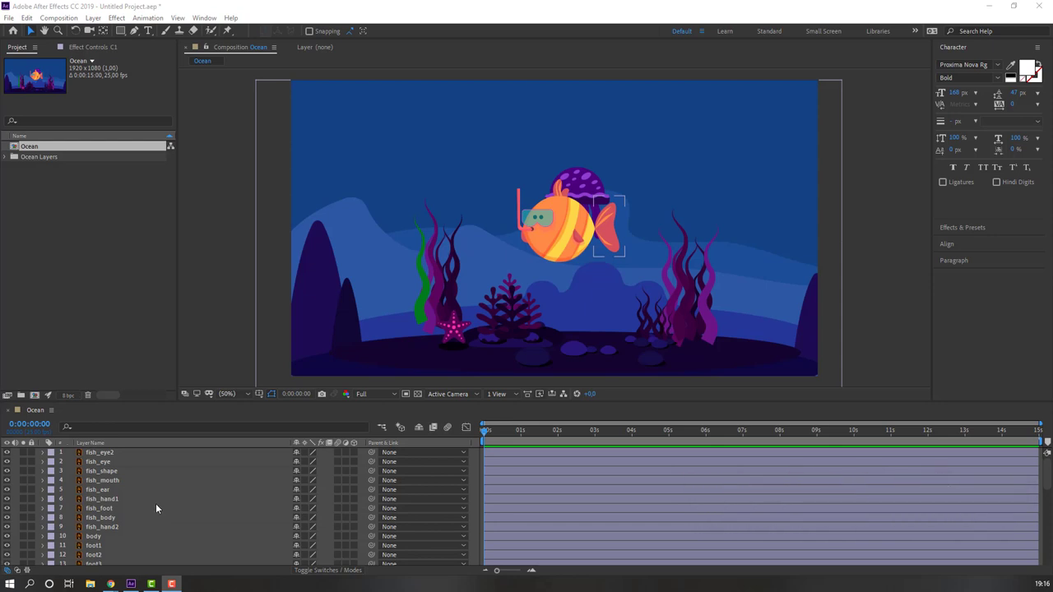
Step: Lock the BG layer at the end of the Ocean composition's layer stack
scroll(147, 508, down, 8)
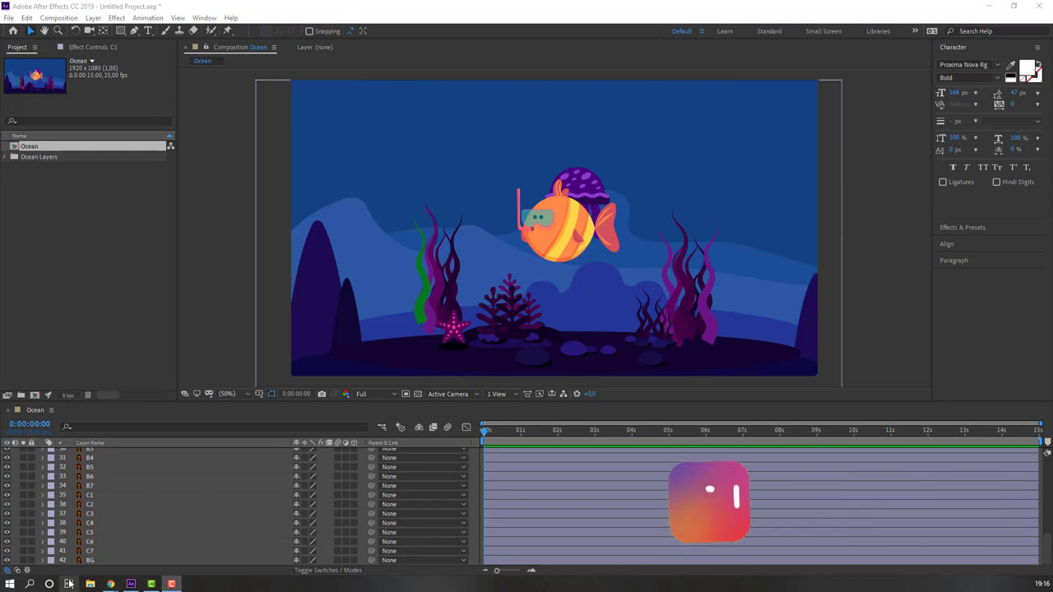
click(36, 561)
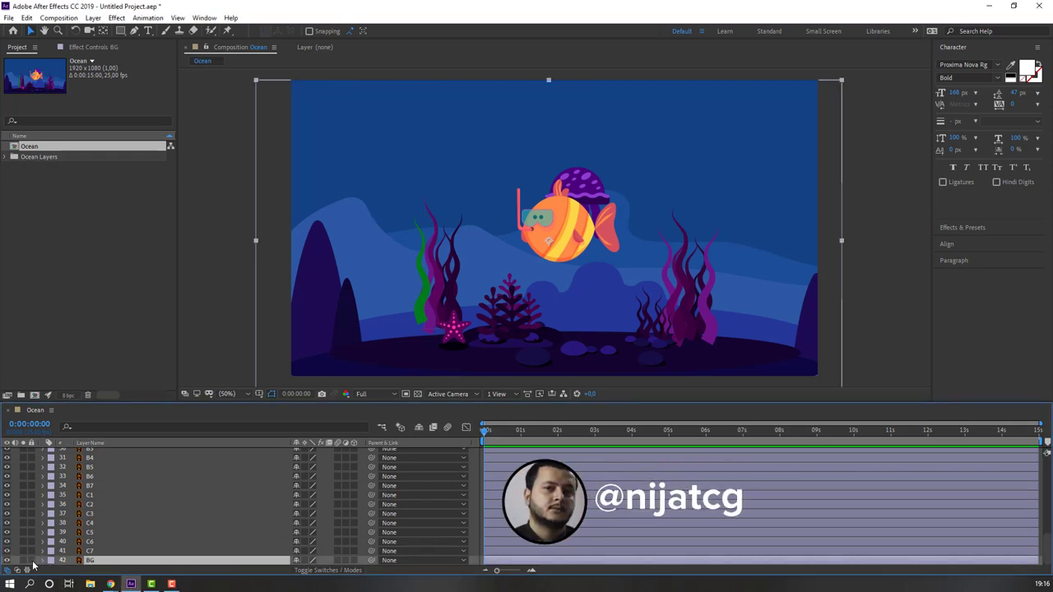
click(32, 561)
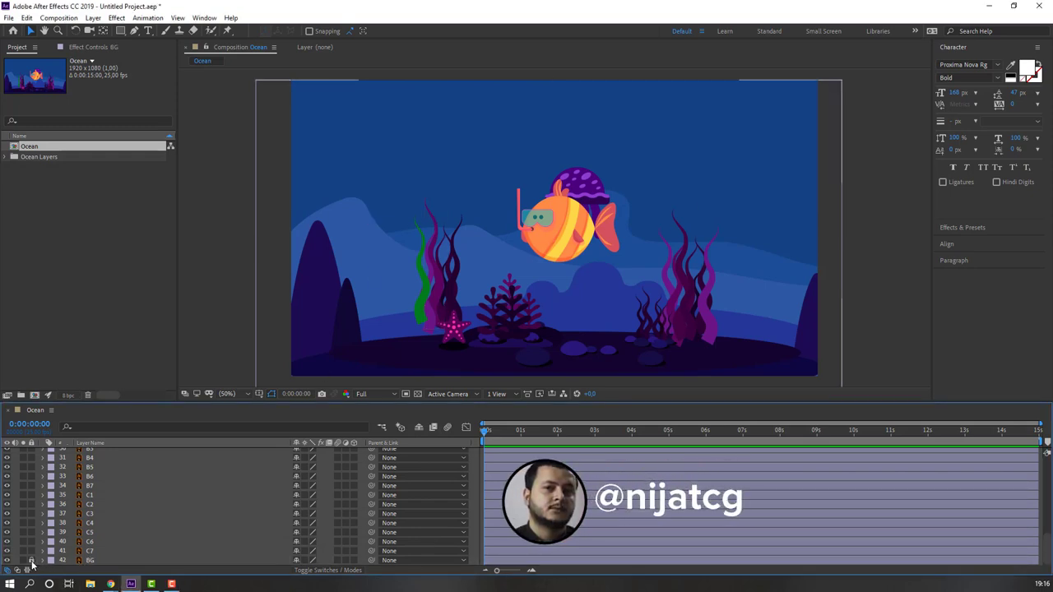
Step: Pre-compose the seaweed layers C1 through C7 into a new composition named object_C
click(91, 551)
shift+click(90, 496)
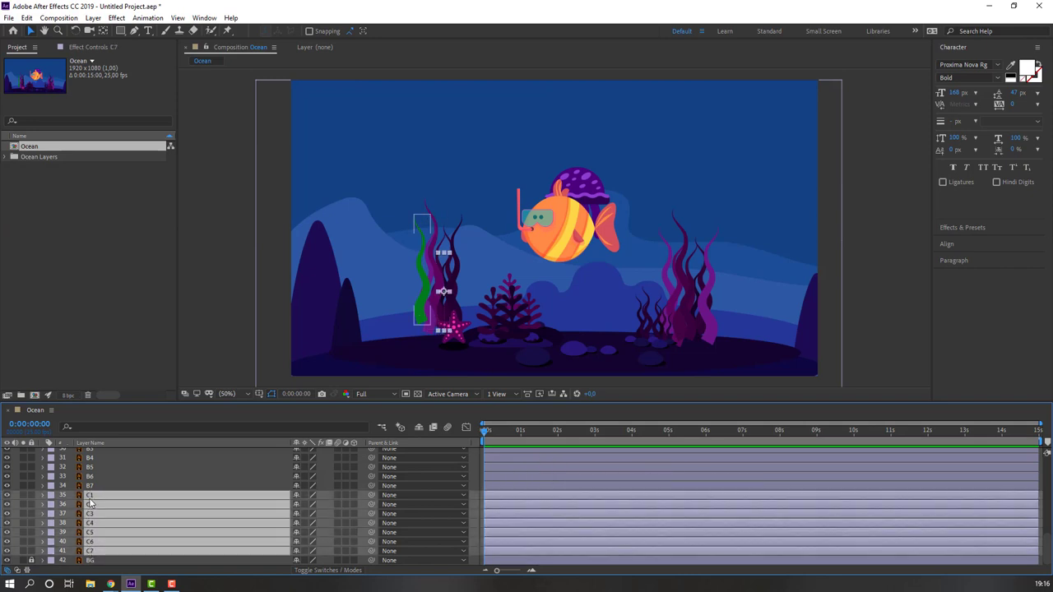
click(8, 495)
click(7, 496)
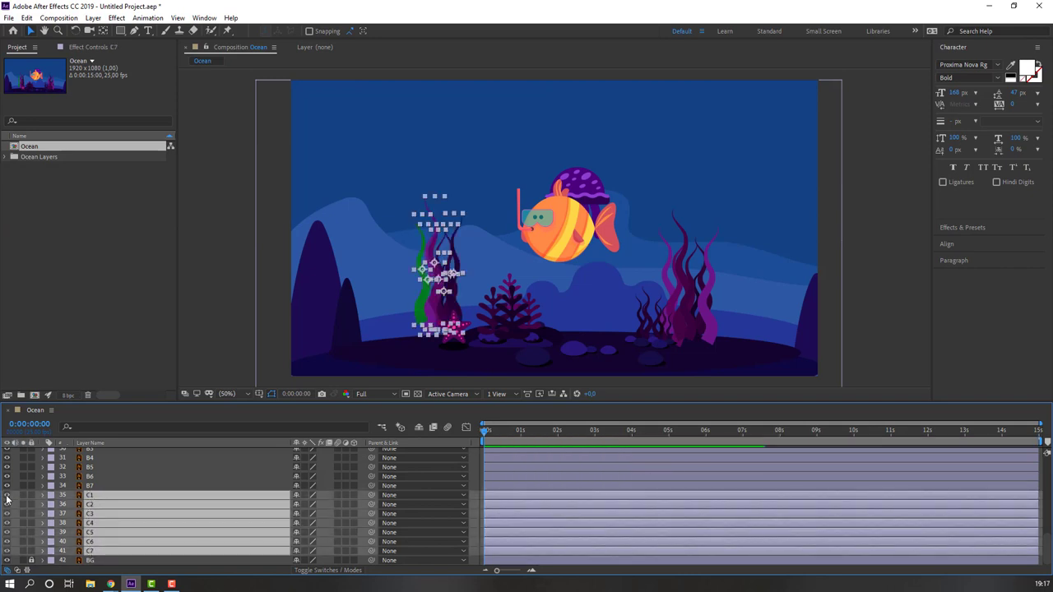
right_click(100, 516)
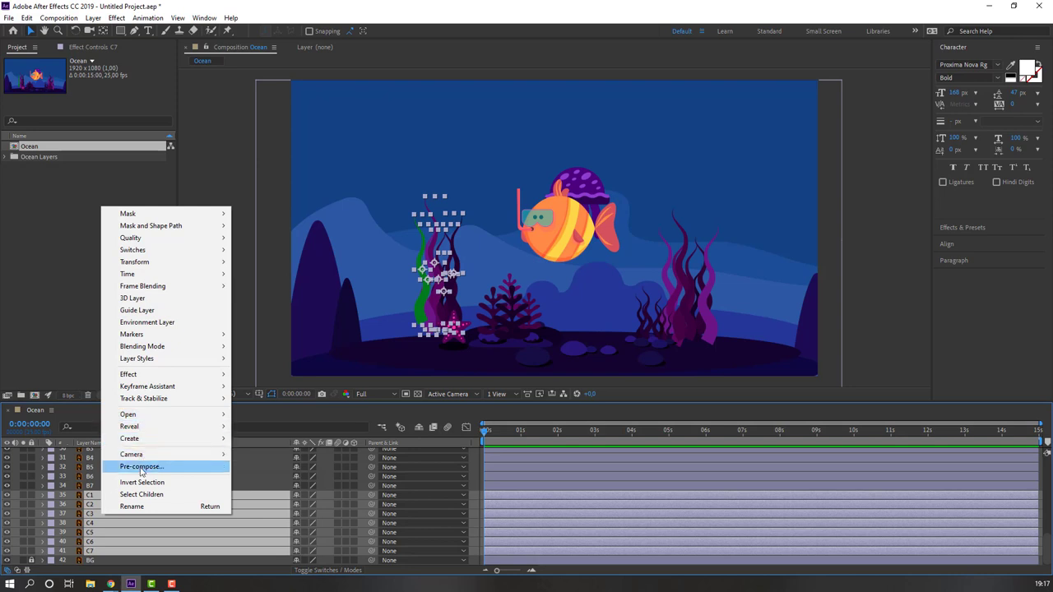
click(136, 466)
text(C)
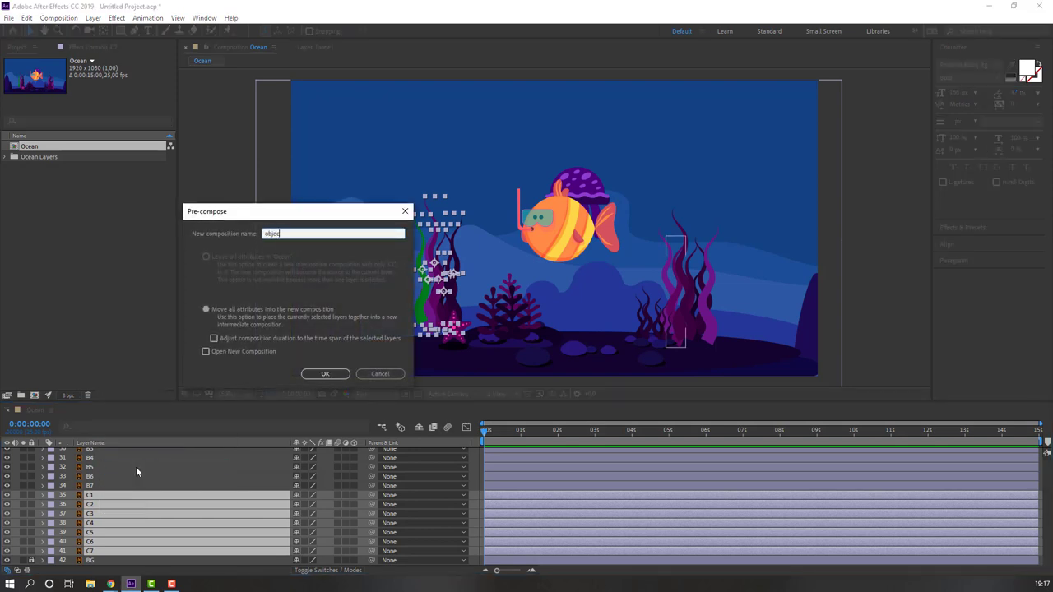
click(324, 374)
Step: Pre-compose the seaweed layers B1 through B7 into a new composition named object_B
click(91, 542)
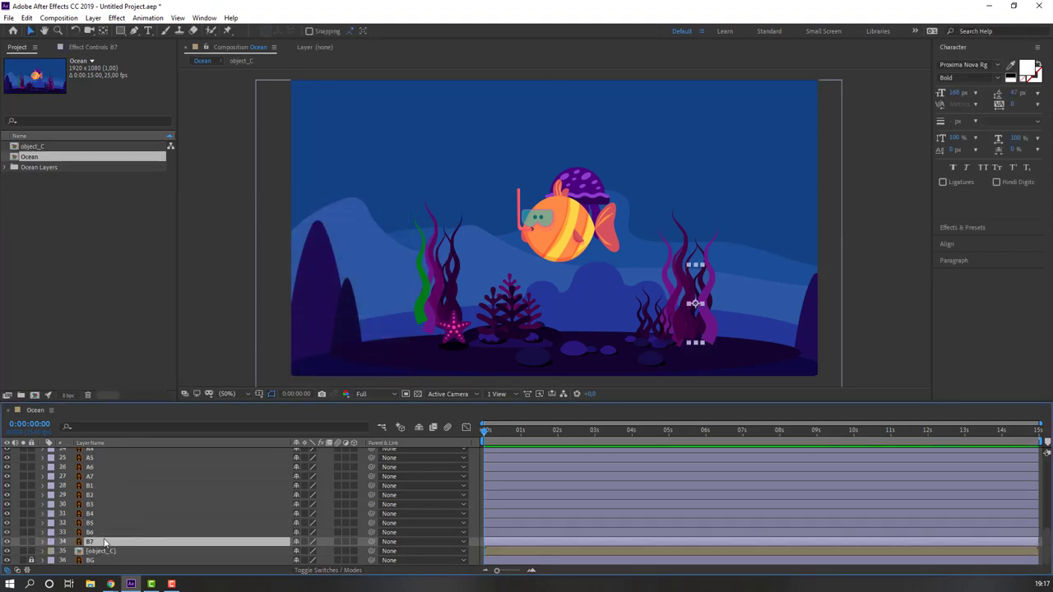
shift+click(95, 487)
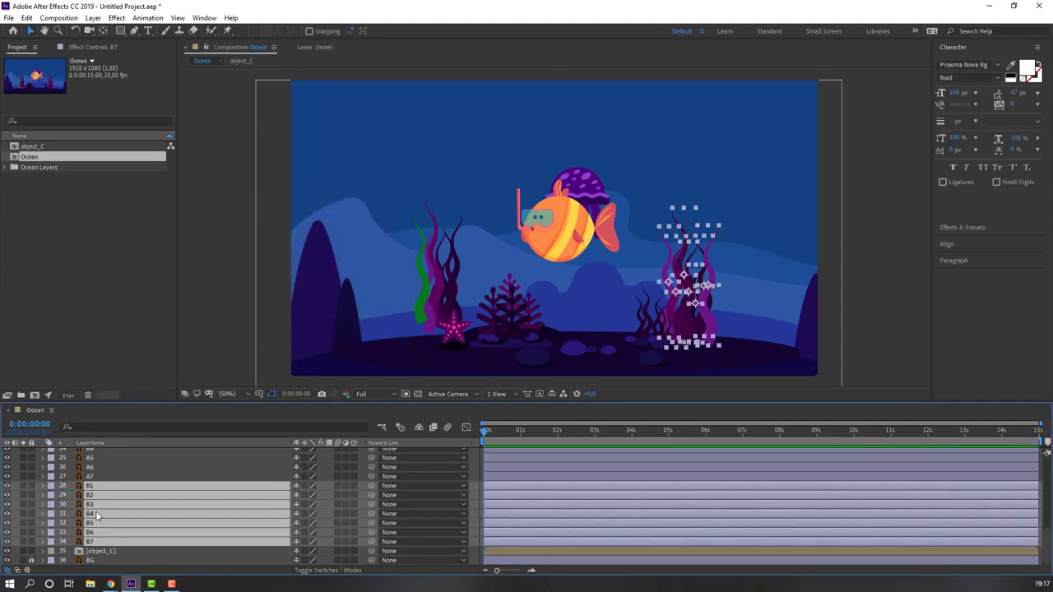
right_click(96, 515)
click(136, 465)
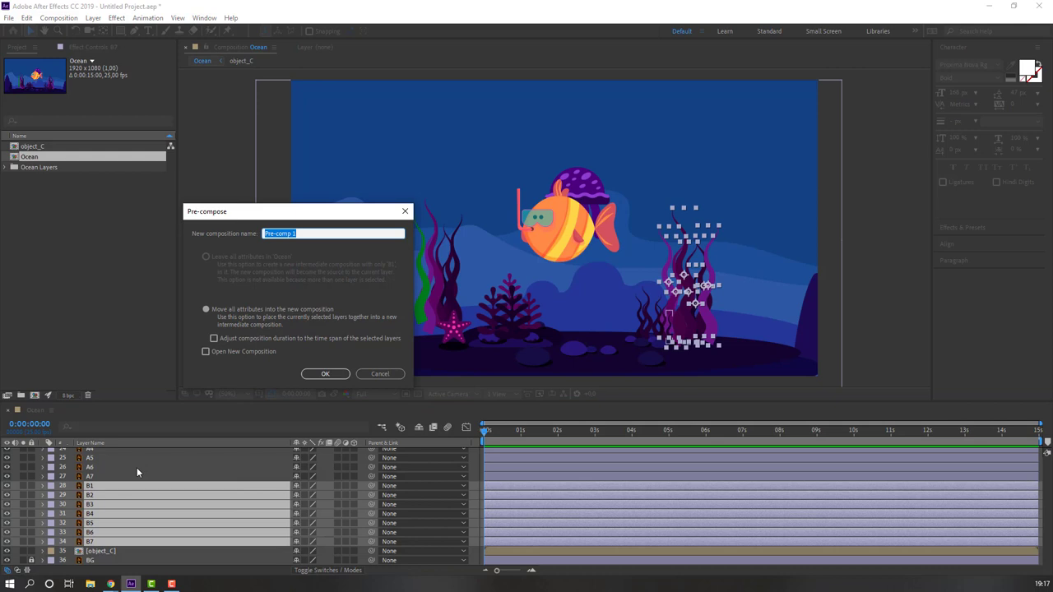
text(object_B)
click(324, 374)
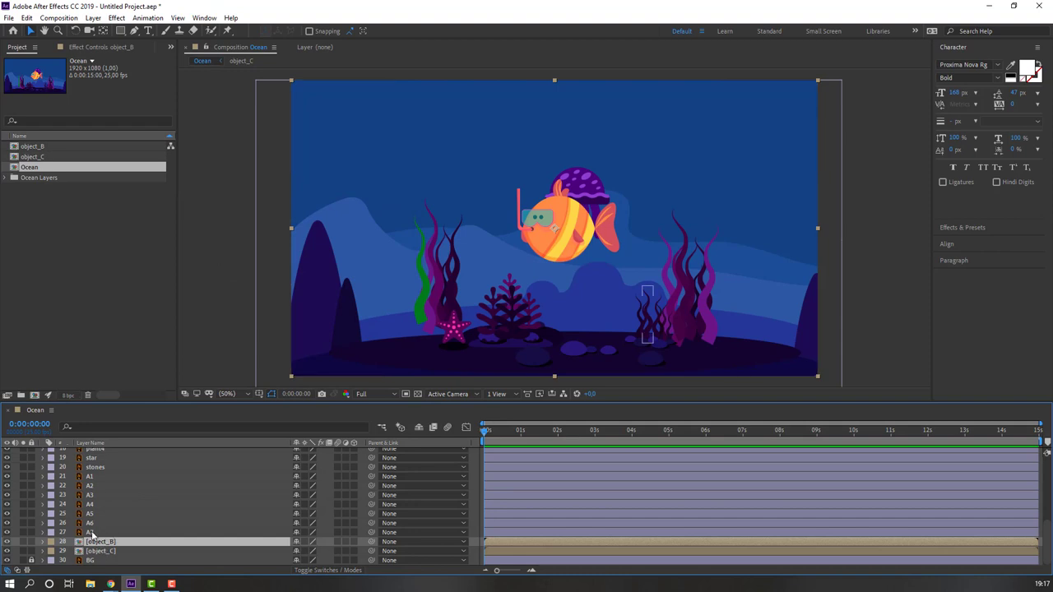
Step: Pre-compose the small seaweed layers A1 through A7 into a new composition named object_A
click(91, 533)
shift+click(93, 477)
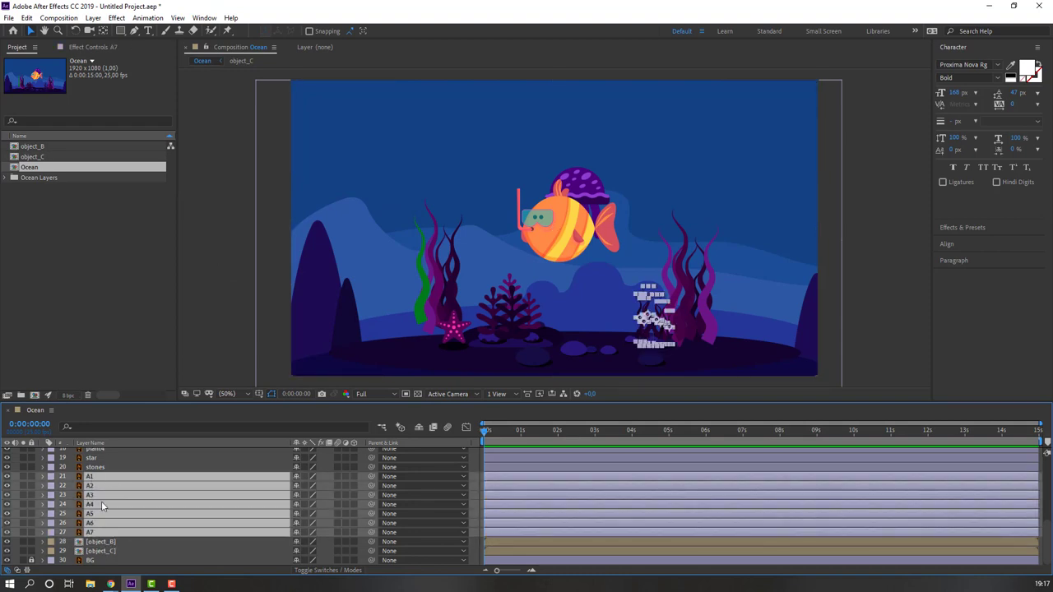
click(7, 477)
click(6, 477)
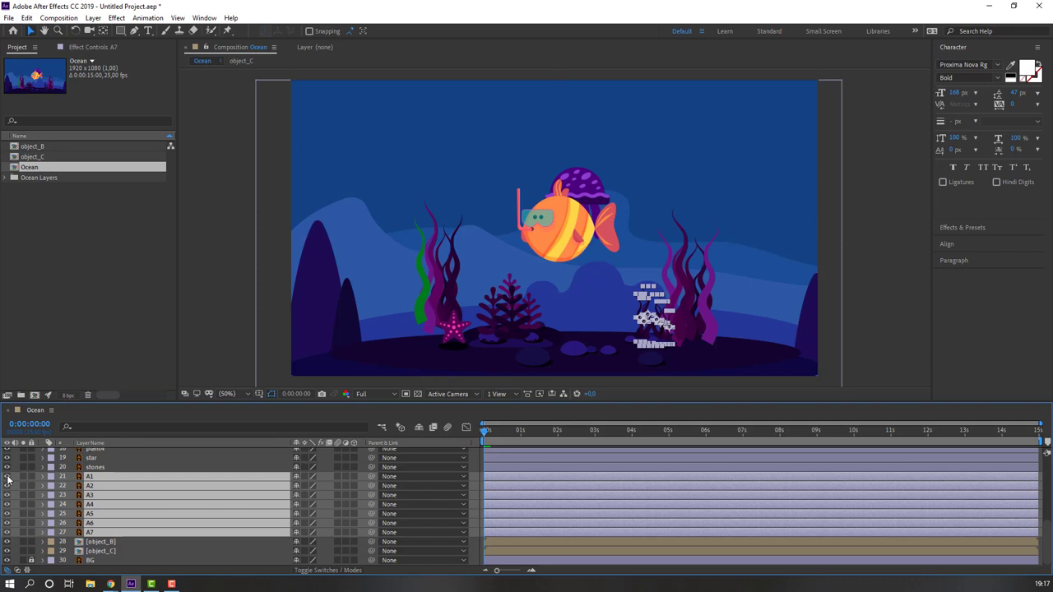
right_click(93, 496)
click(121, 440)
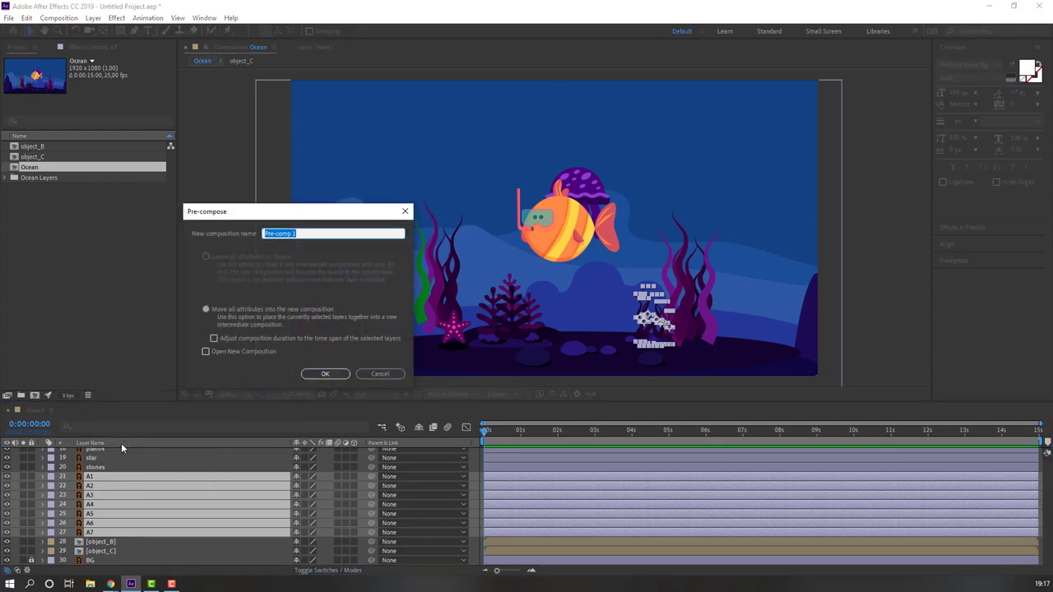
text(object_A)
click(316, 374)
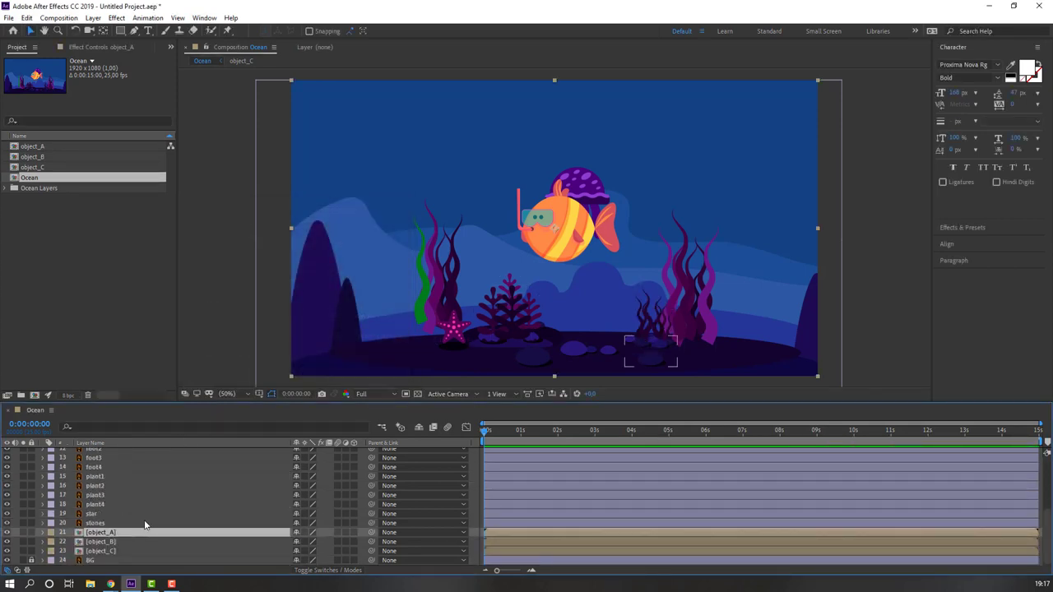
Step: Pre-compose the layers plant1 through plant4 into a new composition named plants
click(106, 505)
scroll(126, 509, up, 1)
ctrl+click(107, 523)
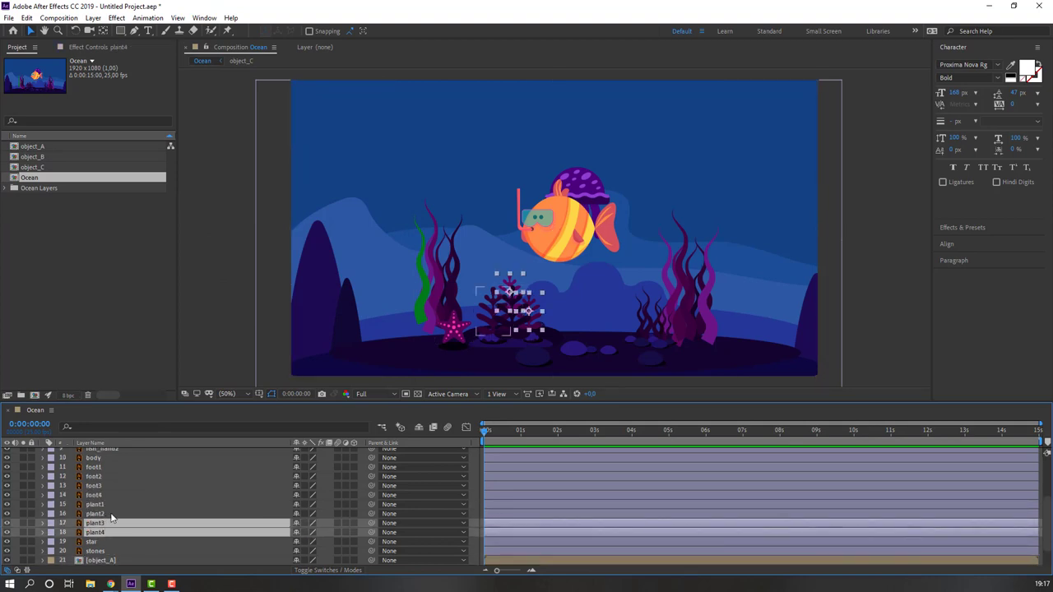
ctrl+click(114, 513)
ctrl+click(91, 504)
click(8, 505)
click(8, 505)
right_click(101, 524)
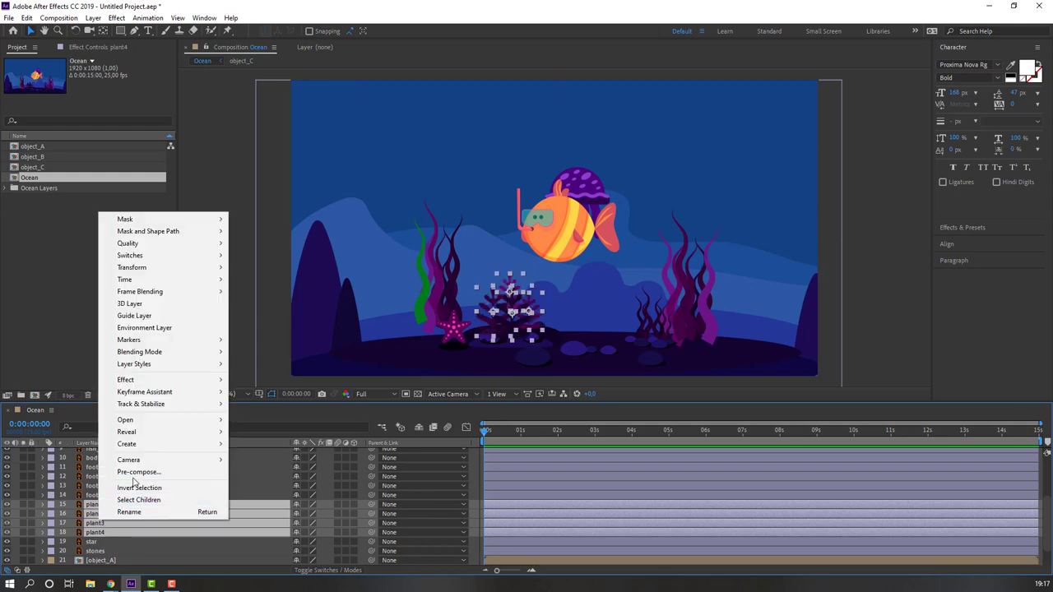
click(133, 476)
text(plants)
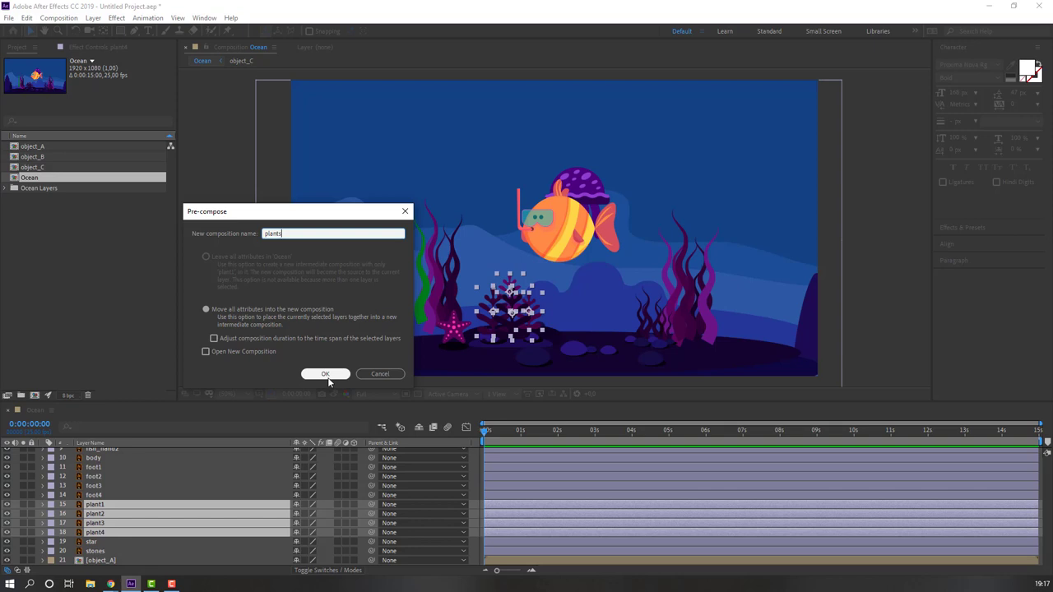
click(326, 375)
Step: Check the jellyfish layers body and foot1 through foot4 in isolation and pre-compose them as character01
scroll(165, 494, up, 1)
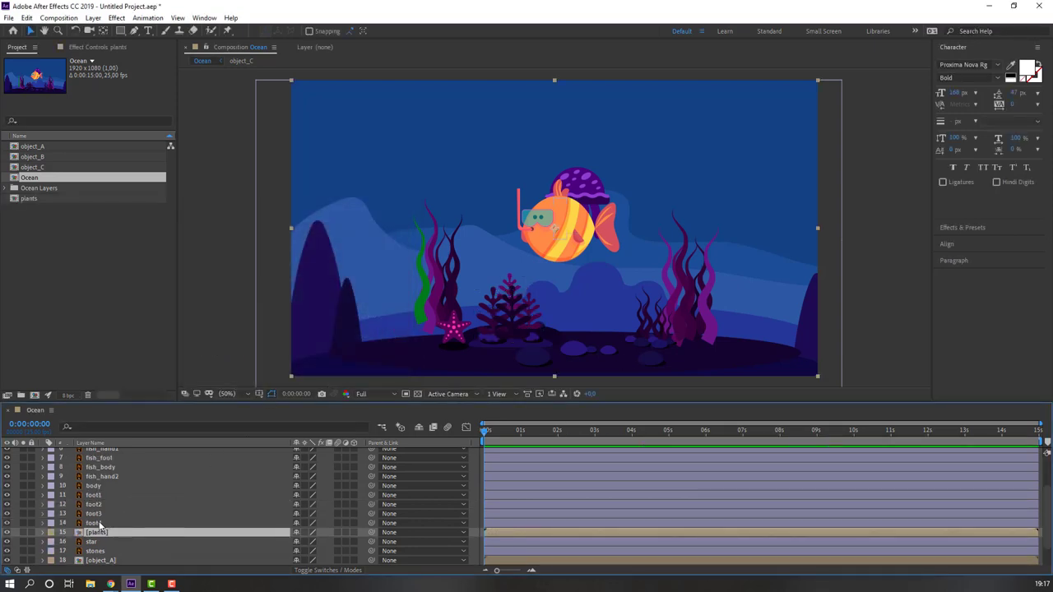
click(100, 524)
shift+click(93, 486)
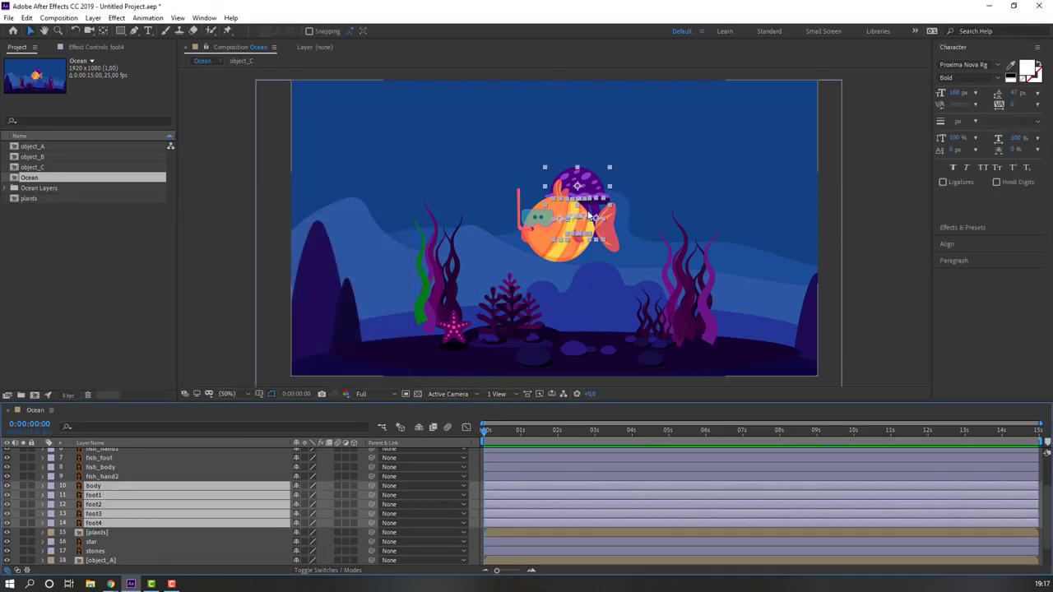
click(22, 486)
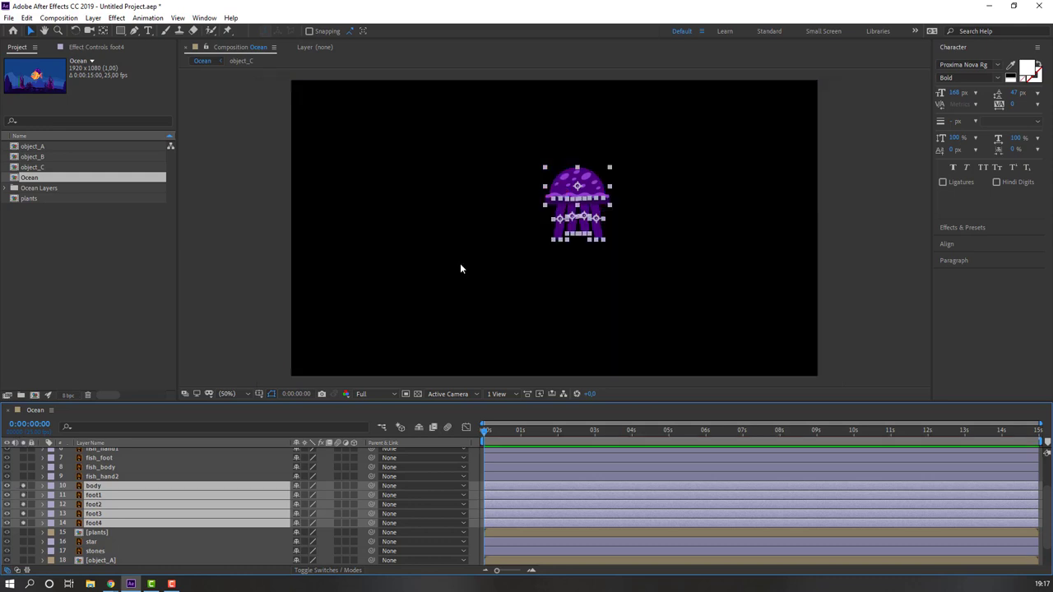
scroll(550, 215, up, 1)
scroll(573, 224, down, 1)
drag(574, 223, 490, 246)
scroll(490, 246, up, 1)
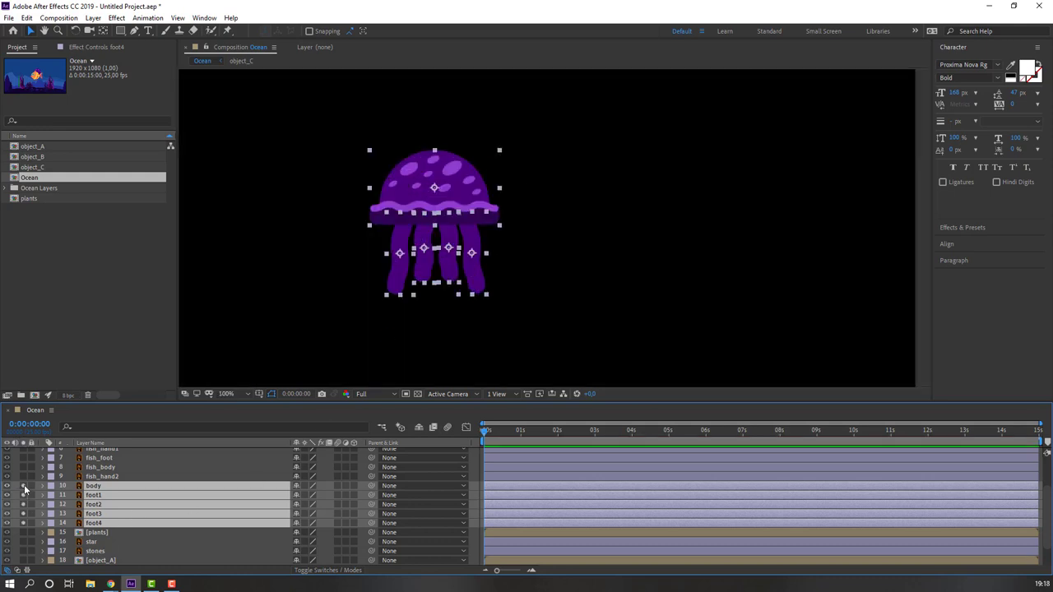
click(20, 523)
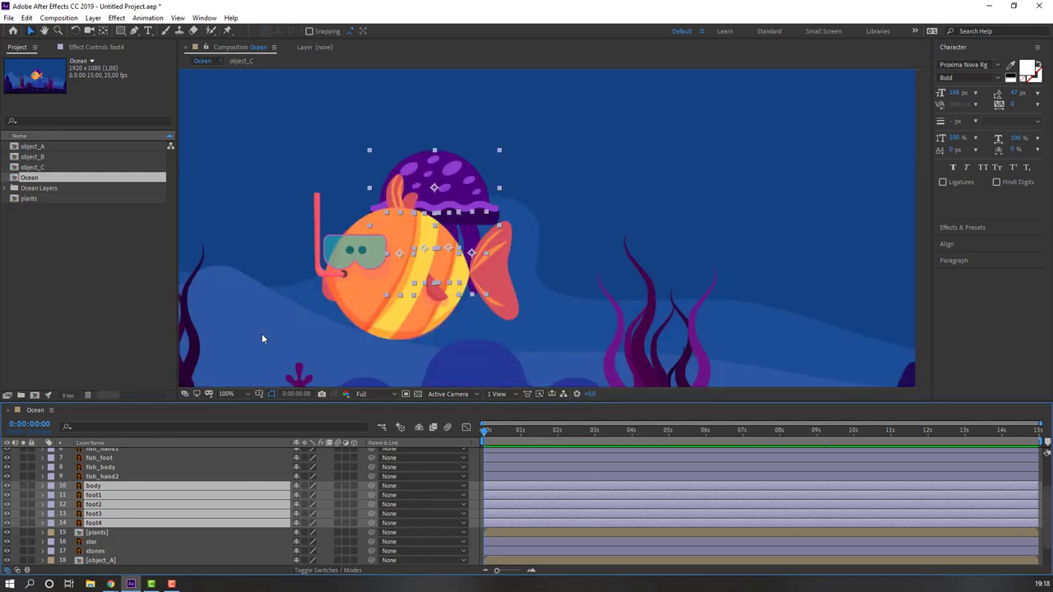
right_click(103, 508)
click(123, 461)
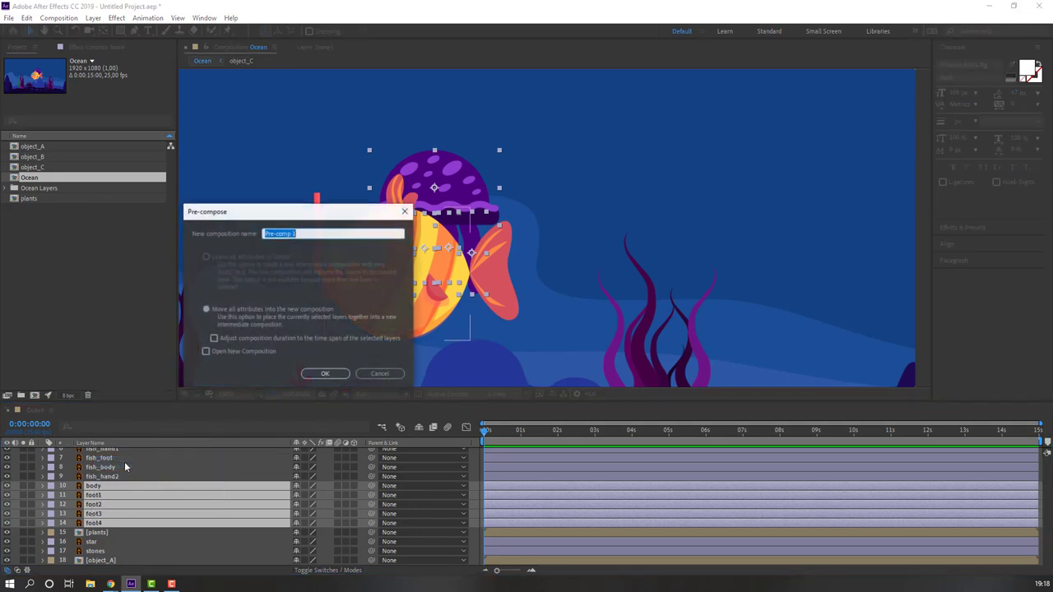
text(che)
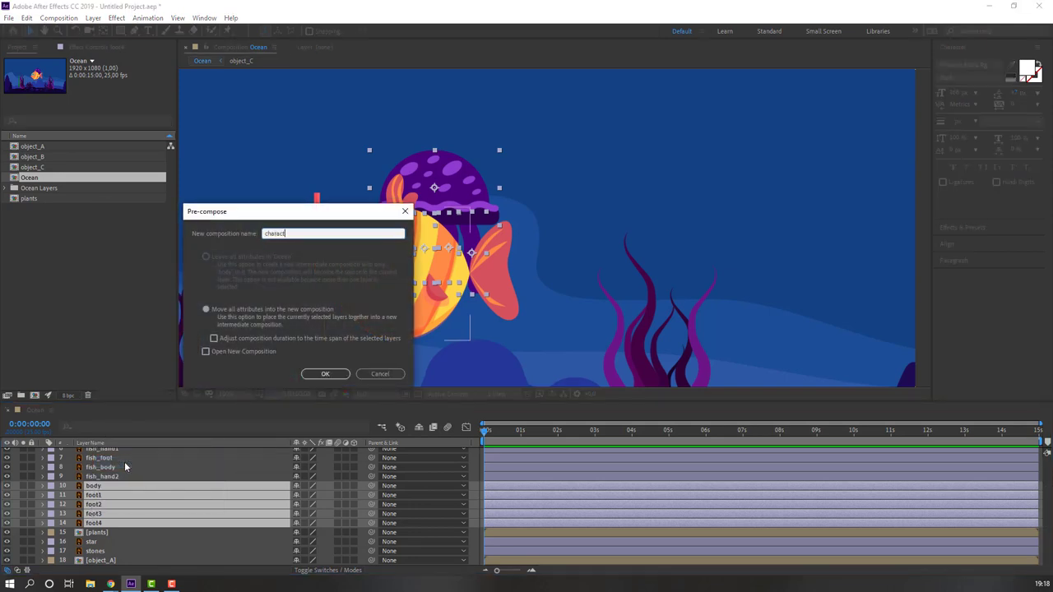
click(346, 373)
Step: Pre-compose all the fish layers, from fish_eye2 through fish_hand2, into a new composition named fish_character
scroll(187, 496, up, 2)
scroll(165, 506, down, 2)
scroll(156, 510, up, 2)
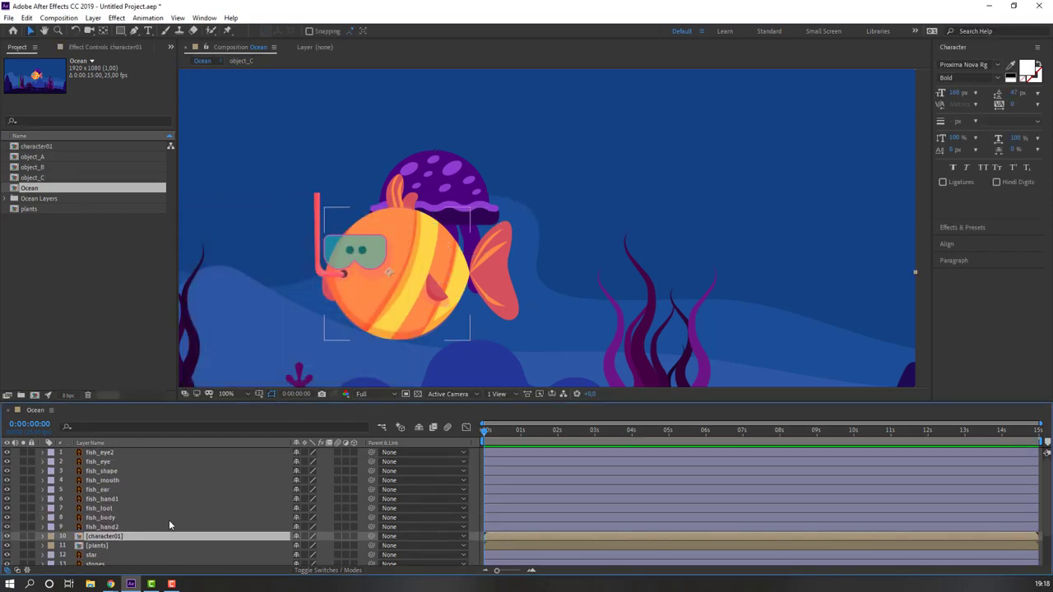
click(107, 527)
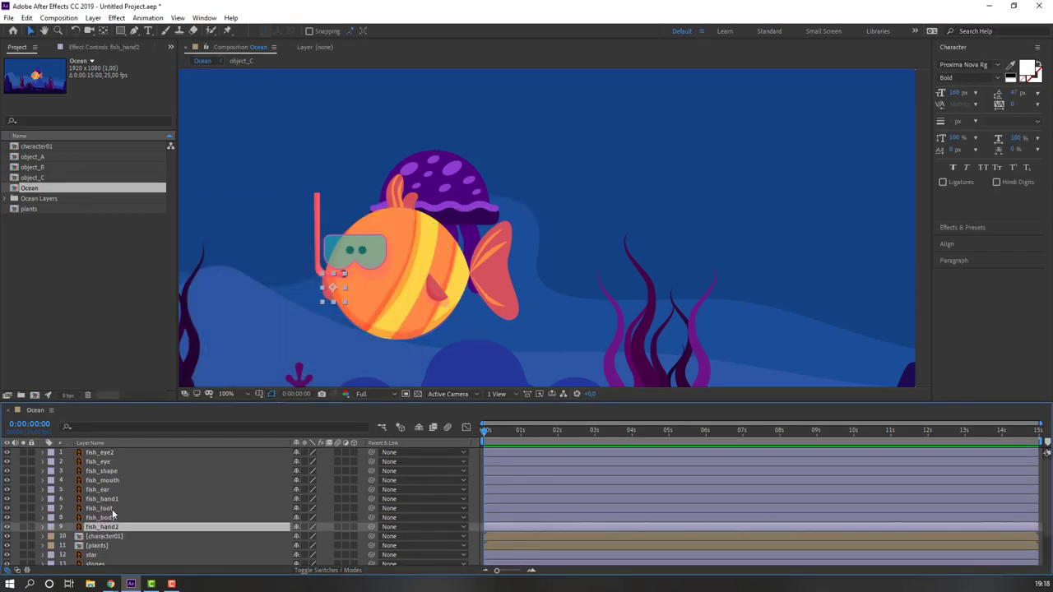
shift+click(107, 453)
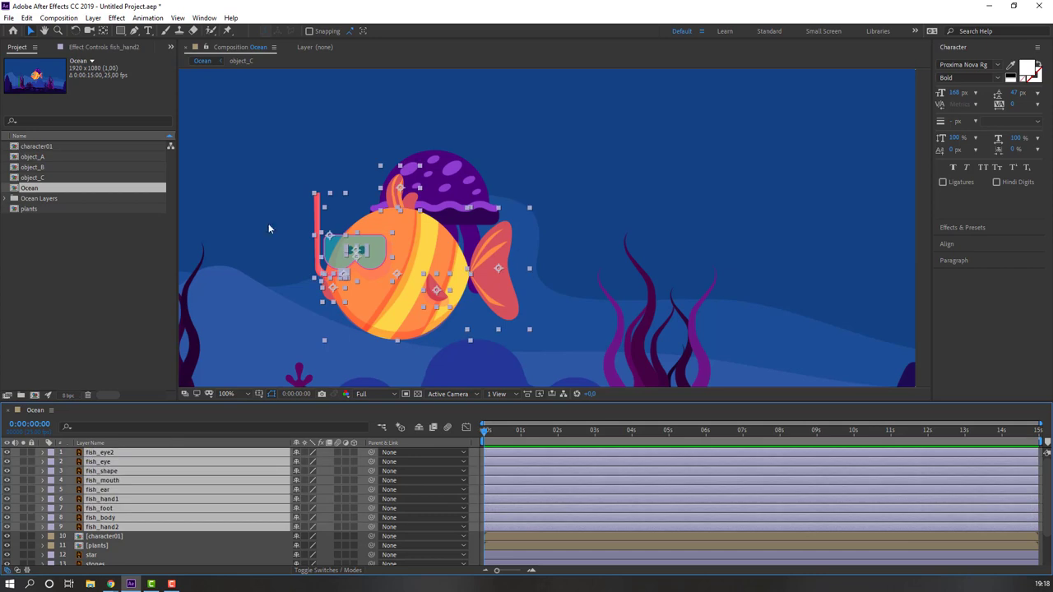
right_click(104, 486)
click(136, 434)
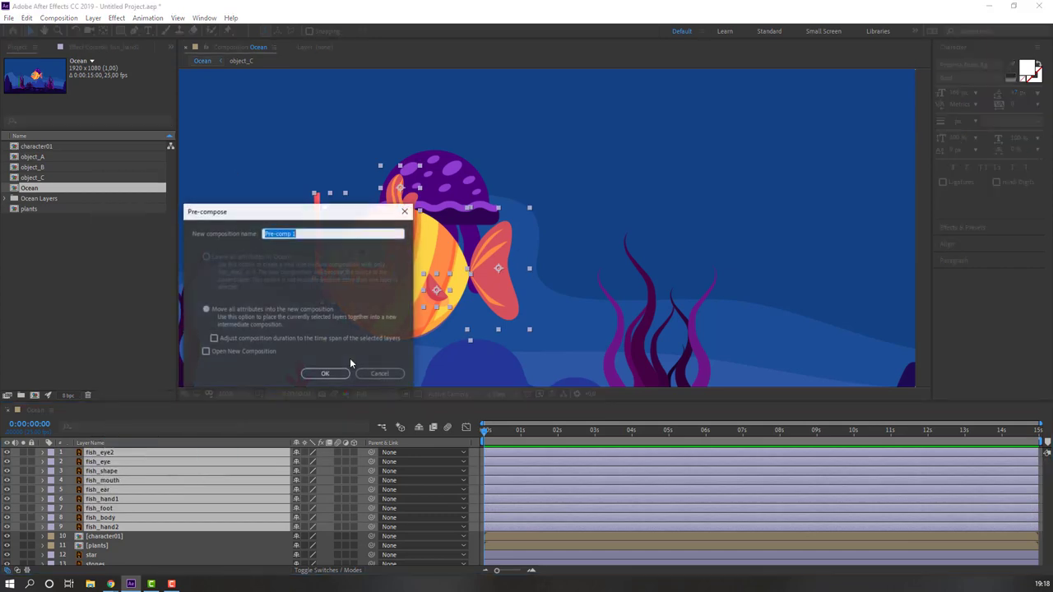
text(fish_character)
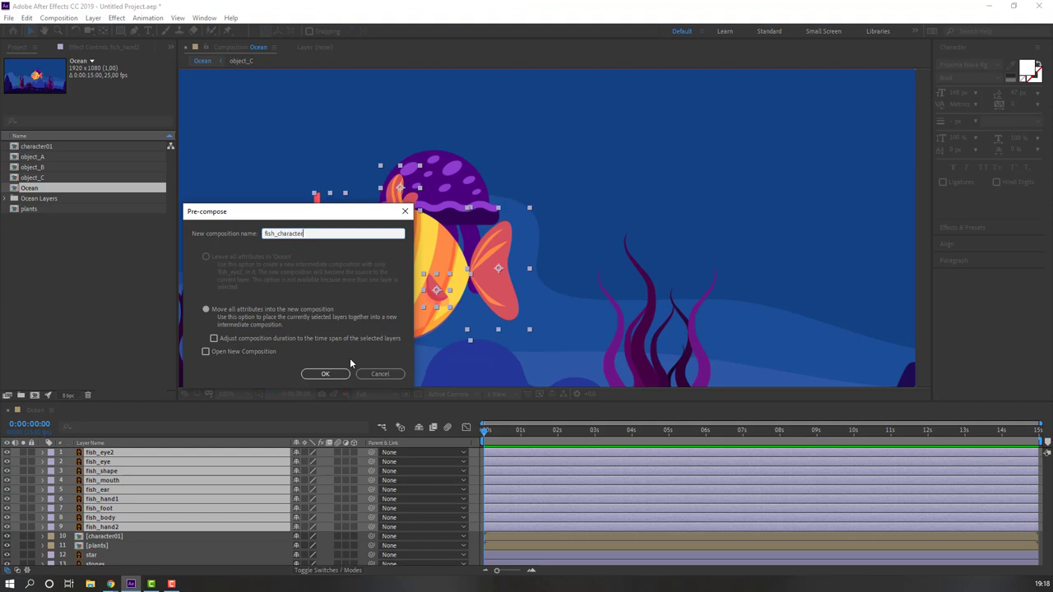
click(325, 373)
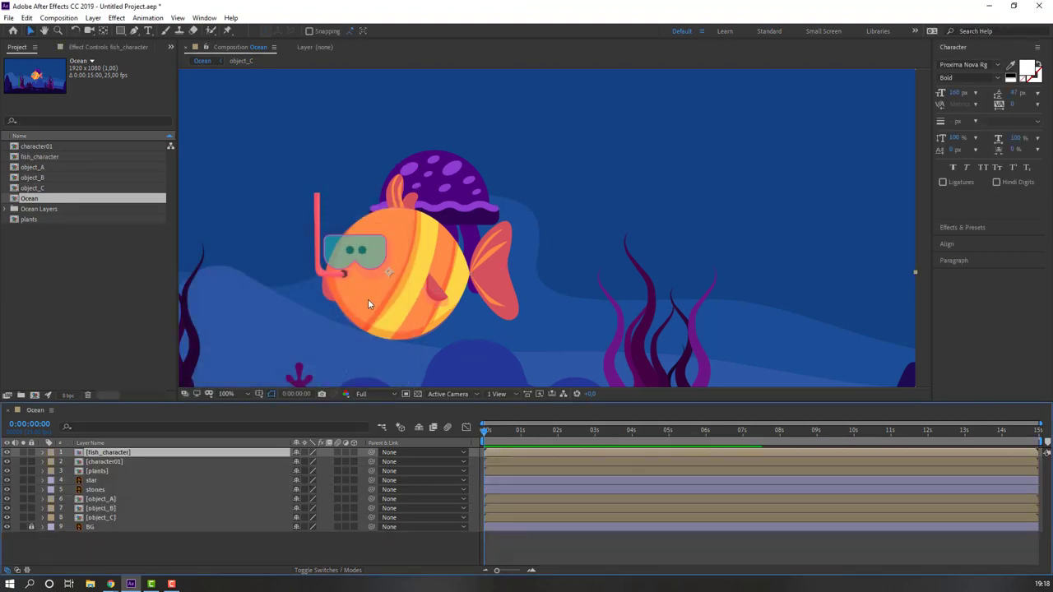
Step: Open the fish_character composition and select the fish's near side fin, fish_hand1
scroll(347, 329, down, 1)
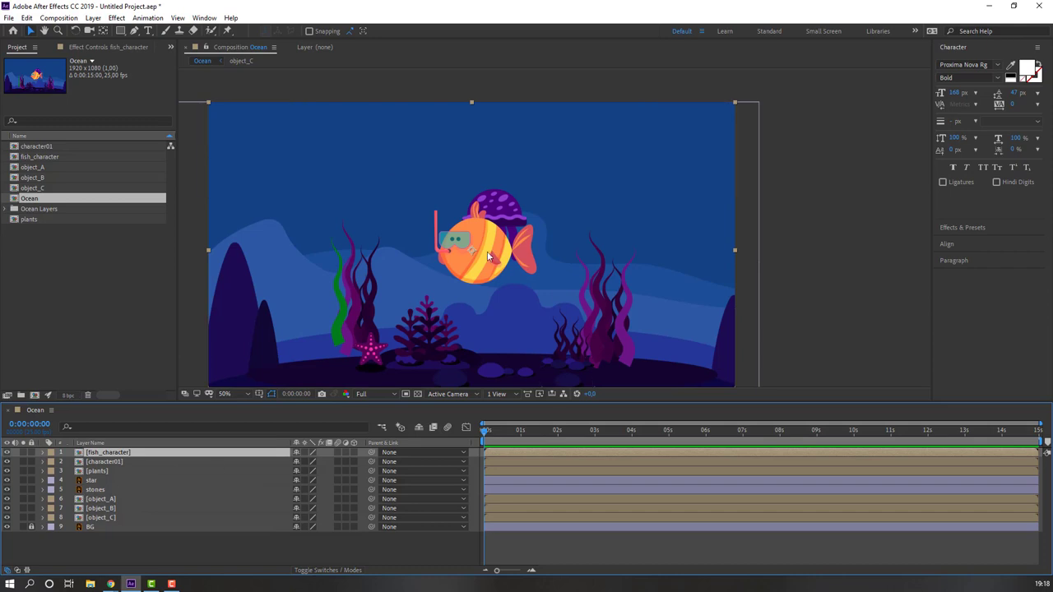
double_click(107, 453)
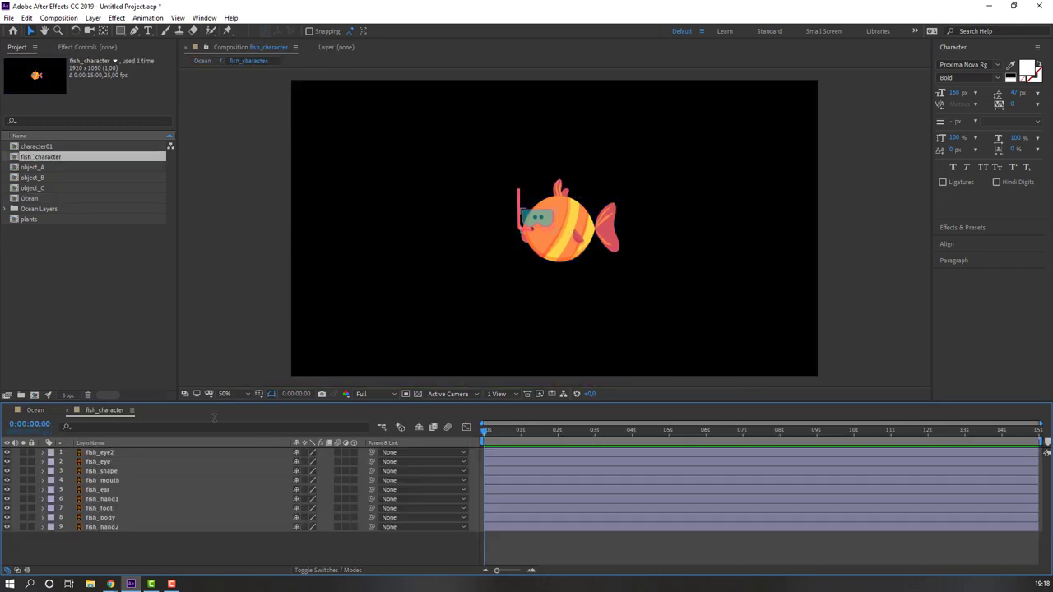
scroll(576, 261, up, 6)
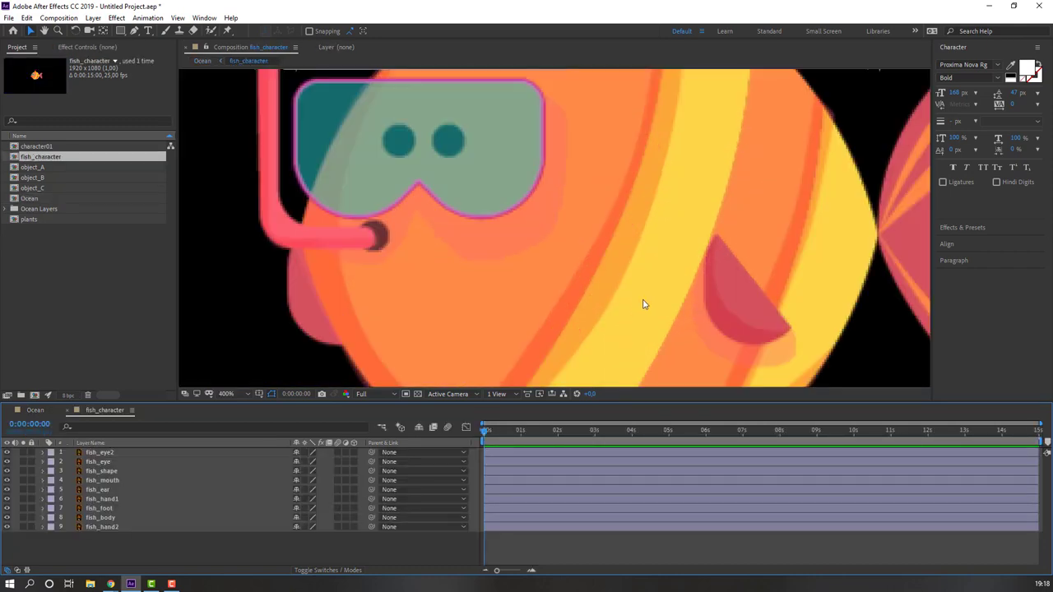
scroll(644, 301, down, 2)
click(514, 245)
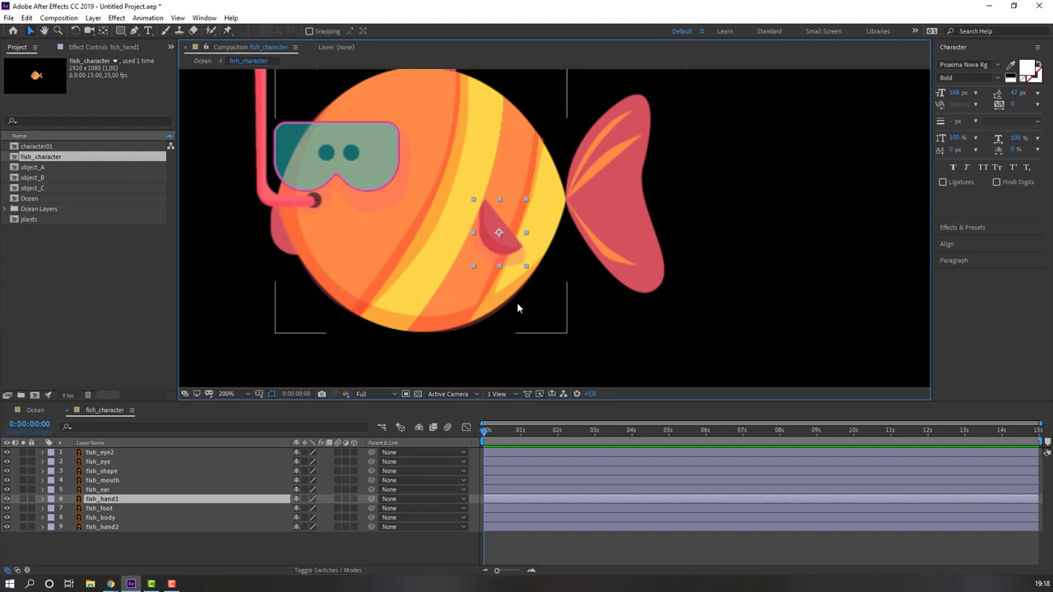
Step: Move the anchor point of fish_hand1 to the fin's upper tip
scroll(481, 305, up, 2)
click(103, 33)
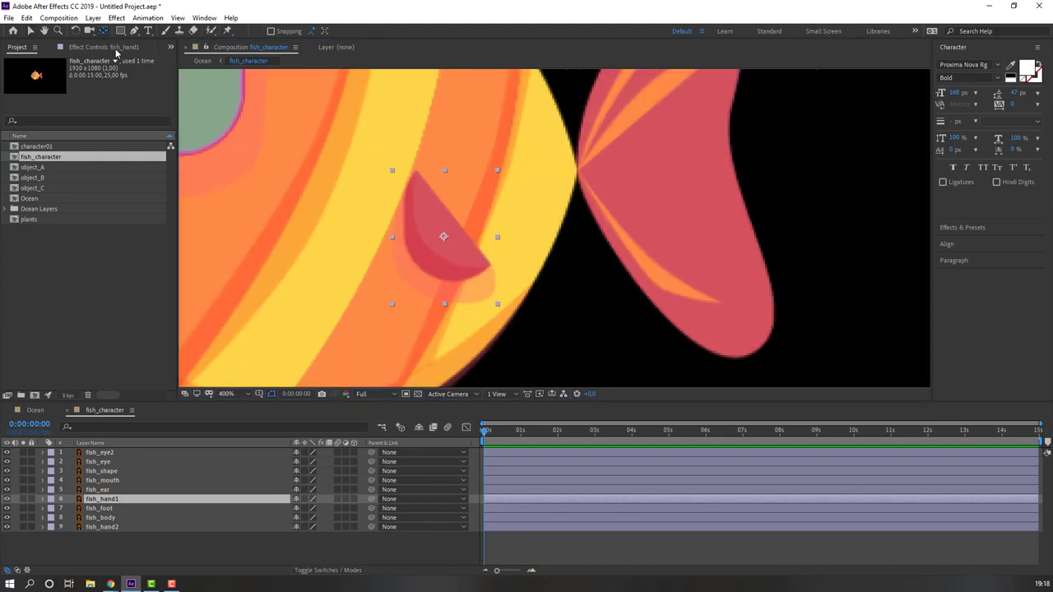
drag(444, 238, 418, 182)
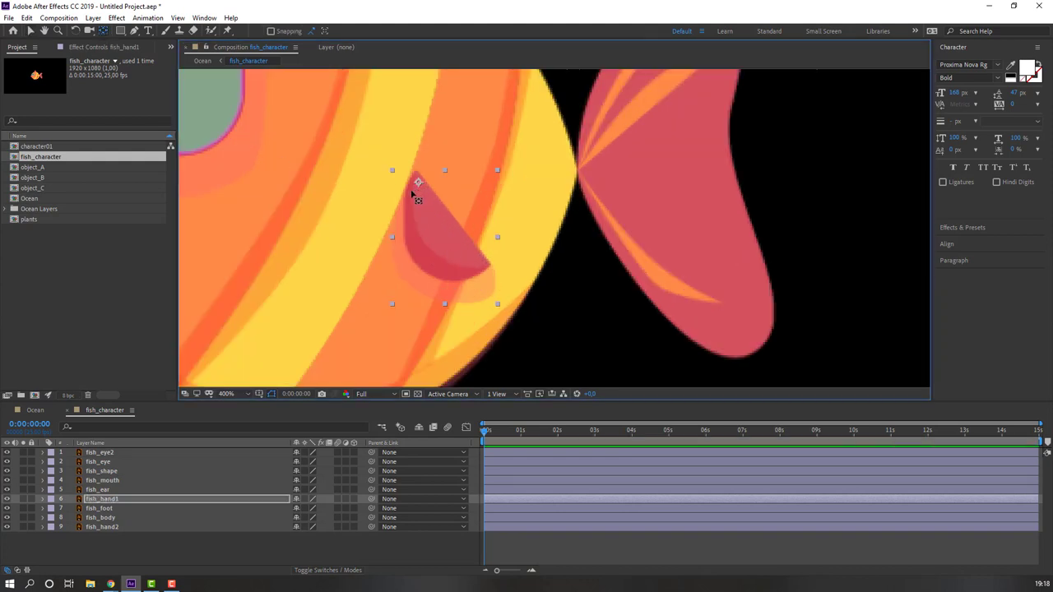
Step: Move the anchor point of the tail layer fish_foot to where the tail meets the body
scroll(411, 193, down, 2)
click(629, 182)
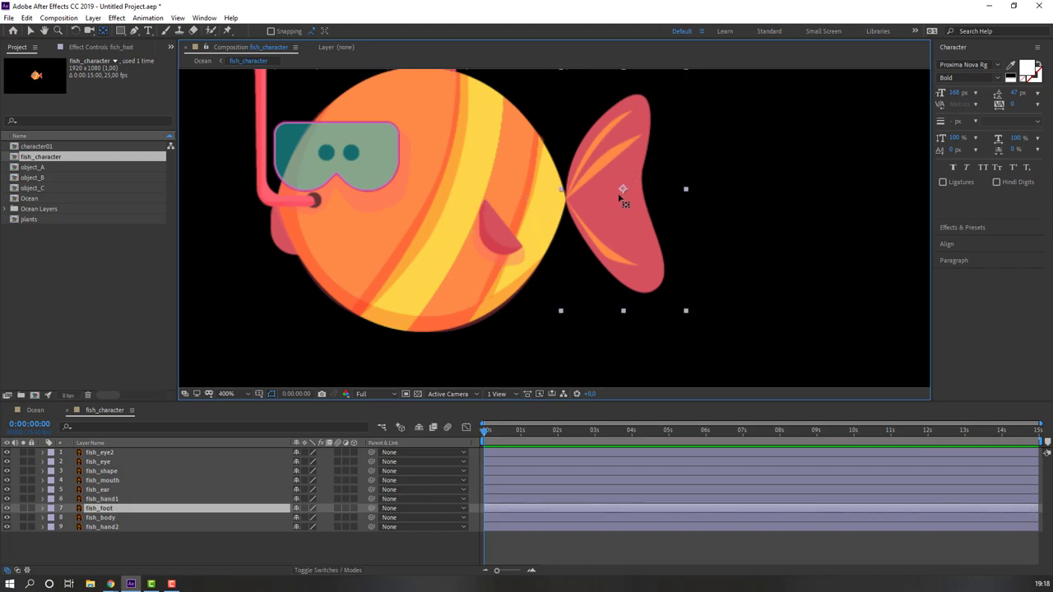
scroll(623, 198, up, 2)
mouse_move(451, 213)
mouse_down()
mouse_move(355, 226)
mouse_move(342, 238)
mouse_move(469, 208)
mouse_up()
scroll(339, 242, down, 1)
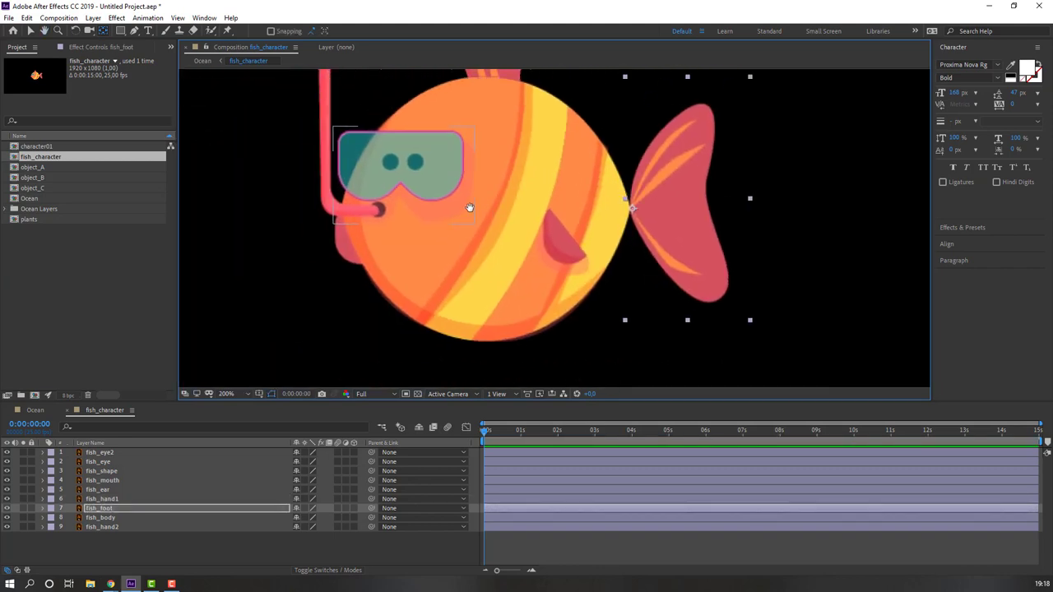
Step: Move the anchor point of fish_hand2 to the far fin's upper end and that of fish_shape to the snorkel's mouthpiece
click(342, 244)
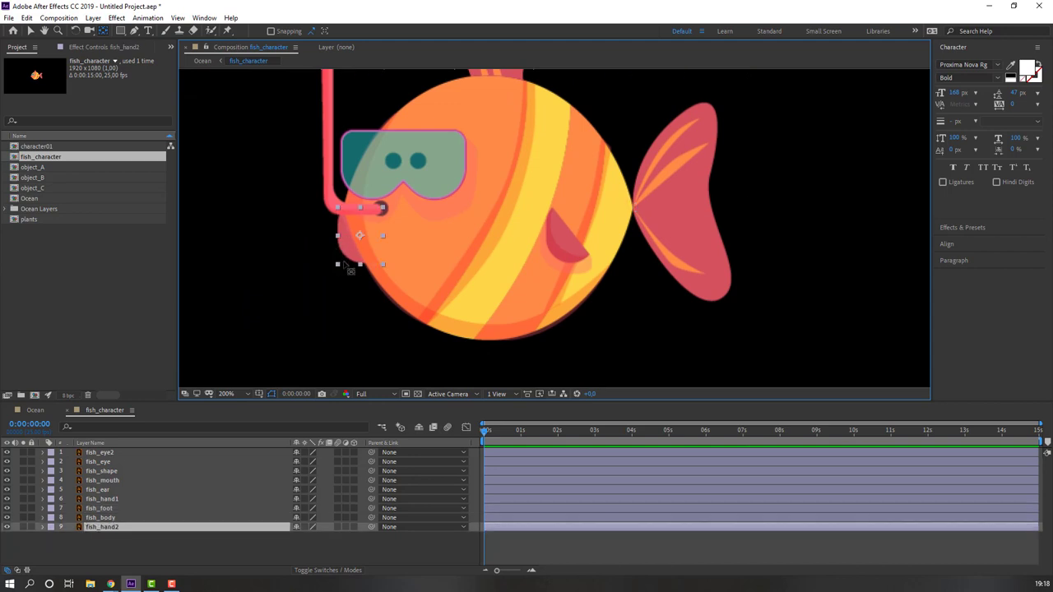
click(23, 527)
drag(358, 245, 343, 215)
click(23, 526)
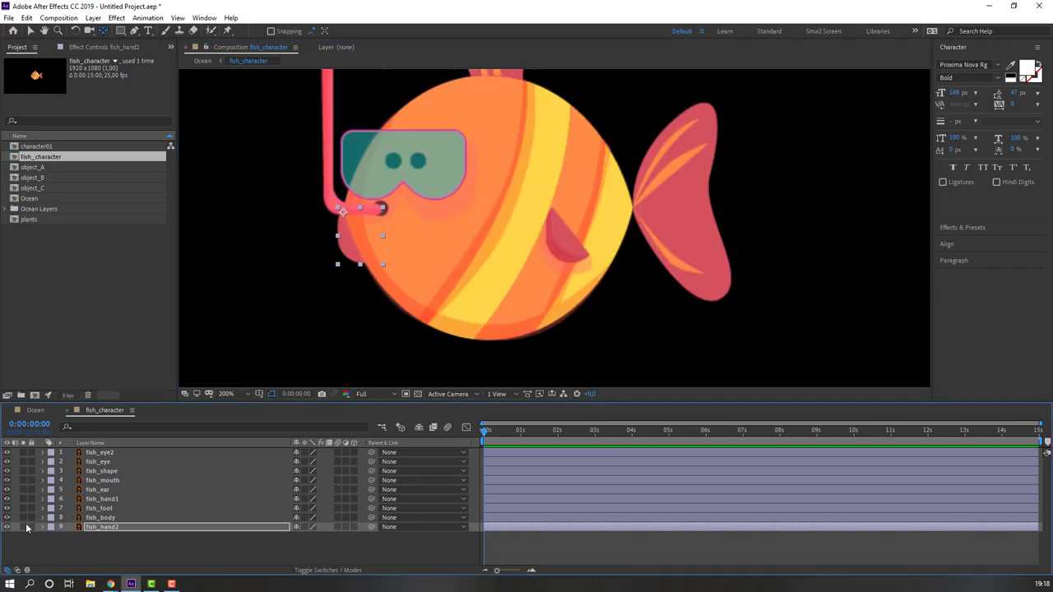
click(296, 164)
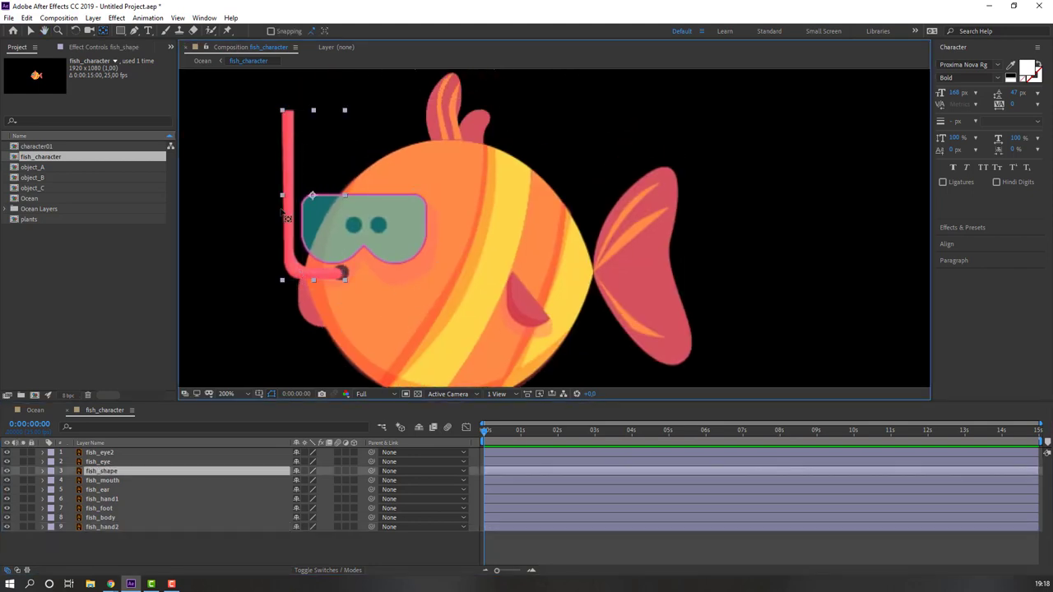
drag(313, 198, 338, 273)
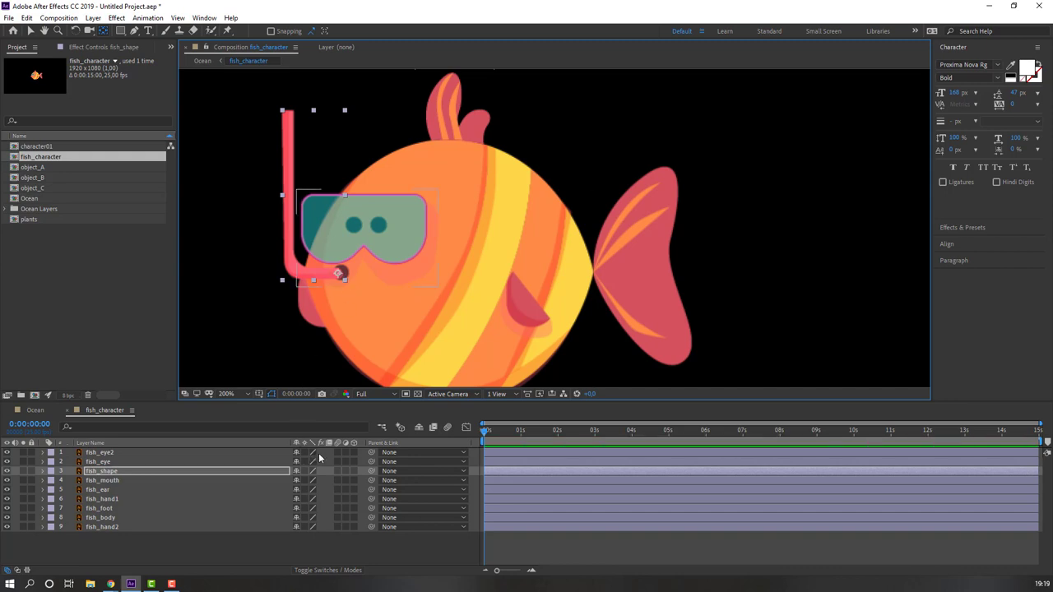
Step: Isolate fish_ear, move its anchor point to the base of the top fin, and show all layers again with nothing selected
drag(464, 143, 416, 172)
click(400, 123)
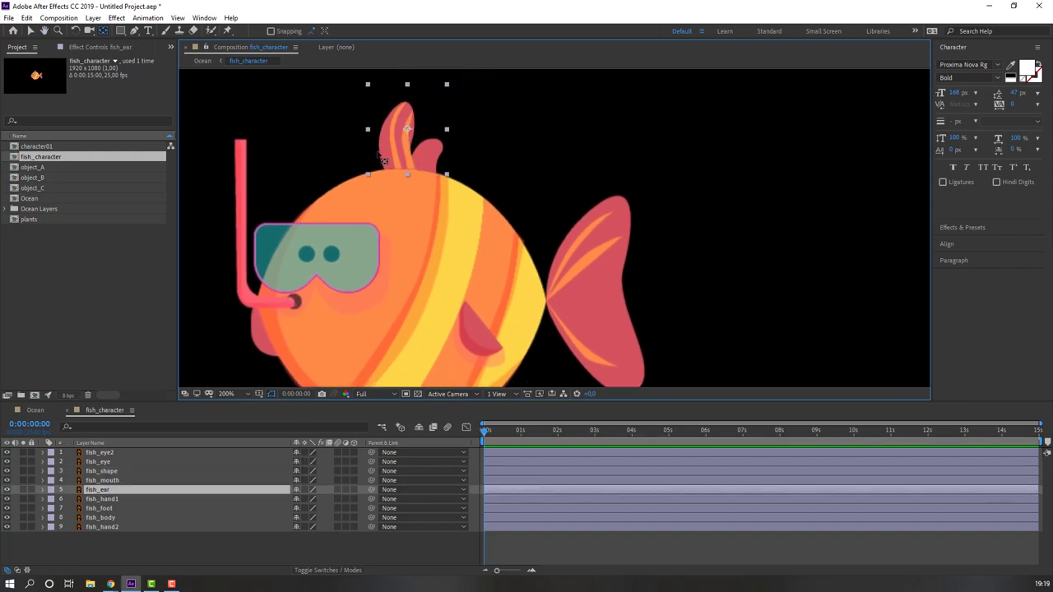
click(23, 489)
drag(407, 129, 410, 164)
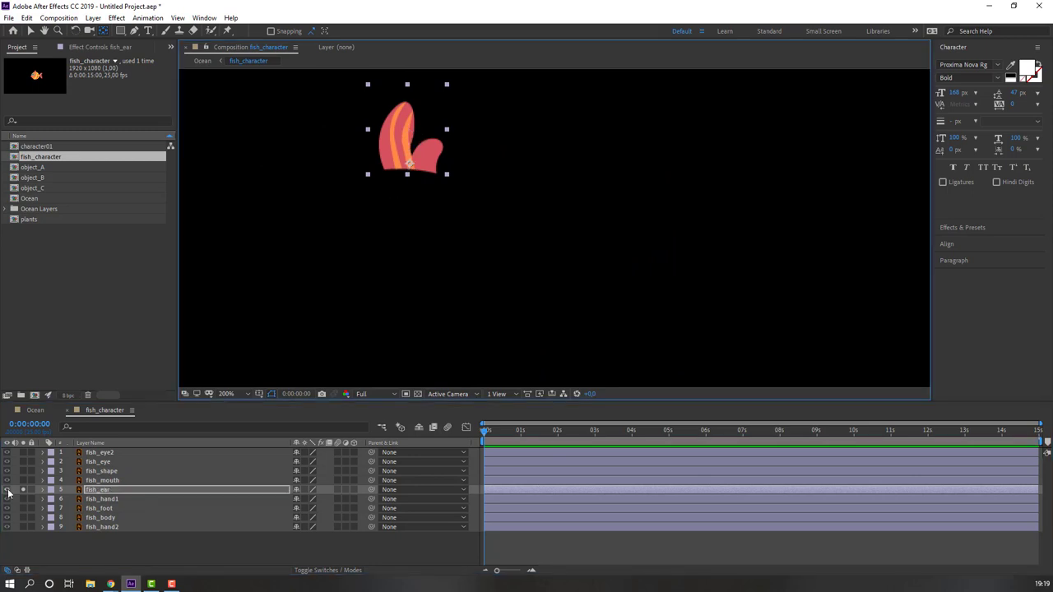
click(22, 490)
click(30, 31)
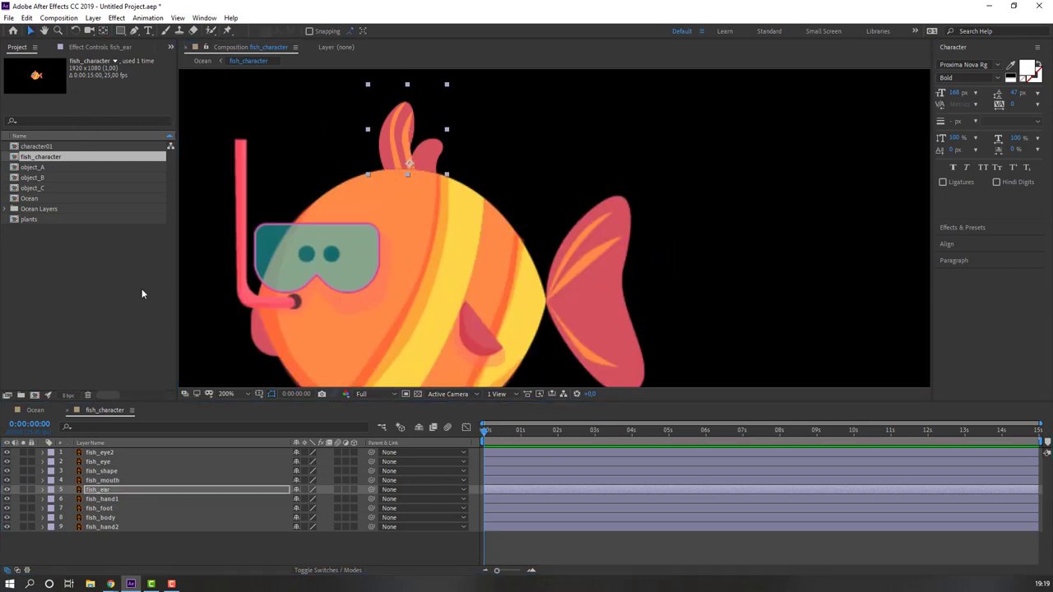
key(comma)
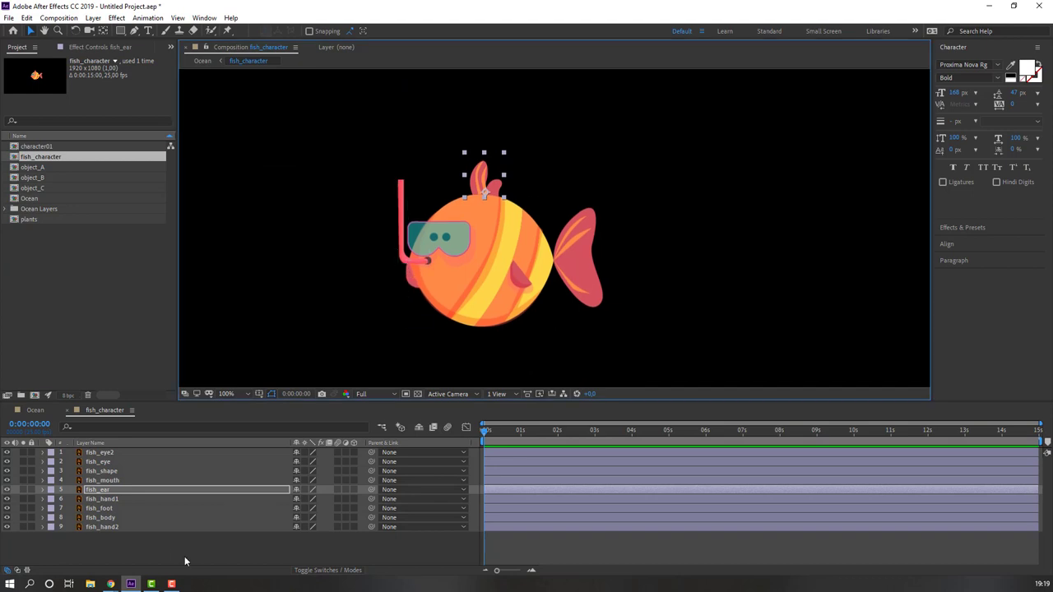
click(168, 549)
Step: Rotate the tail layer fish_foot to 11° and start keyframing its rotation at 0:00:00:00
click(410, 297)
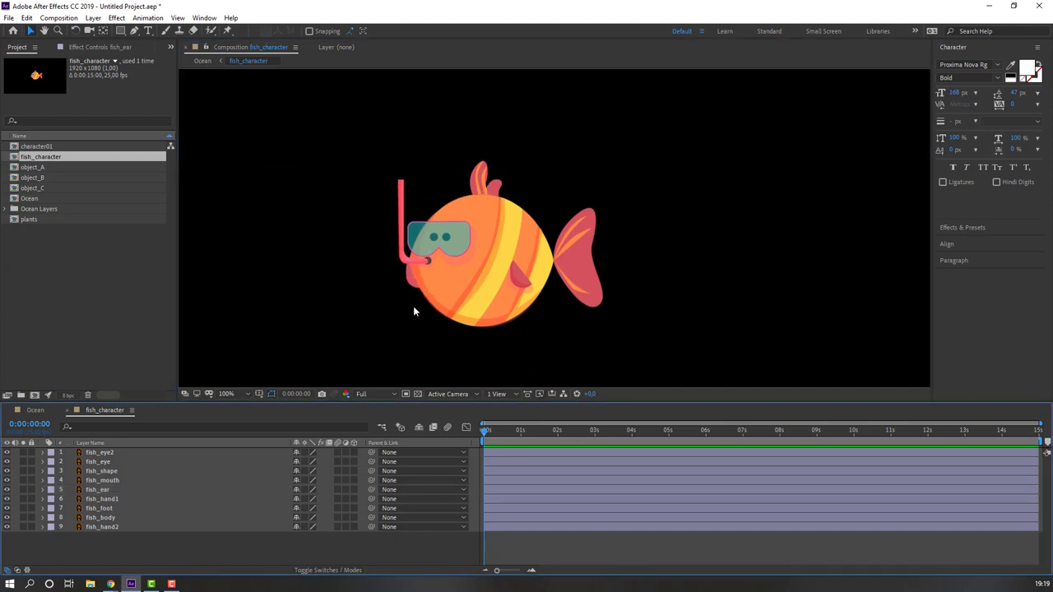
scroll(576, 255, up, 1)
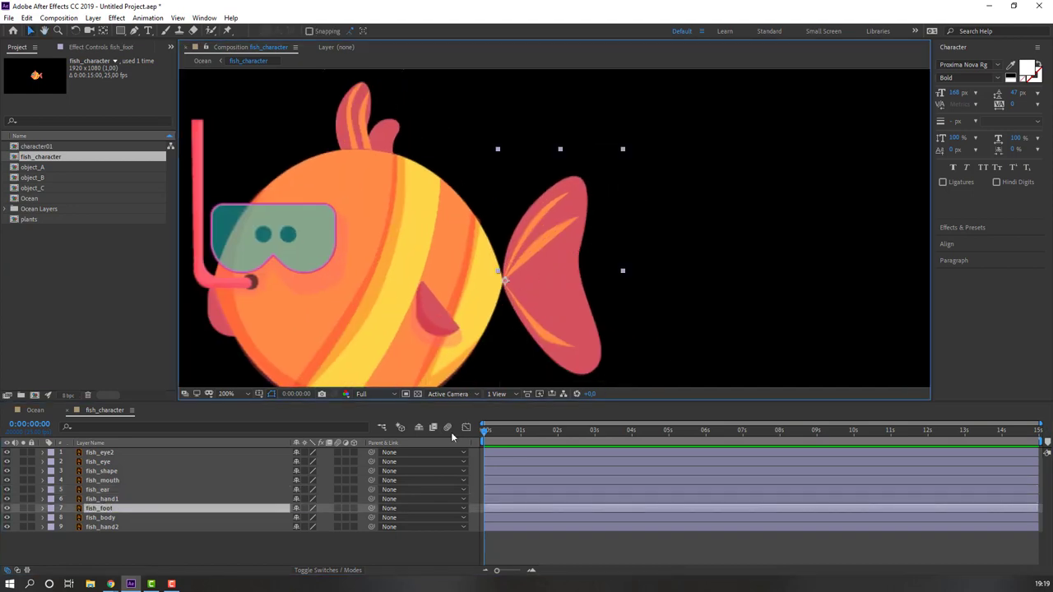
key(r)
drag(306, 518, 315, 517)
click(71, 518)
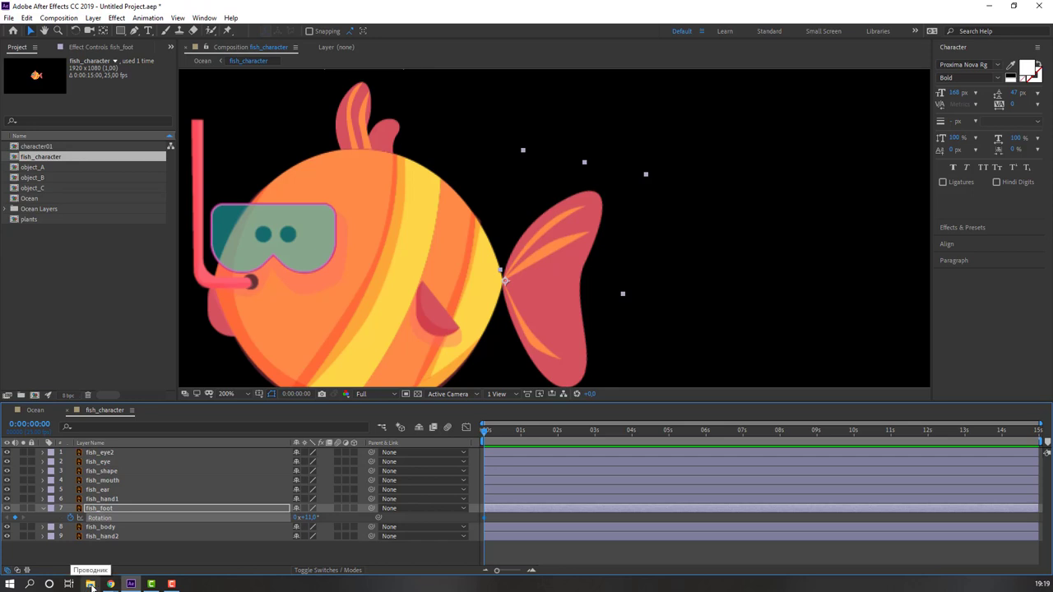
Step: Keyframe the tail's rotation at 0:00:00:10, trying -11° and settling on -5°
key(shift+Page_Down)
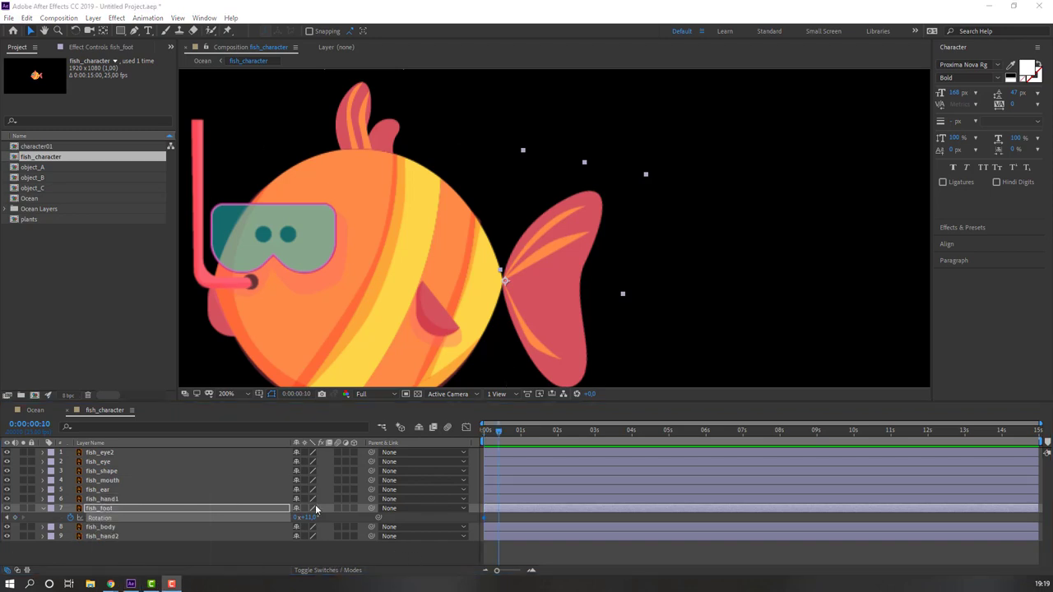
drag(309, 521, 300, 521)
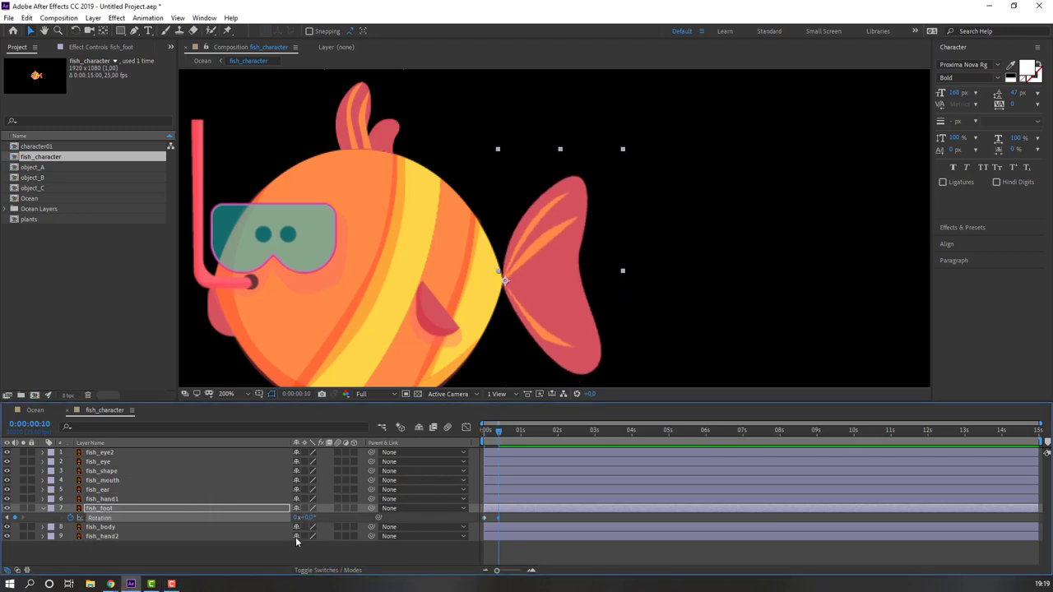
click(305, 518)
text(-11)
key(Return)
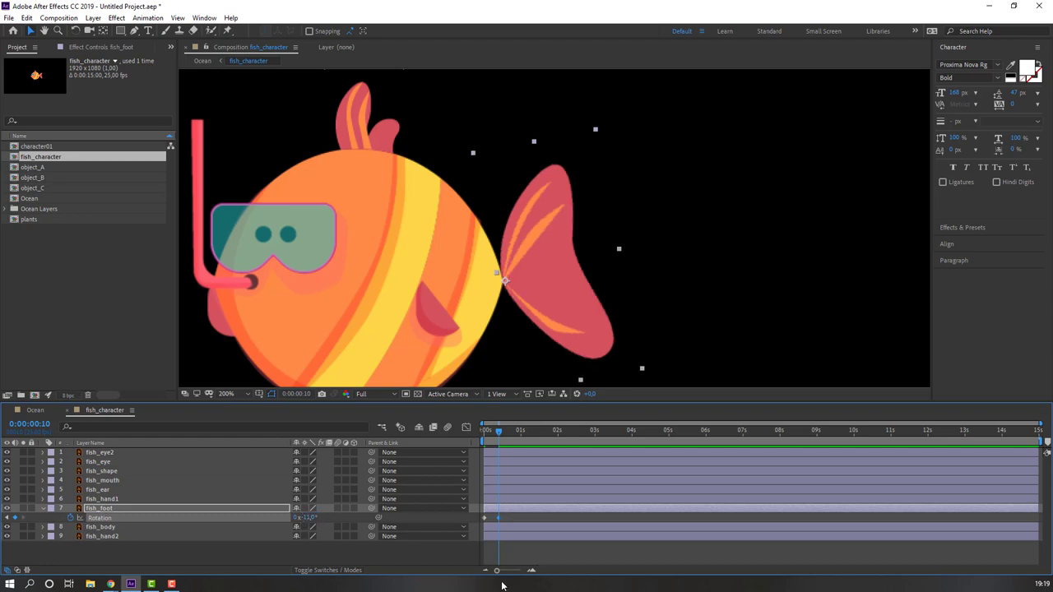
click(308, 518)
text(-5)
key(Return)
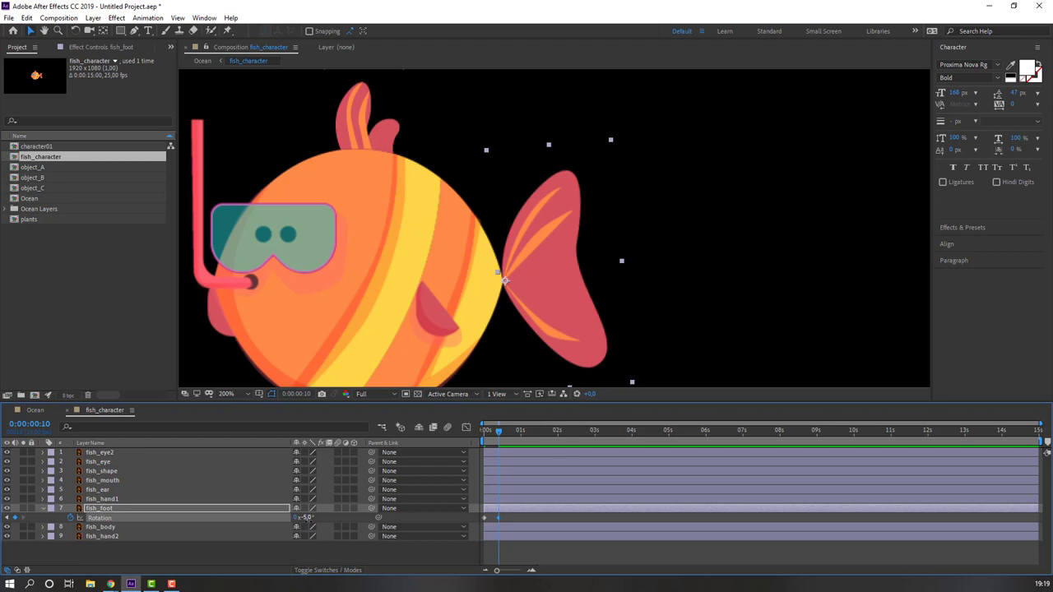
Step: Repeat the tail's 11° rotation keyframe at 0:00:00:20 and apply Easy Ease to all three rotation keyframes
key(shift+Page_Down)
key(ctrl+v)
drag(534, 522, 482, 522)
right_click(485, 517)
mouse_move(543, 513)
click(641, 442)
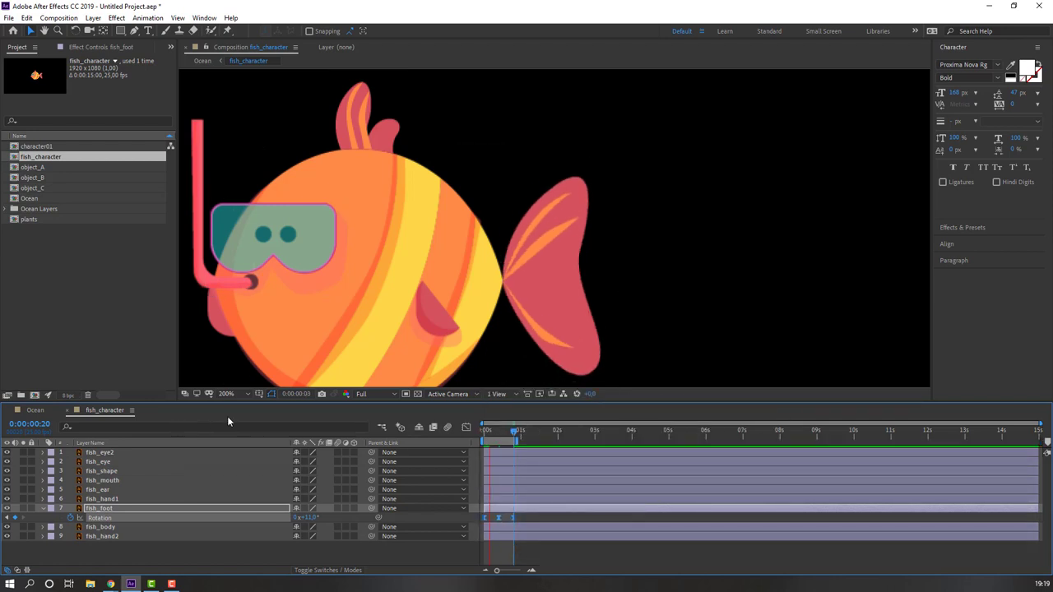
Step: Stretch the tail's rotation keyframes to fall at 0:00:00:19 and 0:00:01:12, and extend the work area to cover them
scroll(475, 325, down, 4)
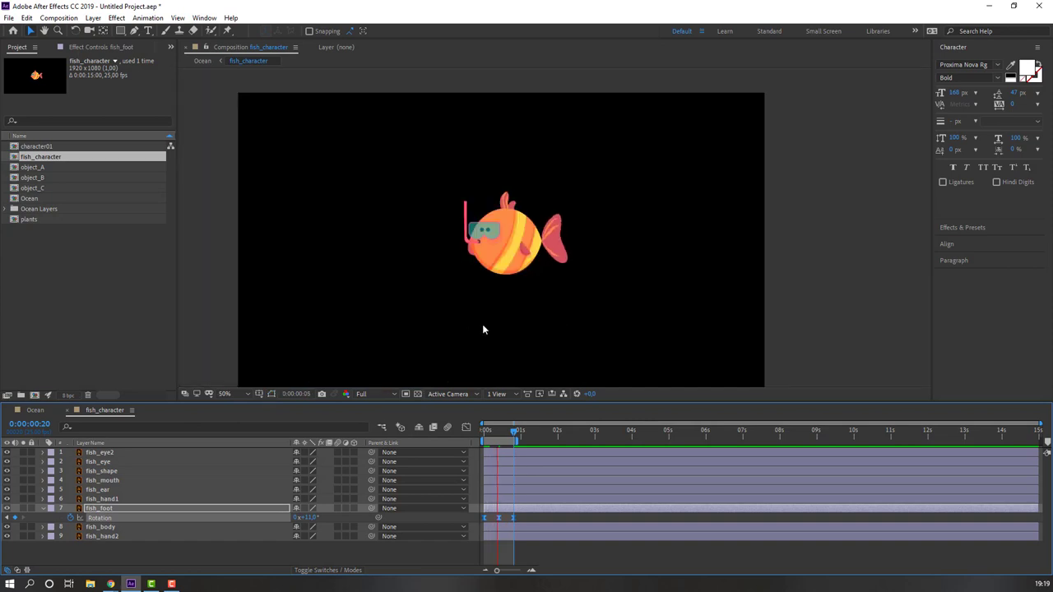
scroll(468, 327, up, 1)
click(515, 432)
mouse_move(528, 520)
mouse_down()
mouse_move(465, 524)
mouse_move(538, 517)
mouse_up()
drag(515, 440, 539, 440)
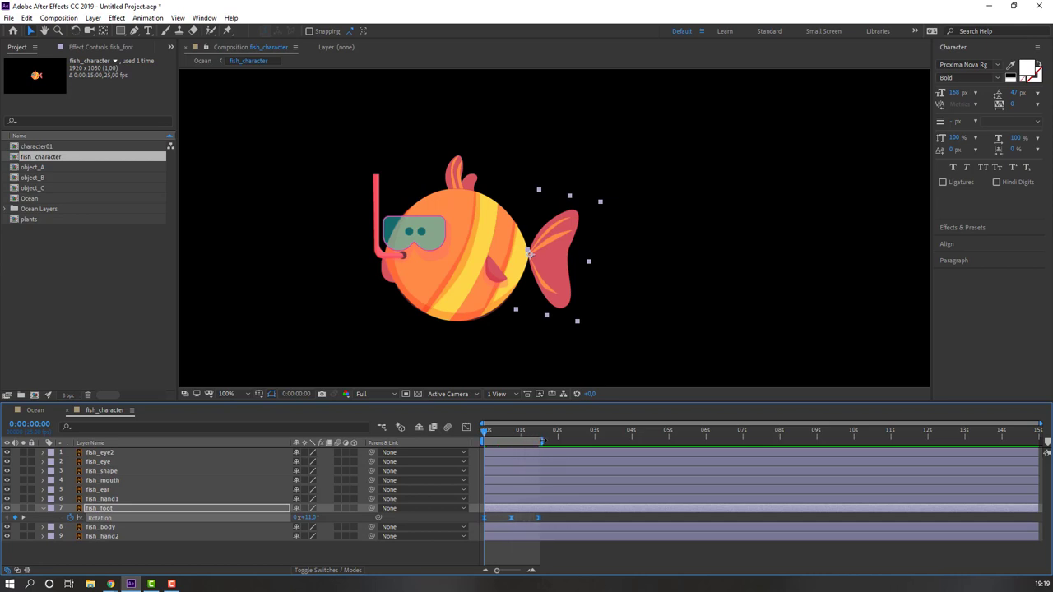
key(space)
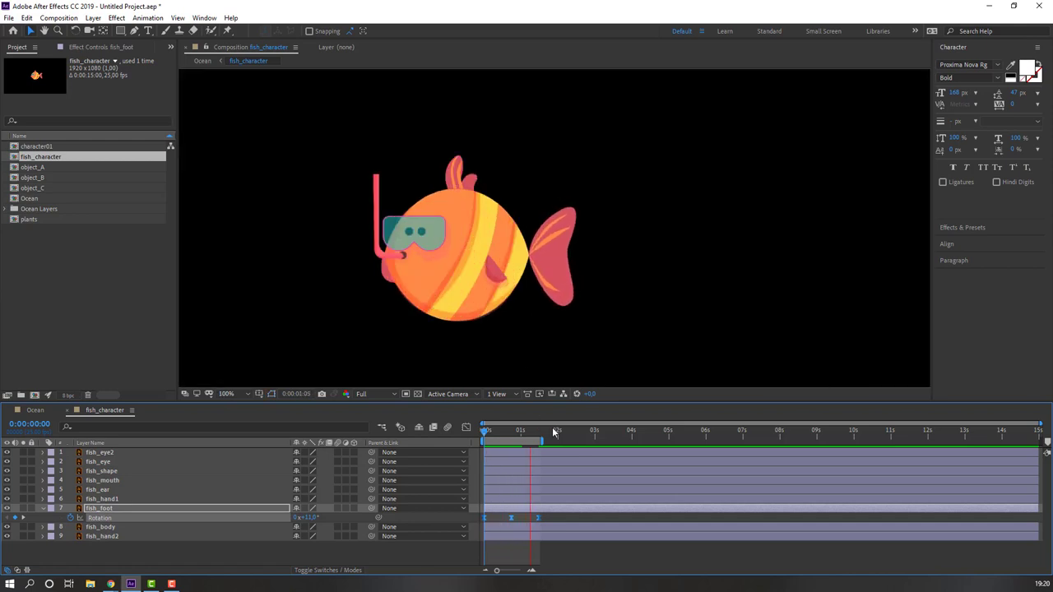
key(space)
Step: Set the tail's rotation to 6° at the first keyframe and at 0:00:01:12, and preview the swing
click(494, 524)
click(485, 519)
click(311, 517)
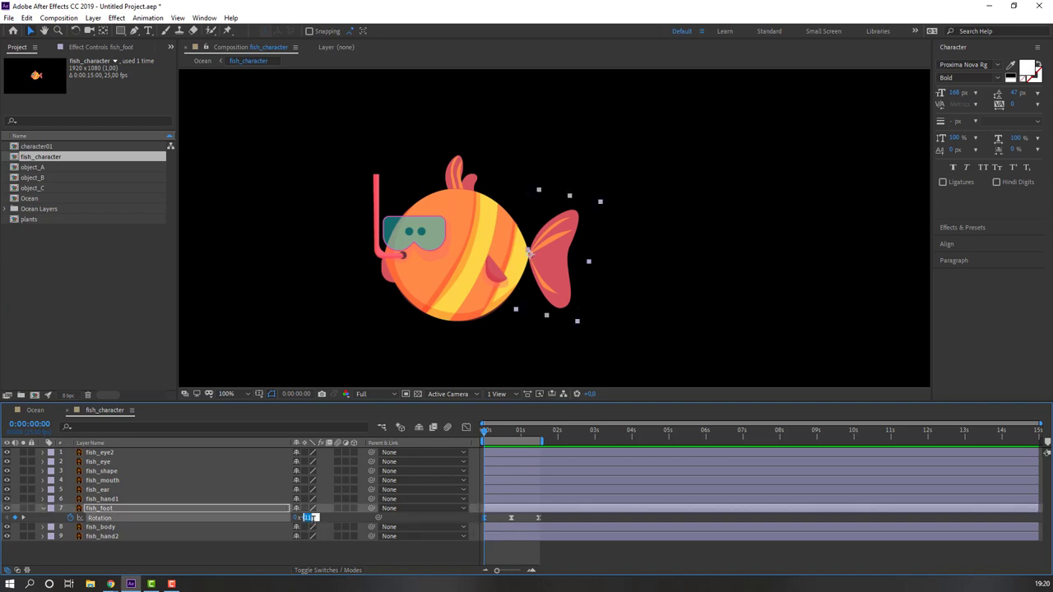
click(539, 438)
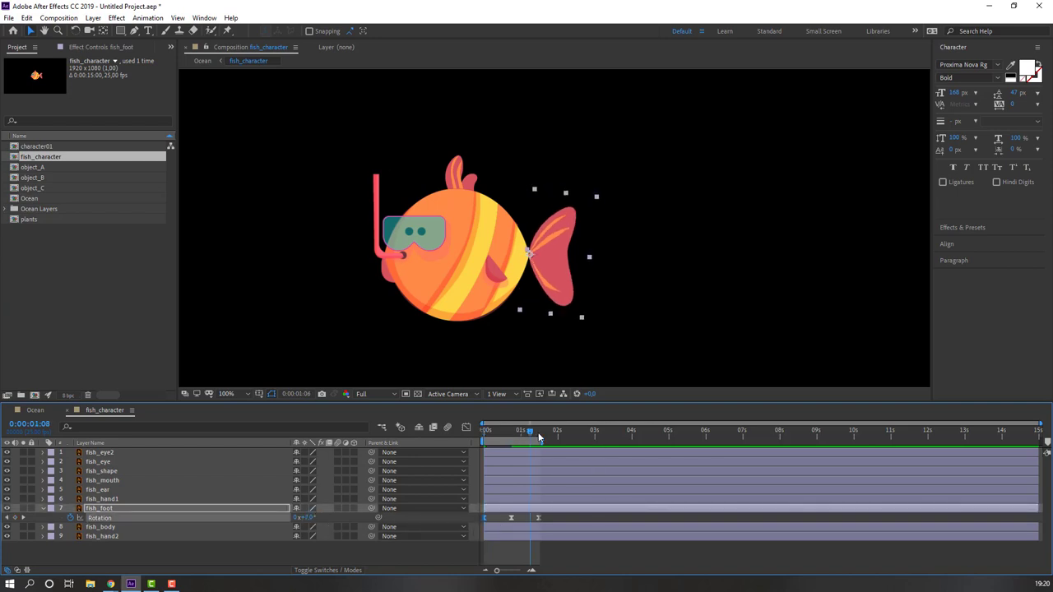
click(308, 517)
text(6)
key(Return)
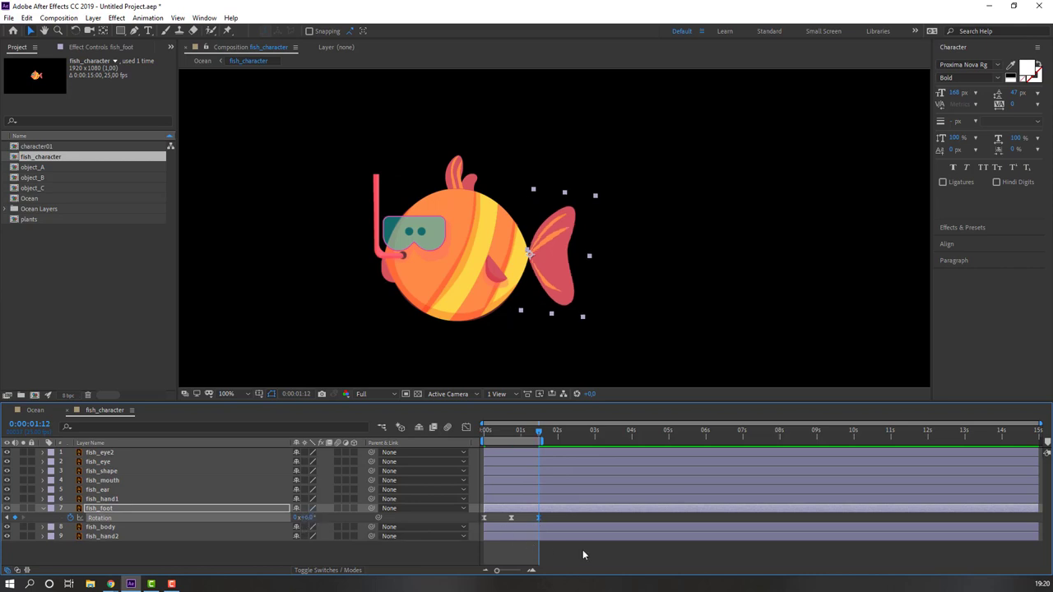
click(583, 554)
key(space)
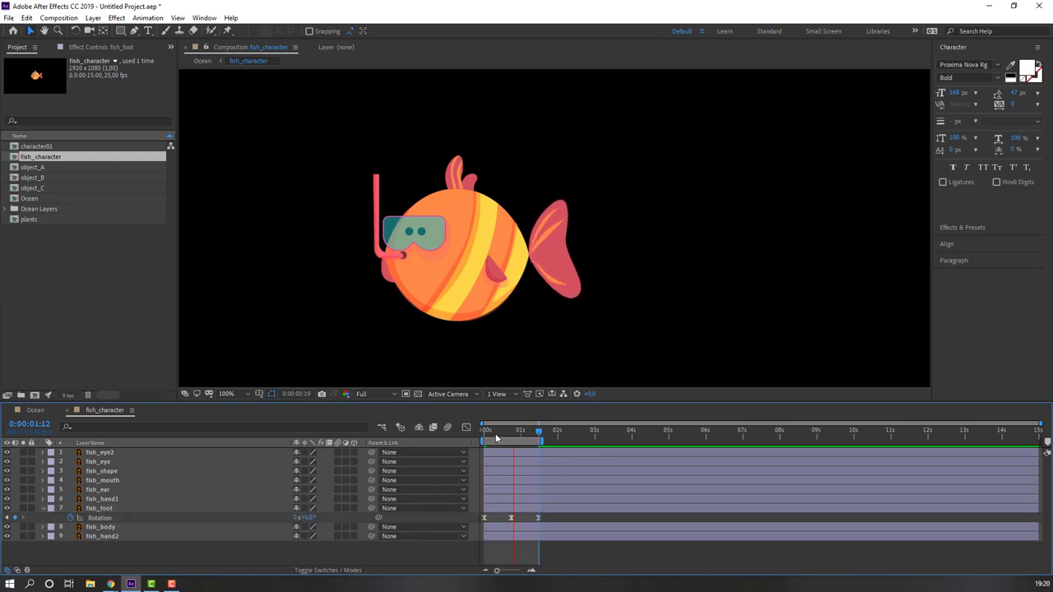
Step: Rotate the near side fin fish_hand1 to -6° and start keyframing its rotation at 0:00:00:00
click(484, 435)
scroll(411, 232, up, 2)
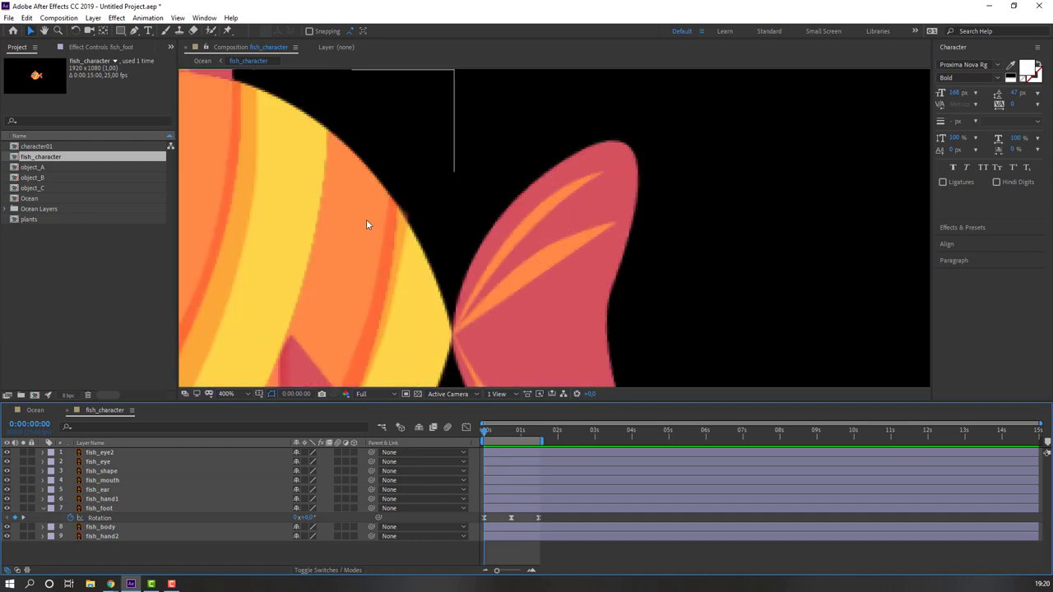
scroll(373, 218, down, 1)
click(429, 315)
key(space)
drag(373, 342, 435, 268)
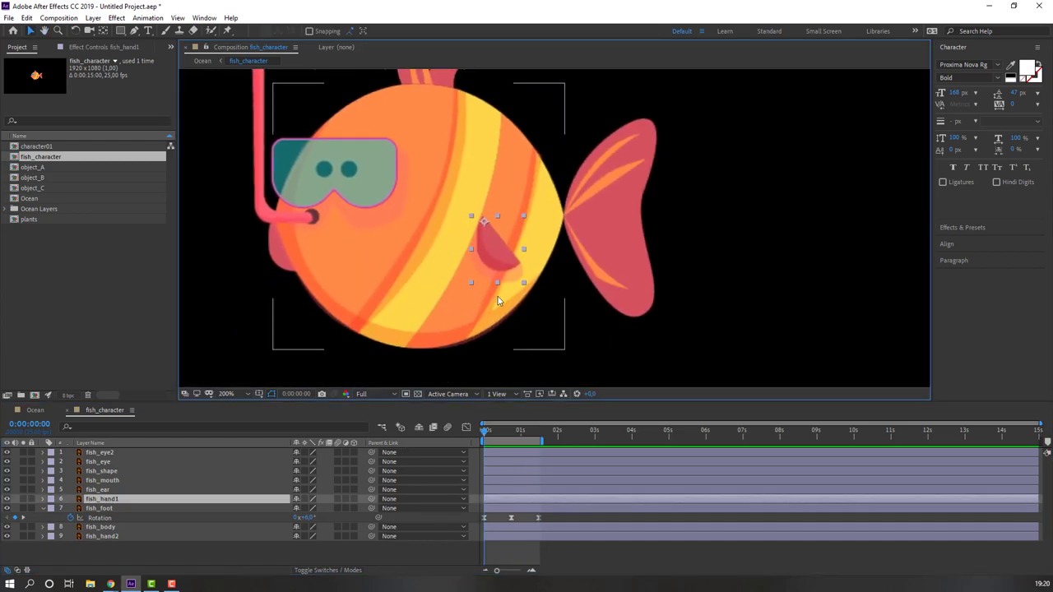
key(r)
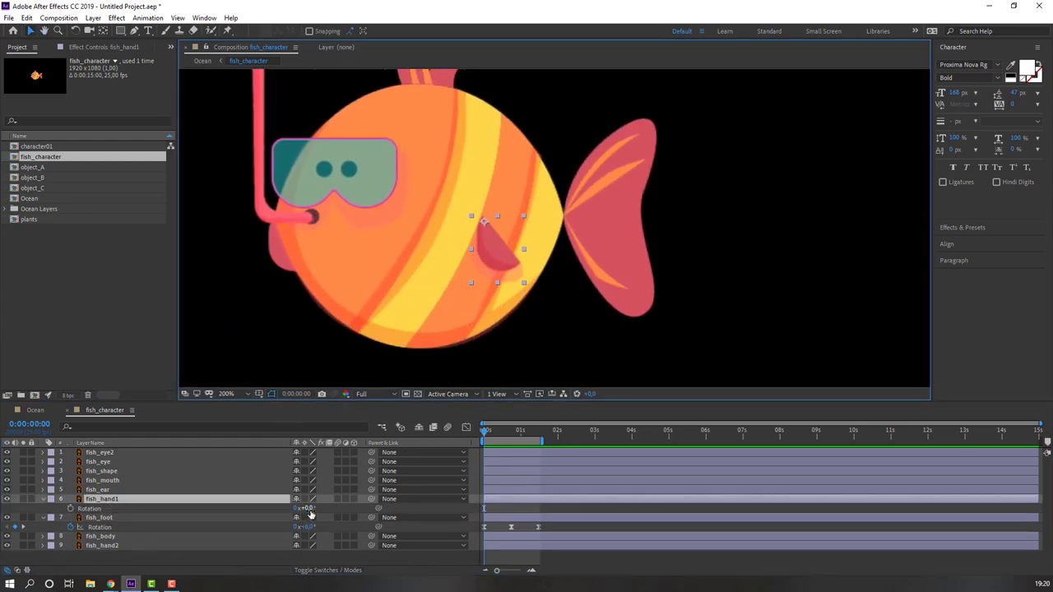
mouse_move(304, 509)
mouse_down()
mouse_move(316, 509)
mouse_move(304, 510)
mouse_up()
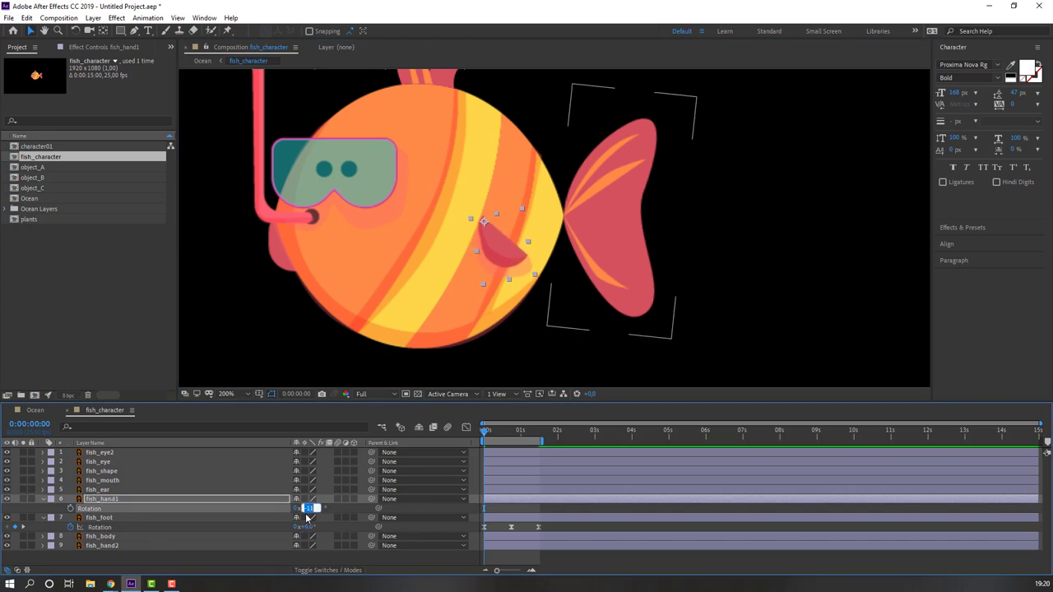
text(-6)
key(Return)
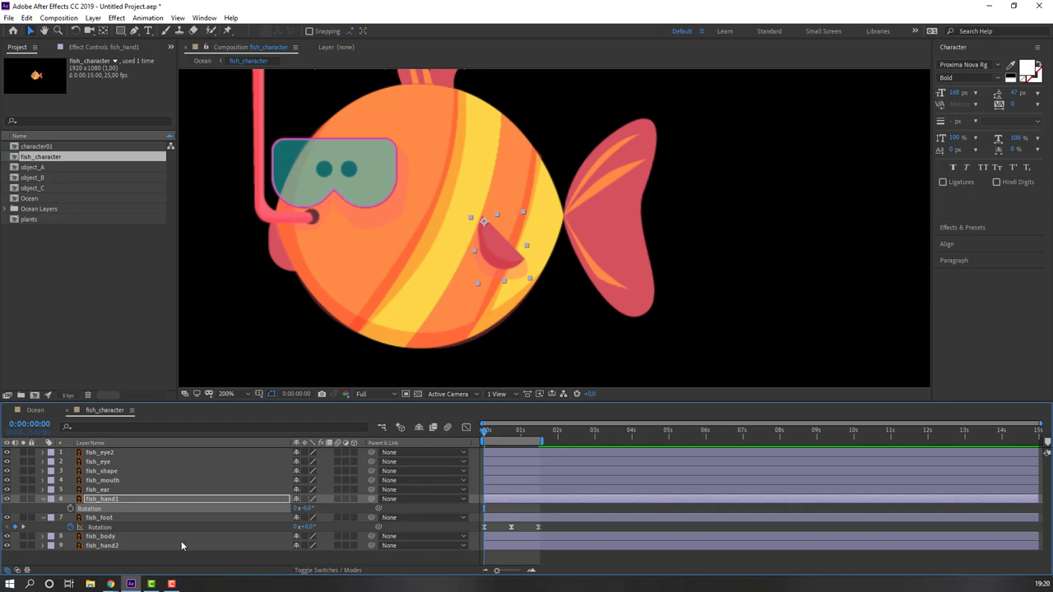
click(70, 509)
Step: Add a 6° rotation keyframe to fish_hand1 at 0:00:00:19, in line with the tail's middle keyframe
key(Page_Down)
drag(493, 434, 515, 441)
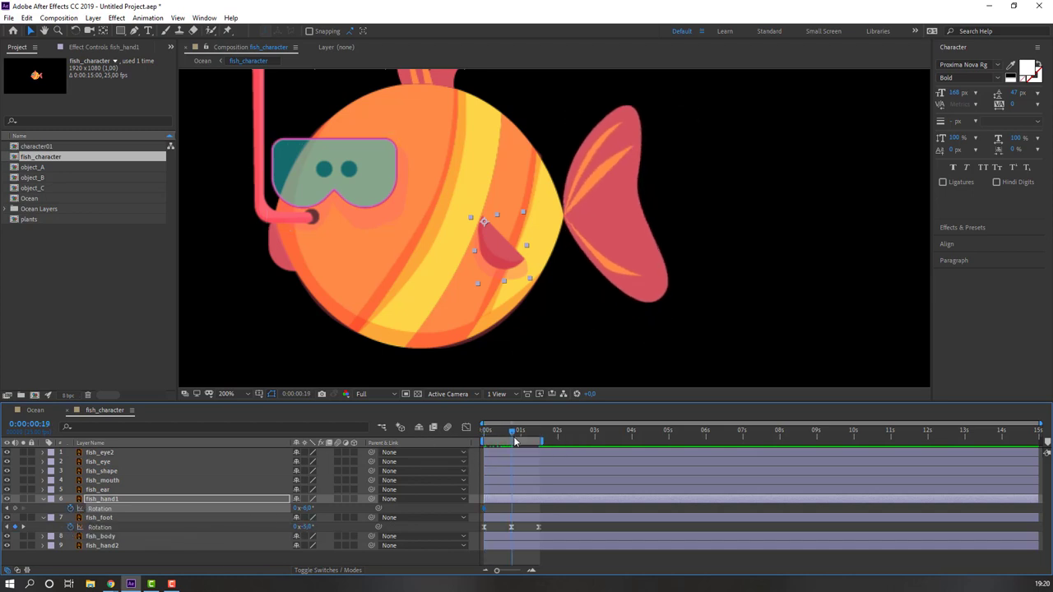
click(305, 509)
text(6)
key(Return)
Step: Repeat fish_hand1's -6° rotation keyframe at 0:00:01:12, apply Easy Ease to its three keyframes and preview the fin's swing
drag(497, 433, 539, 438)
drag(499, 508, 485, 512)
click(485, 510)
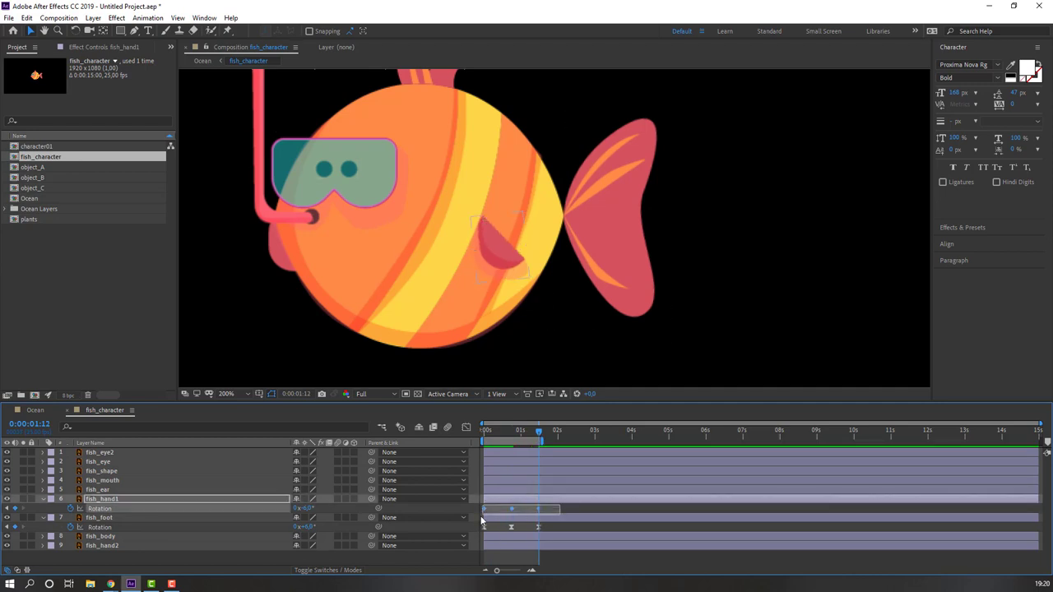
right_click(484, 508)
mouse_move(583, 508)
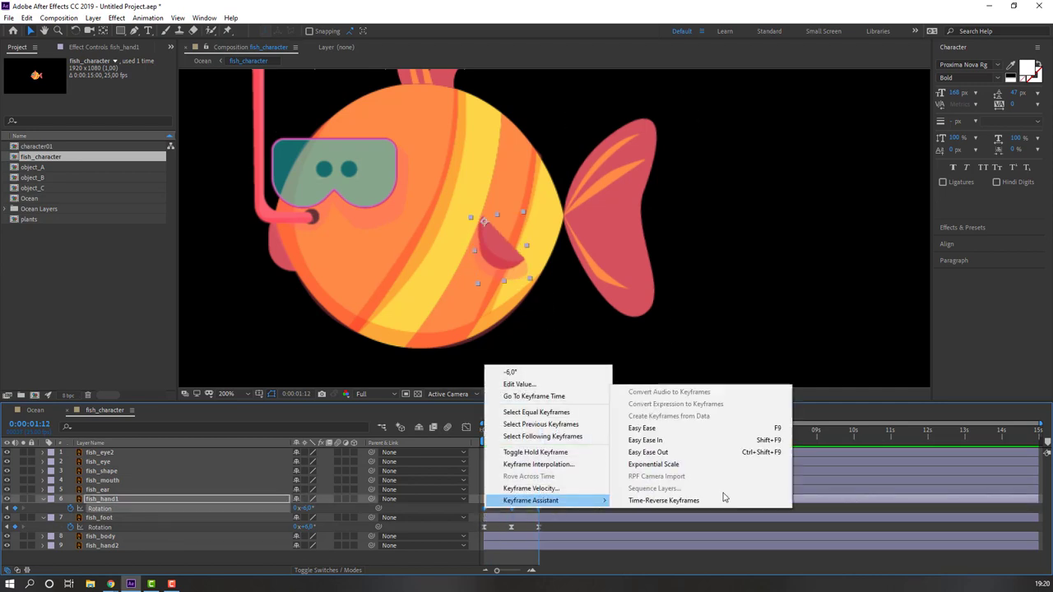
click(677, 426)
click(406, 567)
key(space)
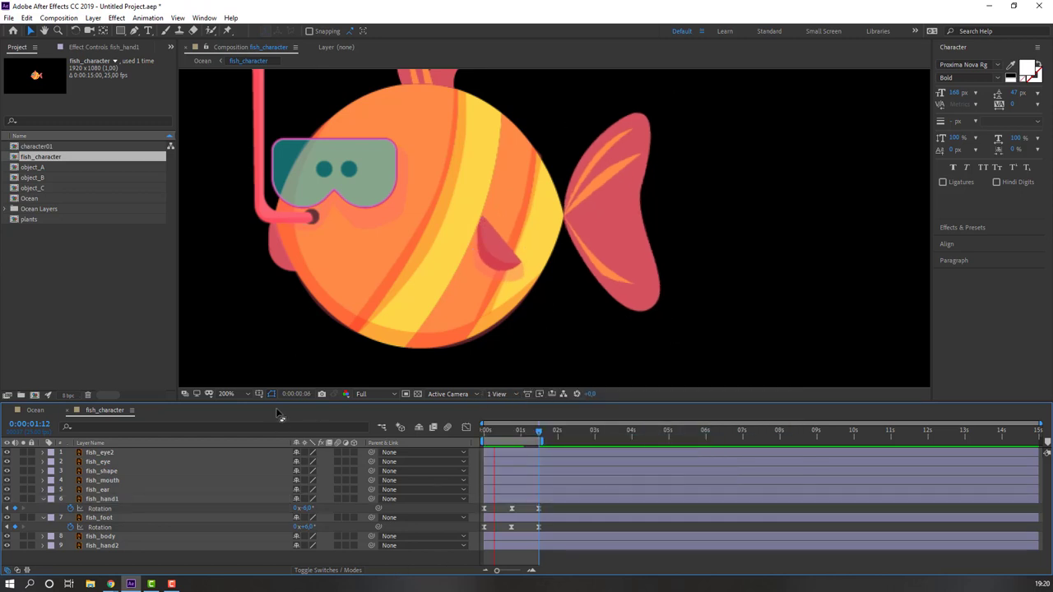
scroll(277, 345, down, 2)
key(period)
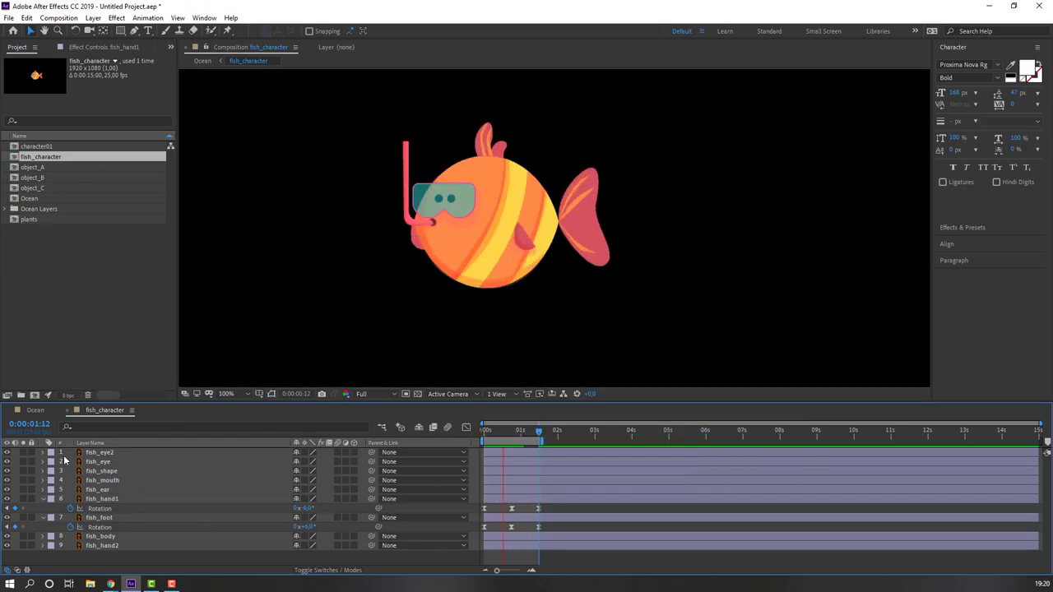
key(space)
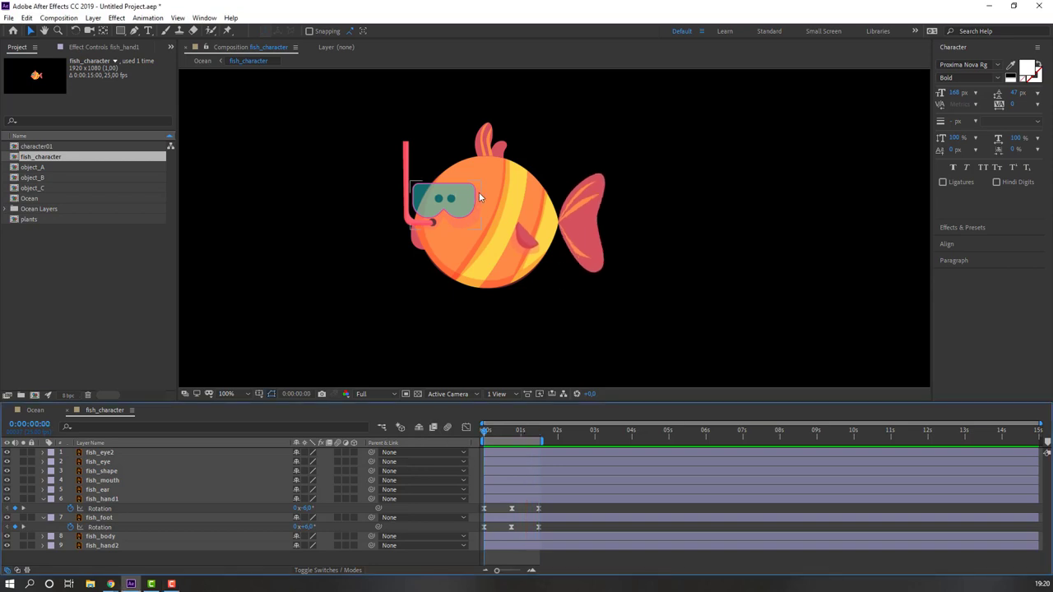
Step: Start keyframing the rotation of the top fin fish_ear at 0:00:00:00 with a value of -10°
click(484, 139)
key(r)
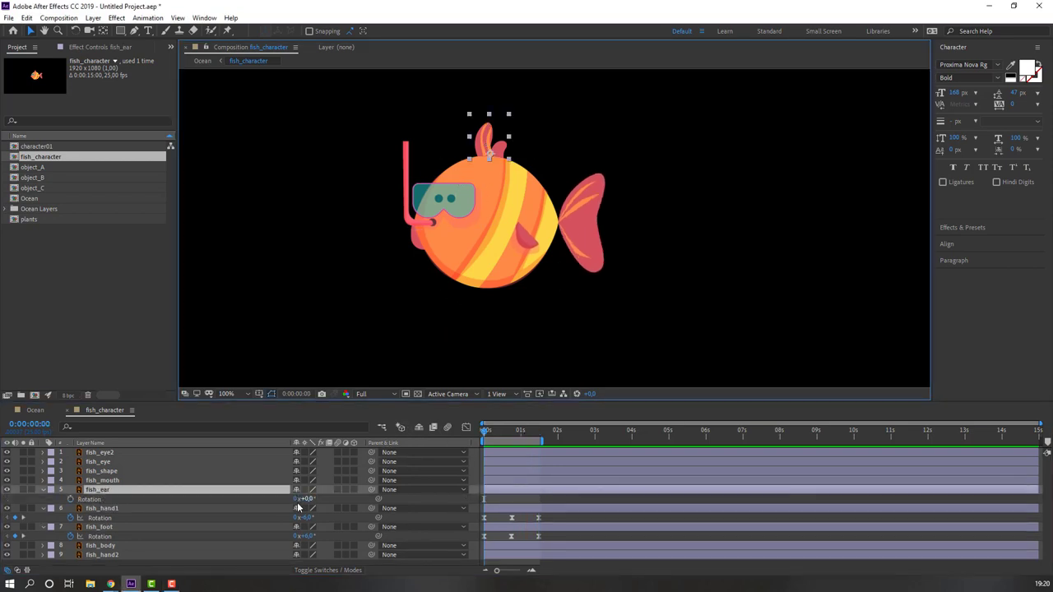
key(Return)
click(70, 499)
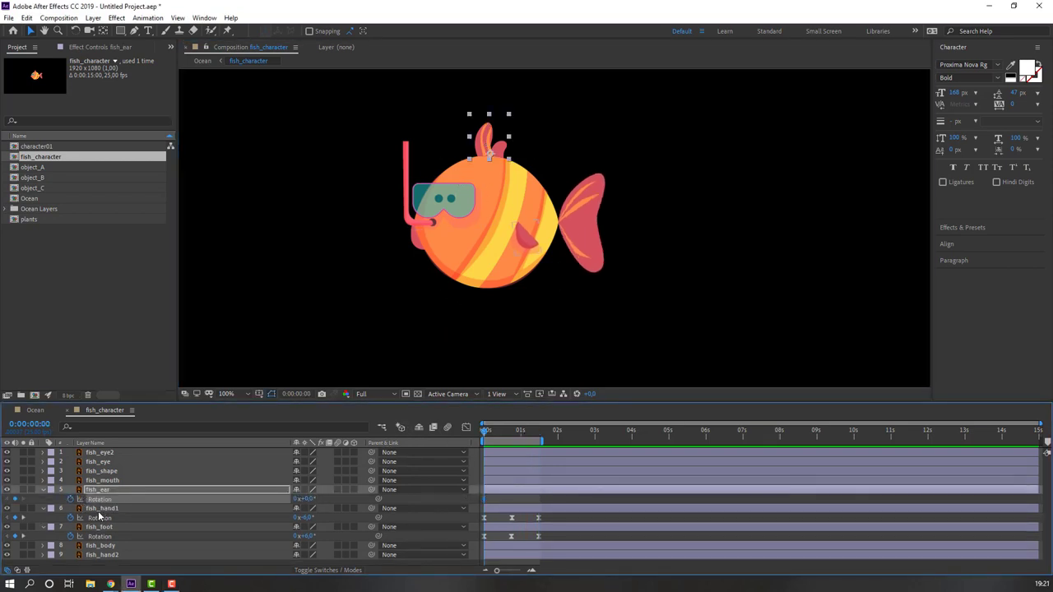
drag(303, 503, 275, 503)
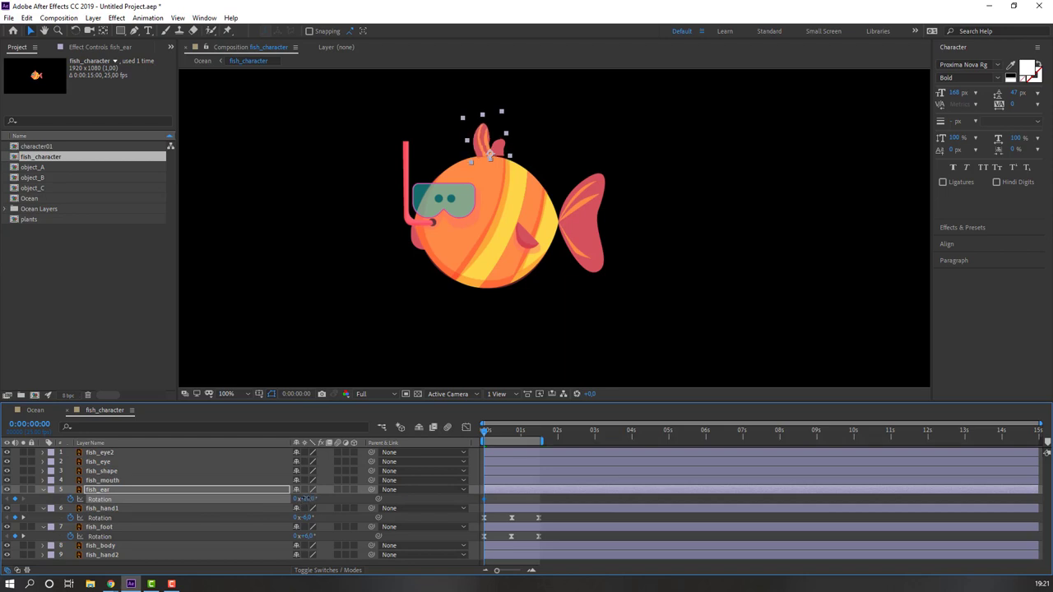
Step: Add fish_ear rotation keyframes of 10° at 0:00:00:19 and -10° at 0:00:01:12, and apply Easy Ease to all three
drag(491, 438, 513, 440)
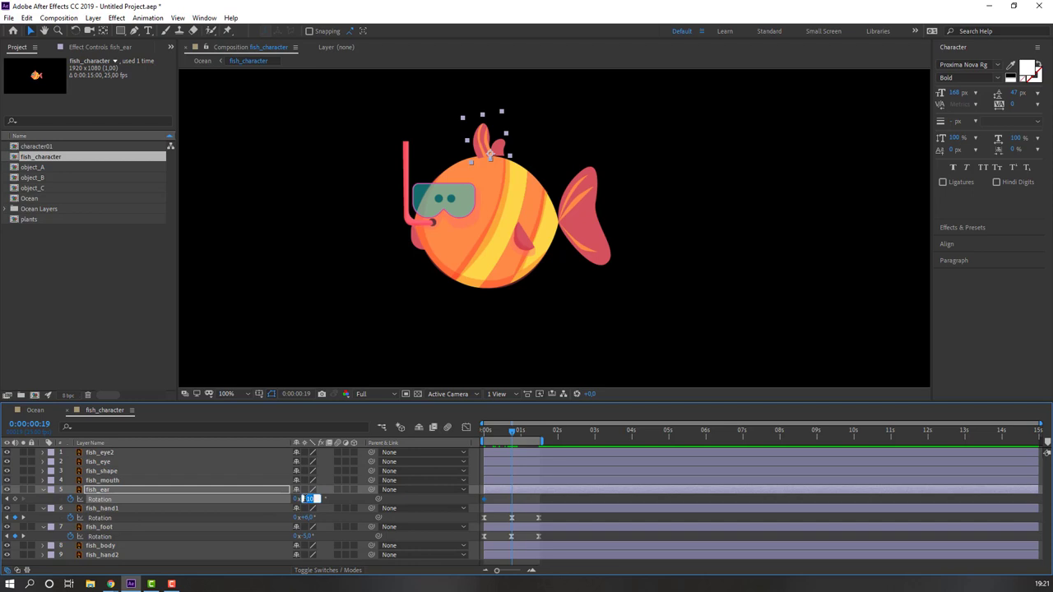
drag(304, 499, 451, 488)
drag(527, 434, 539, 434)
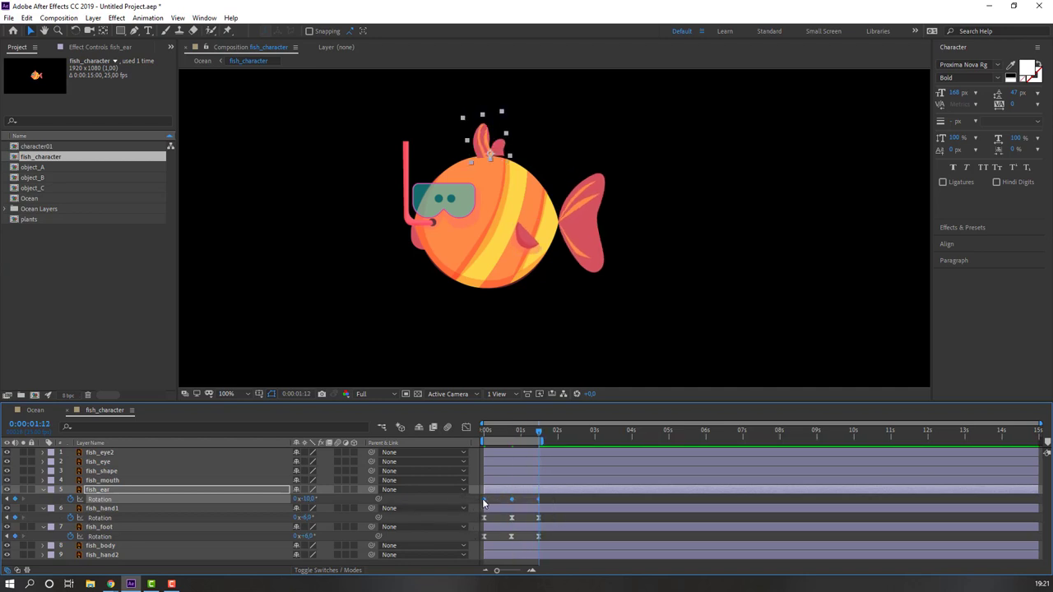
right_click(510, 499)
mouse_move(549, 498)
click(655, 422)
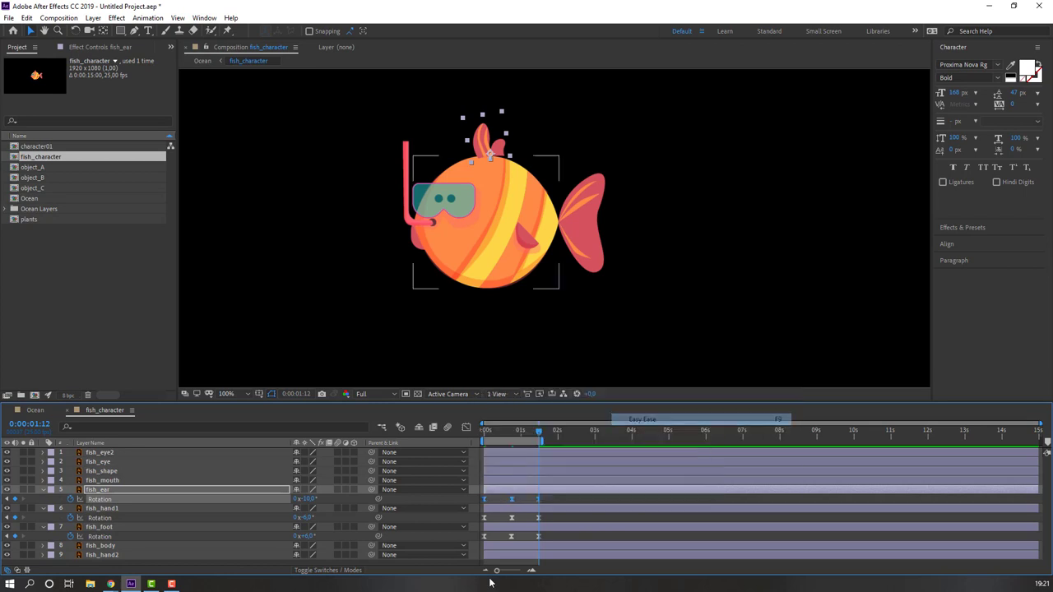
Step: Move the fish_ear layer directly below fish_body in the layer stack and preview the top fin's motion
click(107, 494)
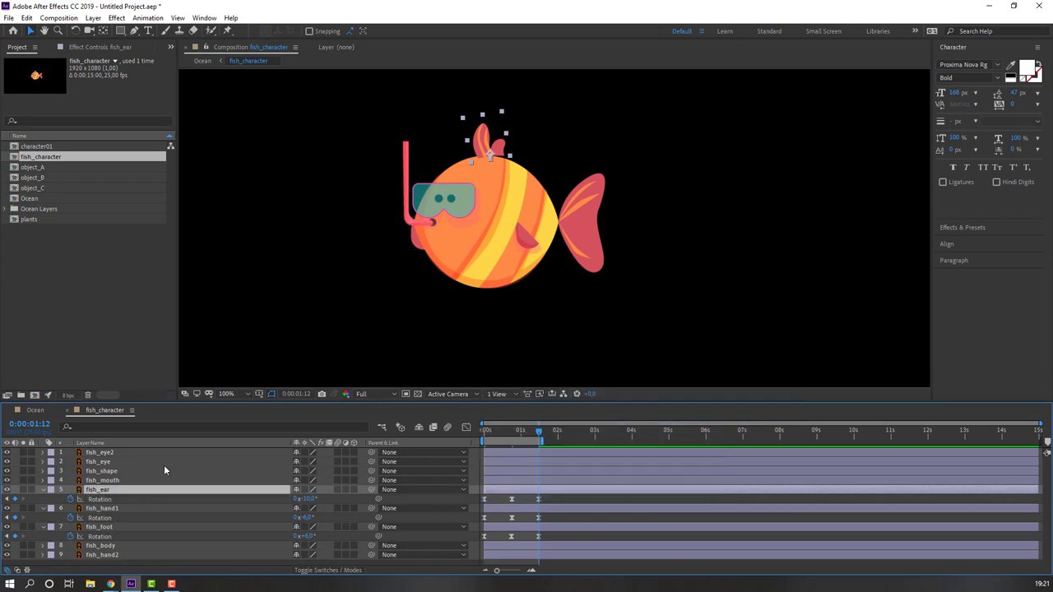
drag(102, 495, 123, 555)
scroll(466, 242, up, 2)
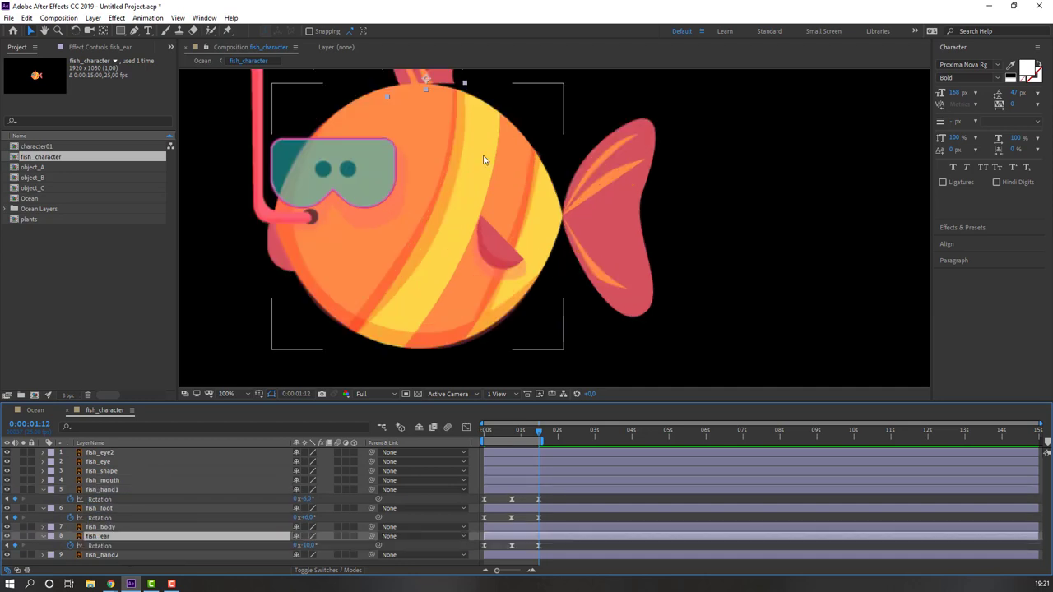
drag(461, 223, 452, 228)
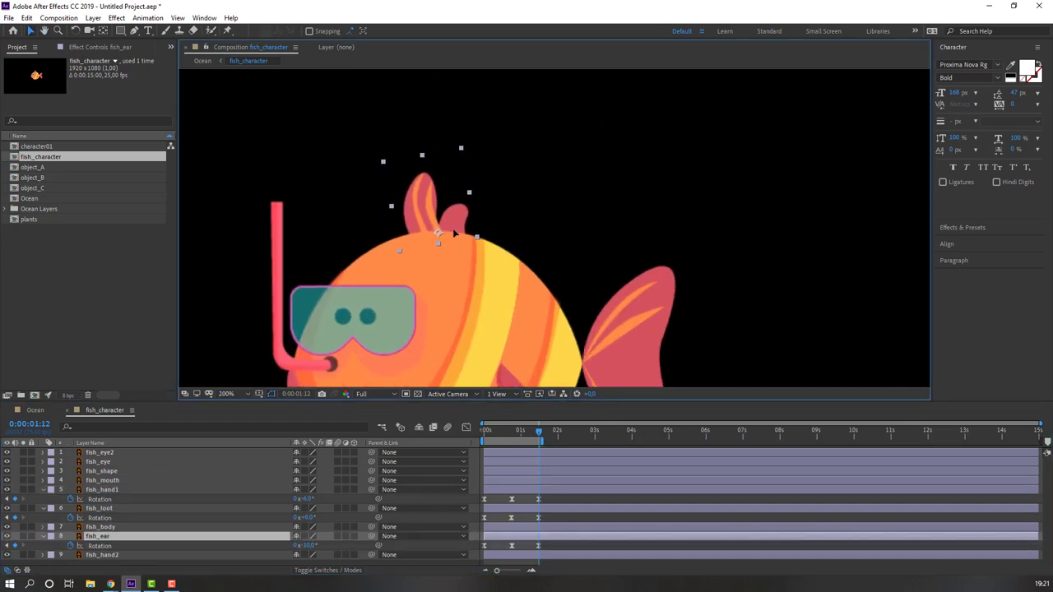
key(space)
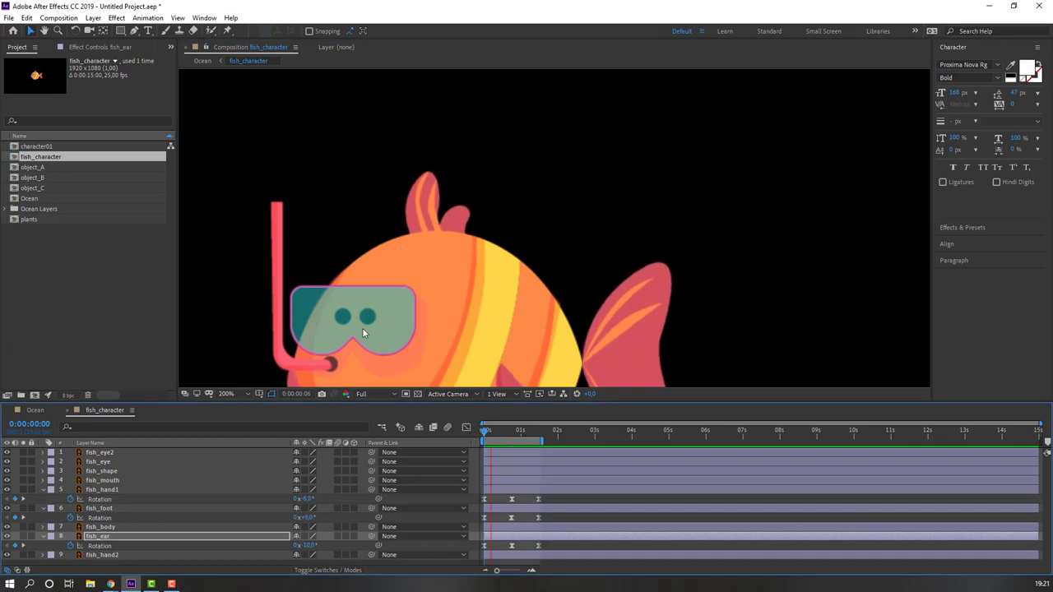
scroll(469, 304, down, 1)
drag(401, 331, 409, 293)
scroll(432, 294, up, 1)
Step: Rotate the snorkel layer fish_shape to 3° and start keyframing its rotation at 0:00:00:00
click(511, 430)
drag(499, 431, 465, 434)
key(v)
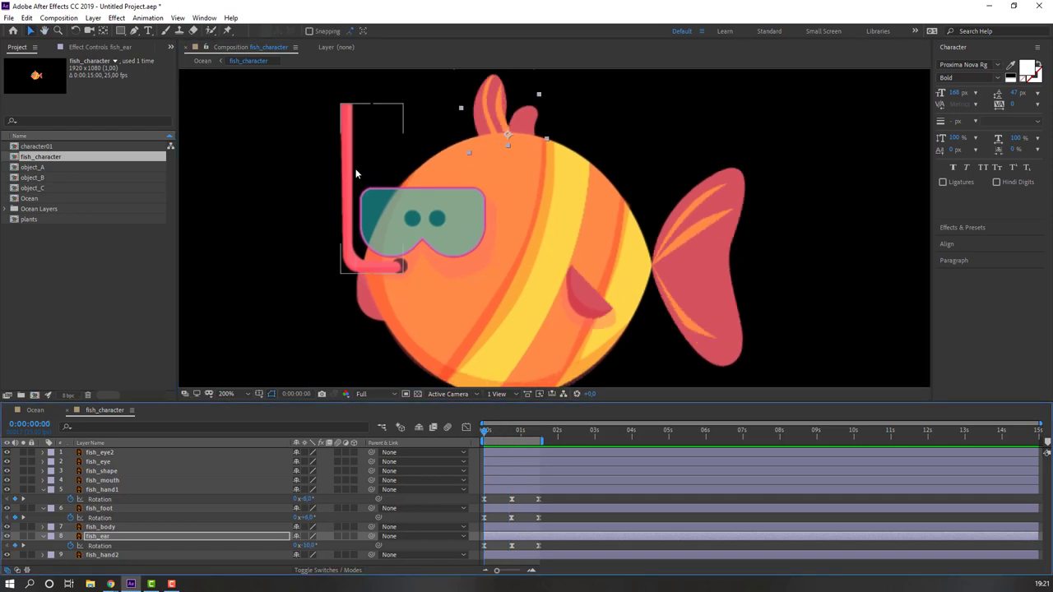
click(349, 169)
key(r)
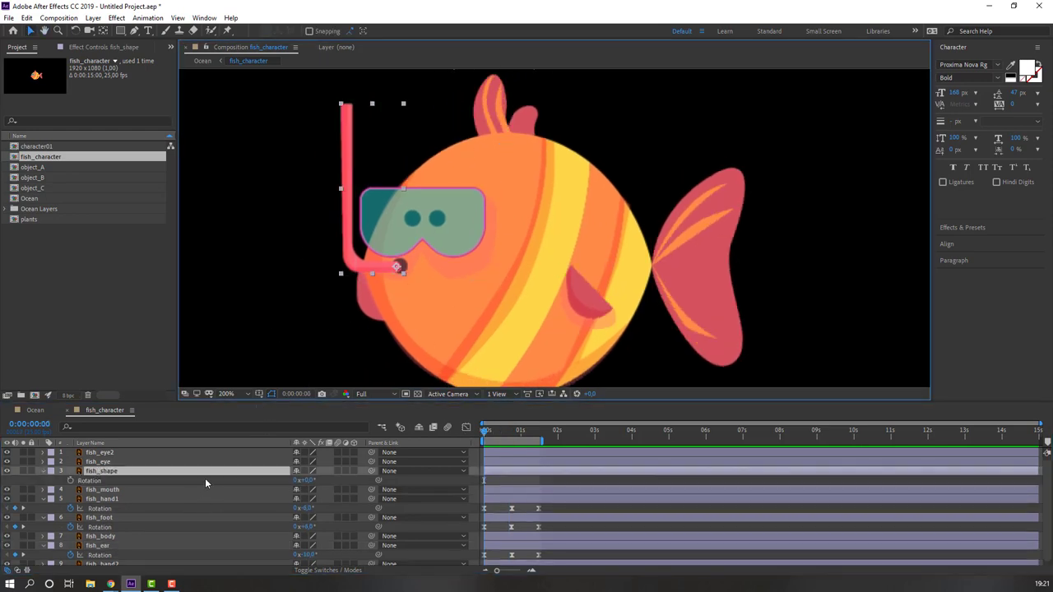
click(309, 481)
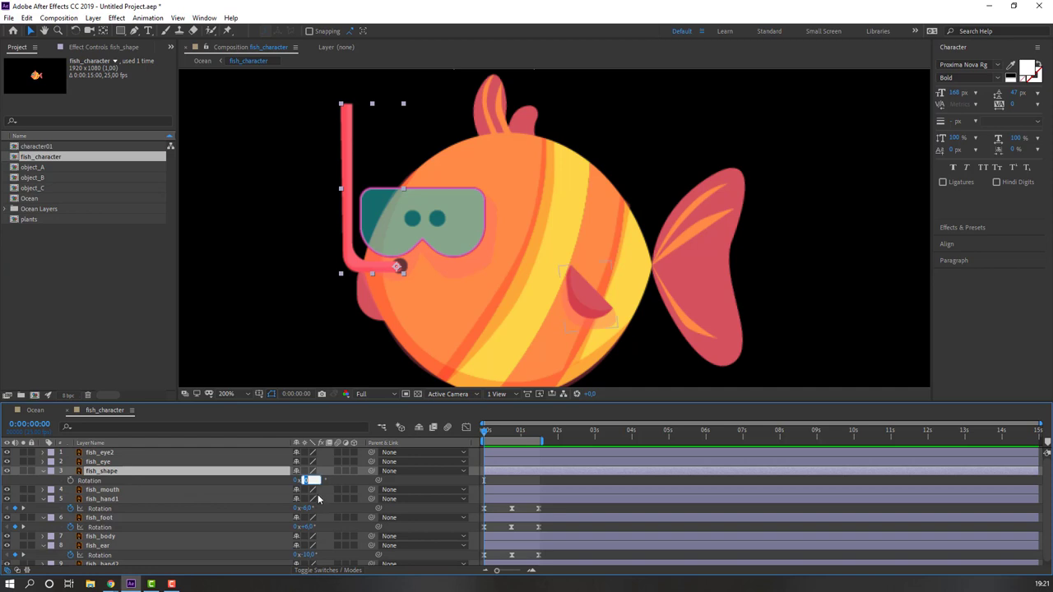
key(Return)
click(71, 480)
Step: Add a -4° rotation keyframe to fish_shape at 0:00:00:19 and copy its first keyframe to 0:00:01:12
drag(497, 439, 512, 437)
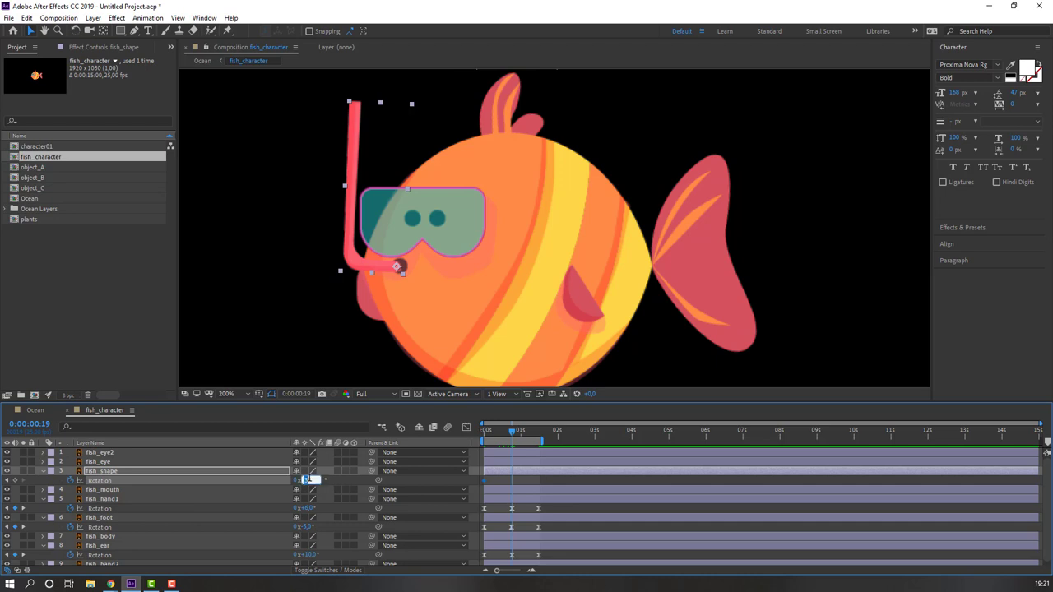
drag(309, 480, 298, 480)
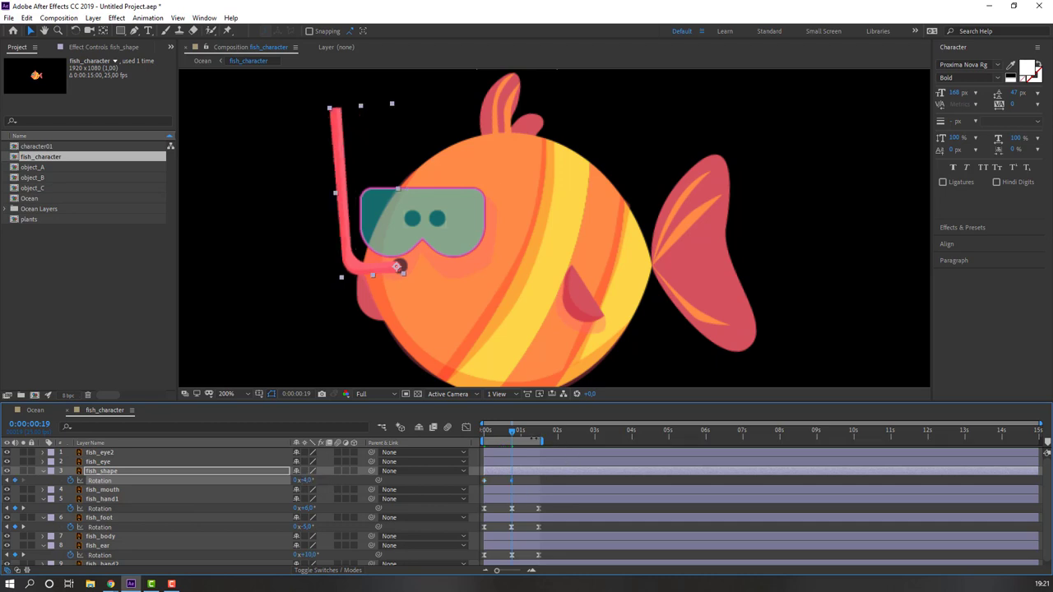
drag(510, 436, 539, 434)
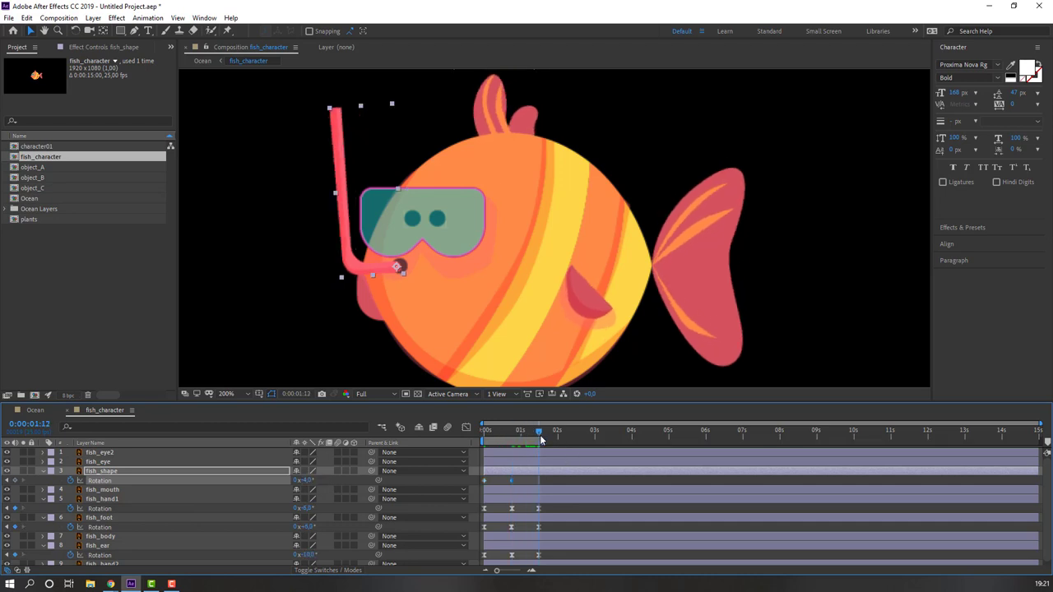
click(484, 481)
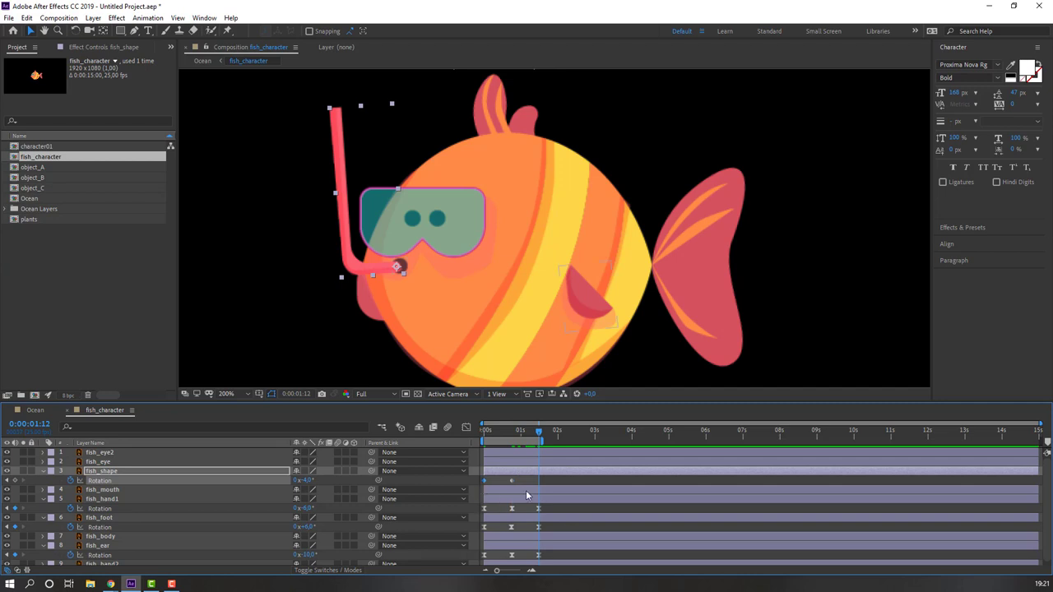
key(ctrl+v)
Step: Apply Easy Ease to the three rotation keyframes of fish_shape and preview the snorkel's swing
drag(561, 475, 483, 486)
right_click(485, 481)
mouse_move(576, 472)
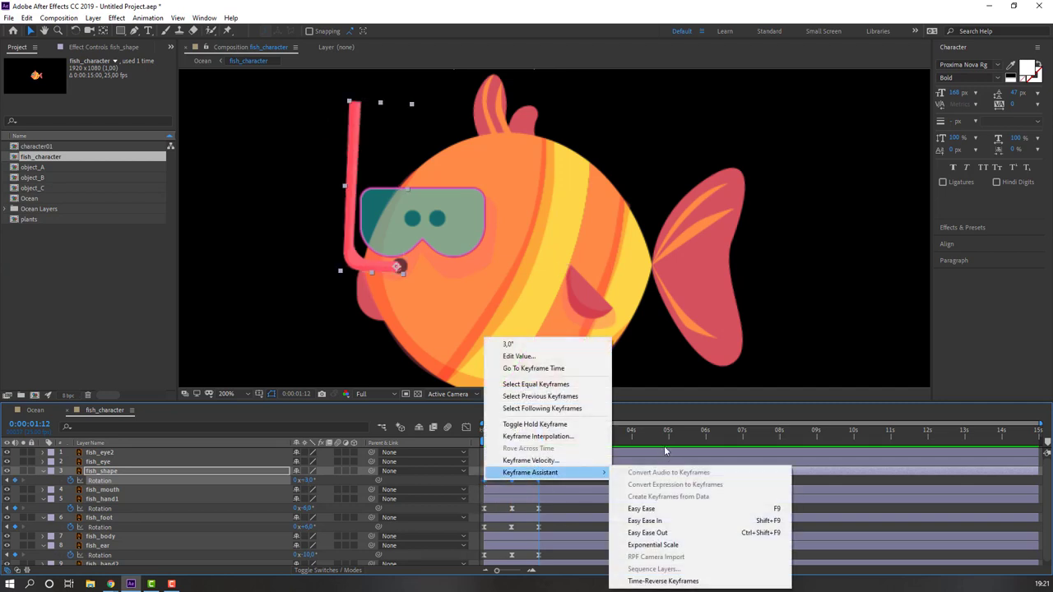
click(641, 508)
click(565, 481)
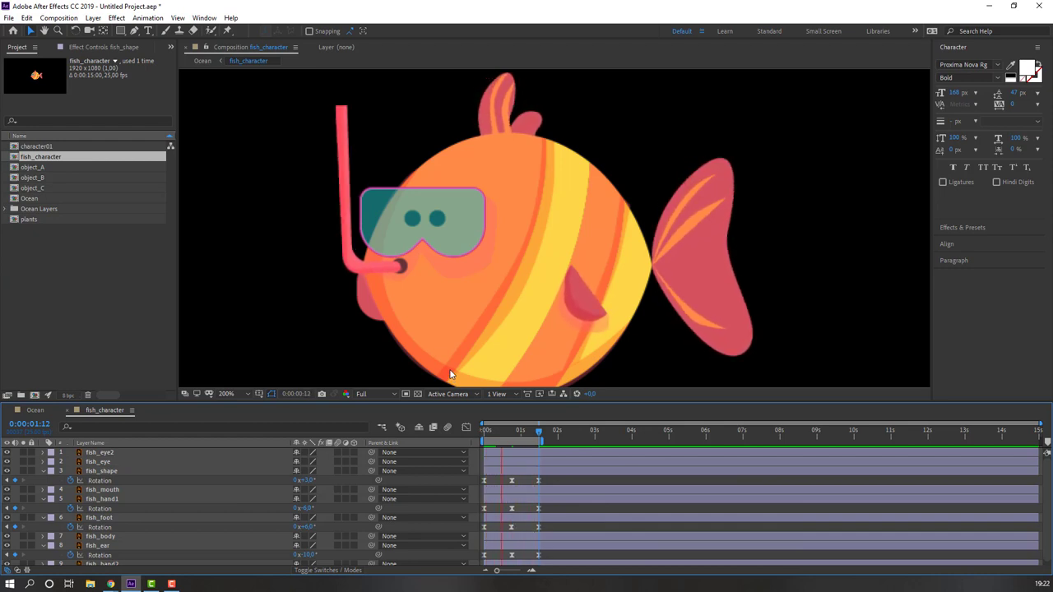
key(space)
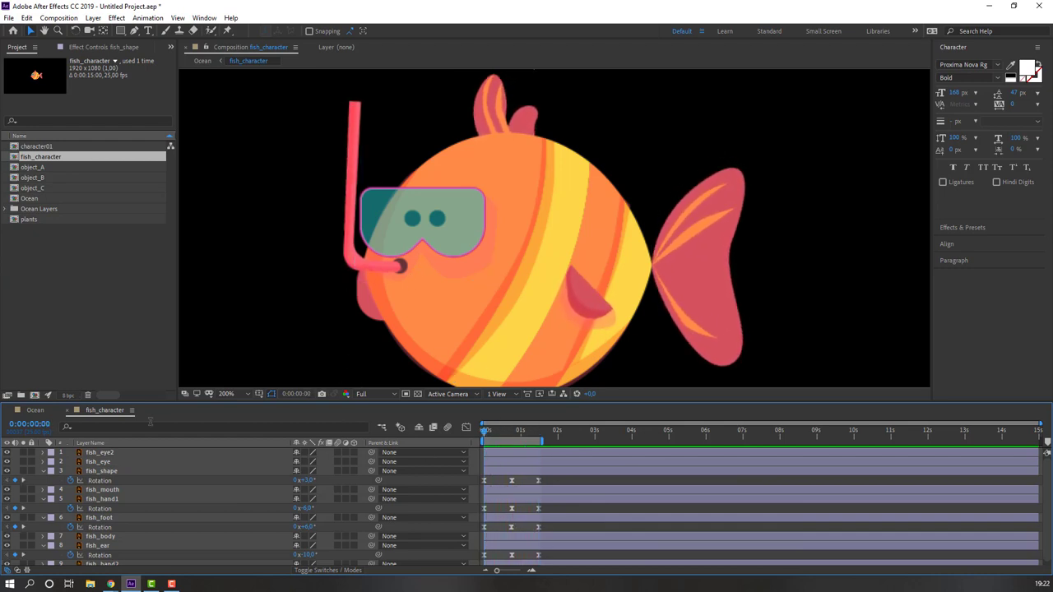
Step: Keyframe fish_eye's unlinked scale at 100% at 0:00:00:00 and with a vertical scale of 5% at 0:00:00:03
click(99, 461)
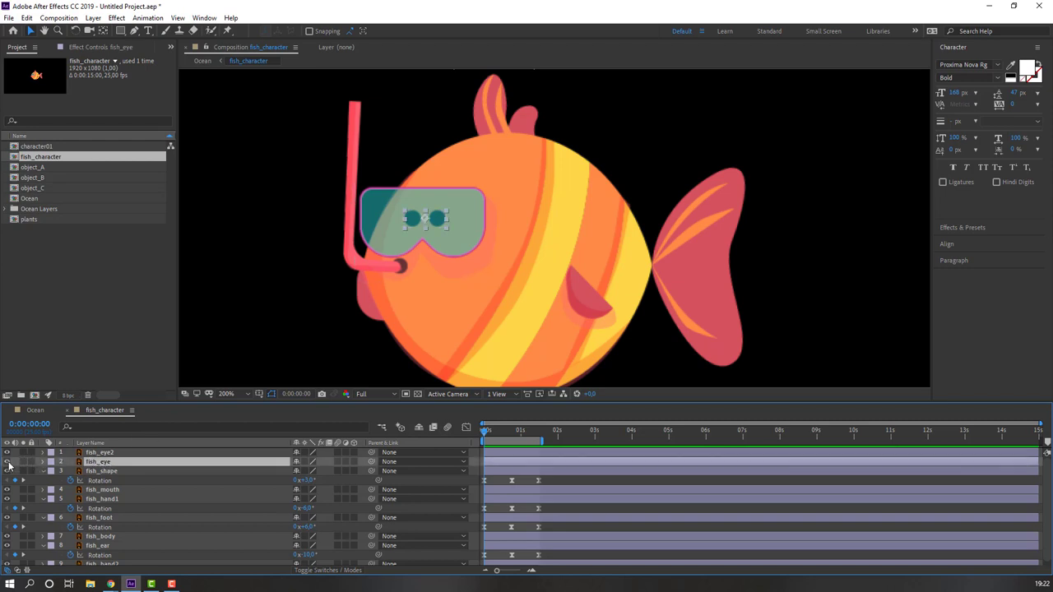
key(s)
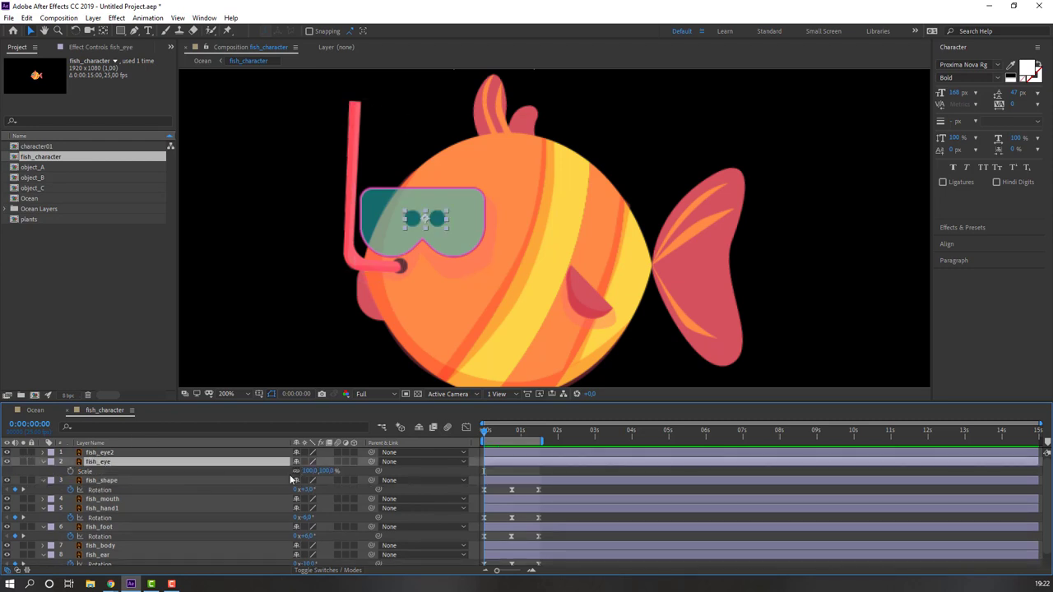
key(Return)
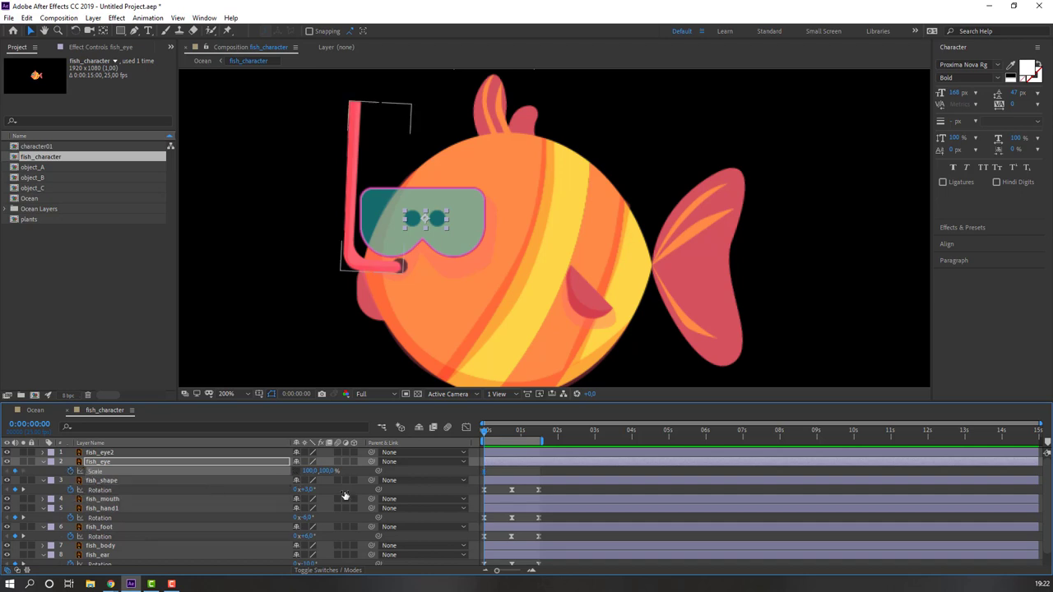
key(space)
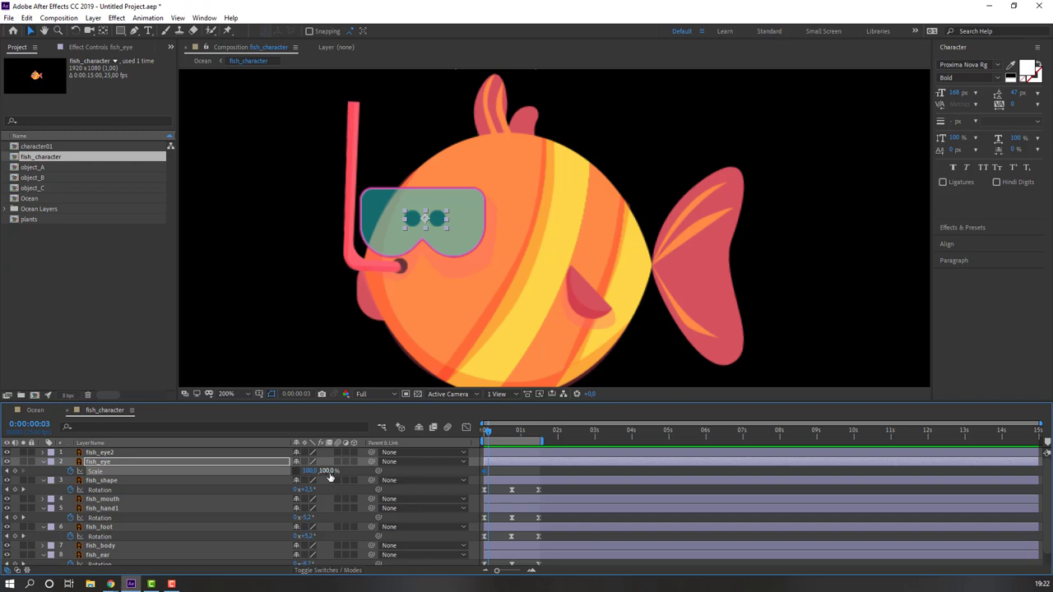
key(Return)
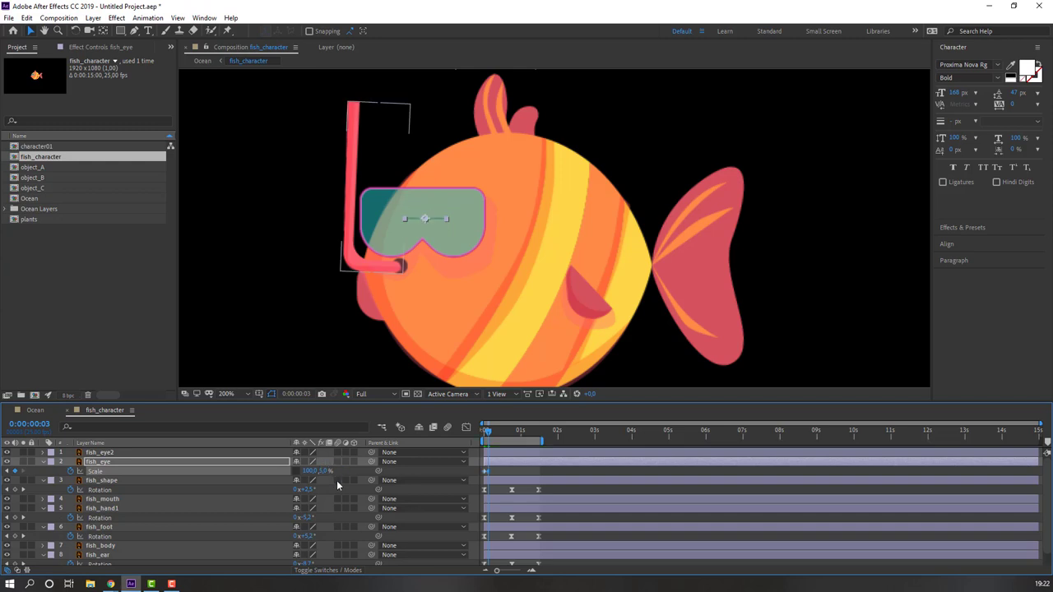
Step: Set fish_eye's vertical scale back to 100% at 0:00:00:06 to reopen the eyes
key(Page_Down)
key(Page_Down)
key(Page_Down)
click(322, 471)
text(100)
key(Return)
Step: Apply Easy Ease to fish_eye's three scale keyframes and shift them so the 5% keyframe falls at 0:00:00:06
drag(496, 474, 477, 480)
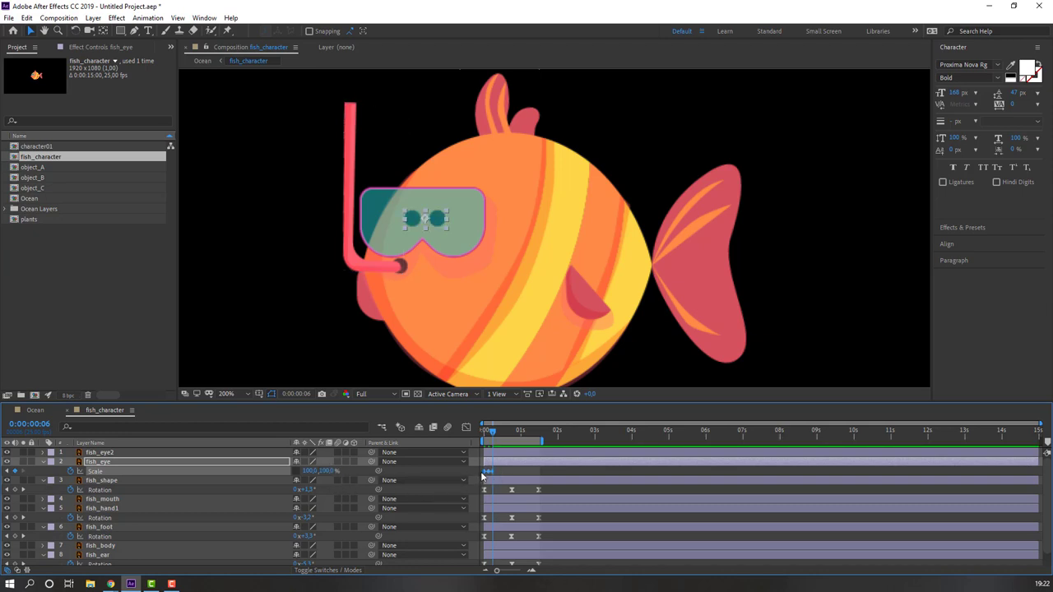
right_click(481, 477)
right_click(487, 471)
mouse_move(559, 466)
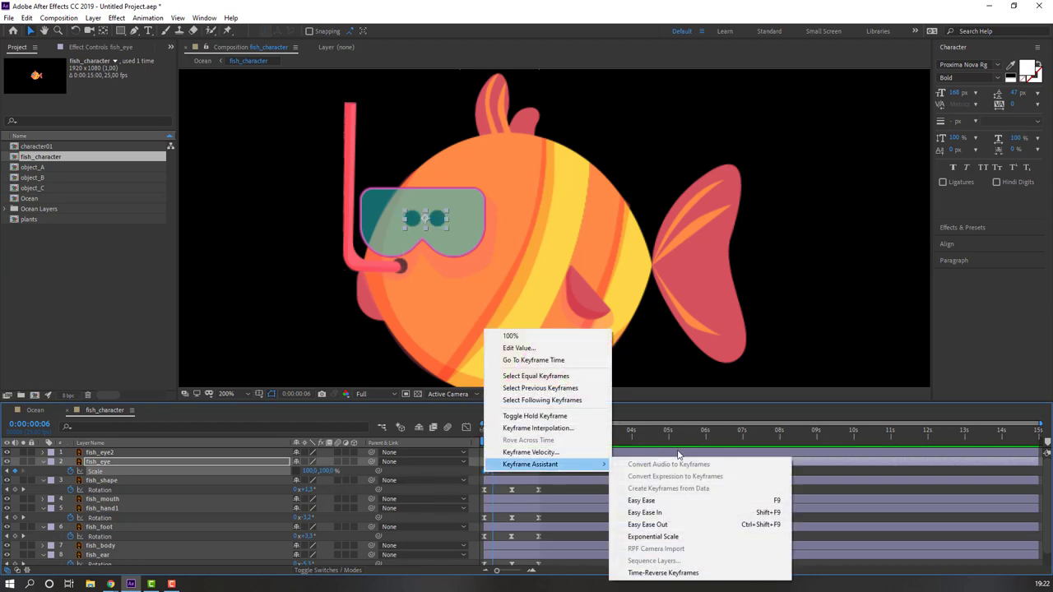
click(650, 500)
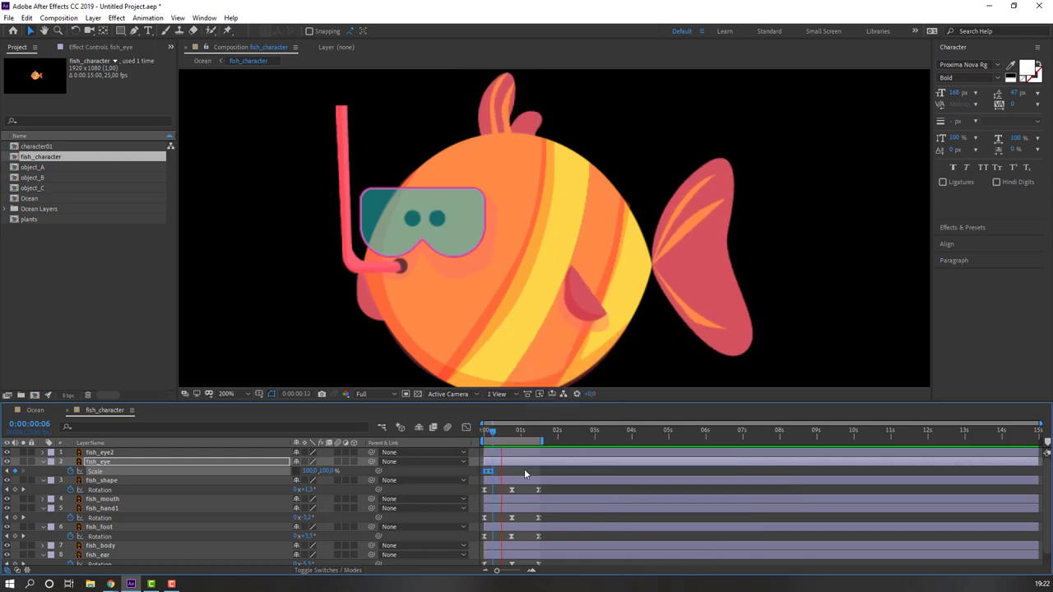
drag(488, 471, 494, 472)
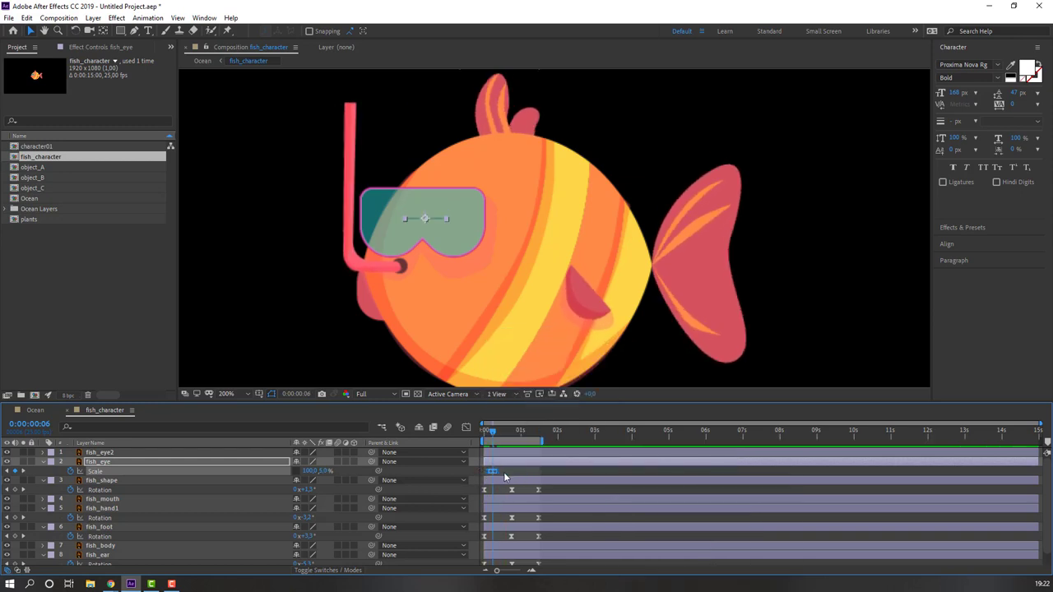
Step: Repeat fish_eye's three blink keyframes at irregular intervals up to just past 0:00:14:00 and preview the blinking
click(527, 429)
click(581, 430)
key(alt+shift+s)
click(750, 430)
key(alt+shift+s)
click(831, 429)
key(alt+shift+s)
click(890, 429)
key(alt+shift+s)
click(956, 429)
key(alt+shift+s)
click(1000, 431)
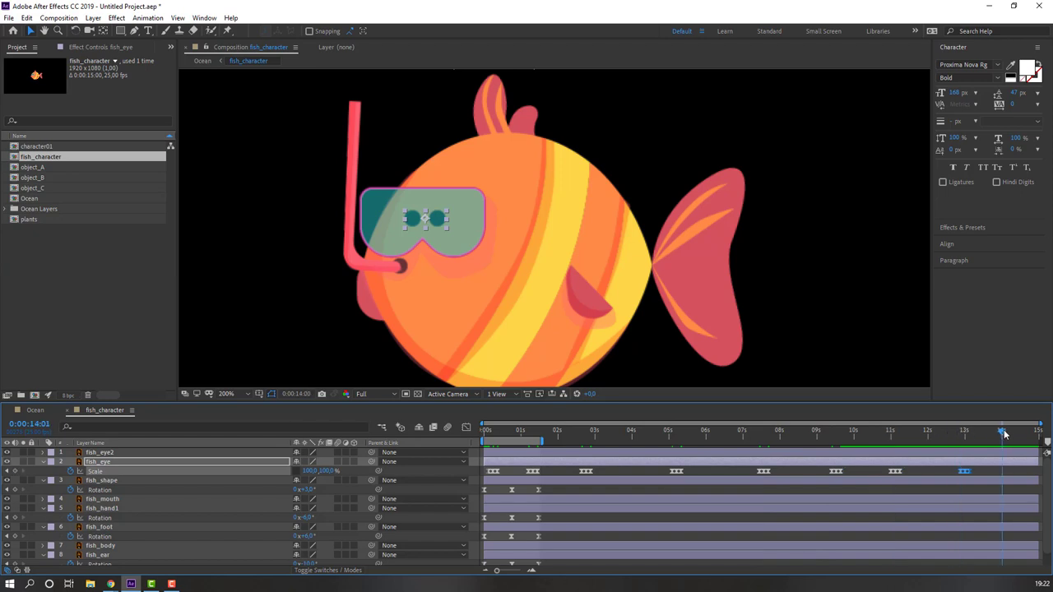
key(space)
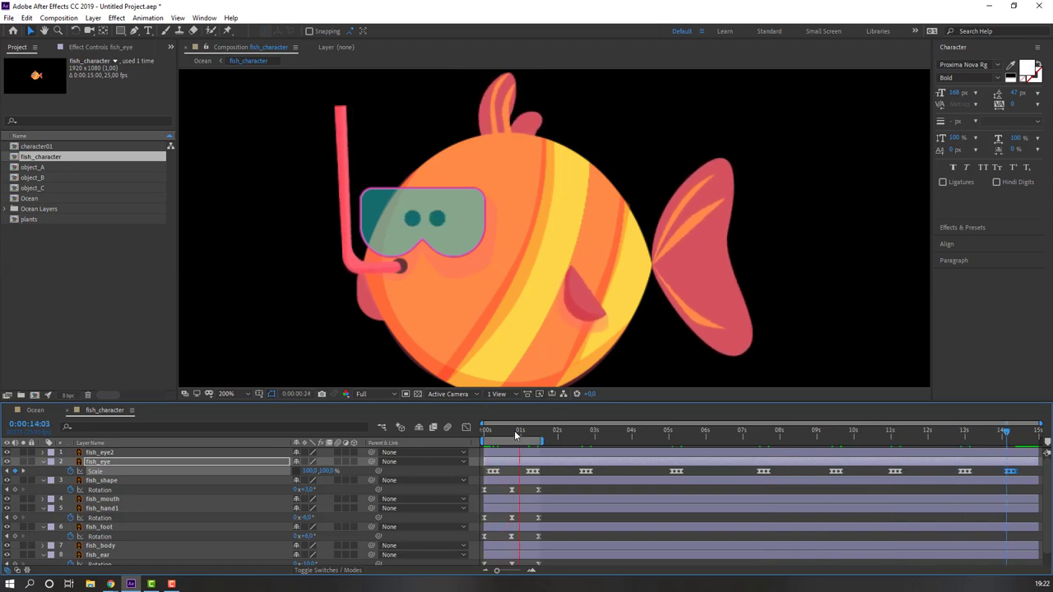
drag(501, 429, 438, 435)
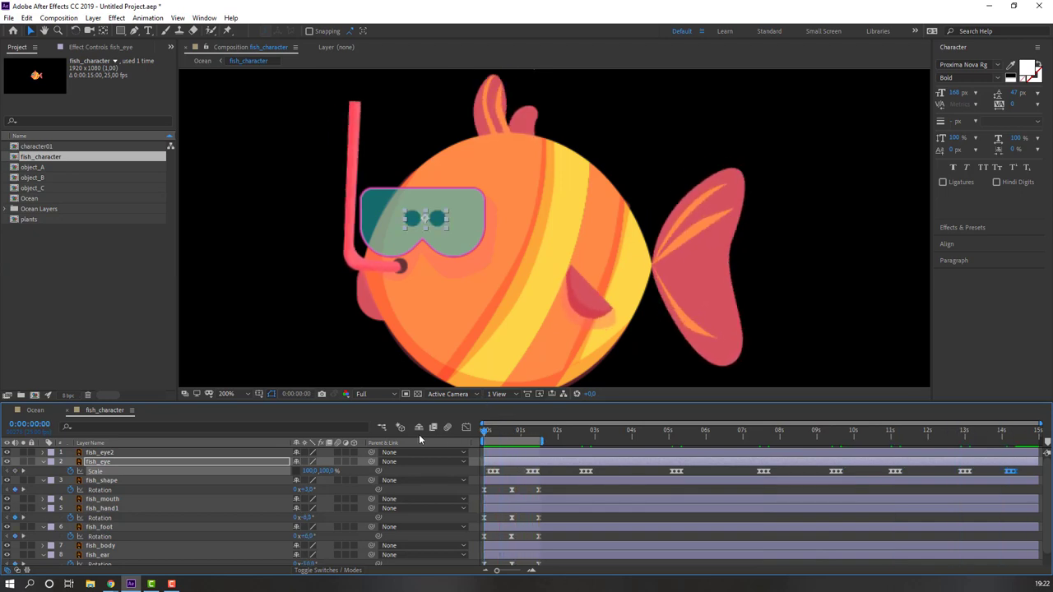
Step: Keyframe fish_eye2's position at 901.2, 519.1 at 0:00:00:00 and 0:00:01:12, with 901.2, 514.1 midway between them
click(94, 454)
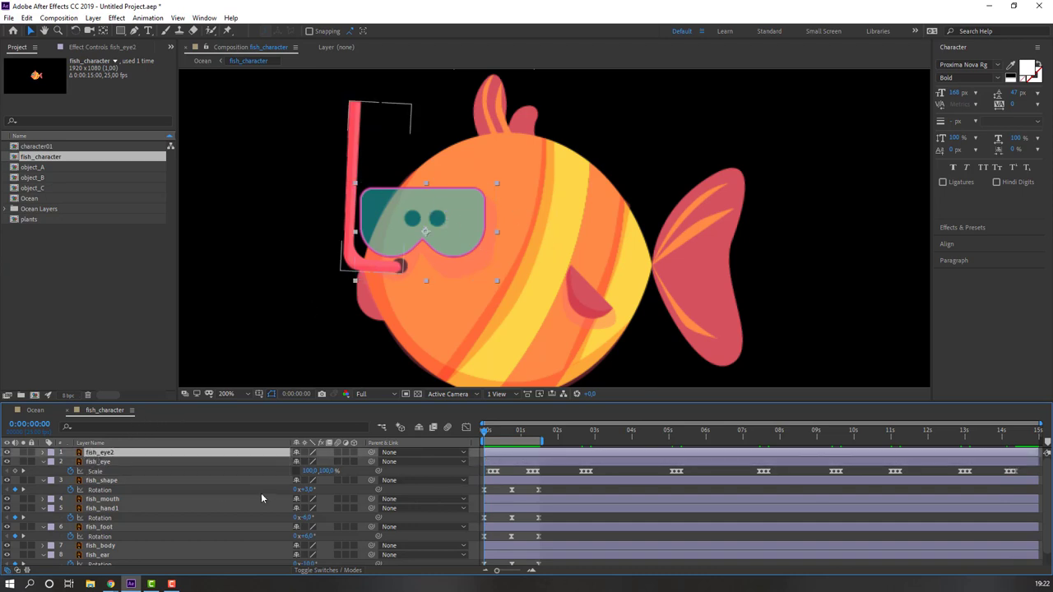
key(p)
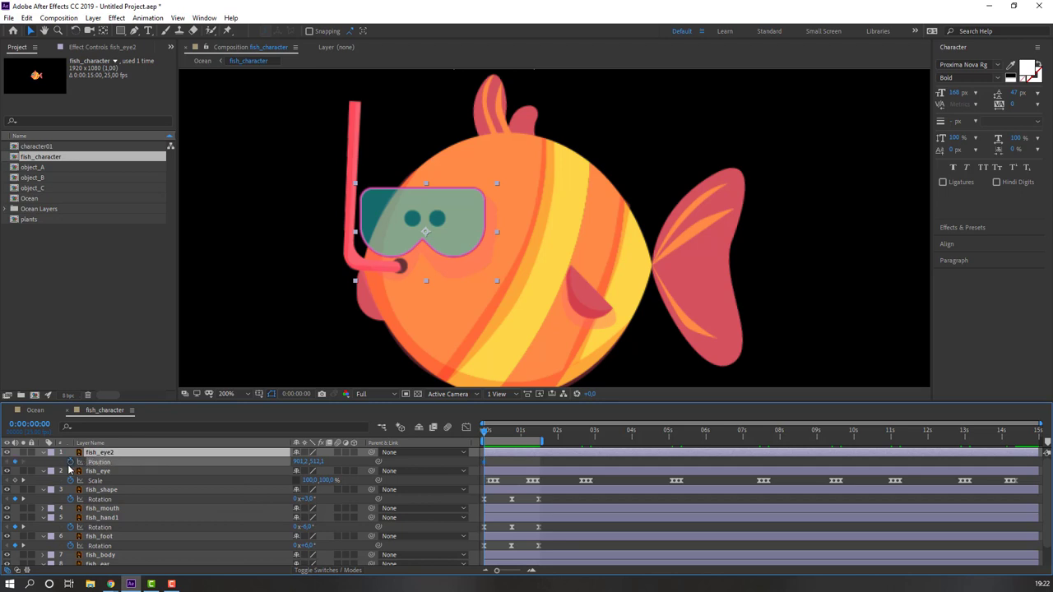
drag(317, 462, 327, 461)
drag(489, 431, 540, 437)
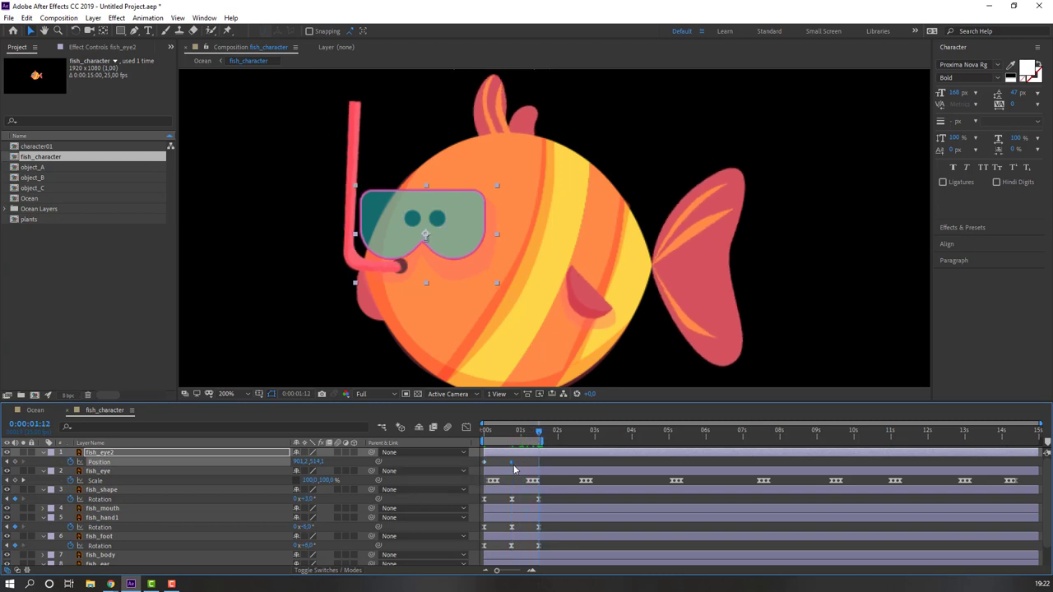
click(484, 462)
key(ctrl+v)
Step: Apply Easy Ease to fish_eye2's three position keyframes and preview the diving mask's bobbing
drag(547, 462, 481, 467)
right_click(487, 467)
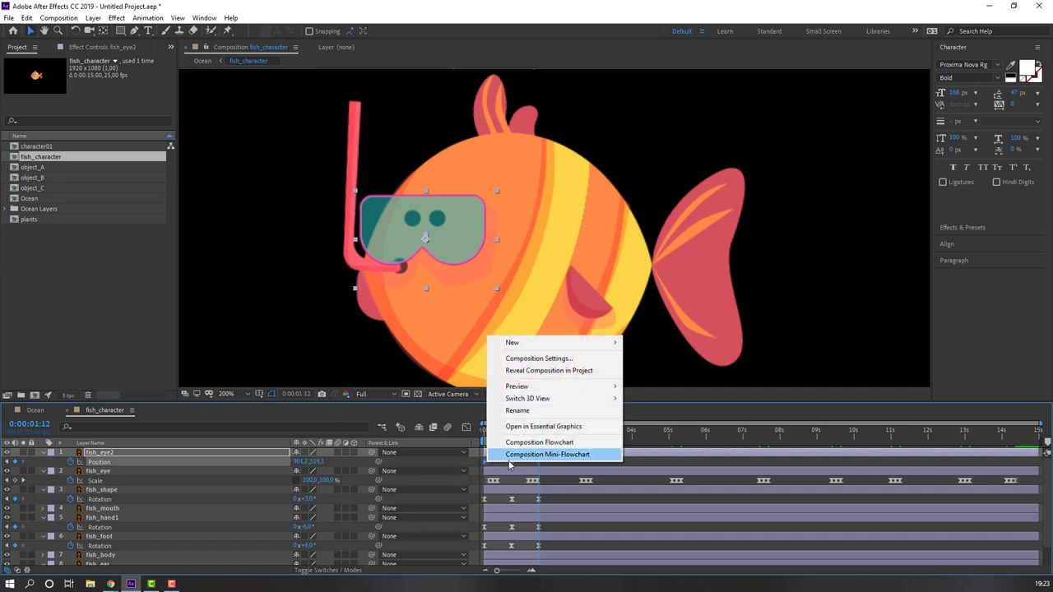
right_click(484, 467)
mouse_move(603, 458)
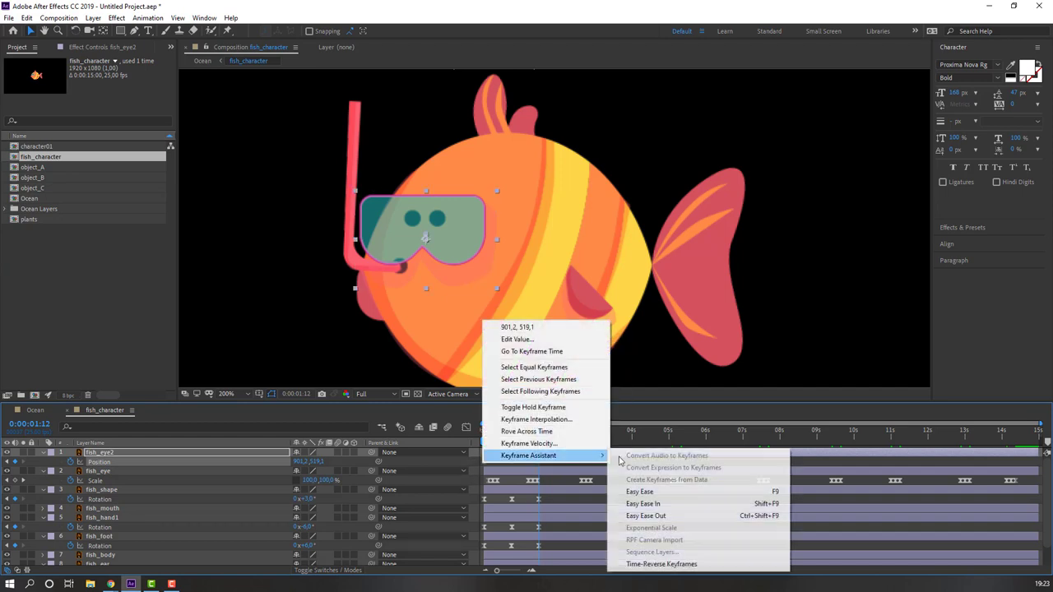
click(649, 491)
click(576, 465)
key(space)
scroll(442, 323, down, 2)
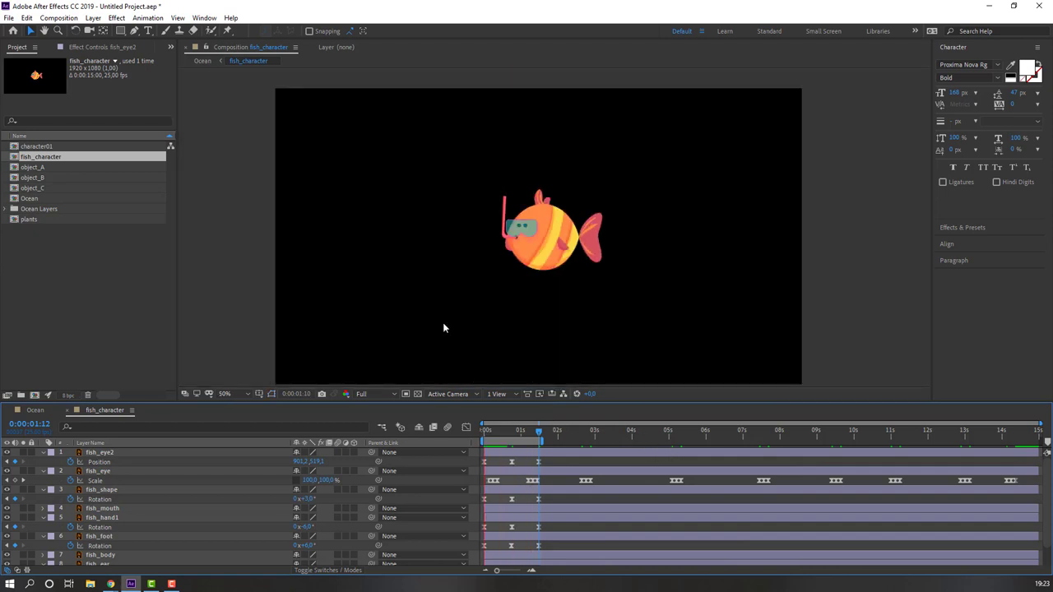
scroll(495, 308, up, 2)
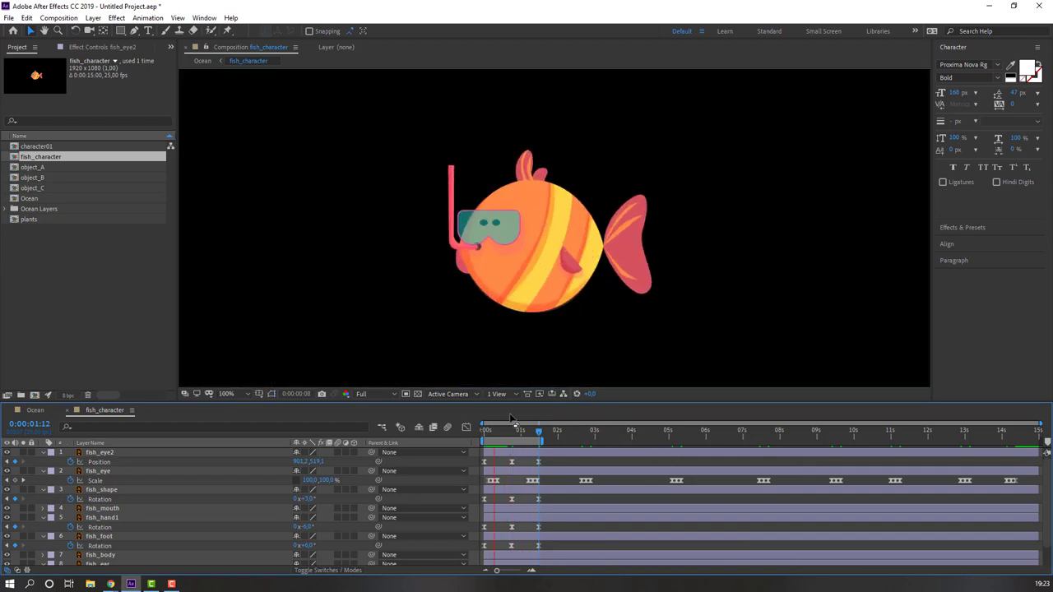
scroll(468, 319, down, 2)
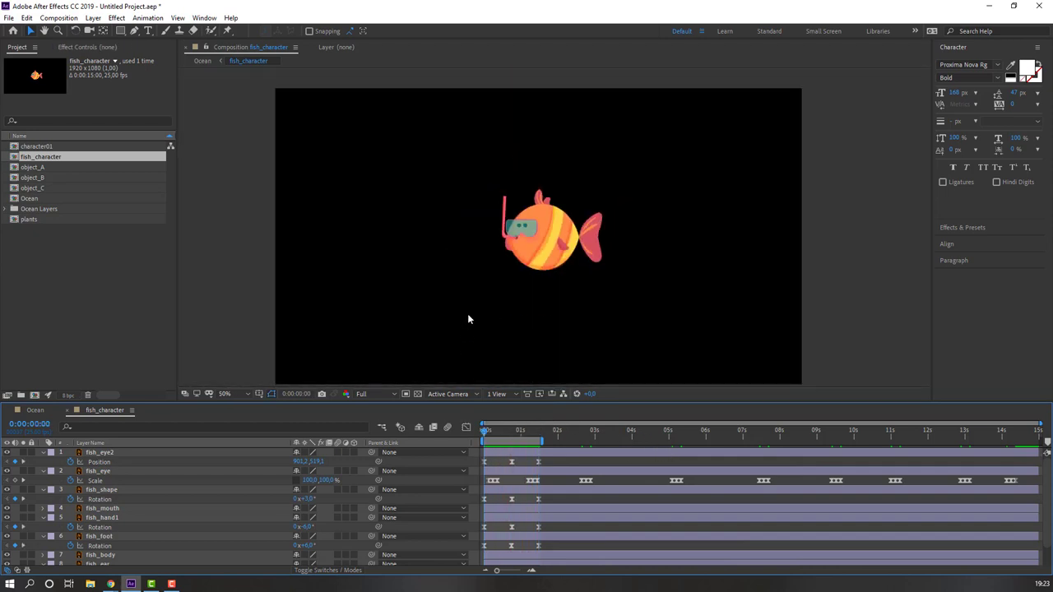
Step: Crop the fish_character composition to a region of interest of about 446 x 346 pixels drawn around the fish
click(405, 394)
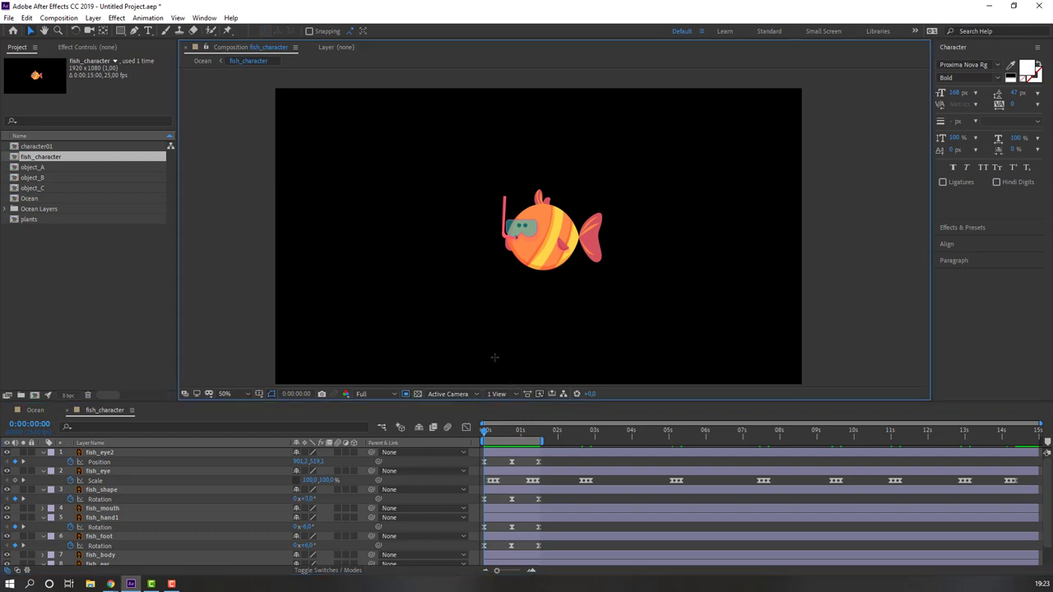
drag(489, 180, 615, 278)
click(59, 18)
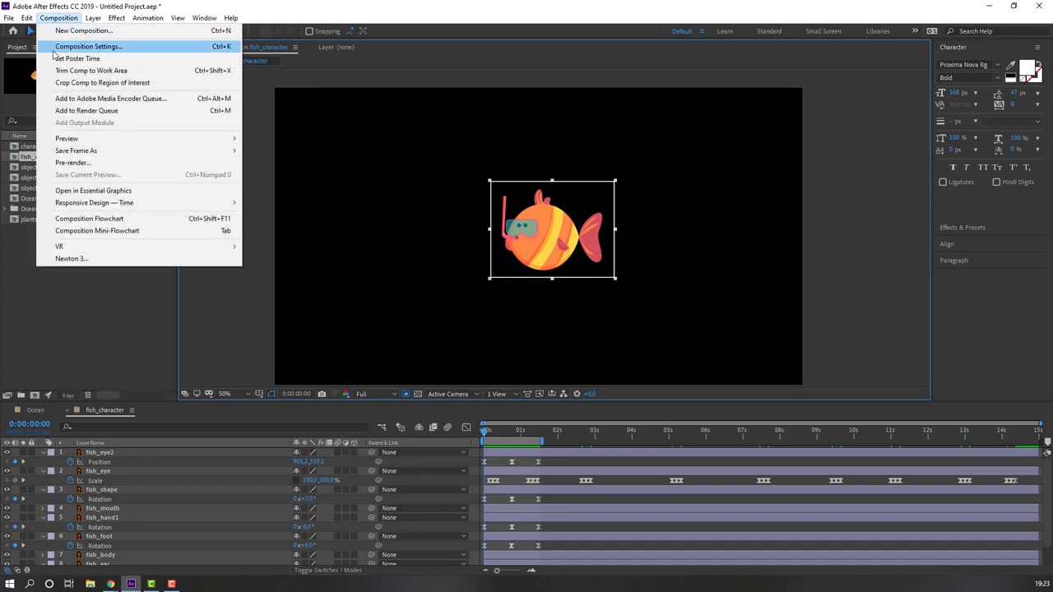
click(132, 85)
key(period)
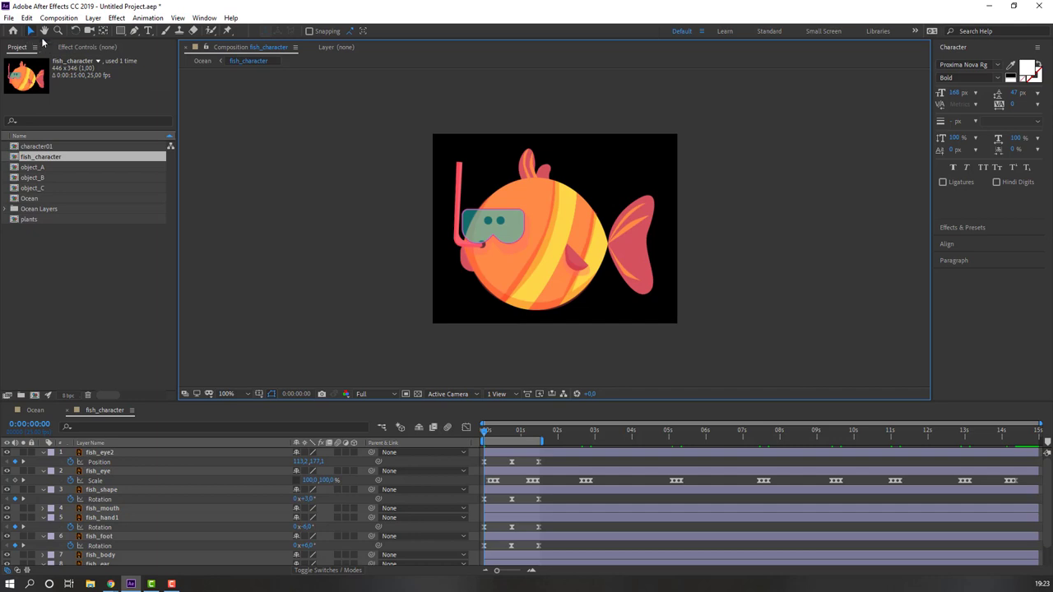
Step: In the Ocean composition, move the fish beyond the scene's right edge and start its position keyframes at 0:00:00:00
click(33, 410)
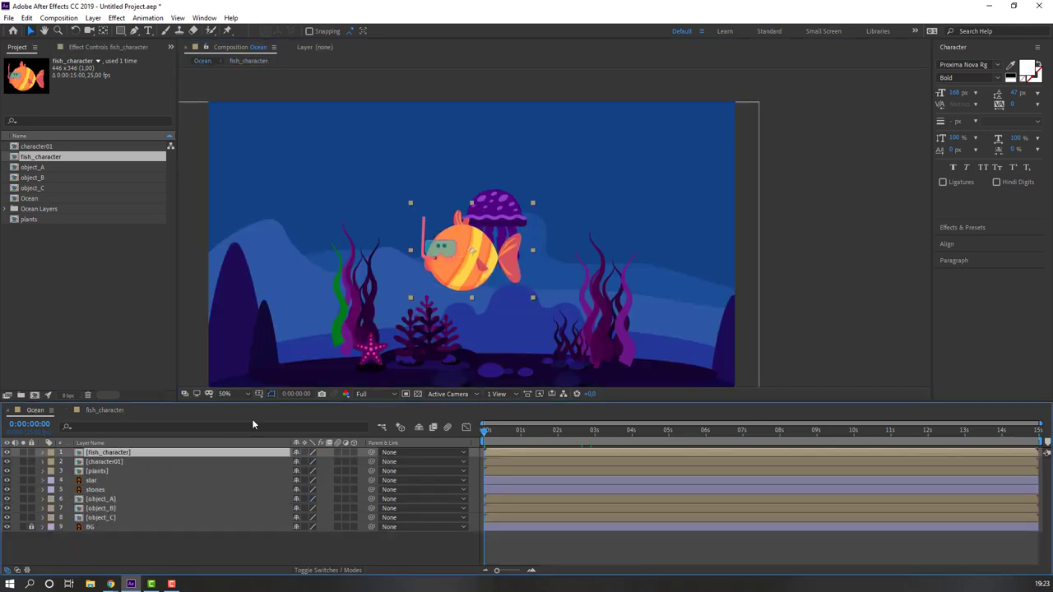
drag(483, 280, 794, 291)
drag(613, 334, 644, 297)
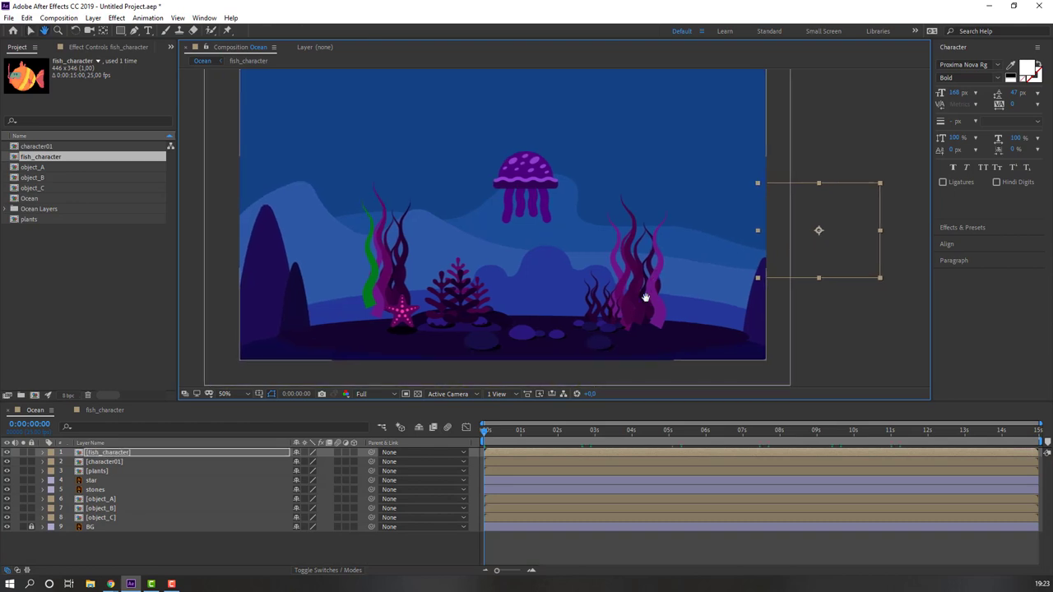
key(p)
click(70, 462)
Step: End the work area at 0:00:06:00, keyframe the fish beyond the scene's left edge at that time, and preview the swim
drag(501, 440, 709, 449)
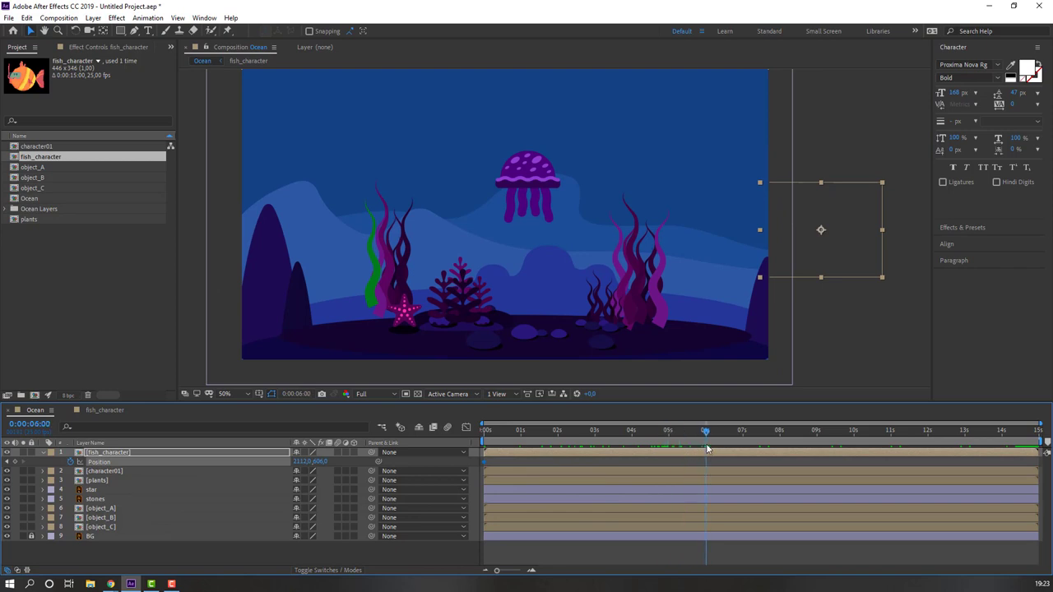
key(n)
drag(839, 244, 245, 230)
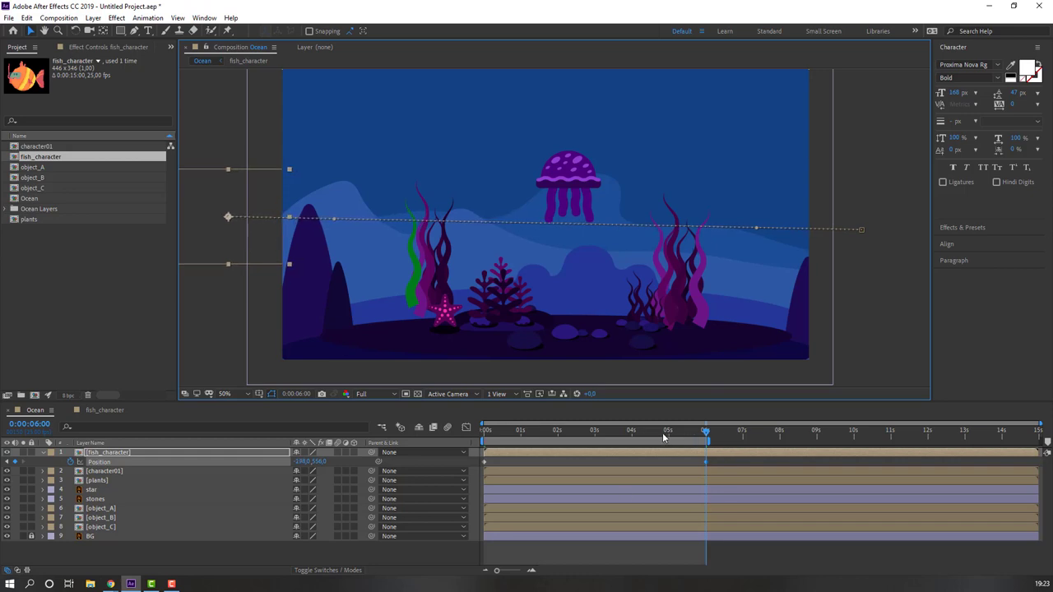
key(space)
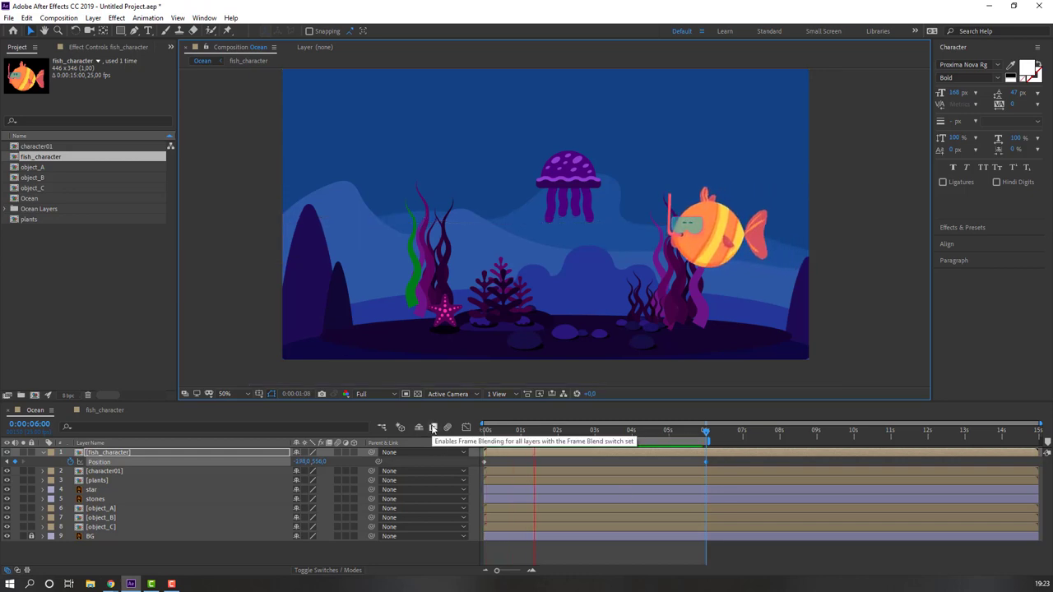
Step: Add position keyframes that lower the fish at about 0:00:01:04 and raise it at 0:00:02:16
click(486, 431)
drag(491, 430, 527, 434)
drag(727, 258, 729, 288)
drag(566, 433, 582, 433)
click(567, 278)
drag(568, 280, 557, 253)
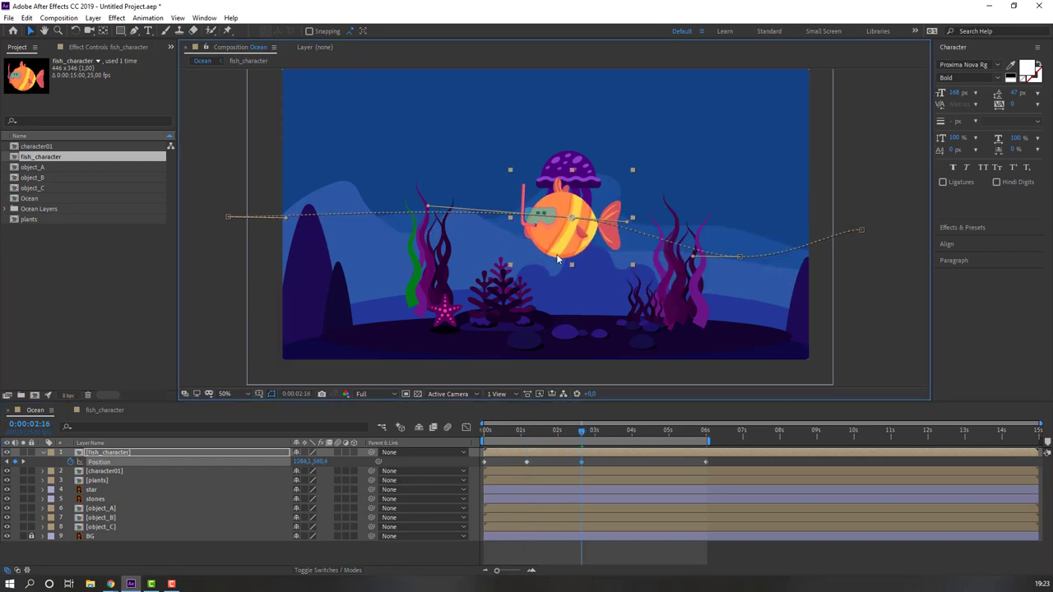
Step: Add position keyframes that lower the fish at about 0:00:03:21 and raise it slightly at 0:00:04:21, and preview the wavy swim
click(625, 434)
drag(448, 243, 449, 268)
drag(637, 432, 664, 432)
drag(314, 246, 316, 235)
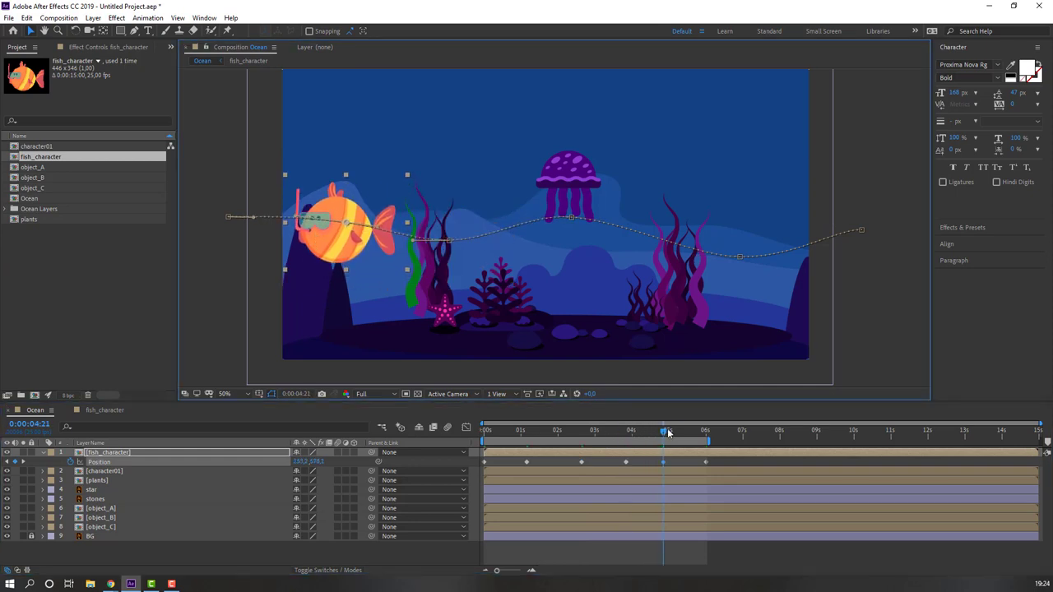
key(space)
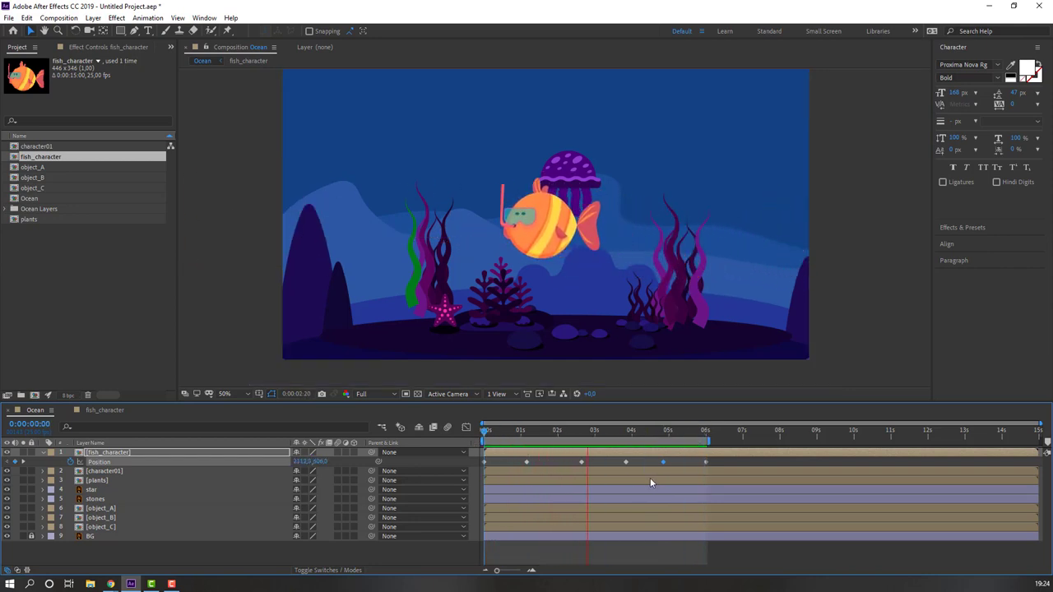
key(space)
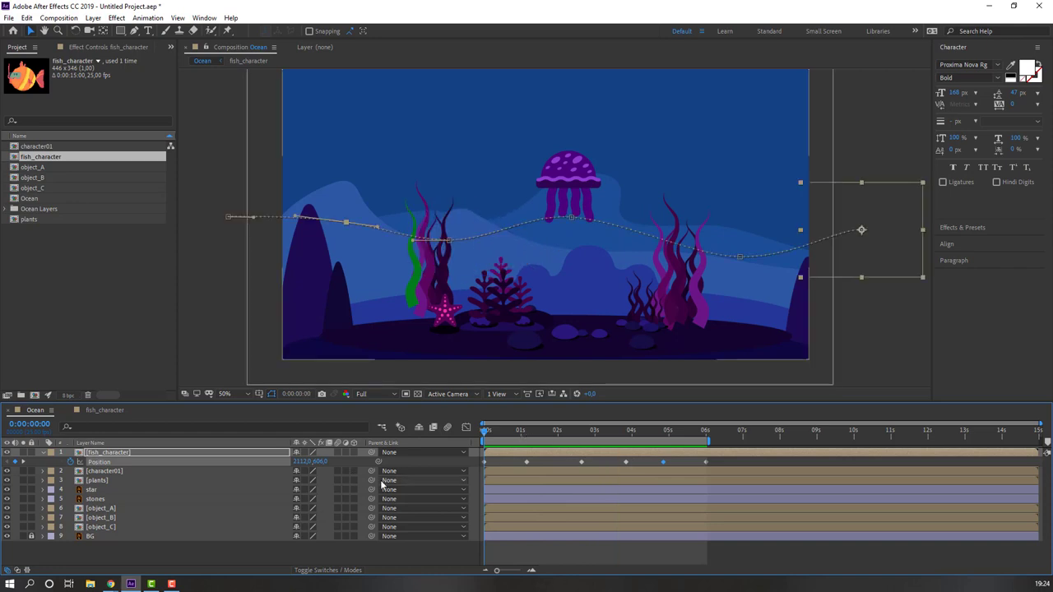
Step: Keyframe fish_character's rotation at 0° at 0:00:00:00 and at 7° at the time of the second position keyframe
key(shift+r)
click(70, 472)
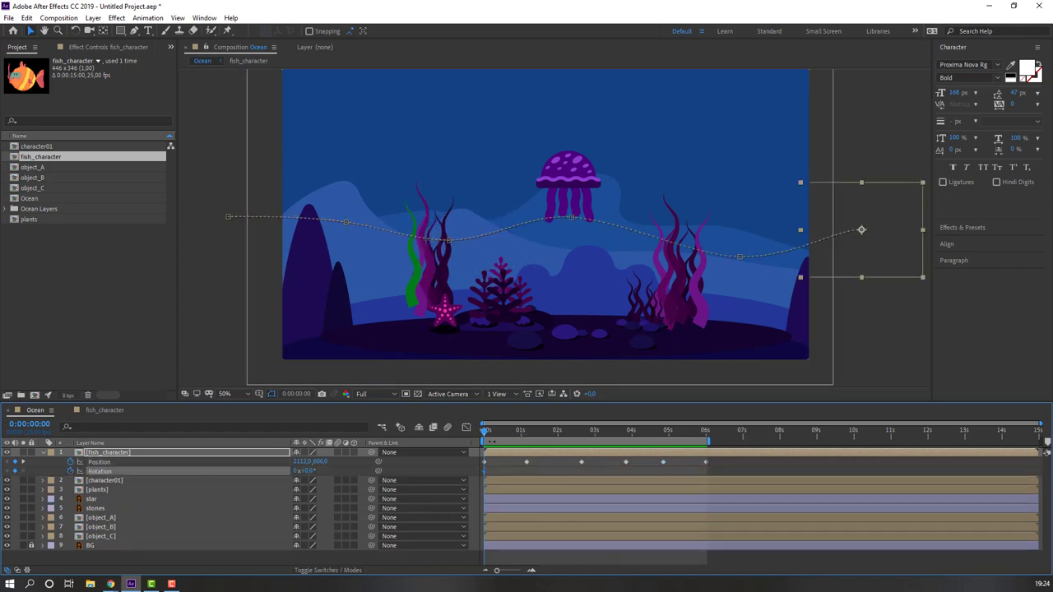
drag(498, 437, 527, 436)
drag(302, 470, 311, 476)
Step: Set fish_character's rotation to -8° at the third position keyframe and 9° at the fourth, aligning the 9° keyframe with it
key(space)
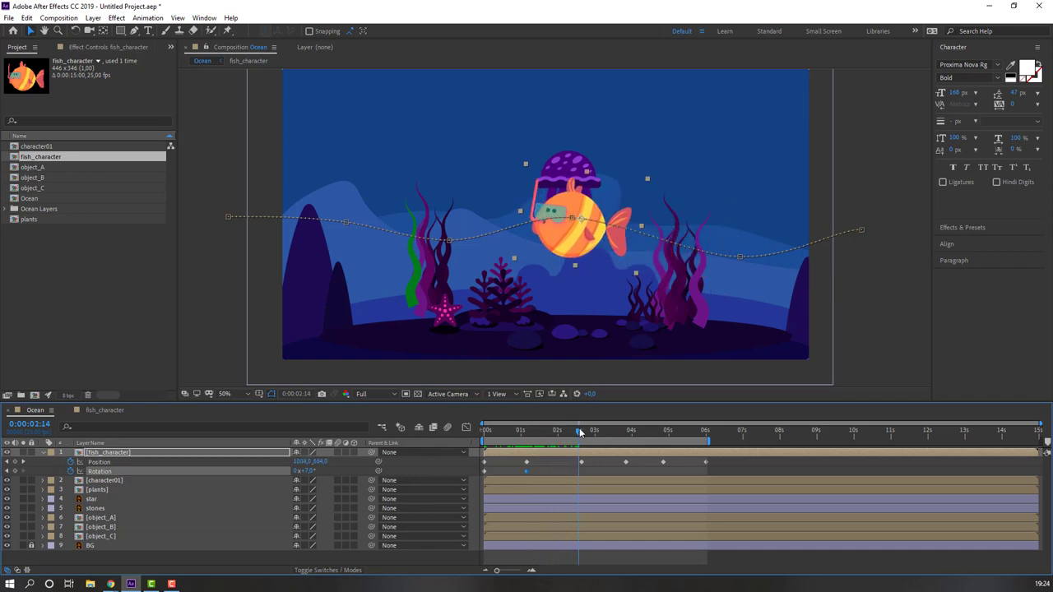
key(space)
drag(305, 471, 298, 471)
drag(521, 433, 627, 432)
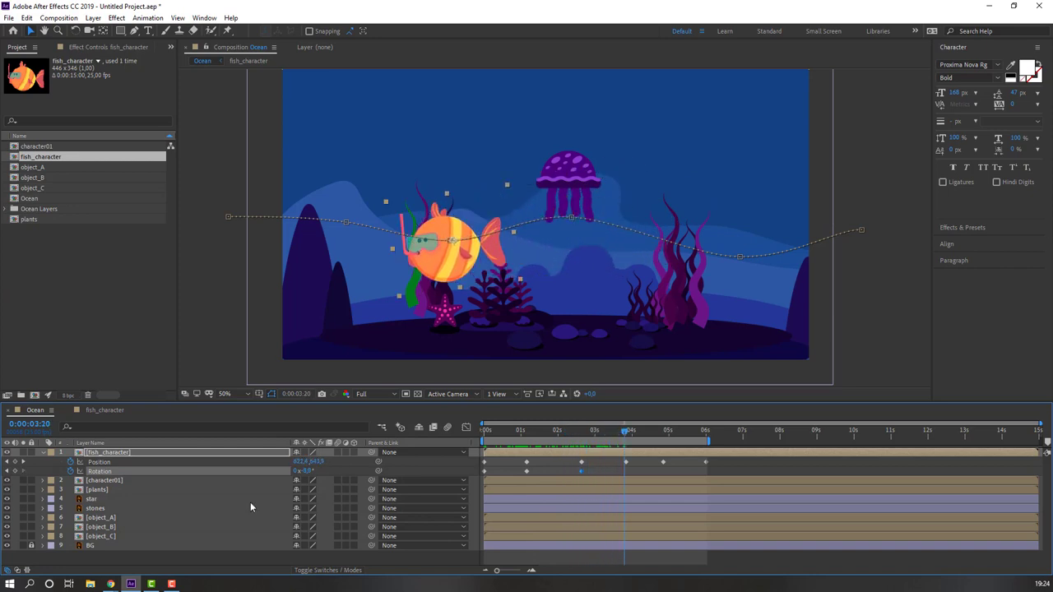
drag(306, 470, 321, 470)
drag(623, 472, 626, 471)
Step: Adjust fish_character's rotation at the fifth position keyframe and set it to 0° at 0:00:06:00
drag(652, 434, 664, 433)
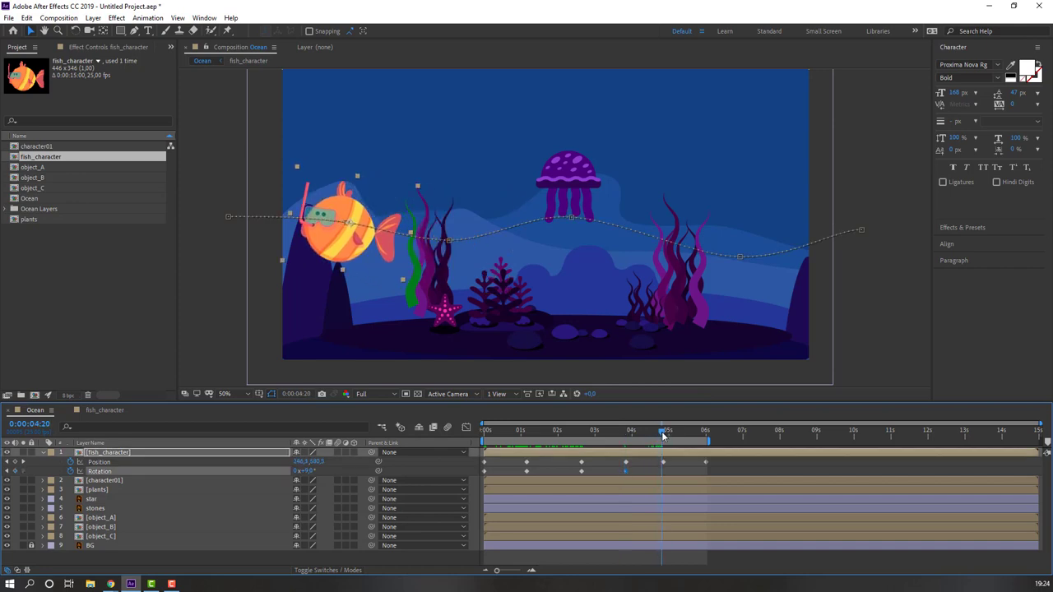
drag(308, 470, 306, 471)
drag(681, 433, 706, 435)
key(Return)
Step: Preview the fish's tilting swim across the Ocean scene and return to 0:00:00:00
key(space)
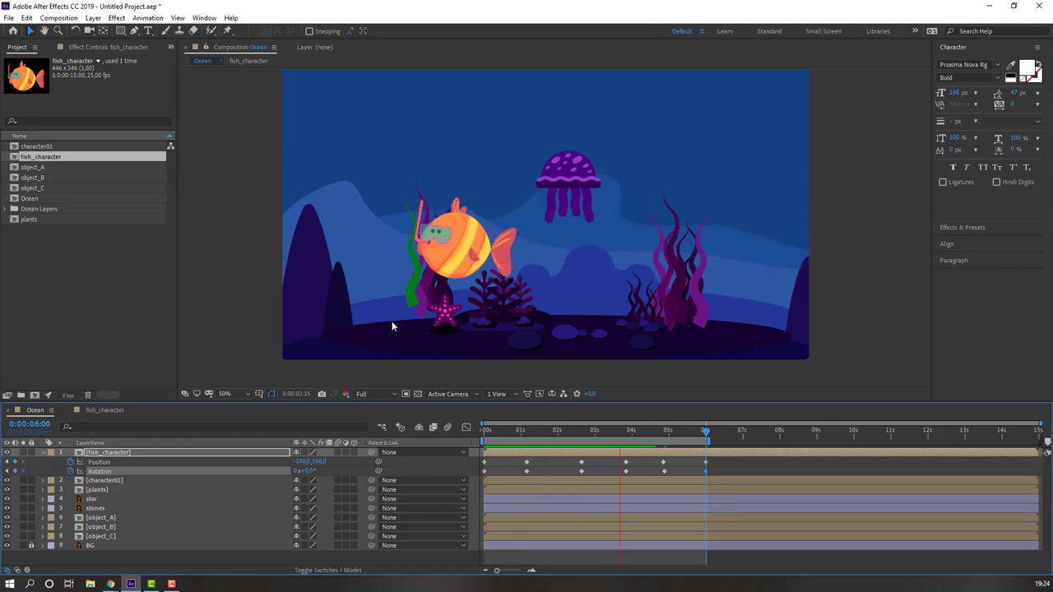
scroll(392, 327, down, 1)
scroll(396, 328, up, 1)
drag(644, 437, 352, 438)
key(space)
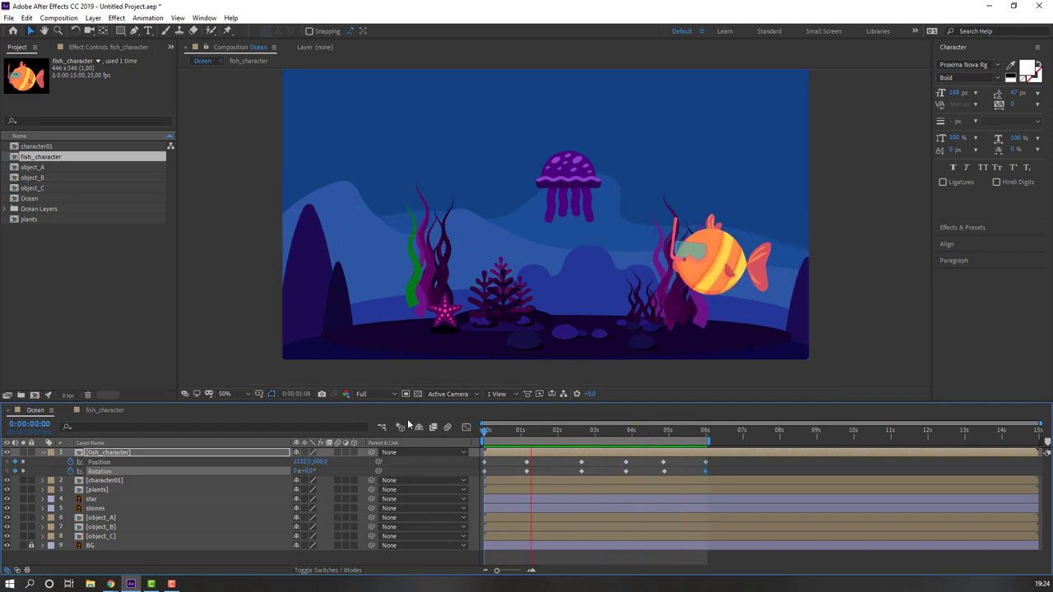
key(space)
drag(547, 437, 485, 431)
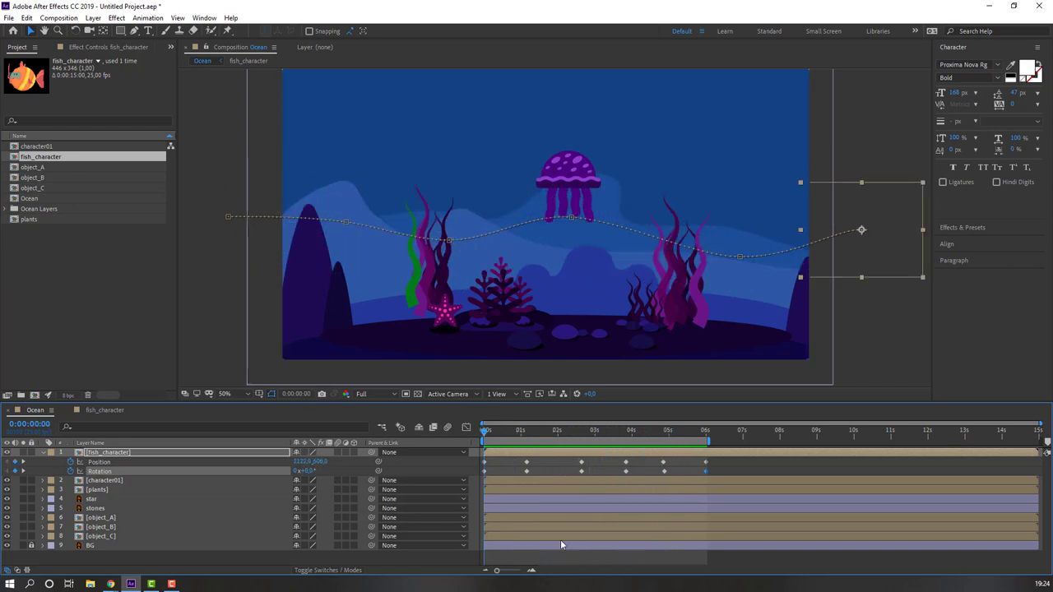
Step: Trim the Ocean composition to its six-second work area, and collapse and lock the fish_character layer
right_click(615, 441)
click(693, 475)
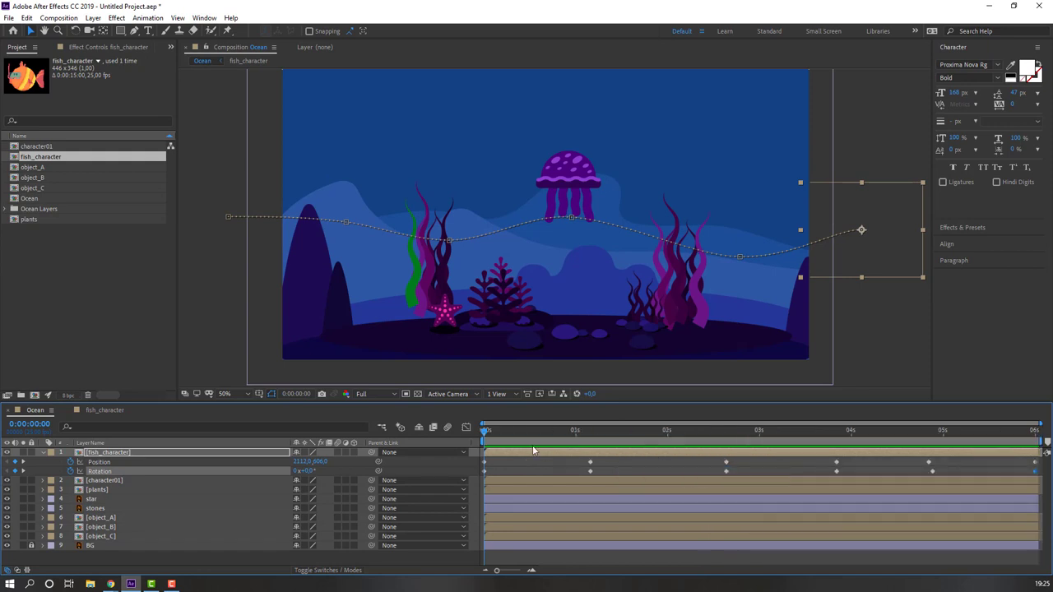
click(42, 453)
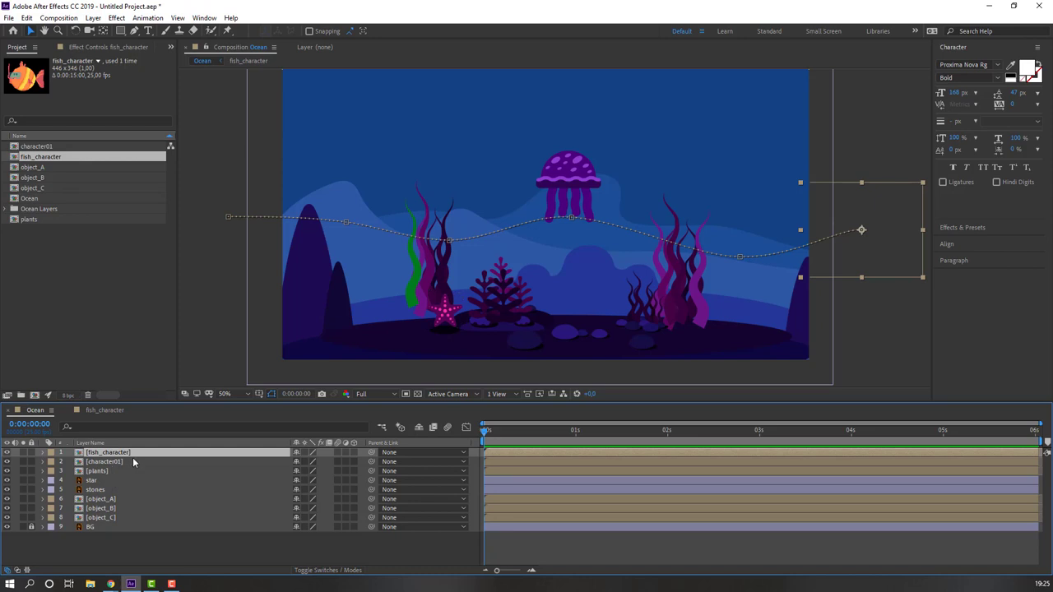
click(32, 453)
drag(487, 429, 193, 482)
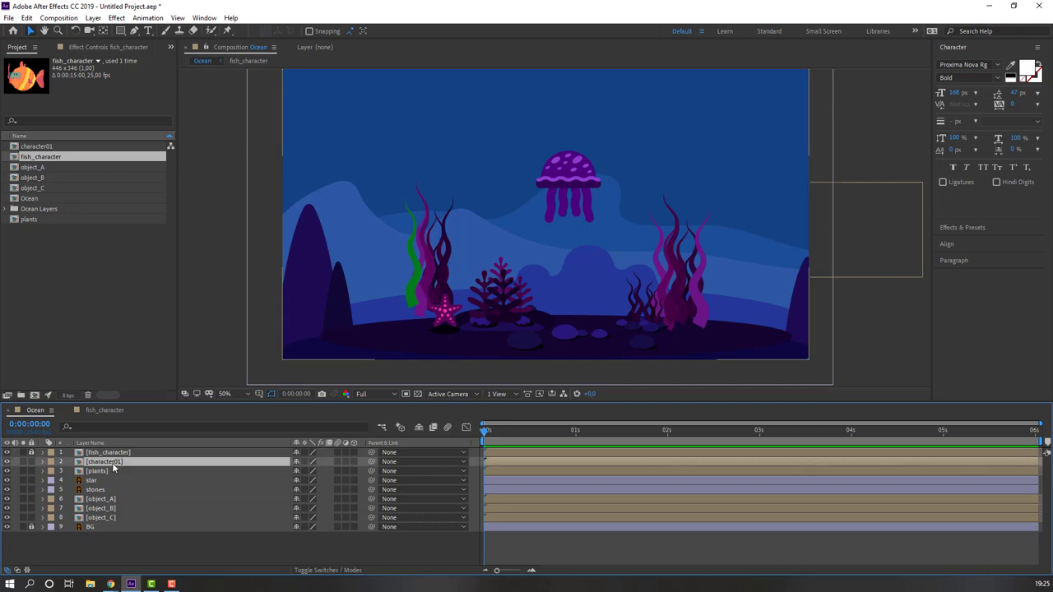
Step: Open the character01 composition, find the Wave Warp effect by searching "wave", and apply it to the foot1 layer
double_click(111, 463)
scroll(590, 244, up, 2)
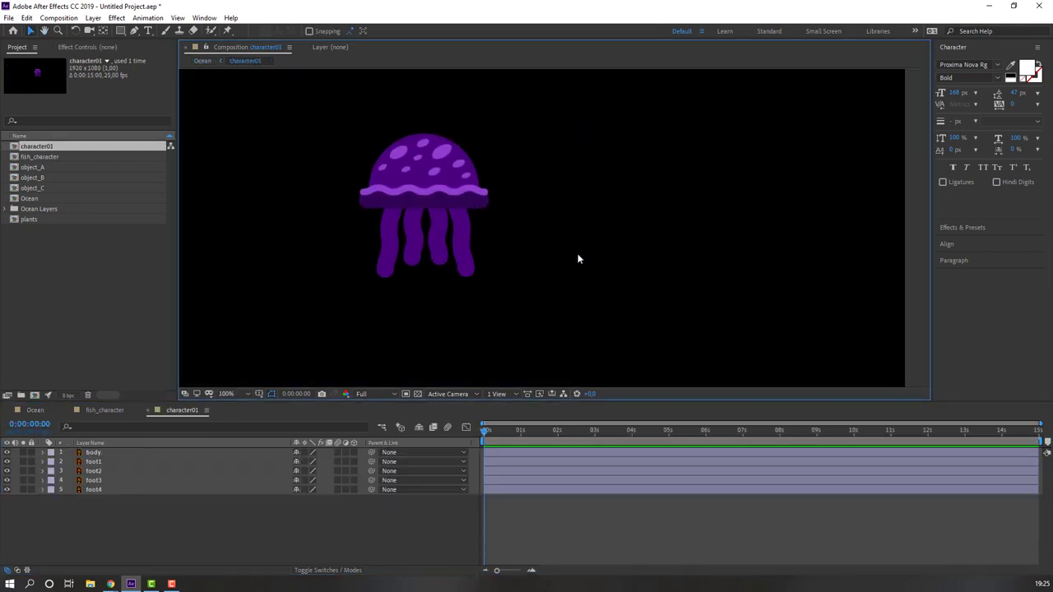
click(957, 228)
click(964, 78)
text(wa)
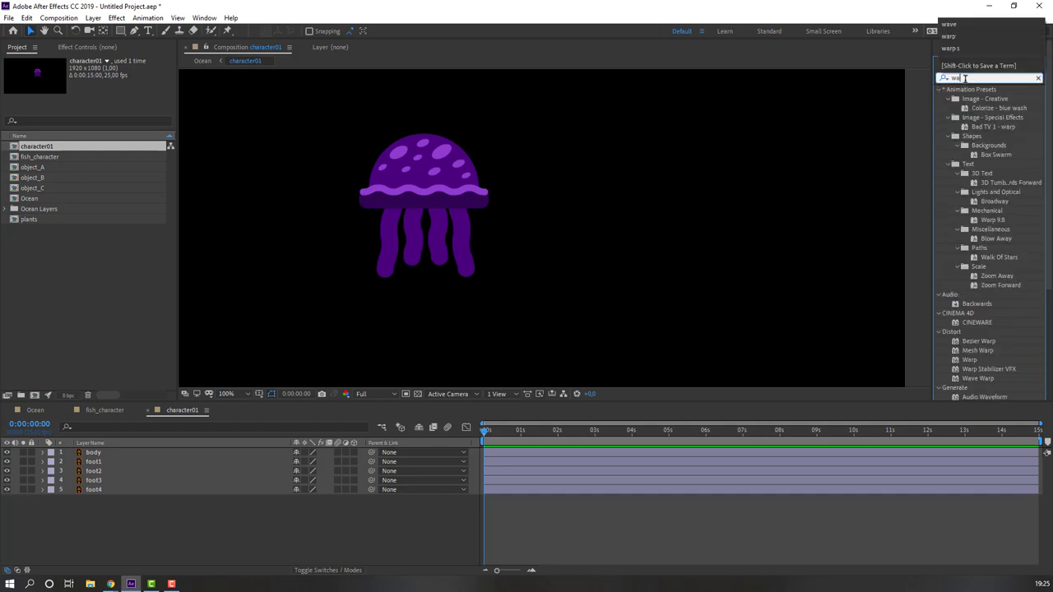
text(ve)
drag(976, 100, 152, 463)
Step: Preview foot1's Wave Warp motion up close and move the current time to 0:00:01:06
key(period)
key(space)
key(comma)
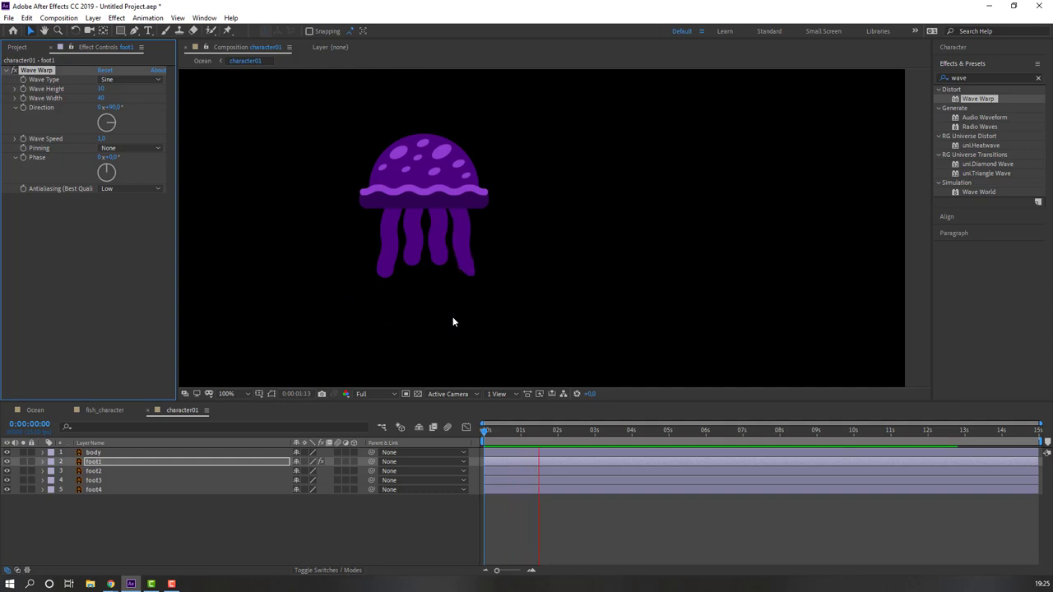
key(period)
click(537, 431)
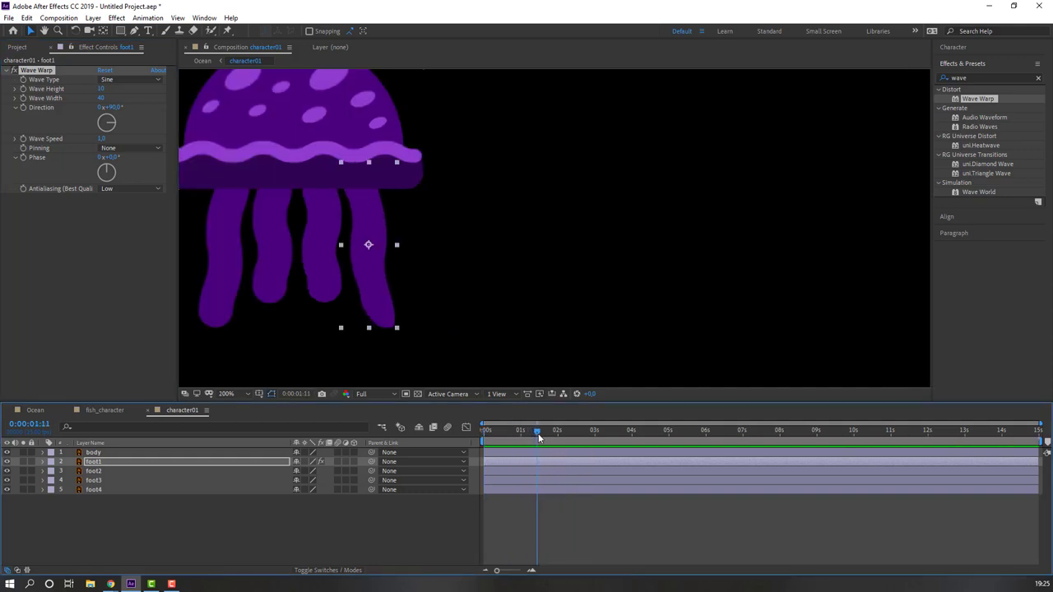
drag(537, 433, 529, 432)
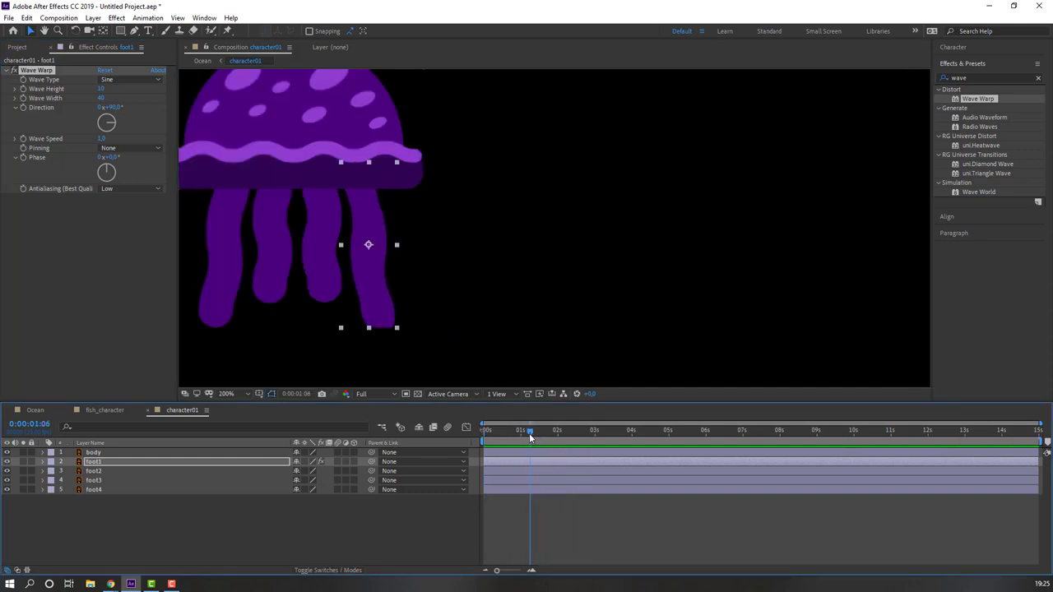
Step: Try Wave Width values of 60 and 20 for foot1's Wave Warp, previewing each one
click(103, 97)
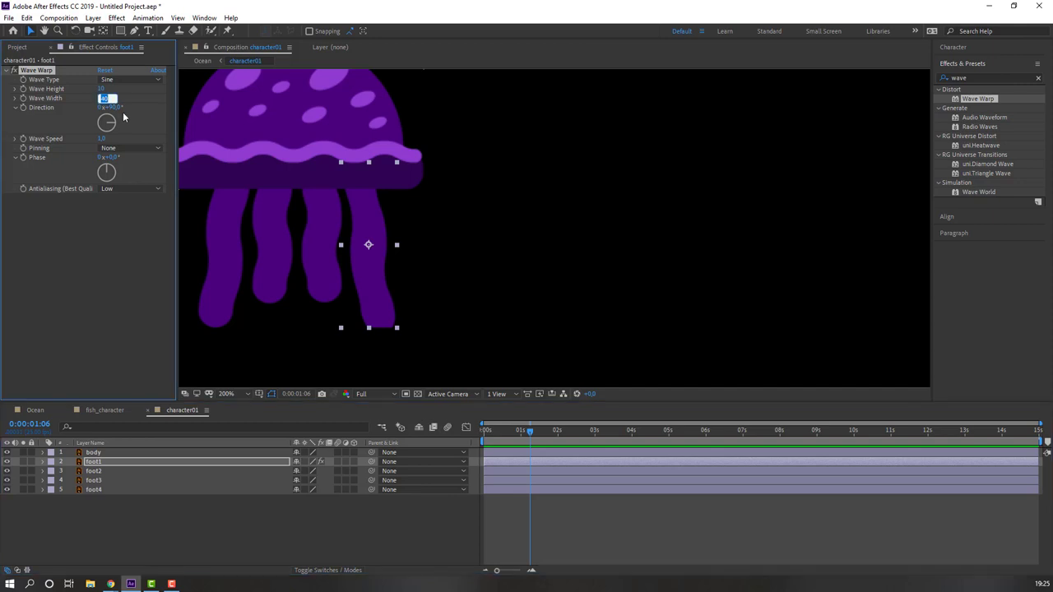
key(Return)
key(space)
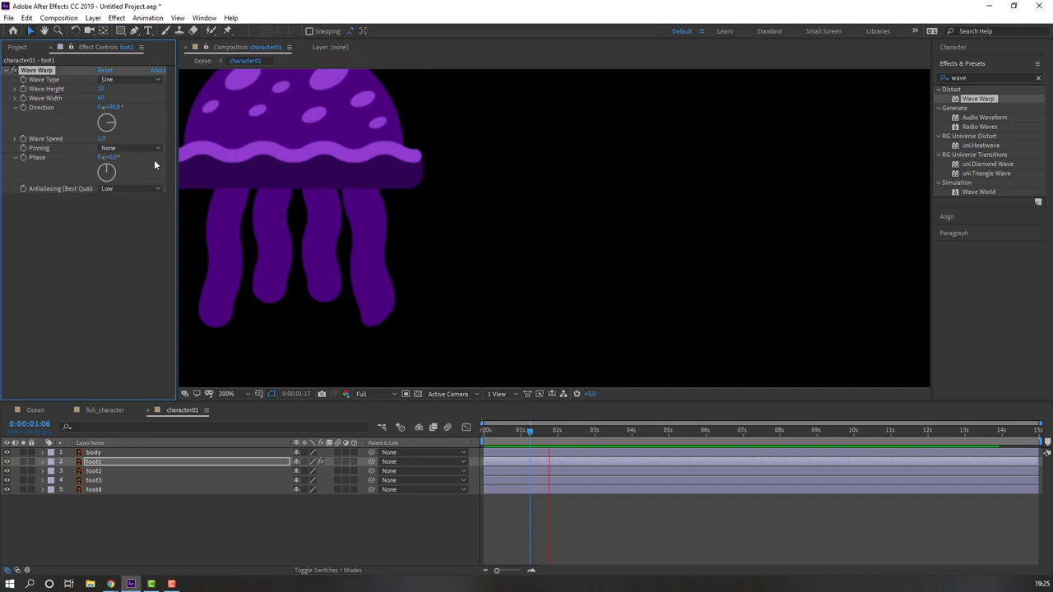
text(30)
key(Return)
key(space)
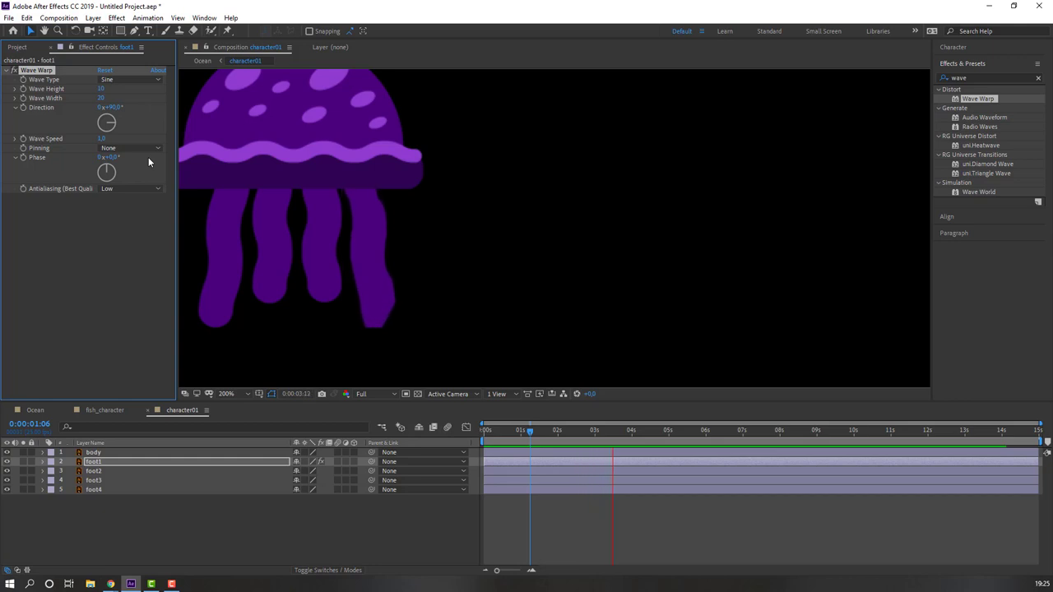
Step: Examine the lower tip of foot1 during playback and up close at 0:00:00:17
scroll(432, 305, down, 1)
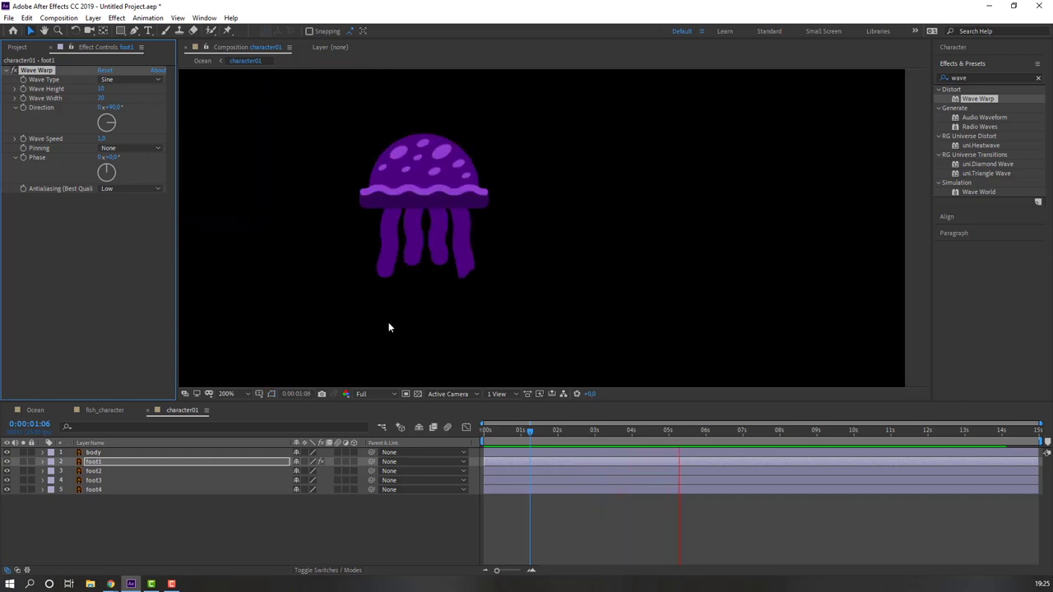
scroll(388, 327, up, 1)
key(space)
key(space)
click(518, 433)
key(space)
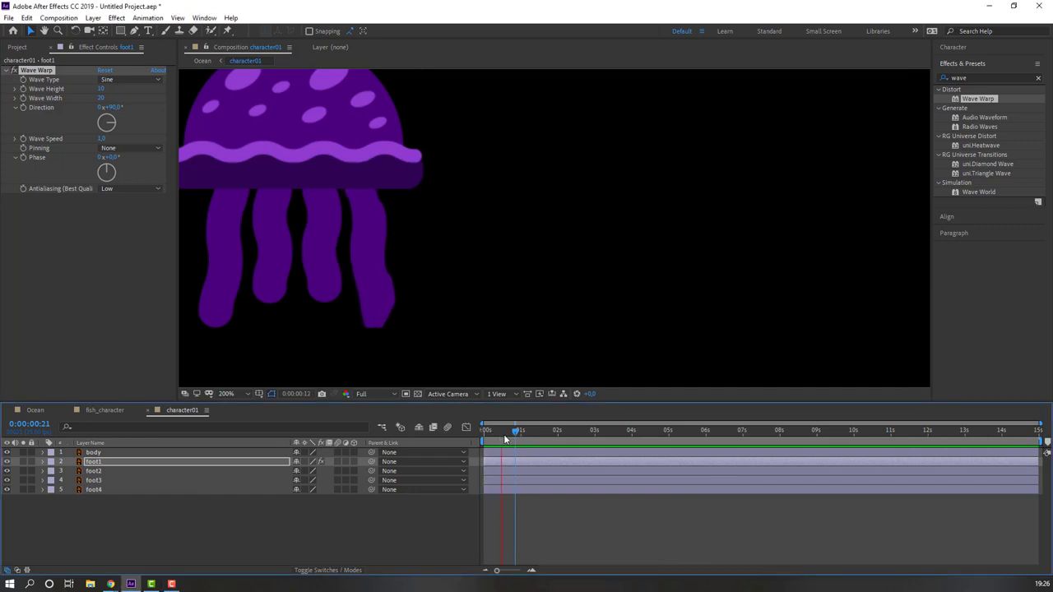
drag(499, 435, 509, 435)
scroll(364, 335, up, 1)
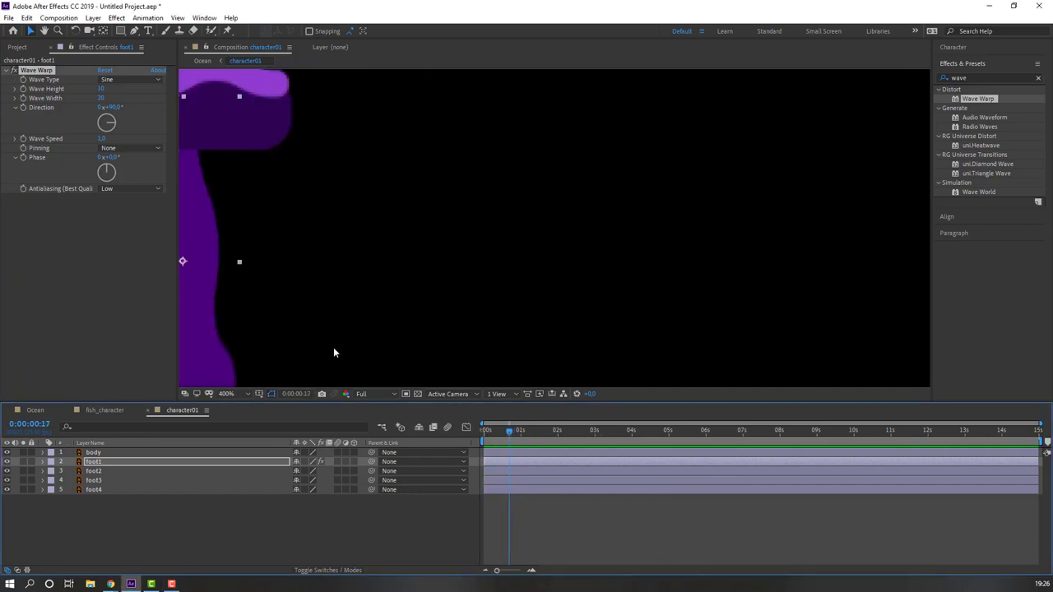
drag(363, 335, 659, 154)
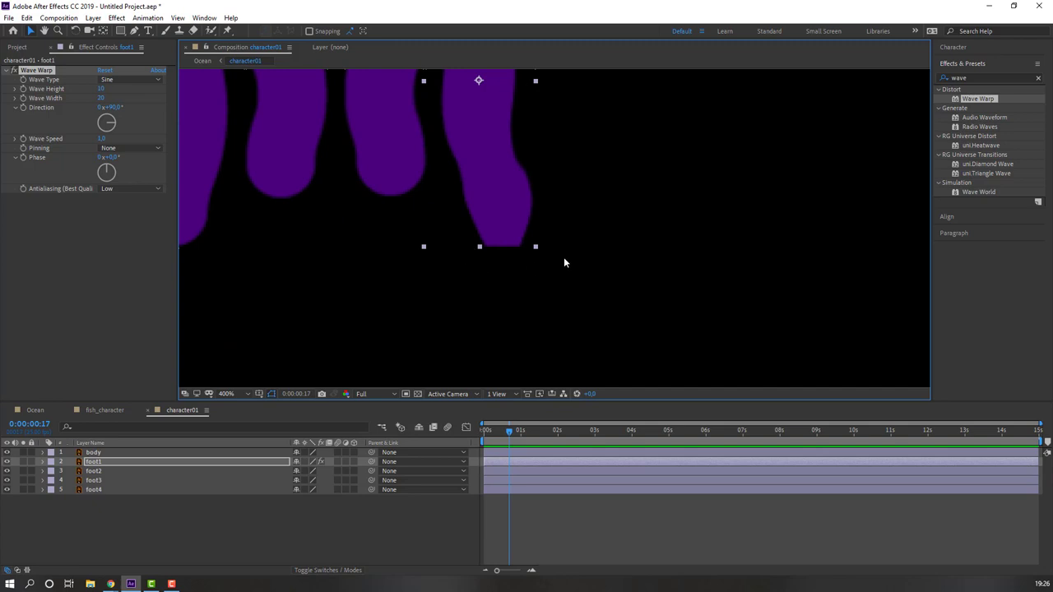
drag(561, 264, 433, 287)
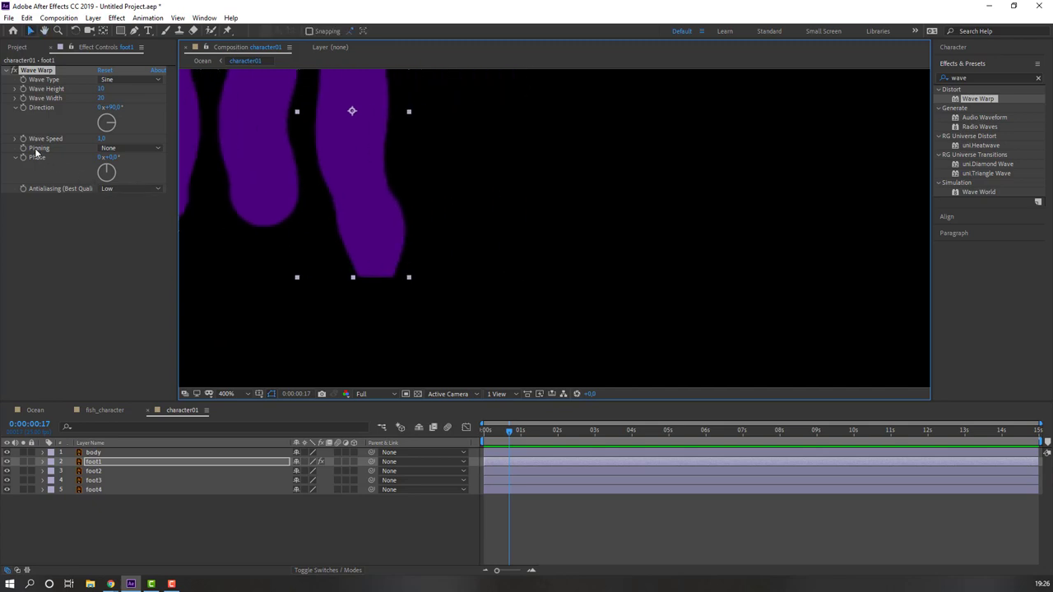
Step: Set the Pinning of foot1's Wave Warp to All Edges and preview the motion
click(135, 149)
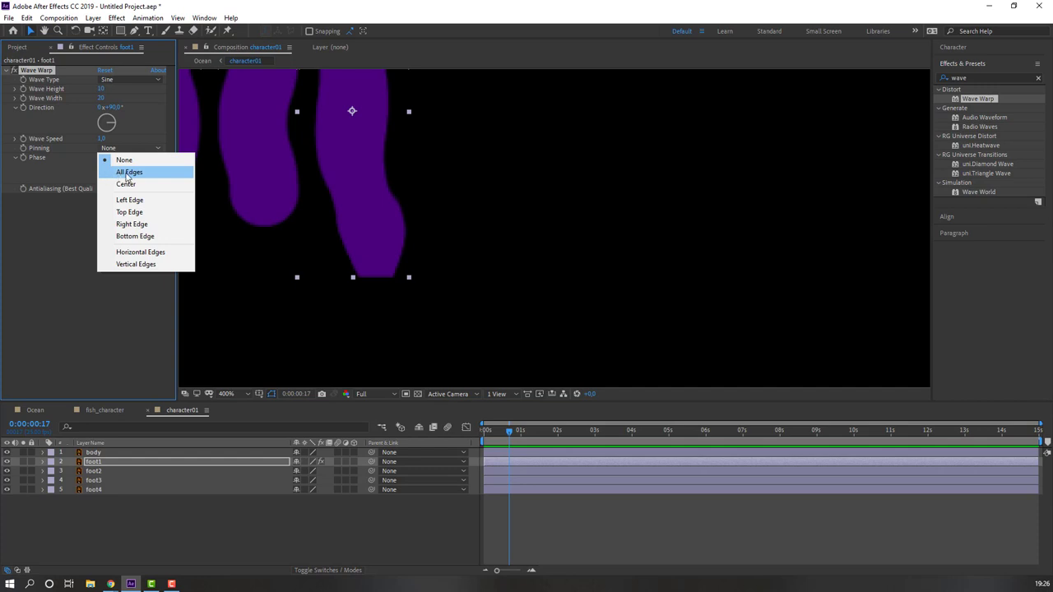
click(129, 172)
scroll(390, 223, down, 2)
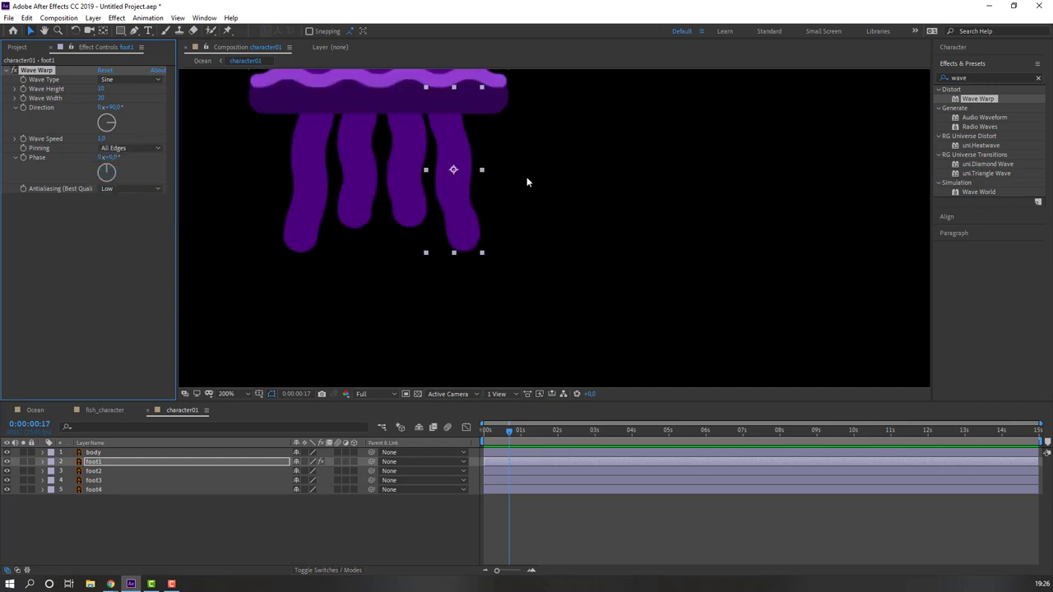
key(space)
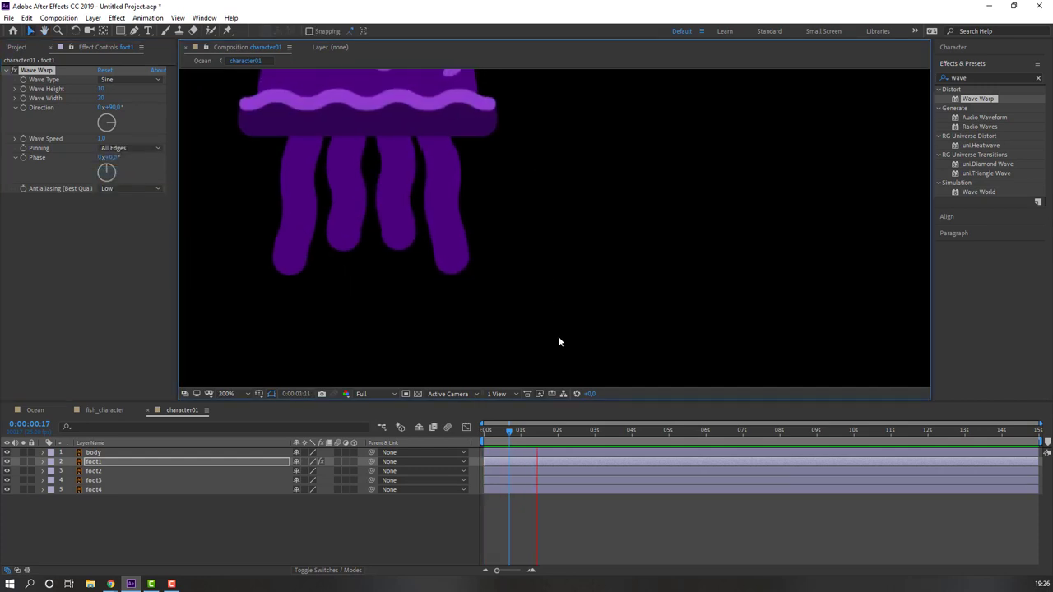
key(space)
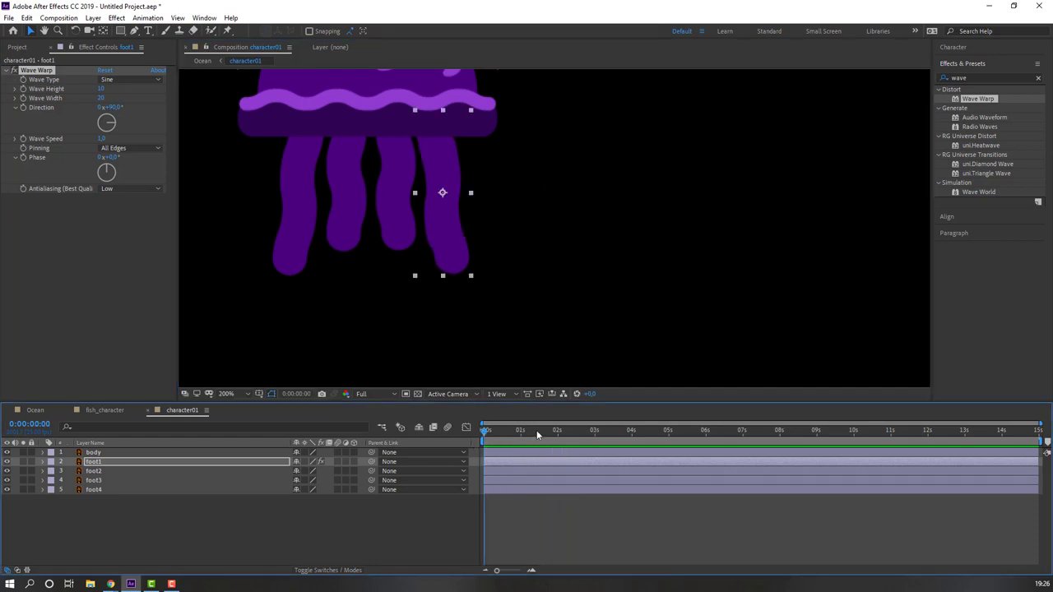
Step: Set the Wave Width of foot1's Wave Warp to 30 and preview the motion
drag(100, 98, 104, 100)
click(100, 99)
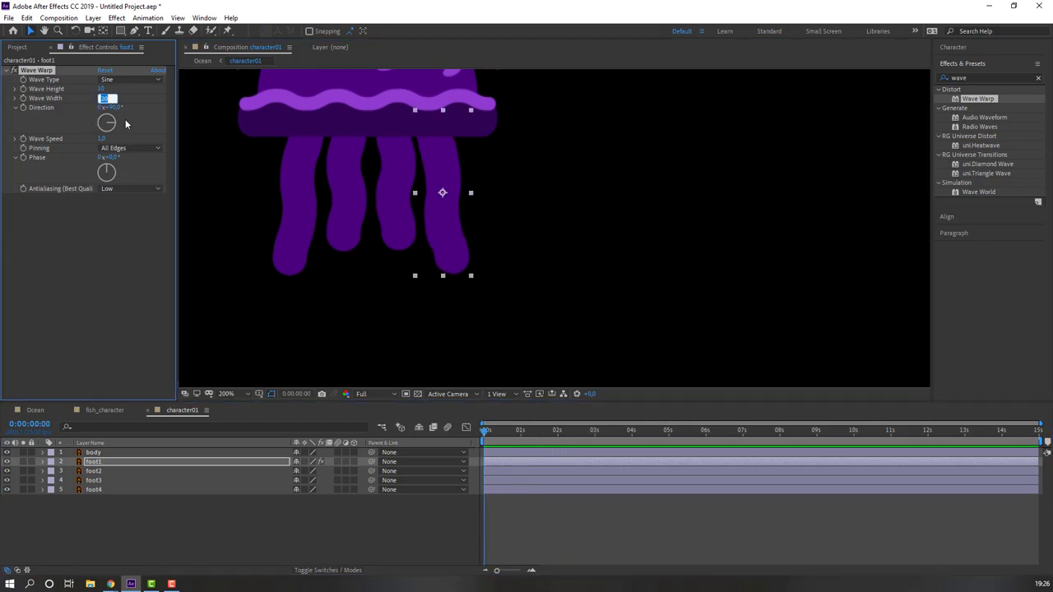
key(space)
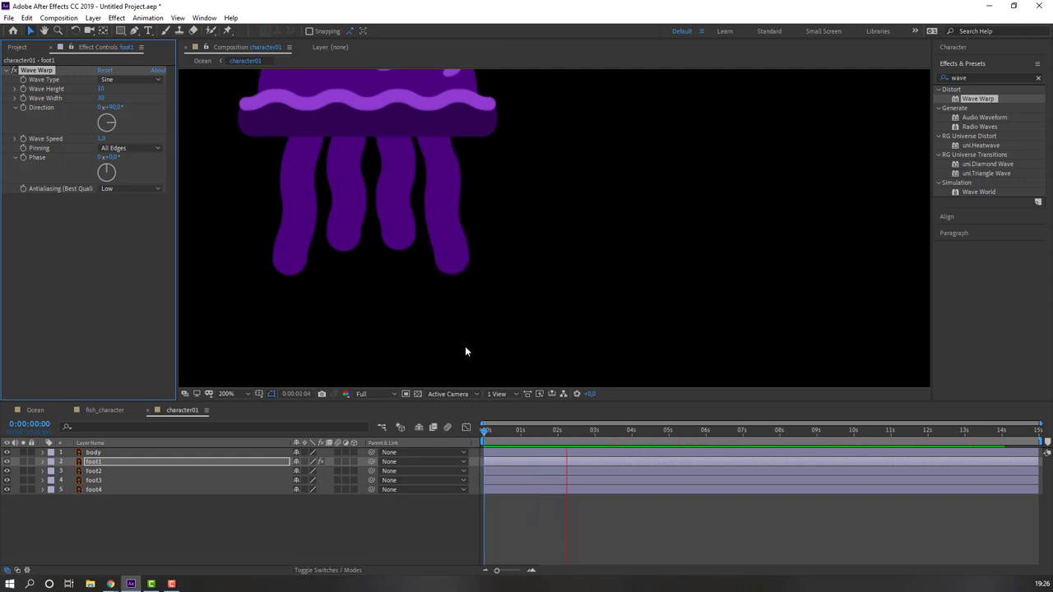
key(space)
Step: Copy foot1's Wave Warp effect onto the foot2, foot3 and foot4 layers and preview all four feet
click(44, 71)
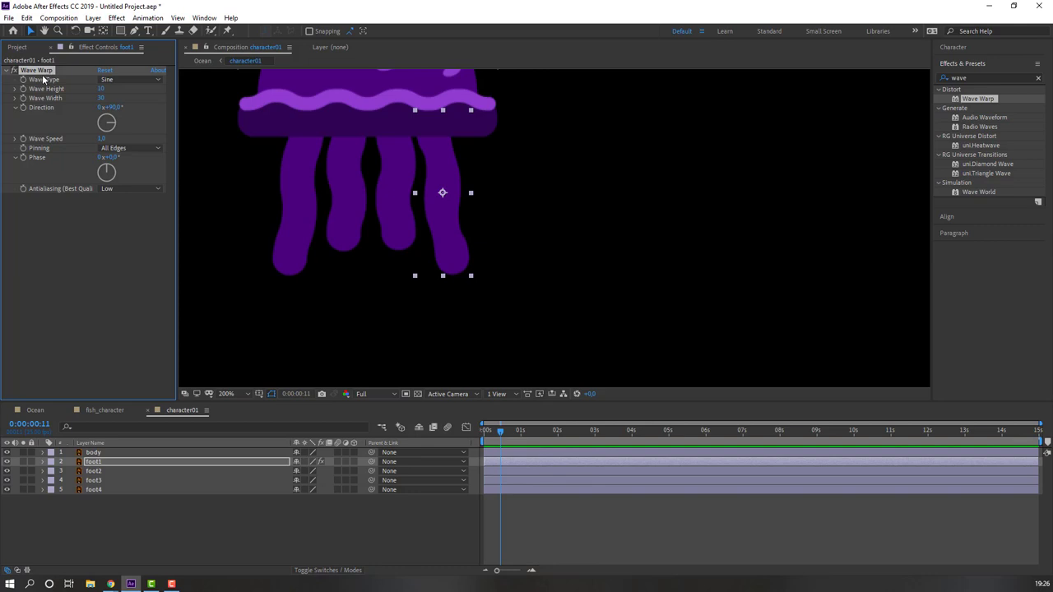
drag(81, 536, 111, 472)
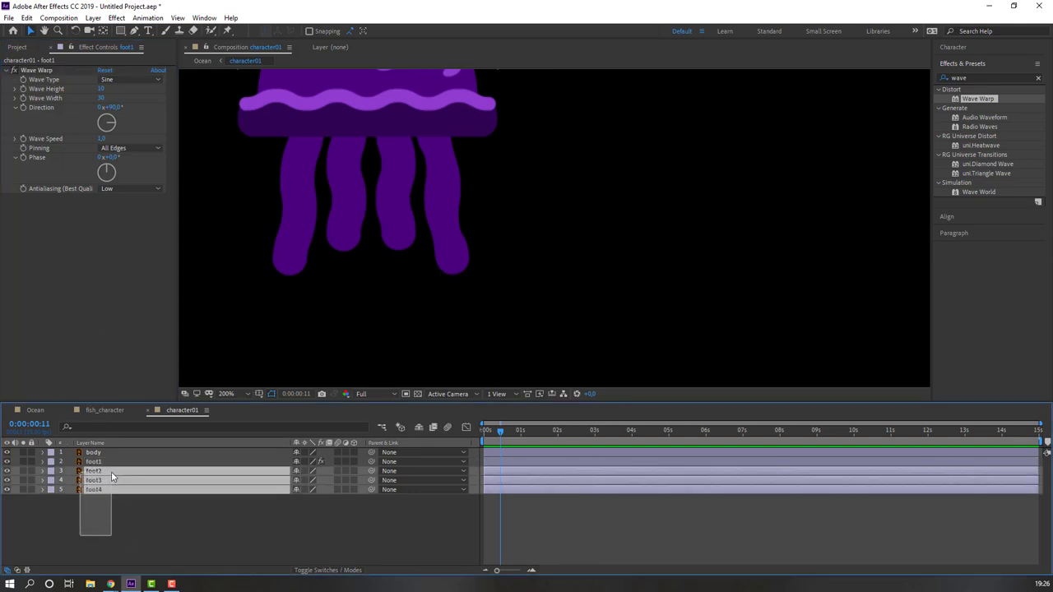
key(ctrl+v)
key(space)
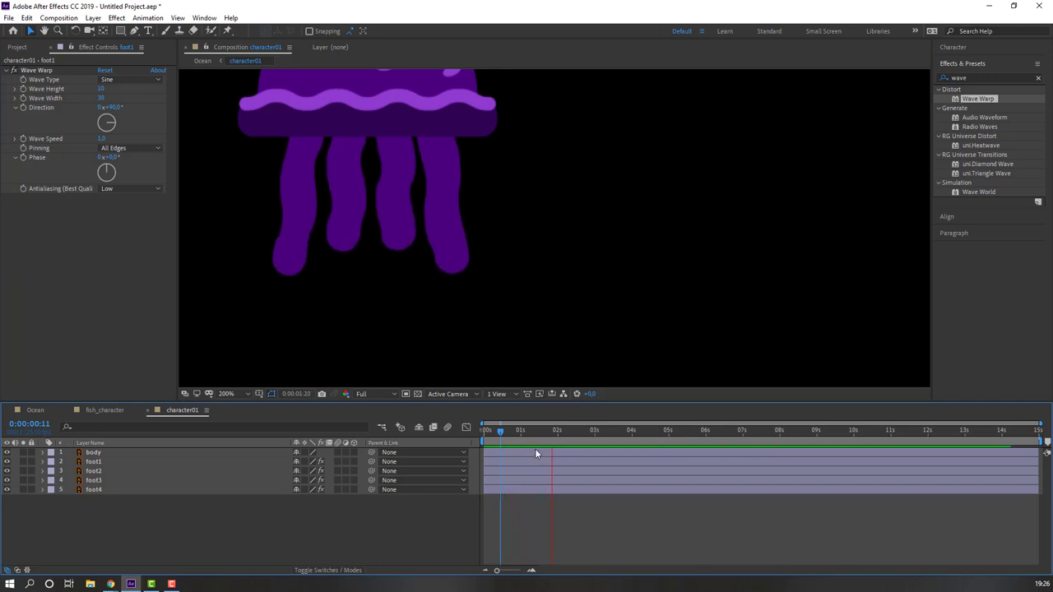
Step: Set foot2's Wave Warp to a Wave Speed of 1.5 and a Direction of -90°, and preview the motion
click(520, 431)
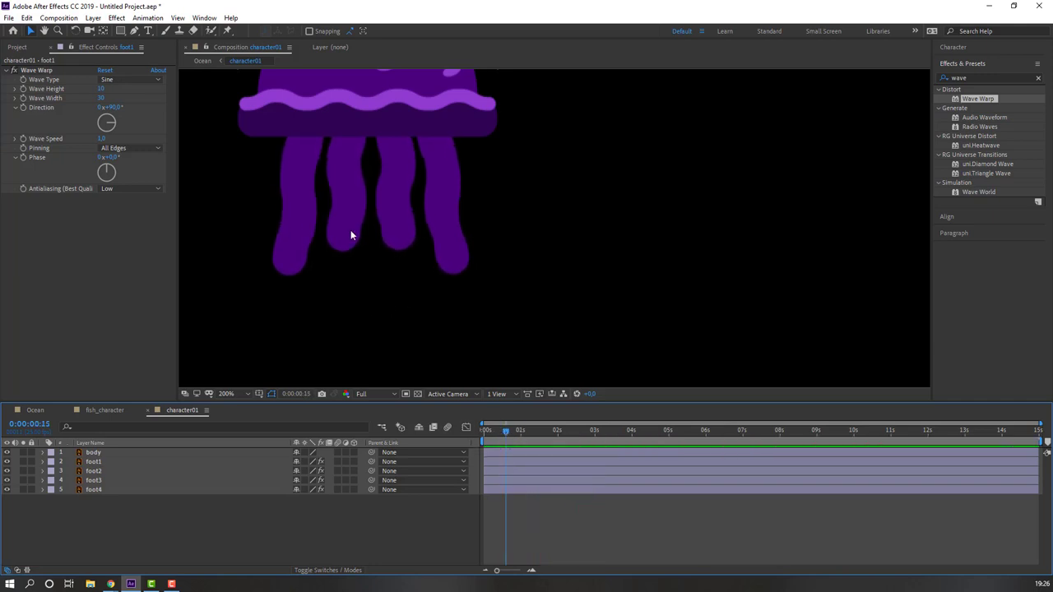
click(382, 182)
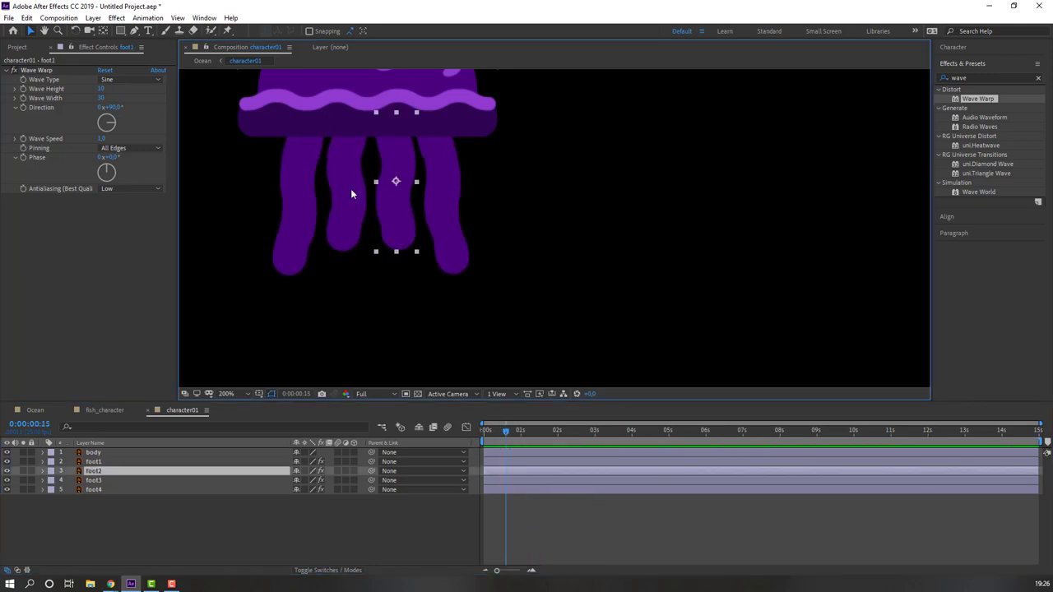
click(104, 139)
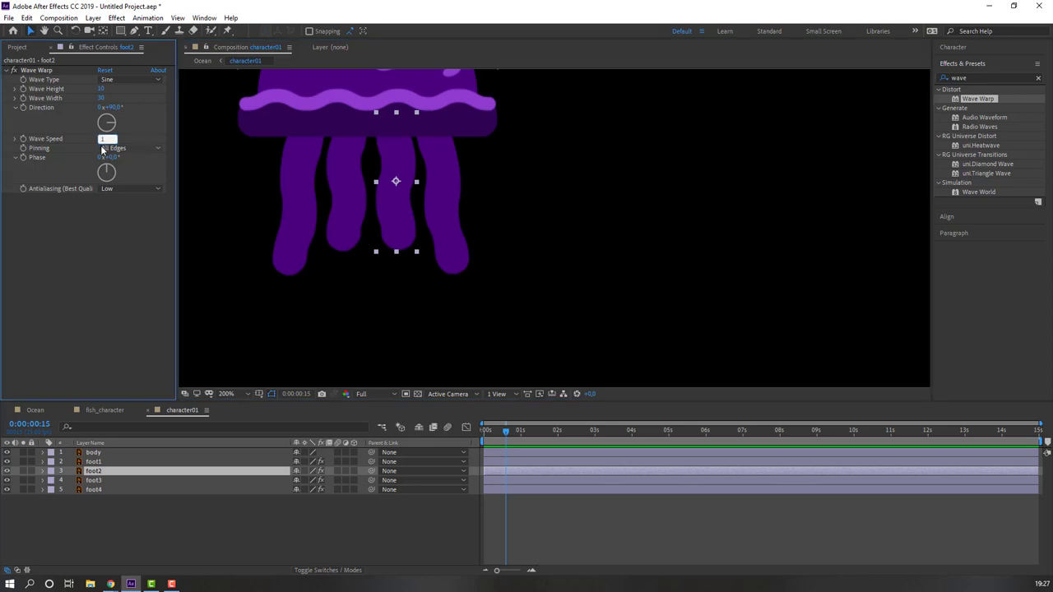
key(Return)
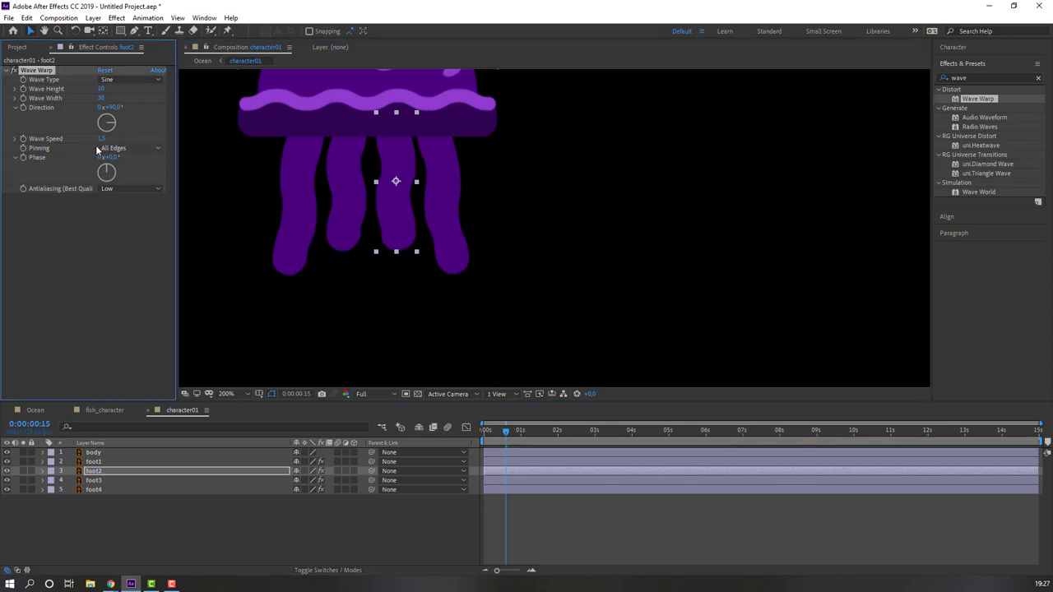
click(116, 107)
text(-90)
key(Return)
key(space)
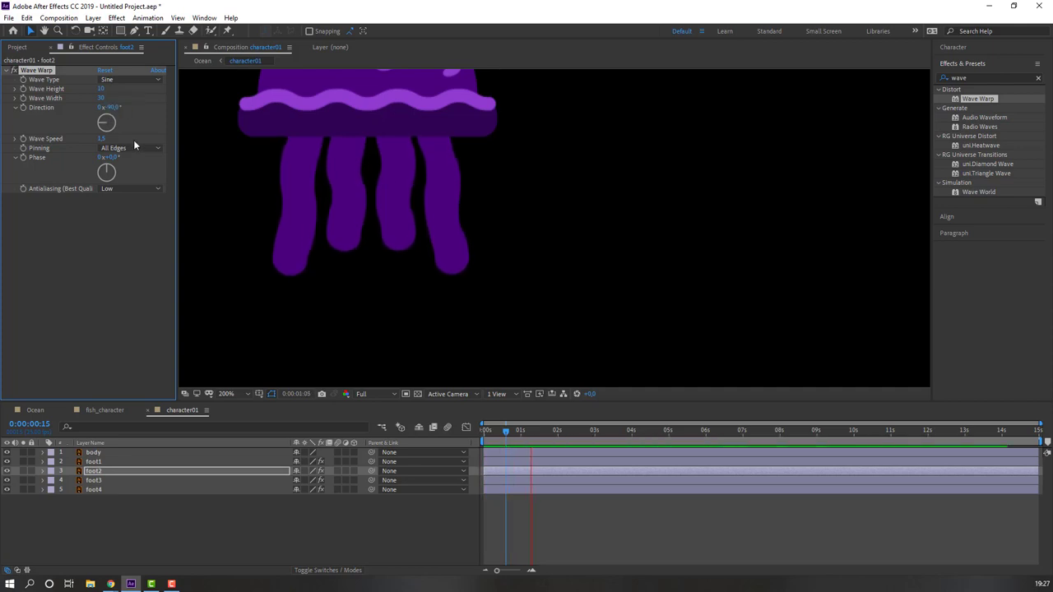
key(space)
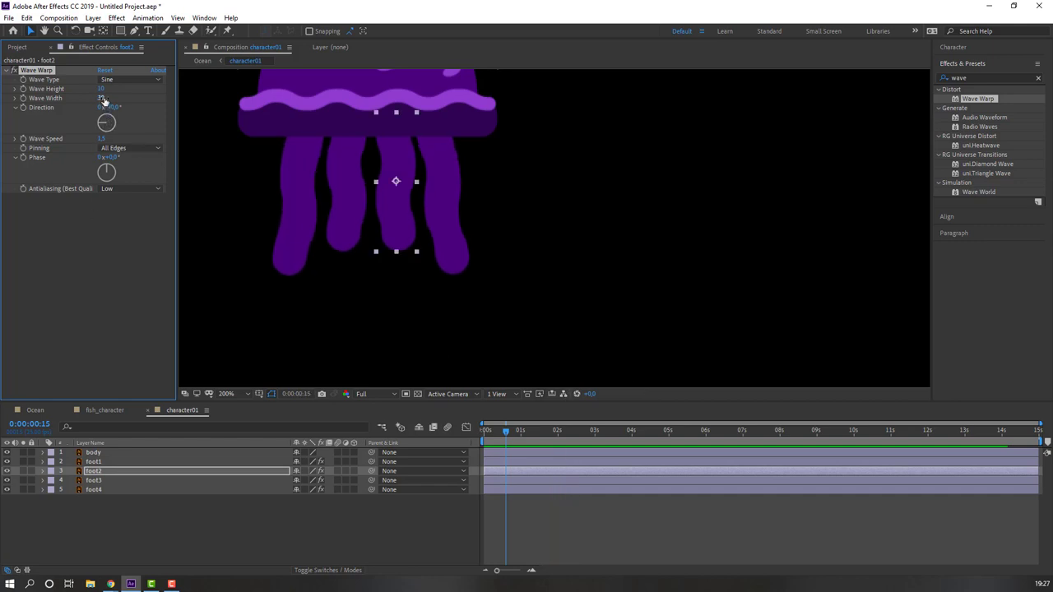
Step: Set the Wave Width of foot2's Wave Warp to 50 and preview the jellyfish
click(102, 98)
key(Return)
key(space)
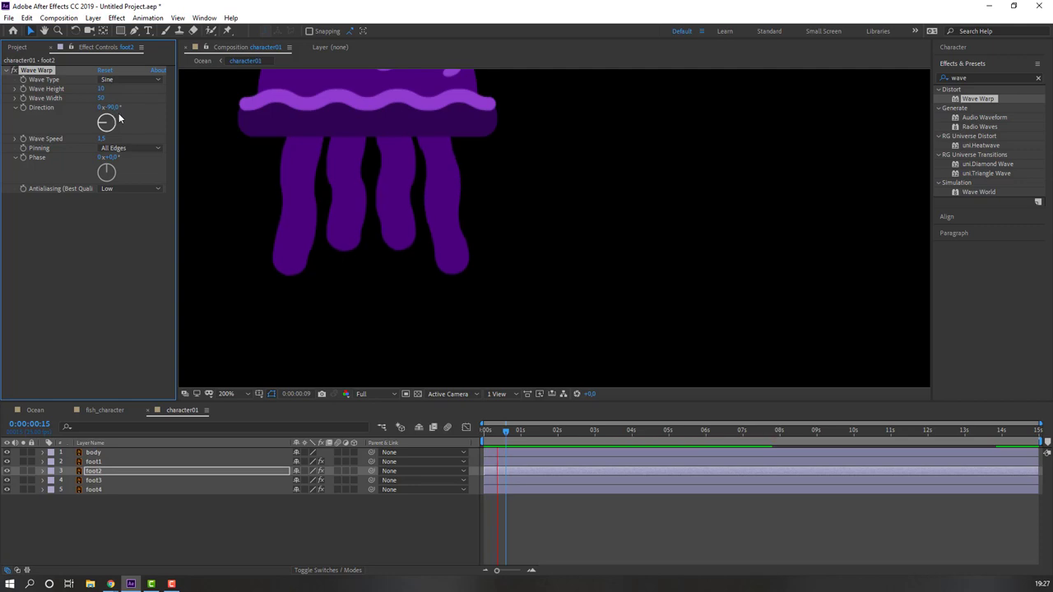
scroll(403, 216, down, 3)
scroll(394, 274, up, 4)
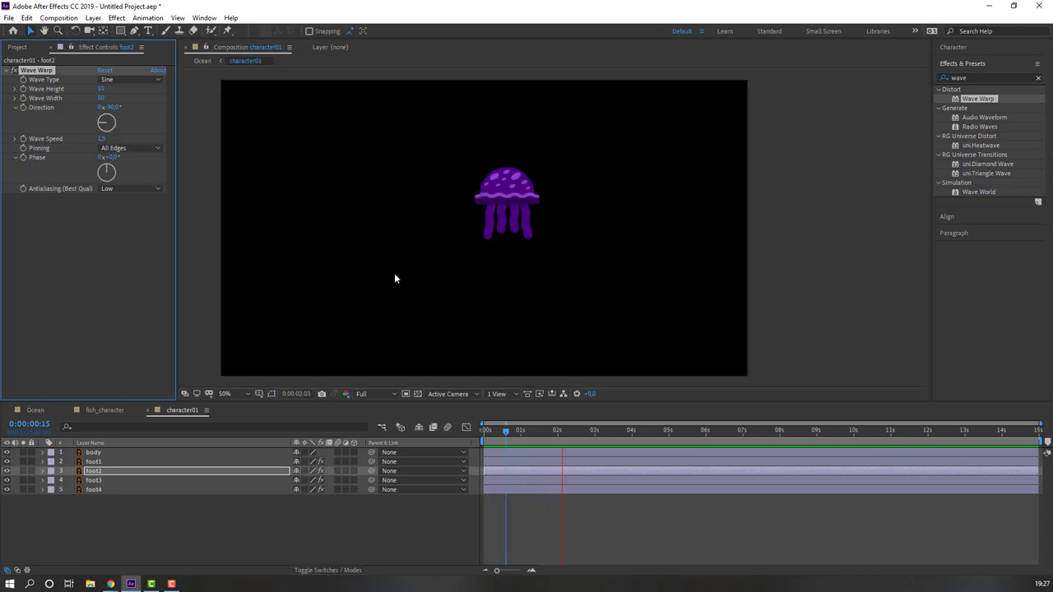
scroll(394, 278, up, 2)
key(space)
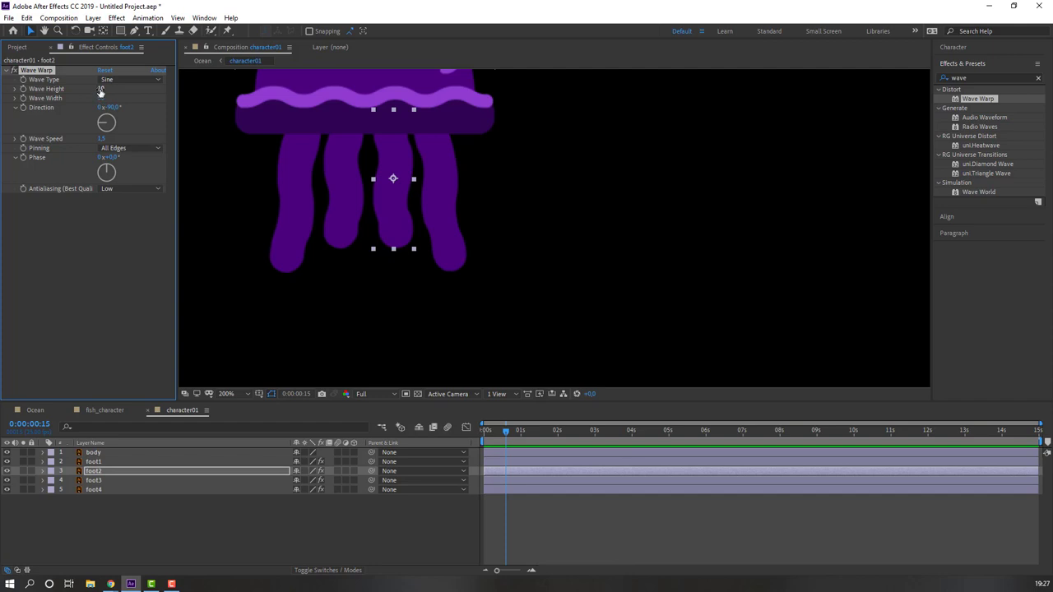
Step: Set the Wave Height of foot2's Wave Warp to 15 and preview the feet, briefly toggling the body layer's visibility
key(Return)
key(space)
key(space)
key(space)
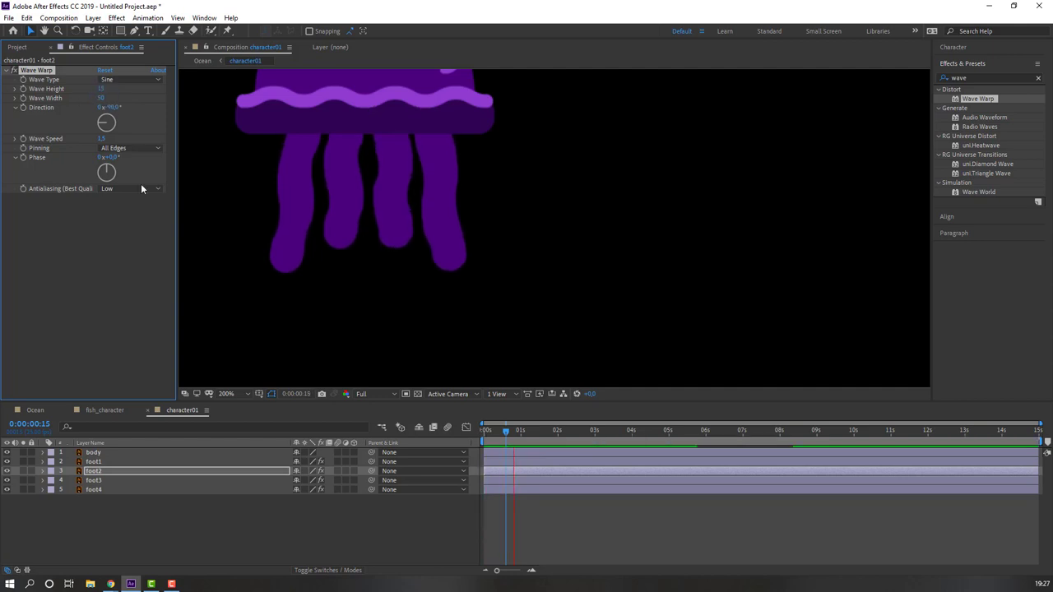
click(7, 452)
click(6, 452)
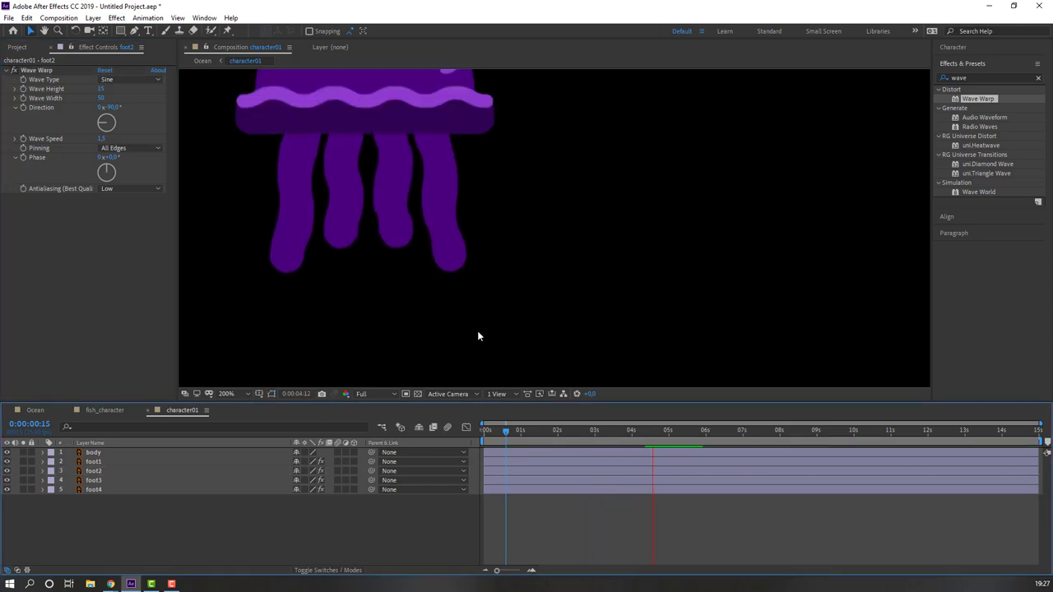
Step: Set foot4's Wave Warp to a Wave Speed of 2 and a Direction of -90°, and preview the jellyfish
click(522, 429)
click(298, 202)
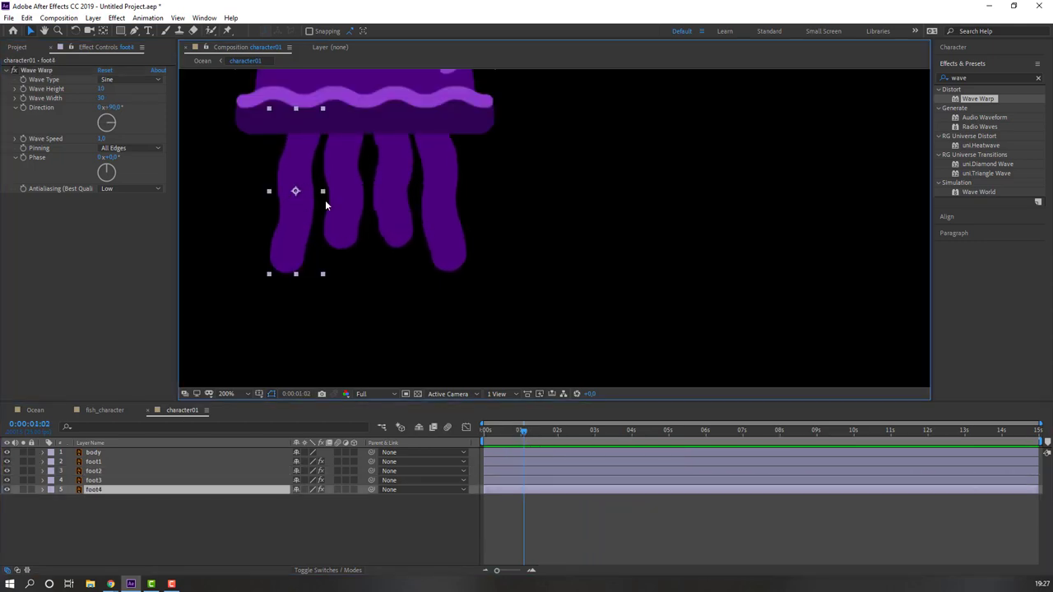
click(102, 140)
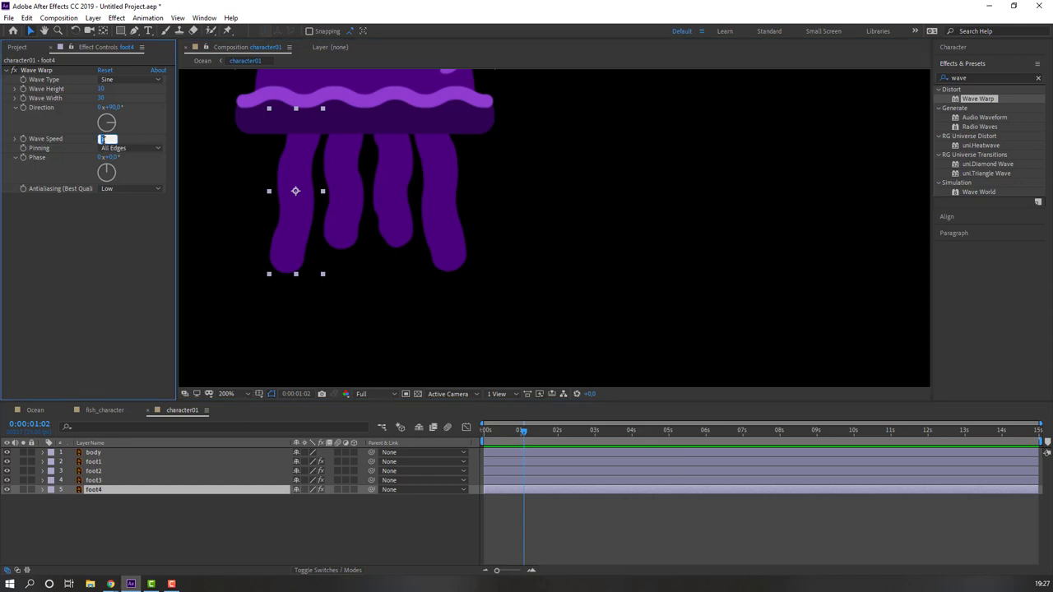
text(2)
key(Return)
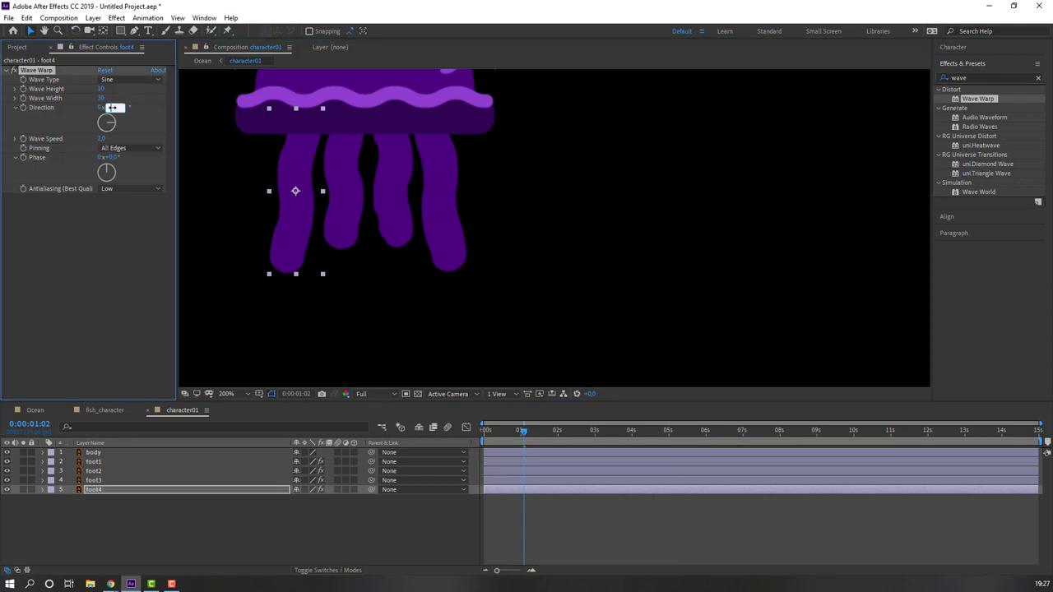
drag(112, 107, 123, 107)
key(space)
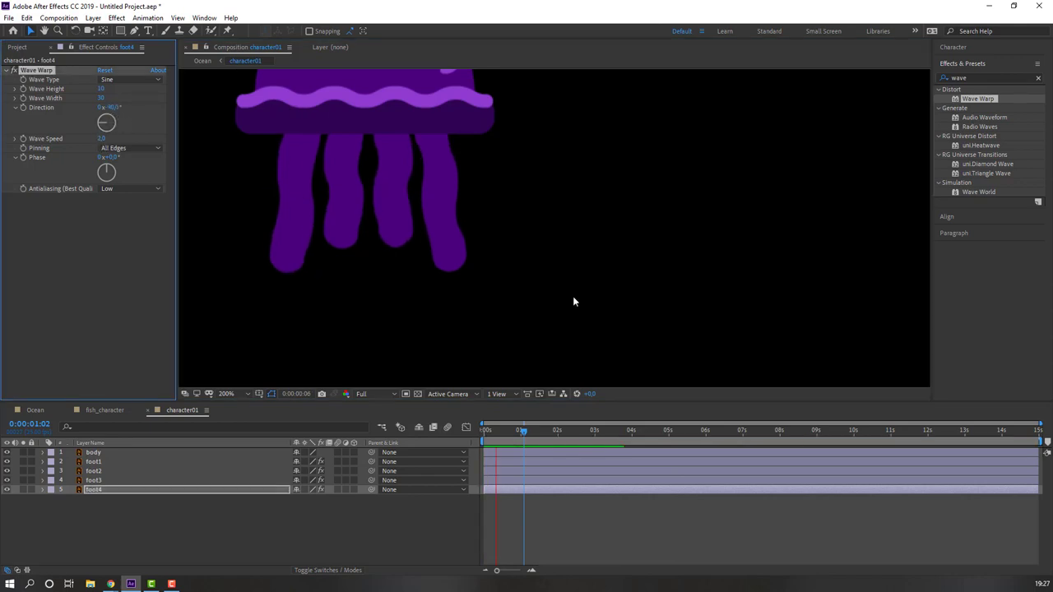
scroll(419, 293, down, 1)
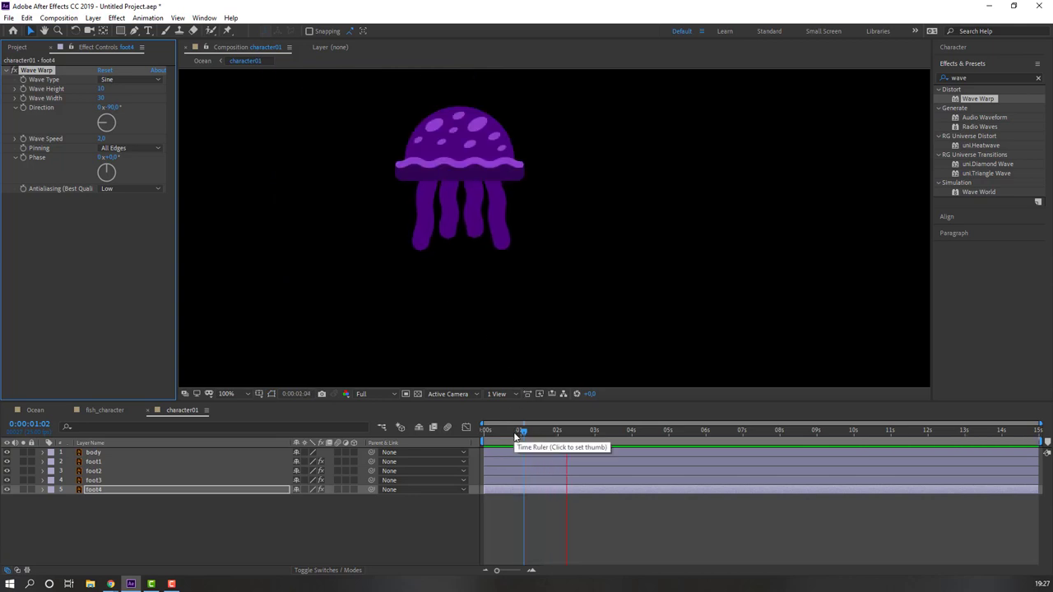
Step: Keyframe the body layer's Position at 0:00:00:00 and move the body slightly downward at 0:00:00:10
click(460, 121)
scroll(479, 150, up, 1)
drag(406, 127, 498, 211)
key(p)
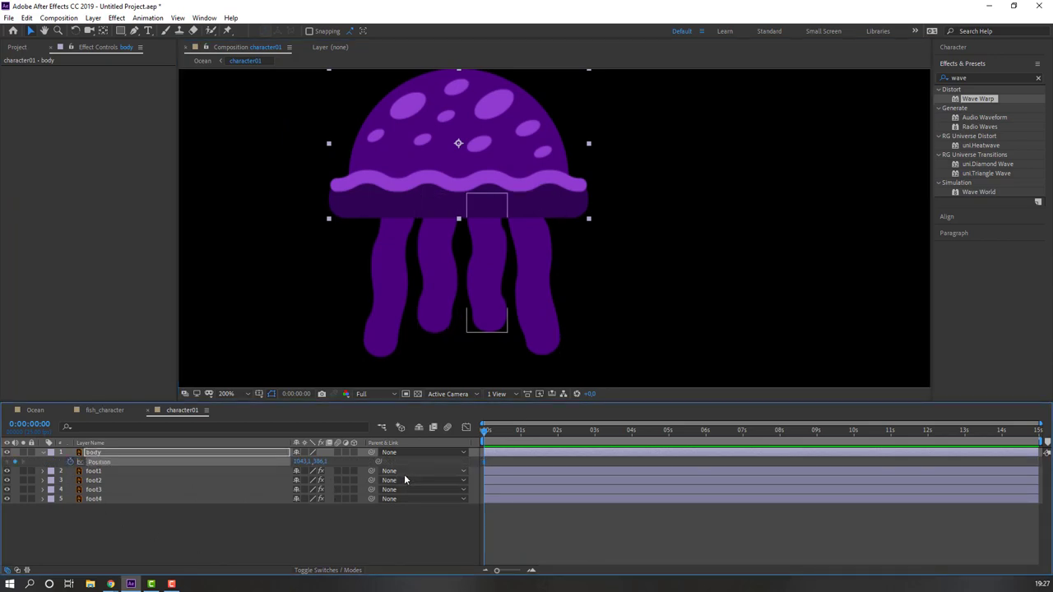
key(shift+Page_Down)
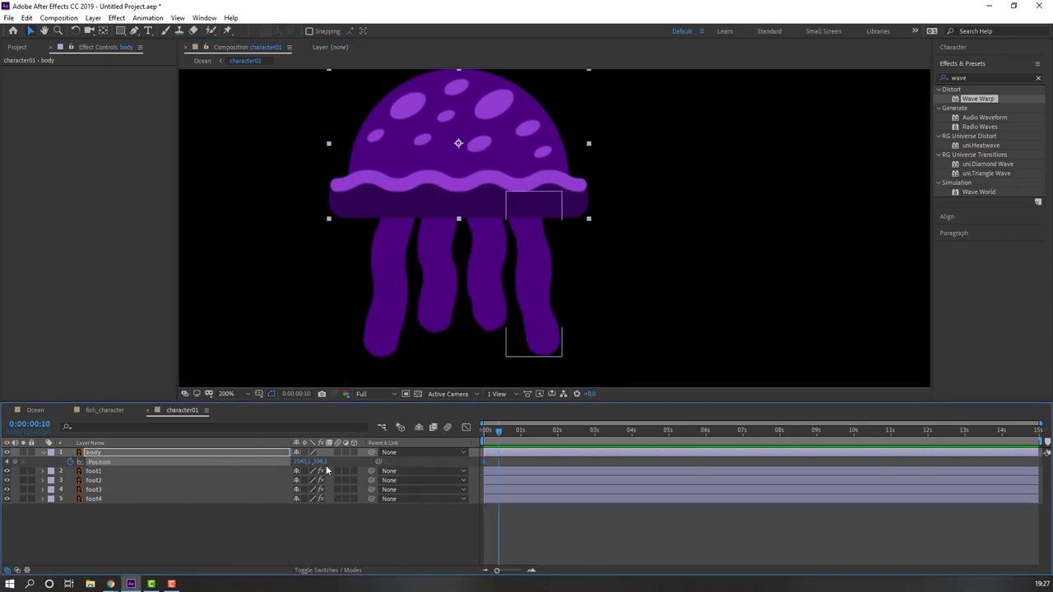
drag(319, 461, 331, 462)
Step: Copy the body's first Position keyframe to 0:00:00:20 and apply Easy Ease to the Position keyframes
key(shift+Page_Down)
drag(482, 469, 465, 473)
key(ctrl+c)
key(ctrl+v)
right_click(485, 463)
mouse_move(551, 456)
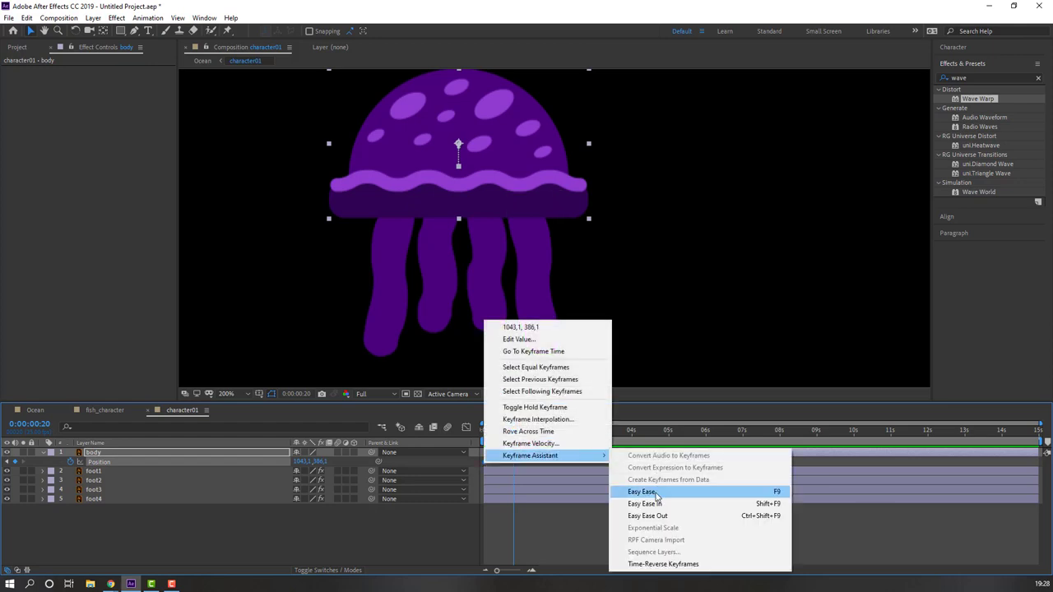
click(656, 491)
Step: Stretch the body's three Position keyframes so the last falls at about 1.7 seconds, and preview from the start
drag(512, 429, 449, 440)
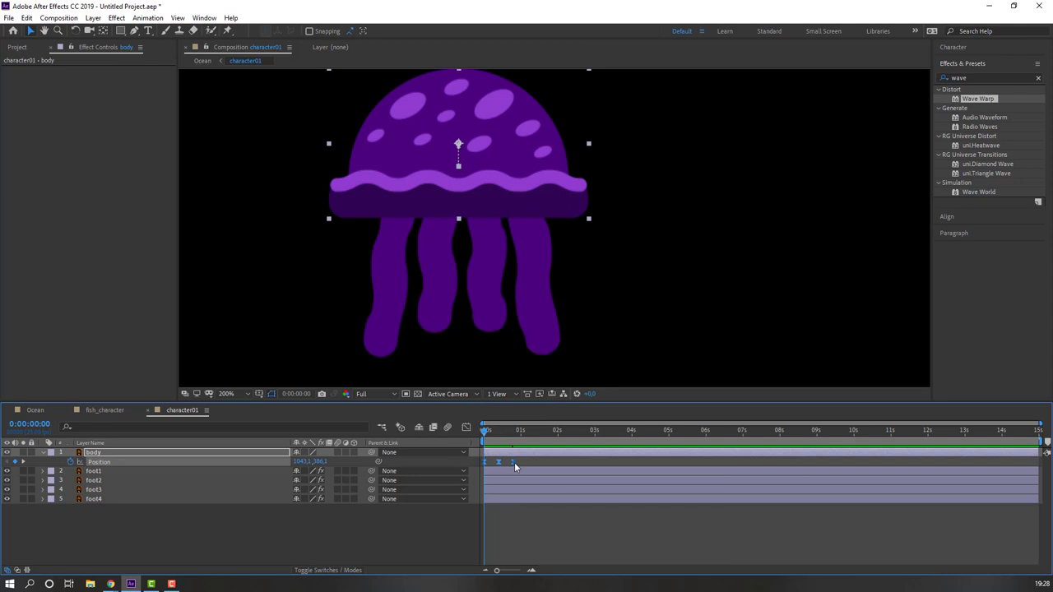
drag(513, 462, 547, 461)
key(space)
key(space)
Step: Add the expression loopOutDuration(type = "cycle", duration = 0) to the body layer's Position and preview the looping jellyfish
alt+click(78, 462)
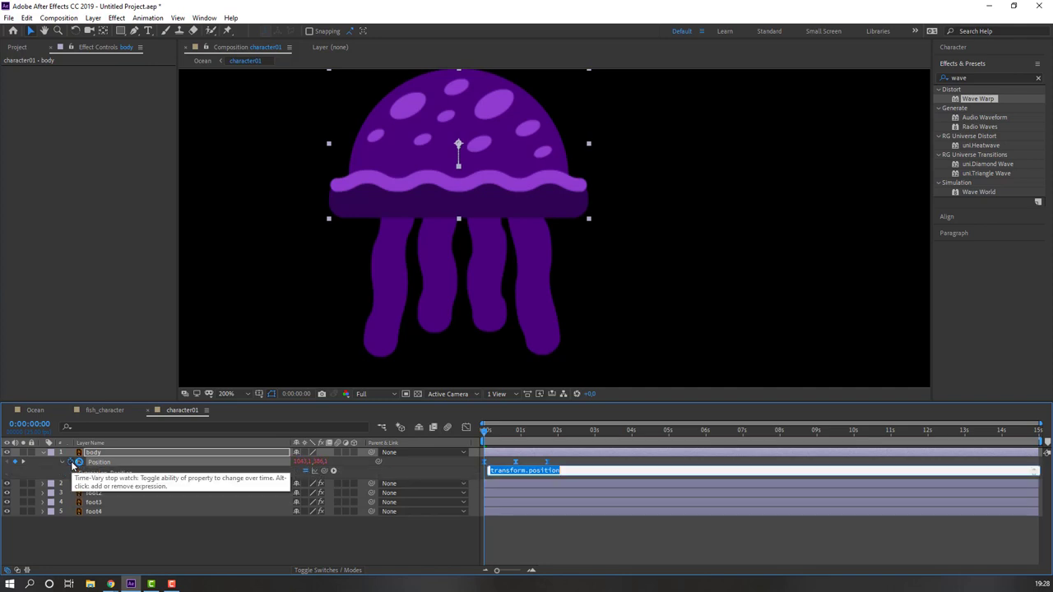
click(333, 471)
mouse_move(399, 416)
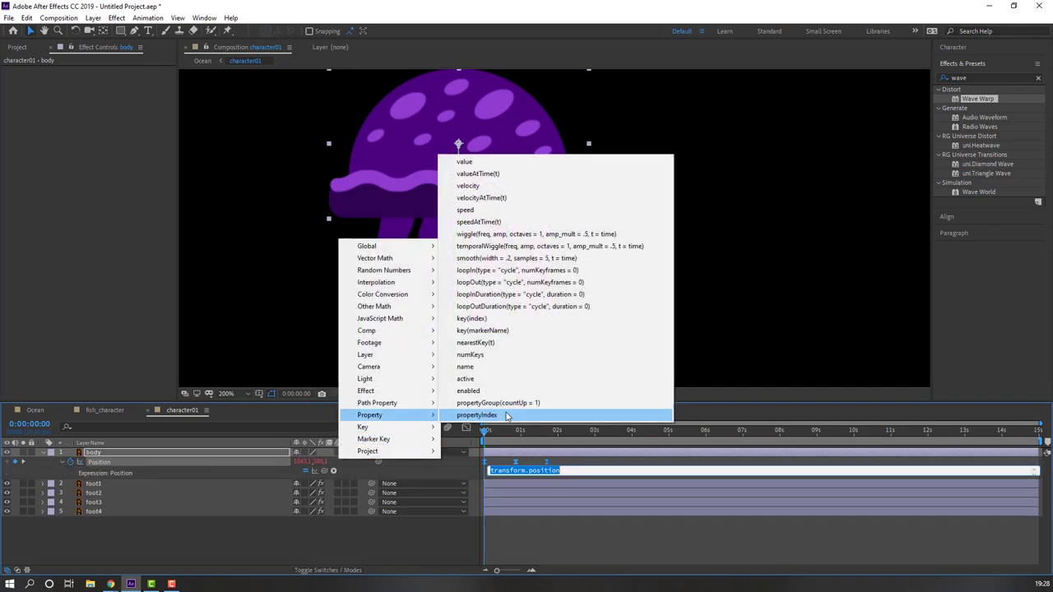
click(492, 308)
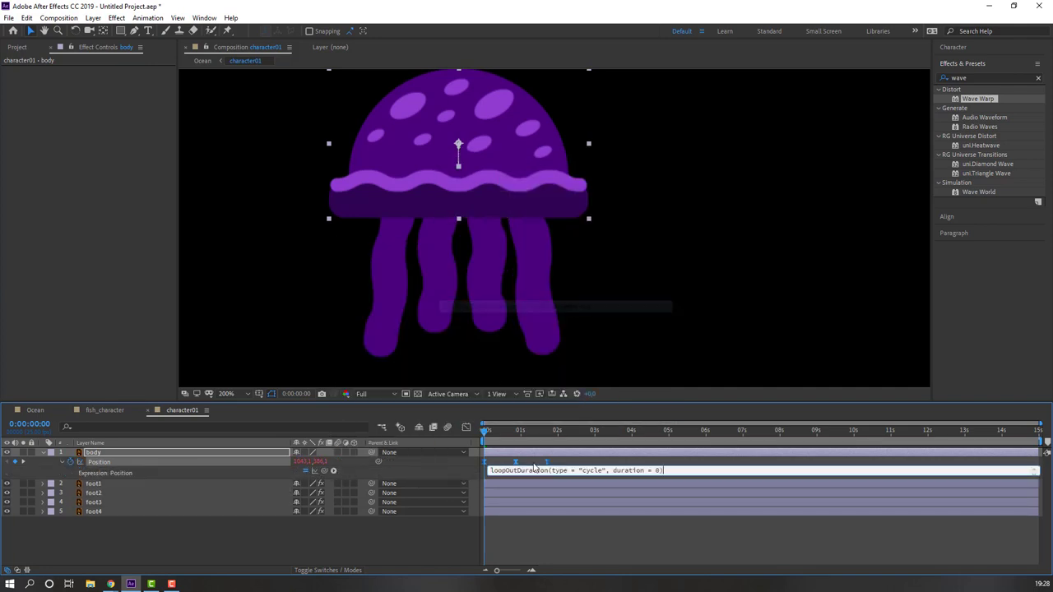
click(670, 543)
key(space)
key(comma)
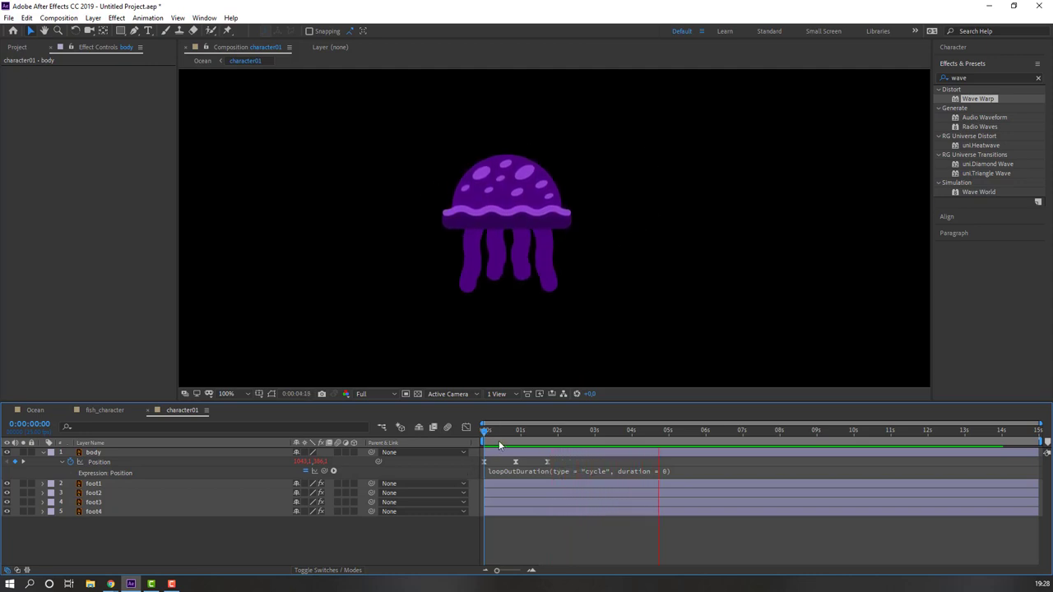
key(space)
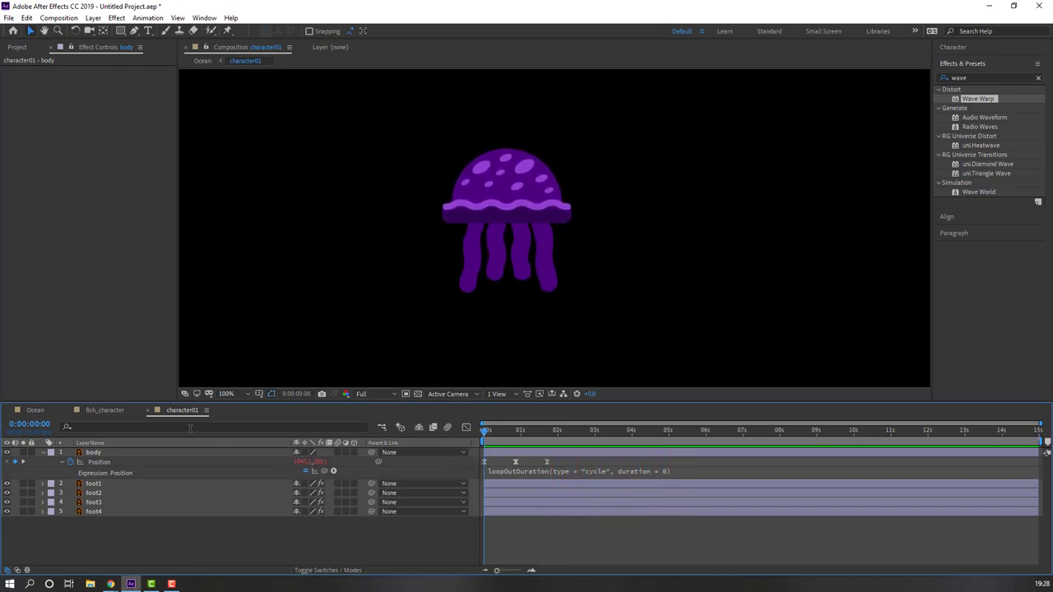
Step: Close the character01 composition and add the loopOutDuration(type = "cycle", duration = 0) expression to fish_eye2's Position in fish_character
click(147, 410)
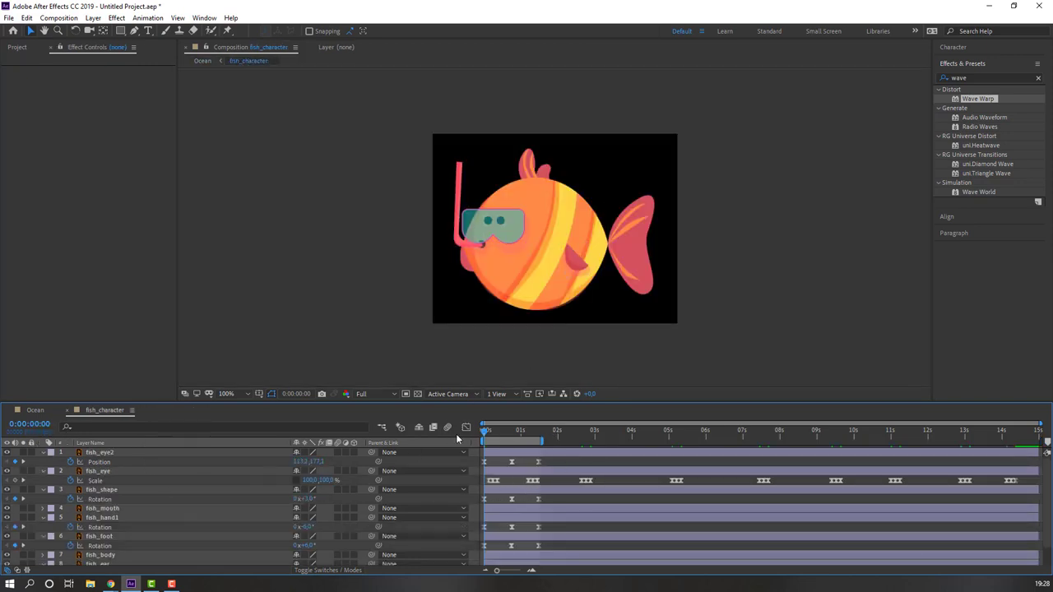
click(533, 496)
click(261, 505)
alt+click(71, 463)
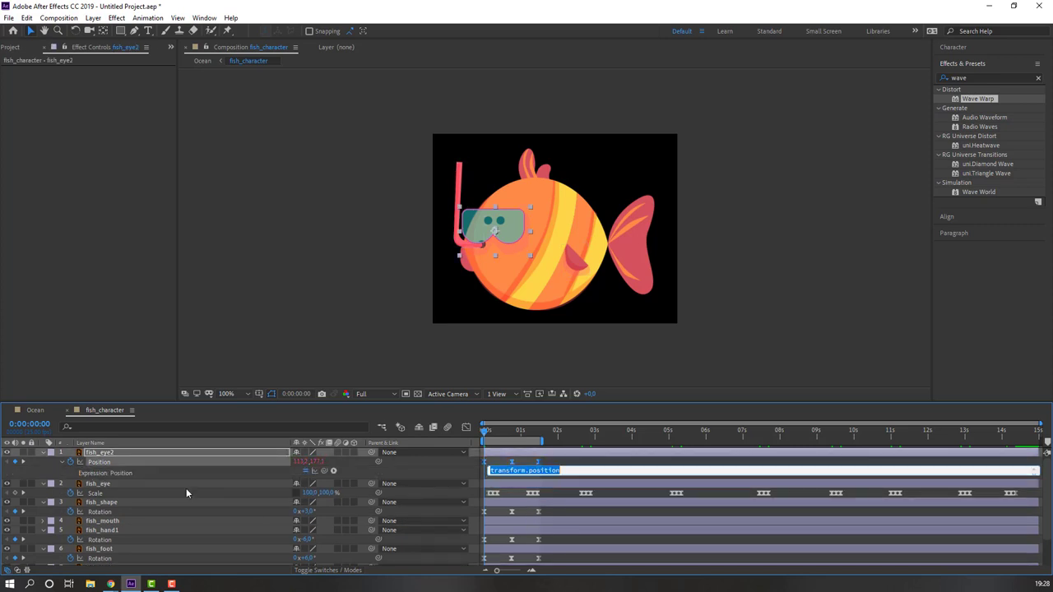
click(334, 472)
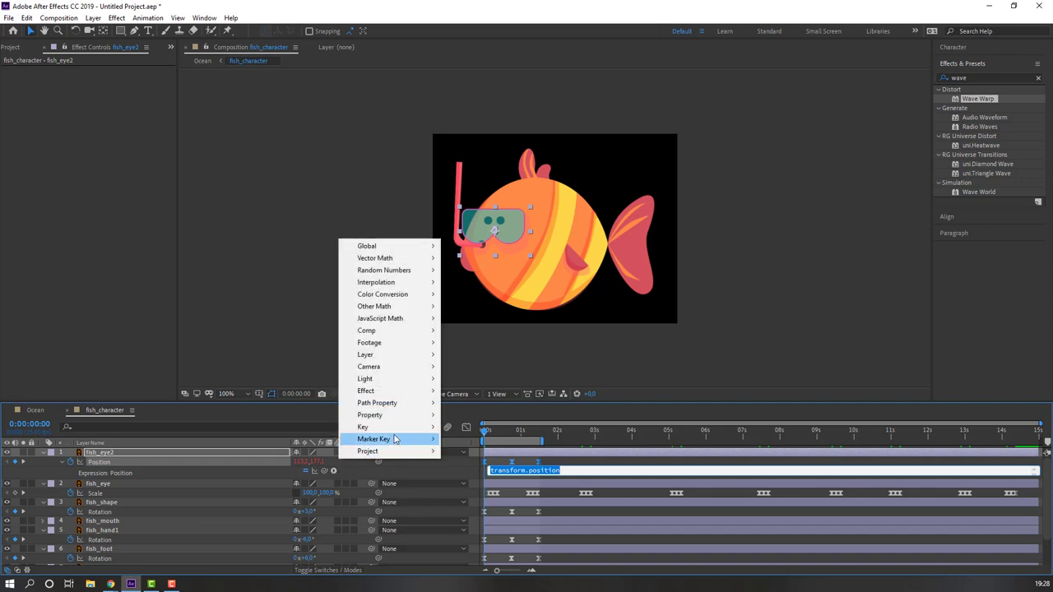
mouse_move(408, 416)
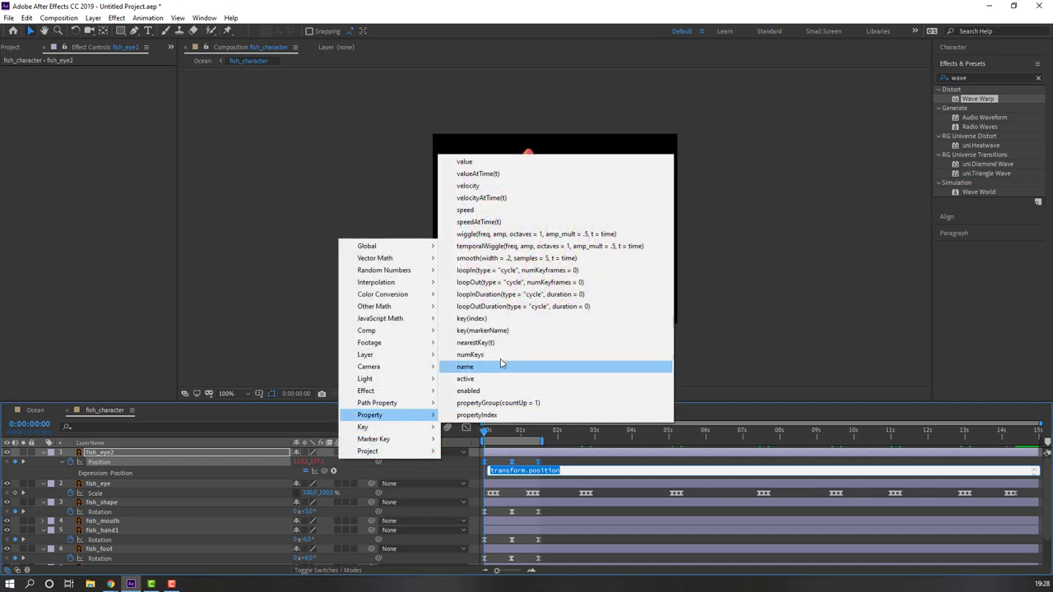
click(506, 306)
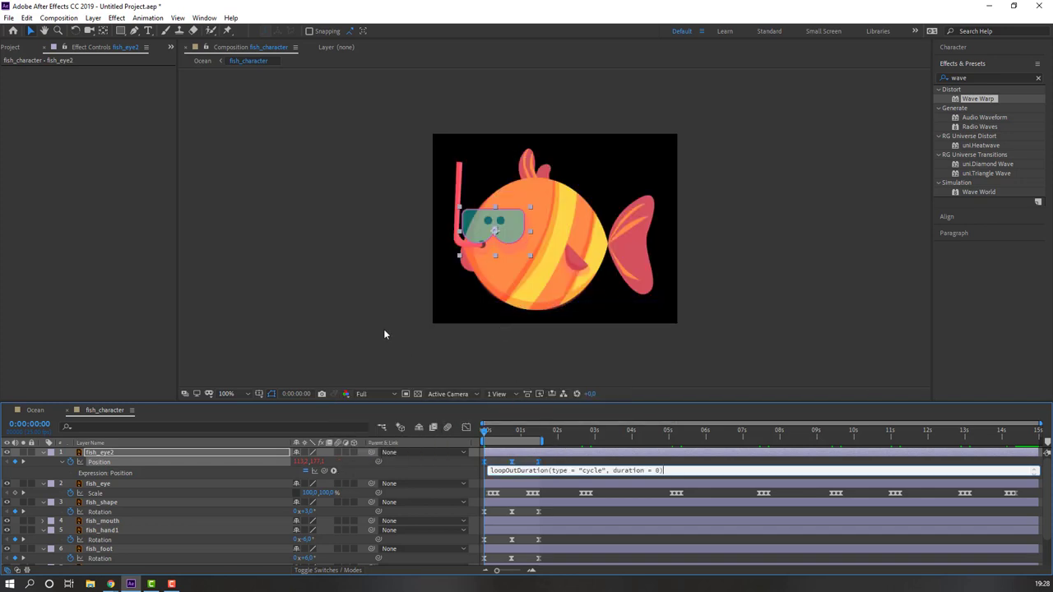
click(292, 301)
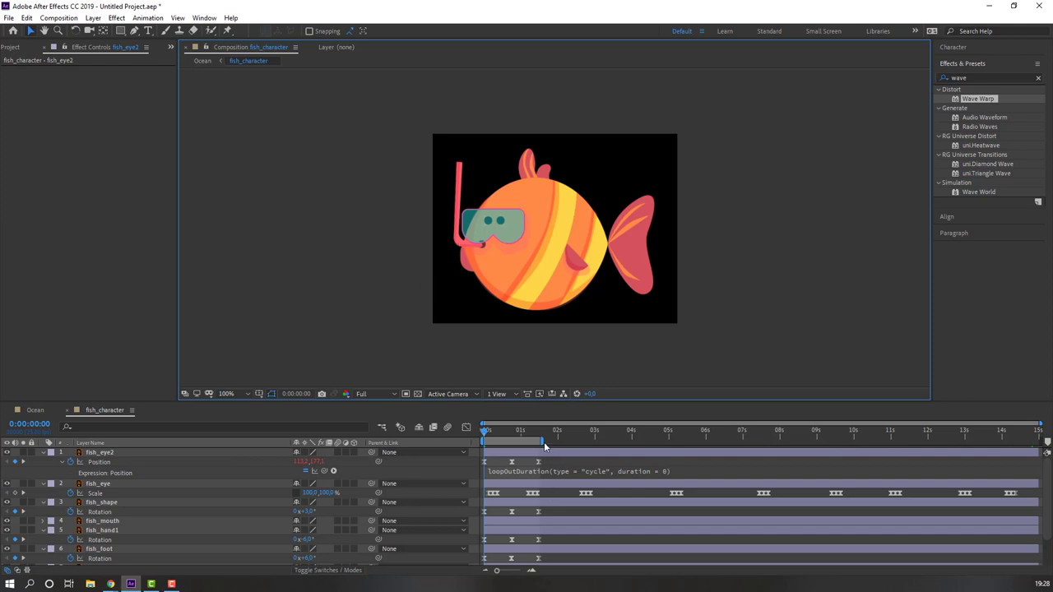
Step: Extend the fish_character work area to the composition's end, preview the fish, and collapse the fish_eye2 layer
drag(543, 444, 974, 444)
key(space)
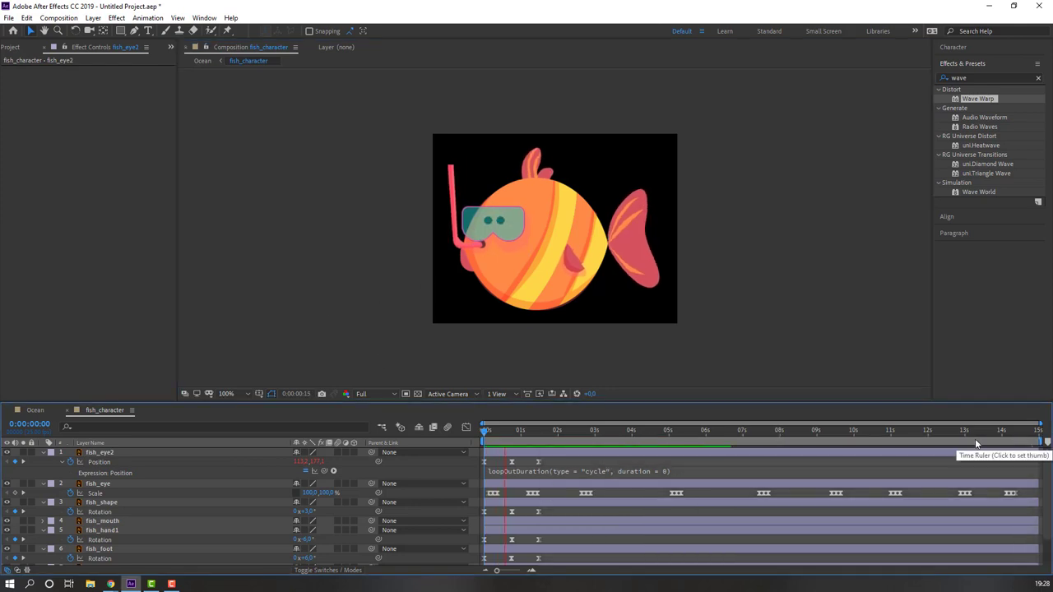
click(42, 453)
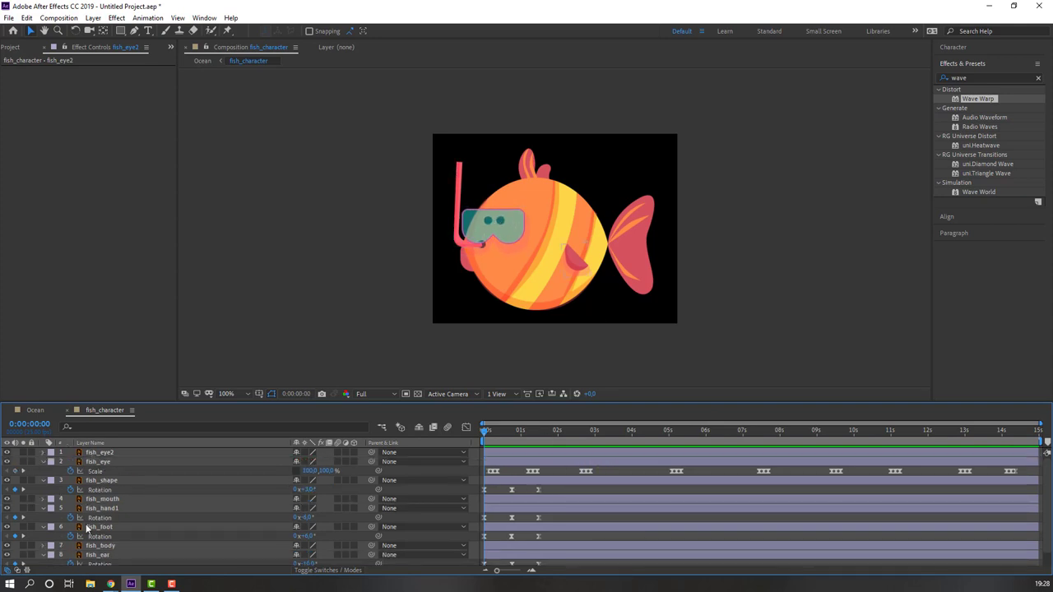
Step: Add the loopOutDuration(type = "cycle", duration = 0) expression to the fish_shape layer's Rotation and collapse the layer
click(72, 491)
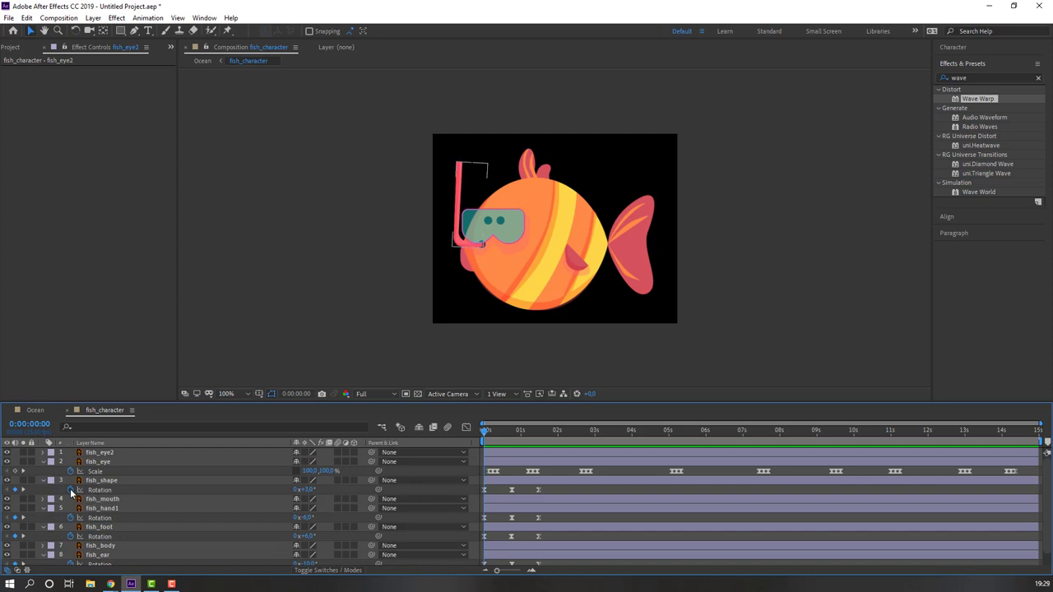
alt+click(70, 491)
click(333, 500)
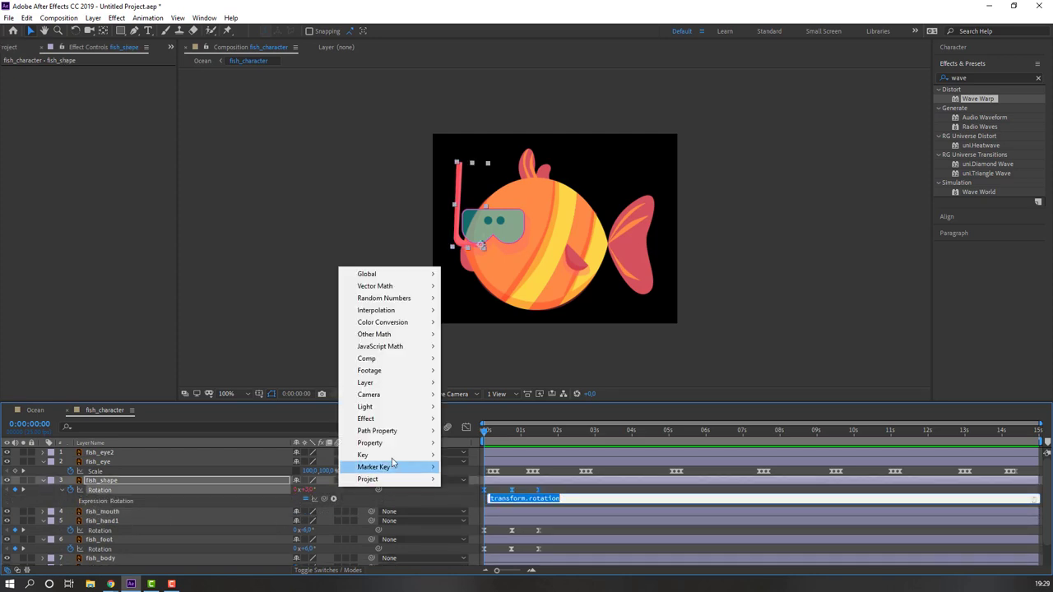
mouse_move(411, 443)
click(512, 336)
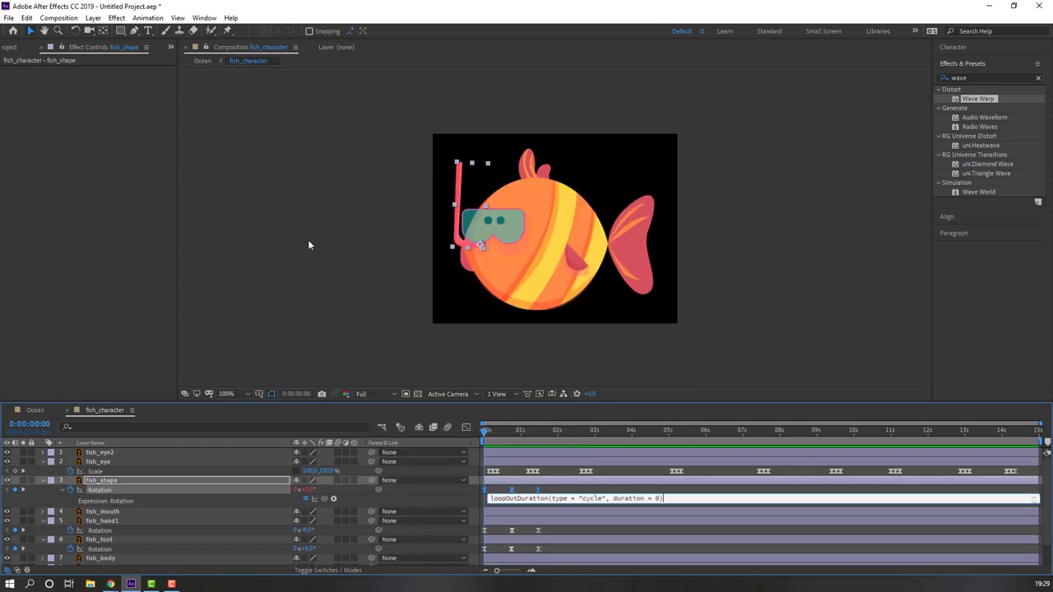
click(44, 482)
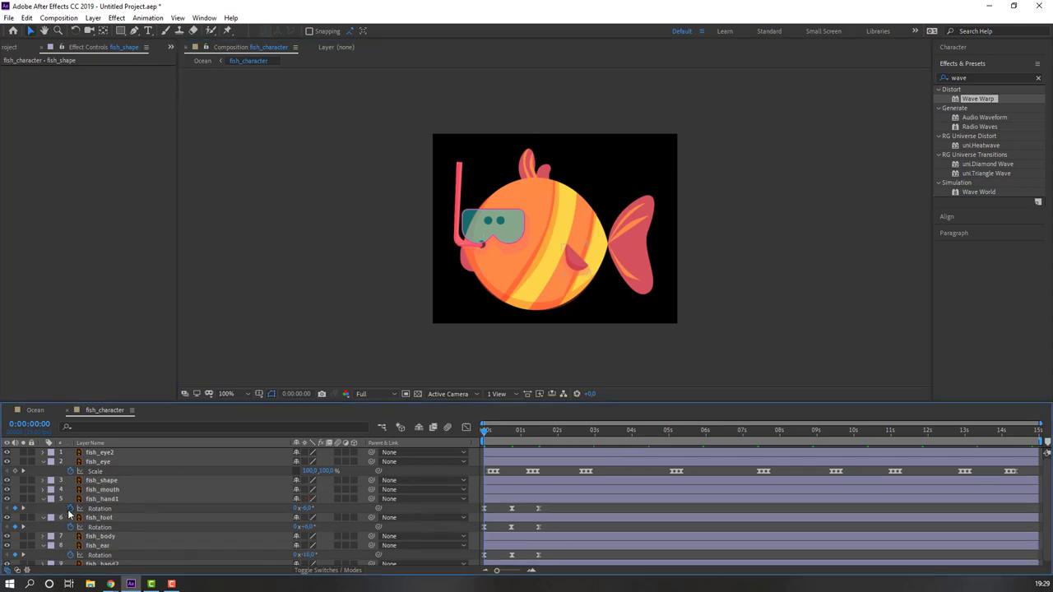
Step: Loop the fish_hand1 layer's Rotation with the loopOutDuration(type = "cycle", duration = 0) expression, and collapse the layer
alt+click(70, 508)
click(333, 517)
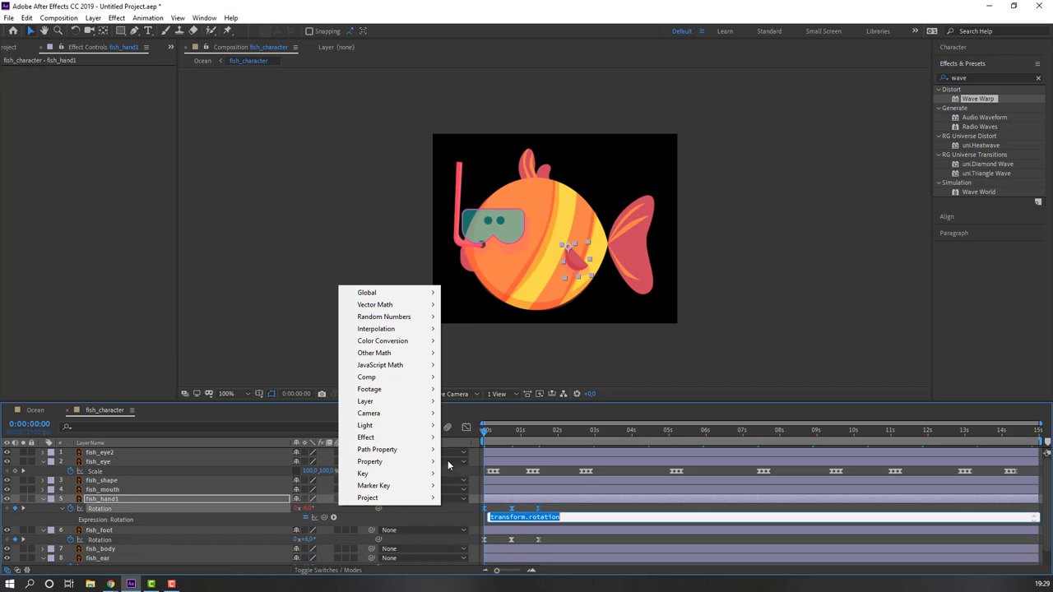
mouse_move(426, 462)
click(530, 357)
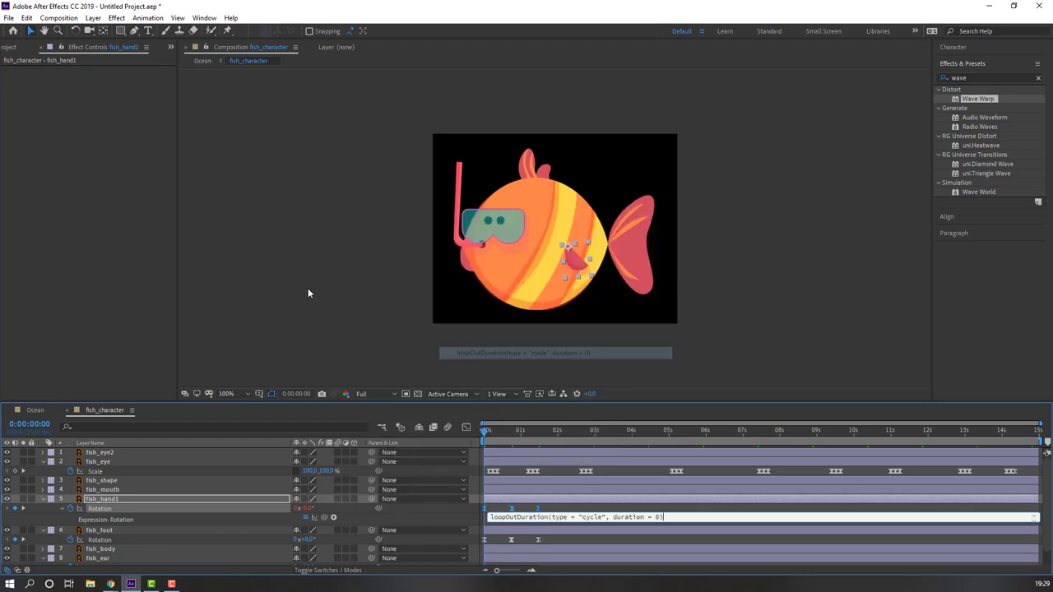
click(303, 311)
click(44, 499)
Step: Apply the loopOutDuration(type = "cycle", duration = 0) expression to the fish_foot layer's Rotation and collapse the layer
click(101, 509)
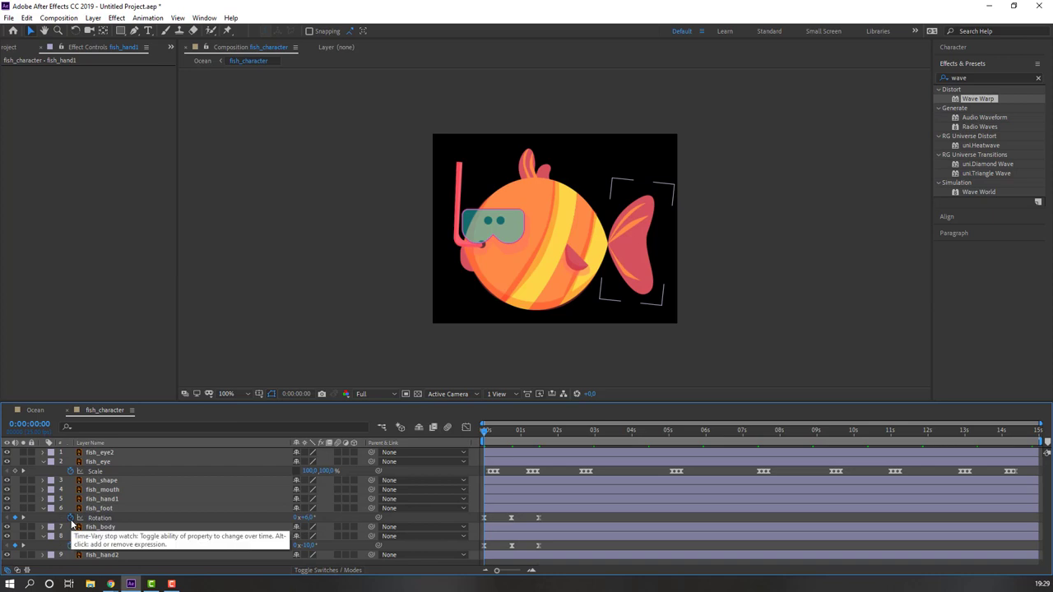
alt+click(70, 518)
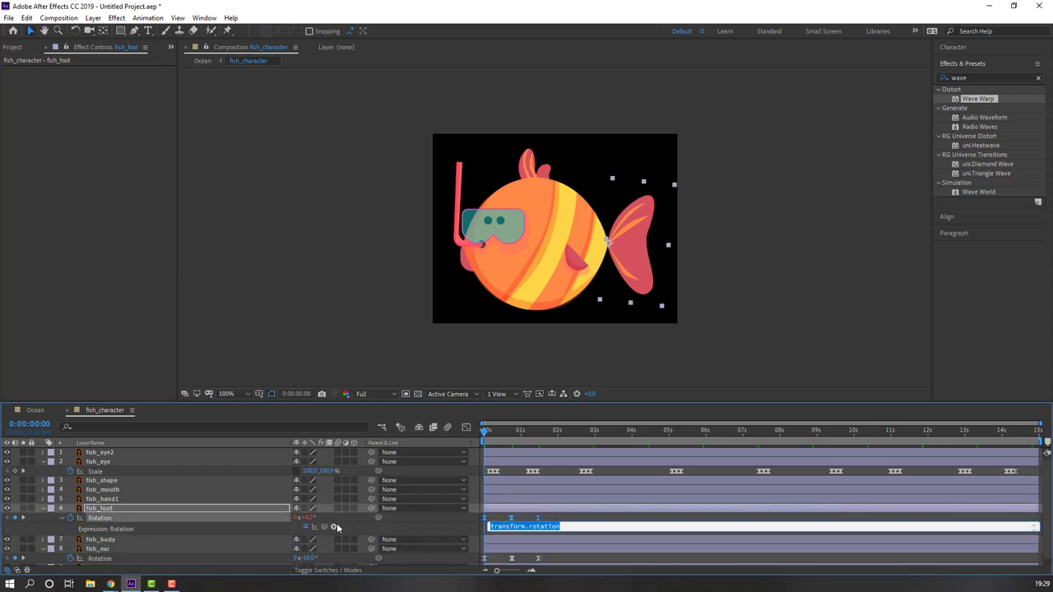
click(334, 527)
mouse_move(405, 471)
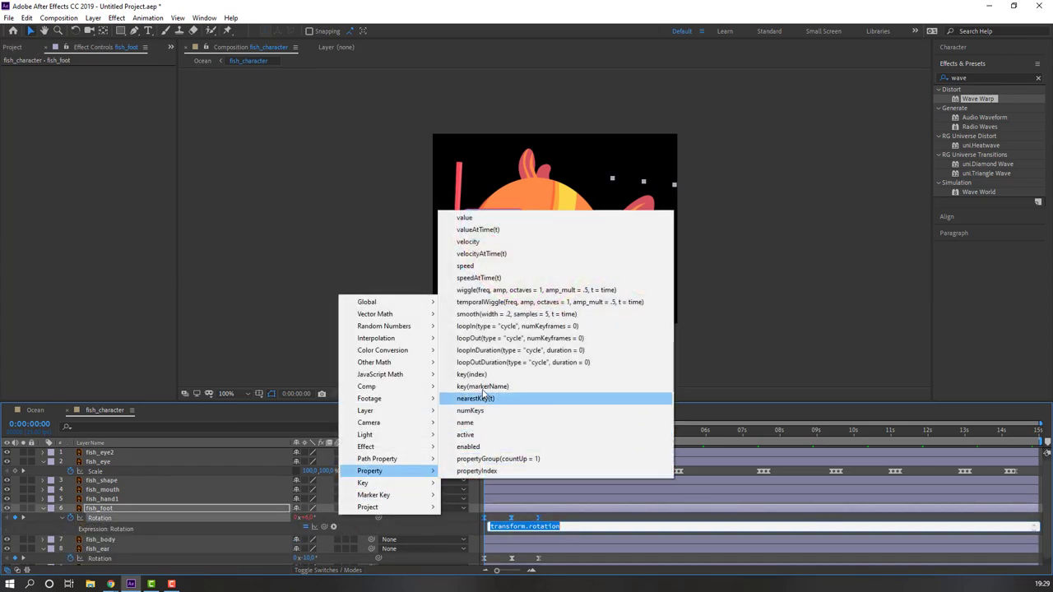
click(503, 363)
click(417, 525)
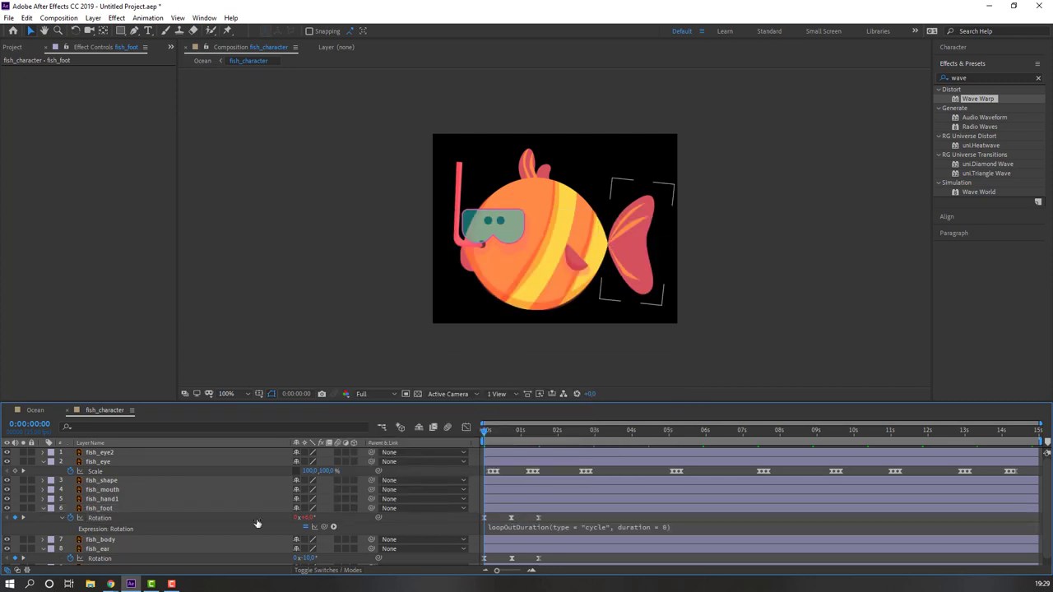
click(42, 509)
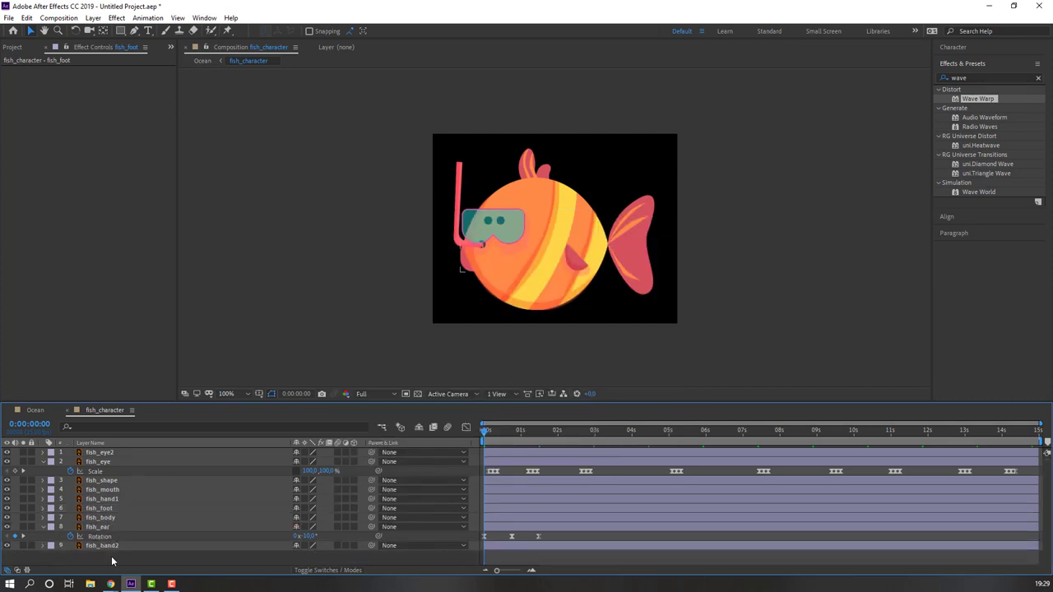
Step: Apply the loopOutDuration(type = "cycle", duration = 0) expression to the fish_ear layer's Rotation and collapse the layer
click(168, 548)
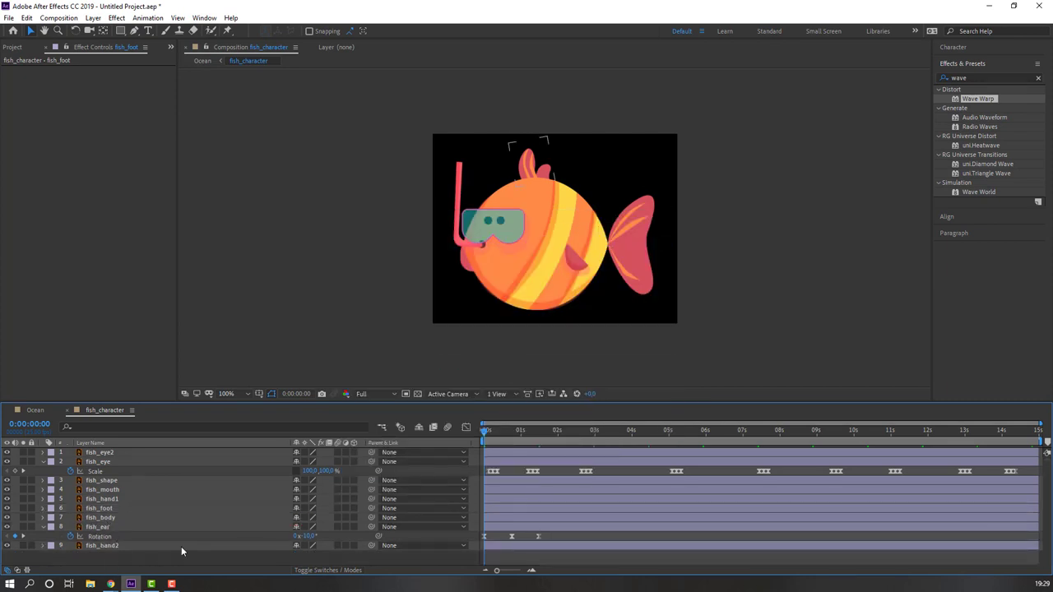
alt+click(71, 536)
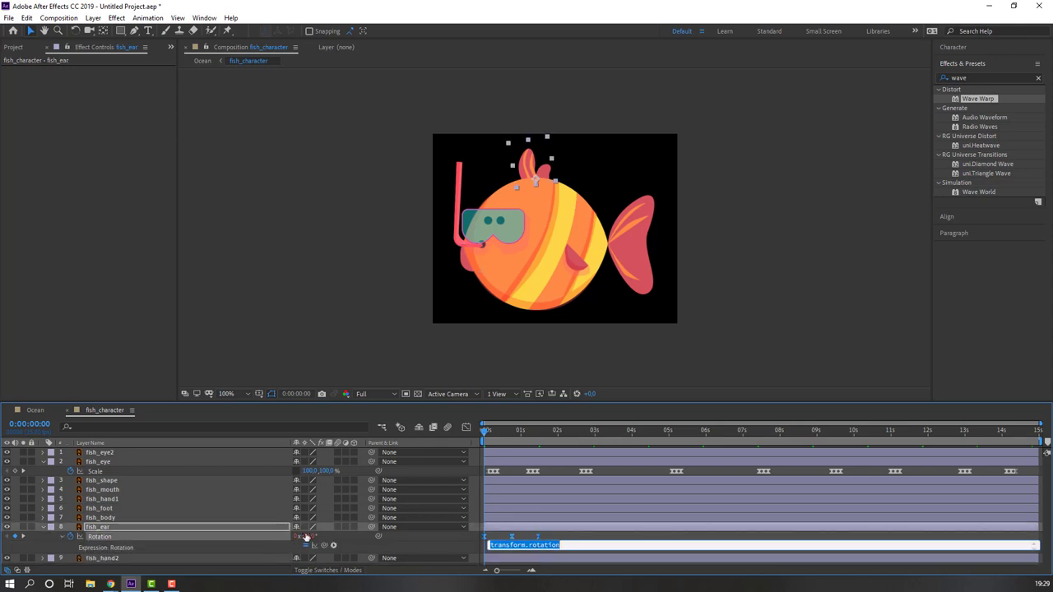
click(334, 547)
mouse_move(418, 489)
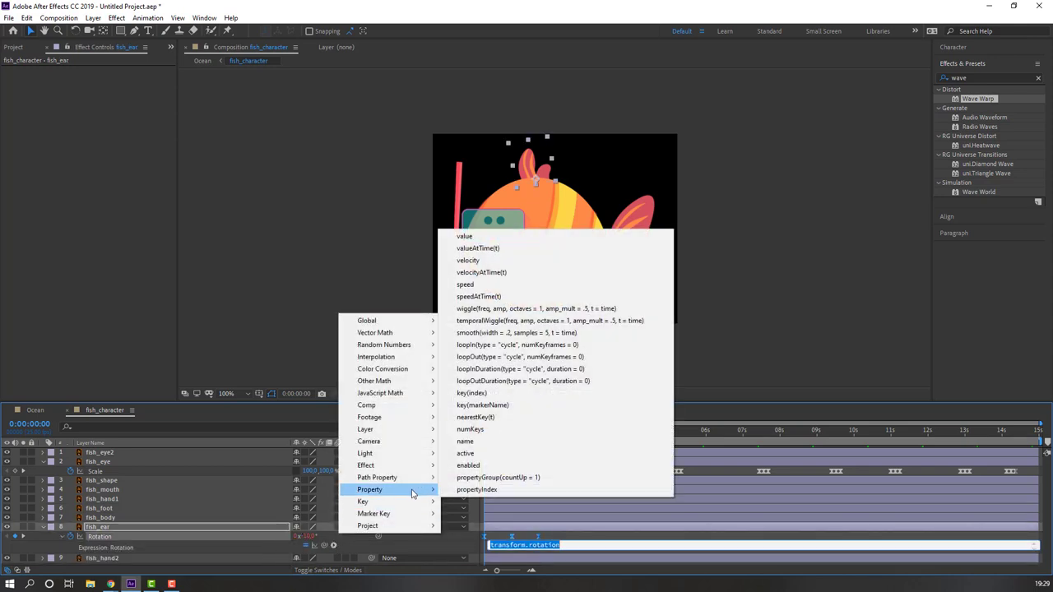
click(544, 381)
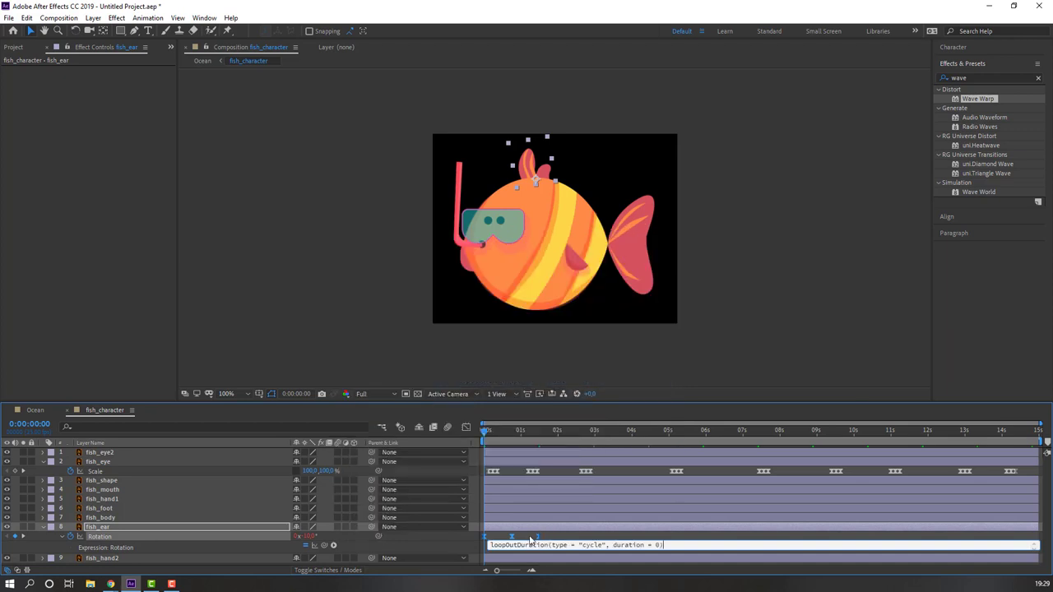
click(221, 551)
click(43, 527)
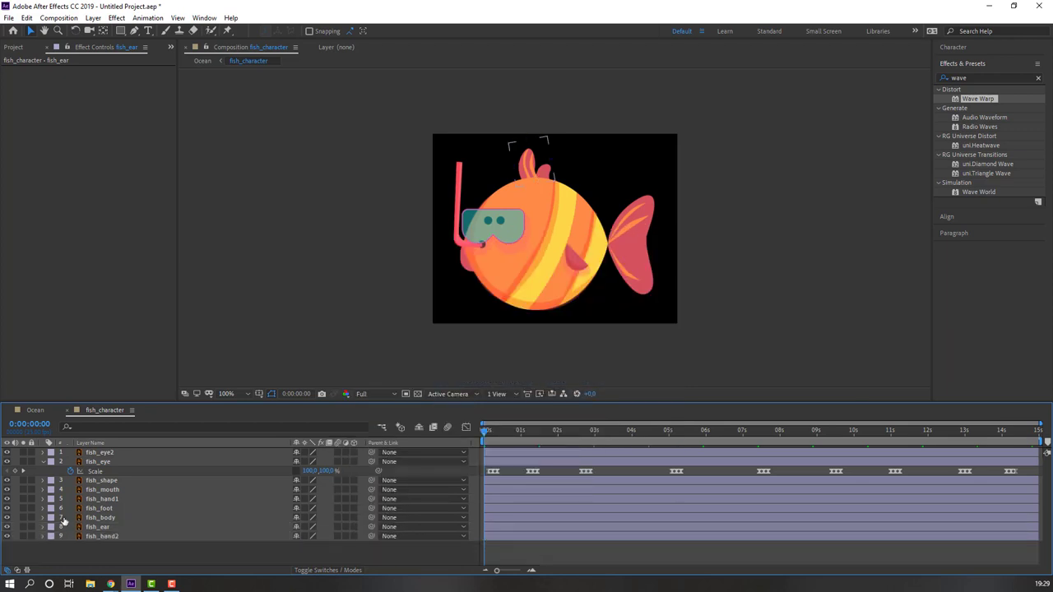
Step: Preview the fish animation, close the fish_character composition, and preview the whole Ocean scene
key(space)
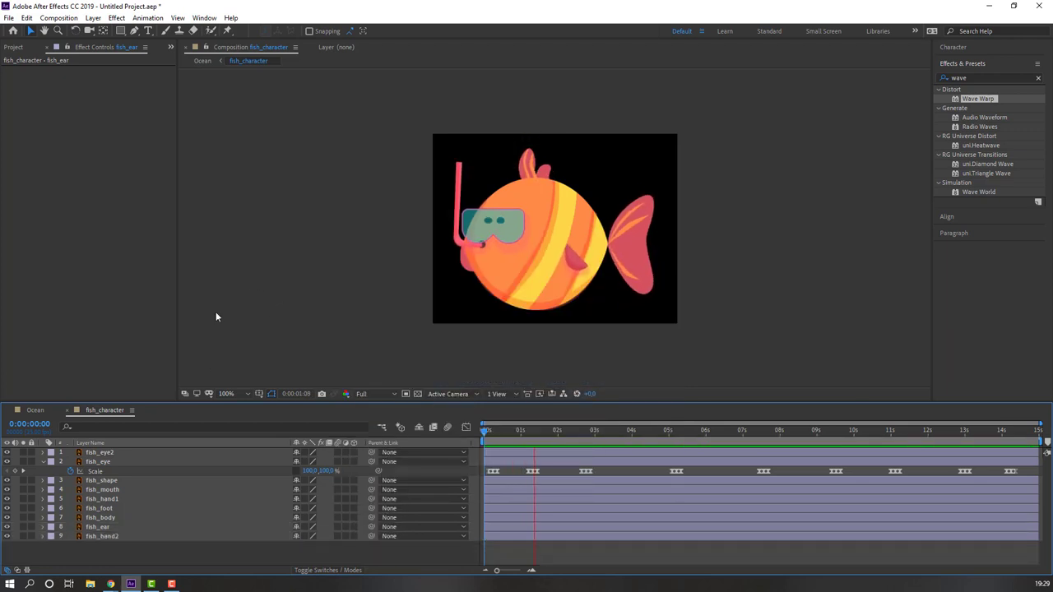
key(space)
click(66, 411)
key(space)
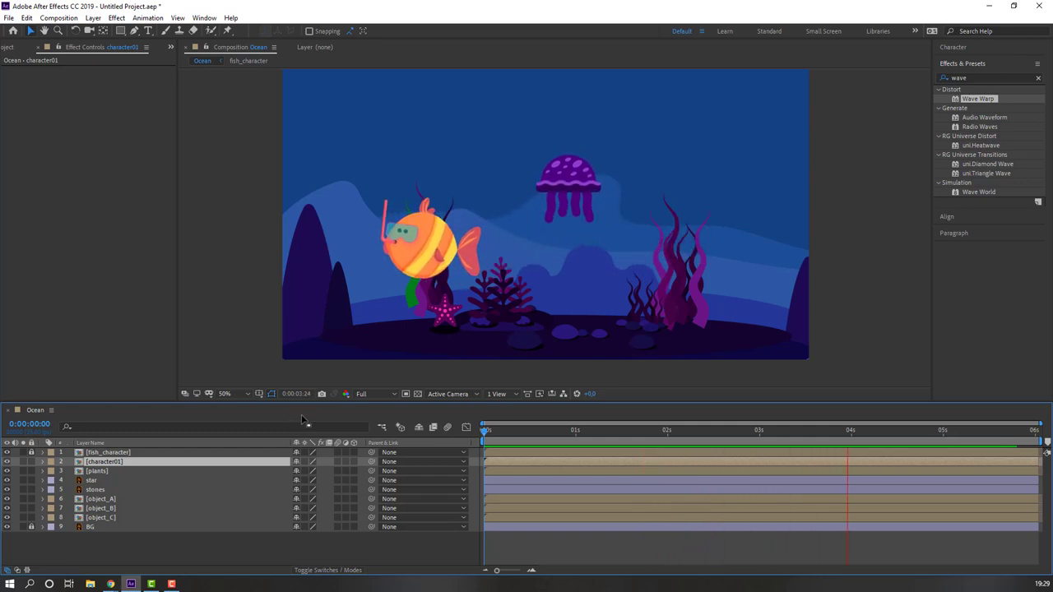
key(space)
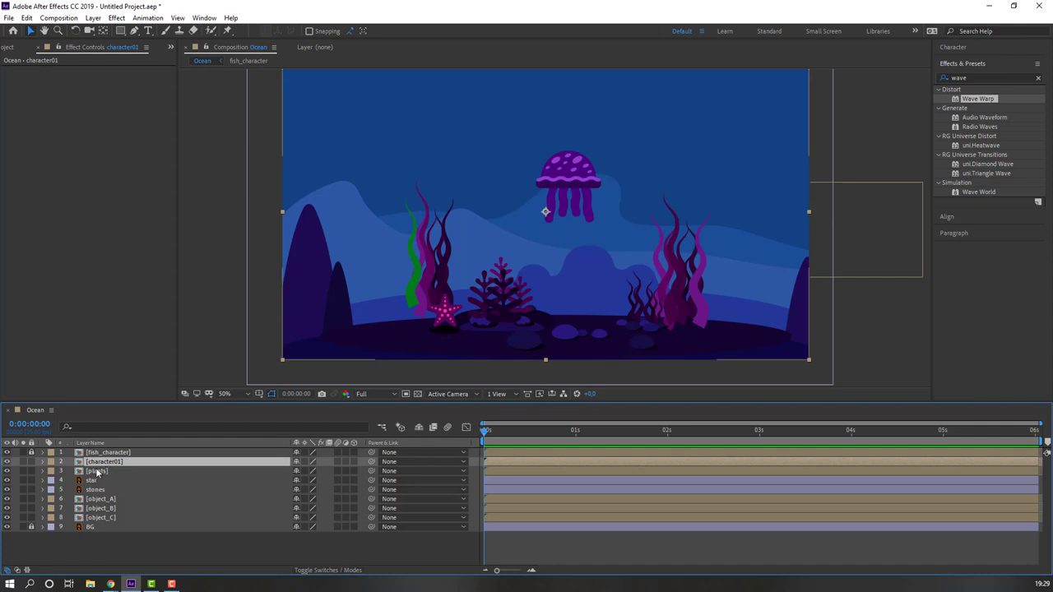
Step: Keyframe the character01 layer's Position in Ocean from 960, 879 at the start to 960, 570 at 6 seconds
key(p)
drag(320, 470, 1043, 438)
click(71, 471)
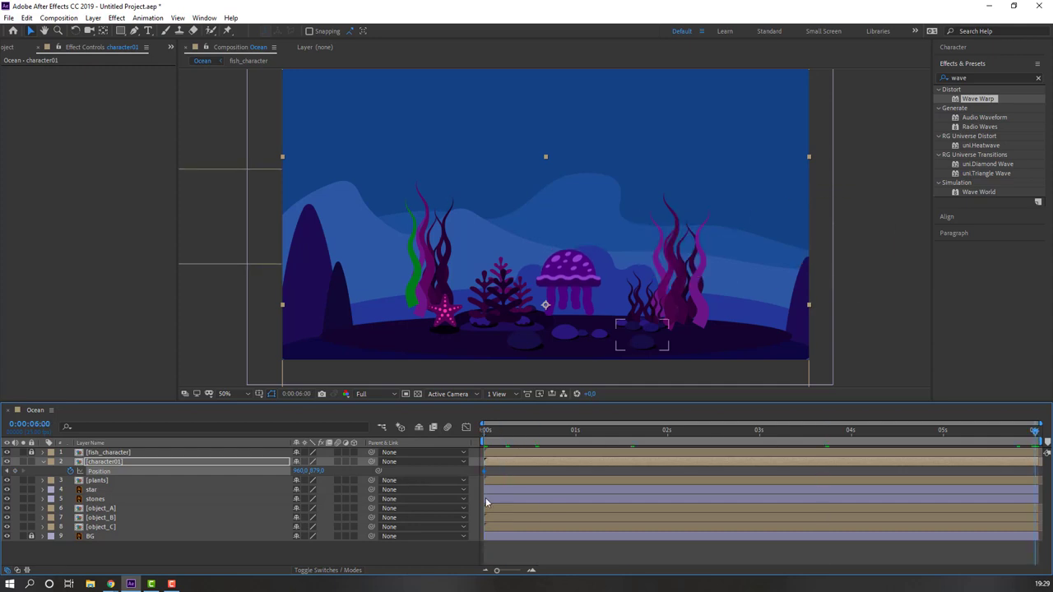
drag(316, 470, 128, 481)
Step: Preview the jellyfish's rise in the Ocean scene, then collapse and lock the character01 layer
key(space)
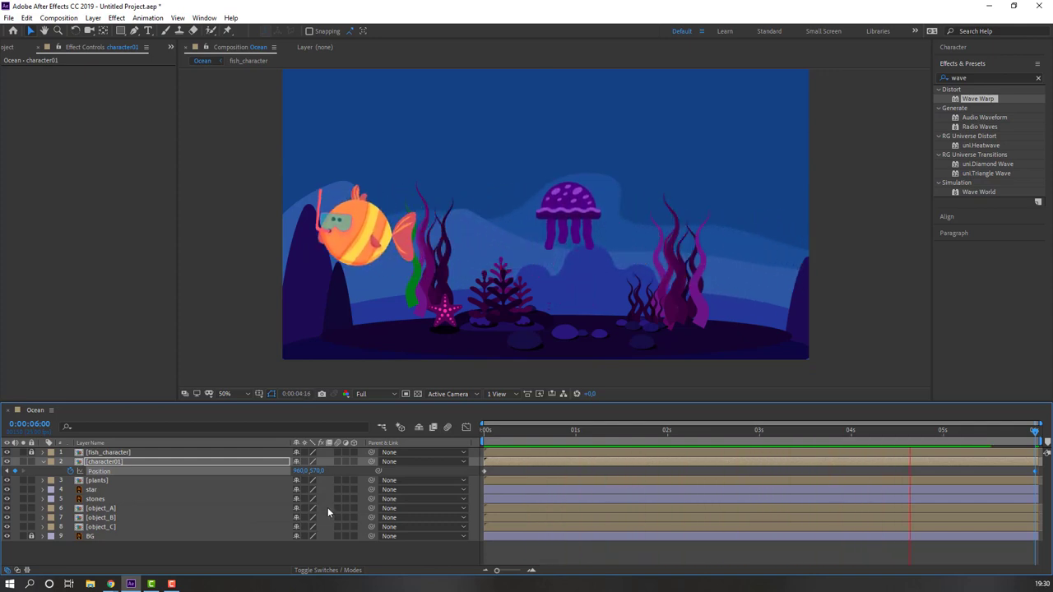
key(space)
click(43, 462)
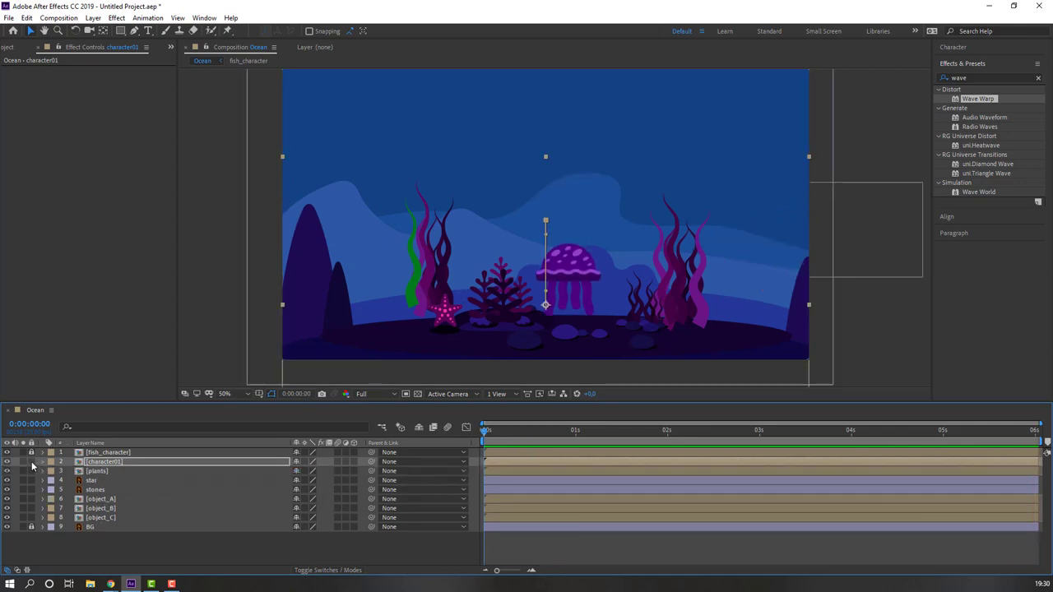
click(32, 463)
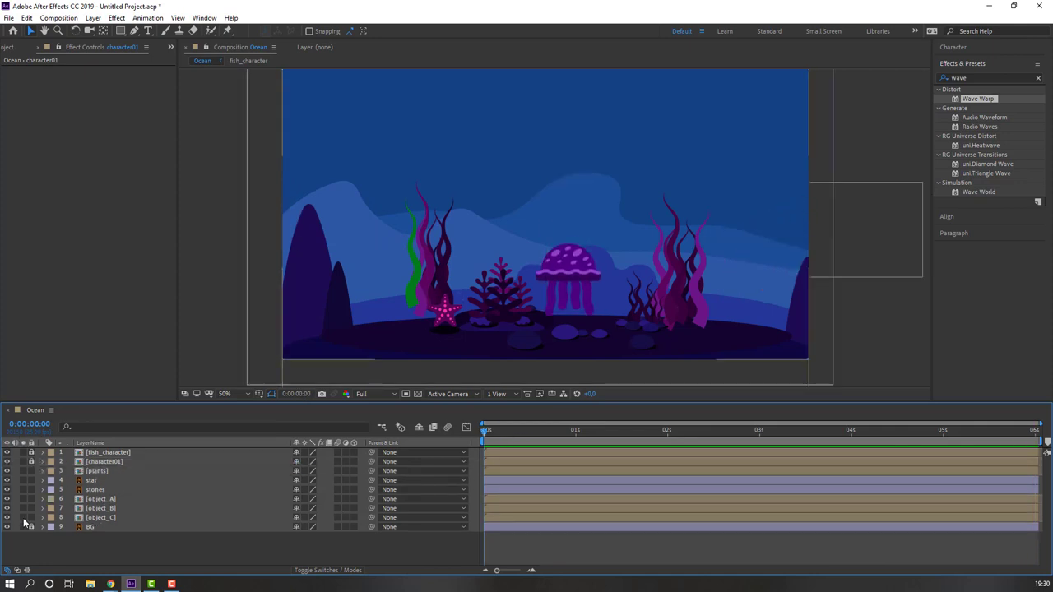
Step: Open the plants composition, solo plant1, and move its anchor point to the base of the stem
click(102, 472)
double_click(99, 472)
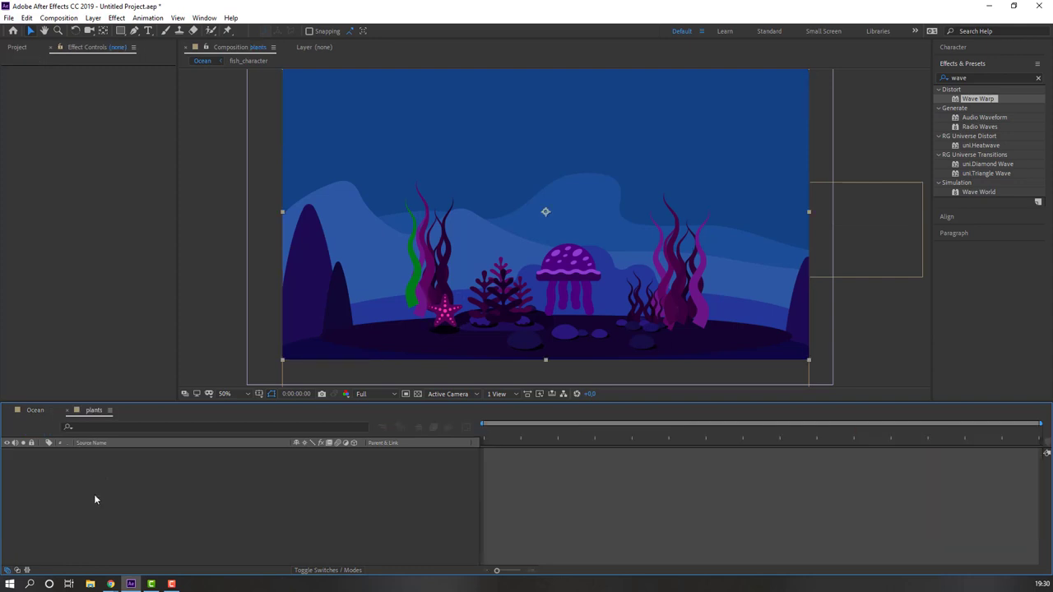
scroll(493, 349, up, 4)
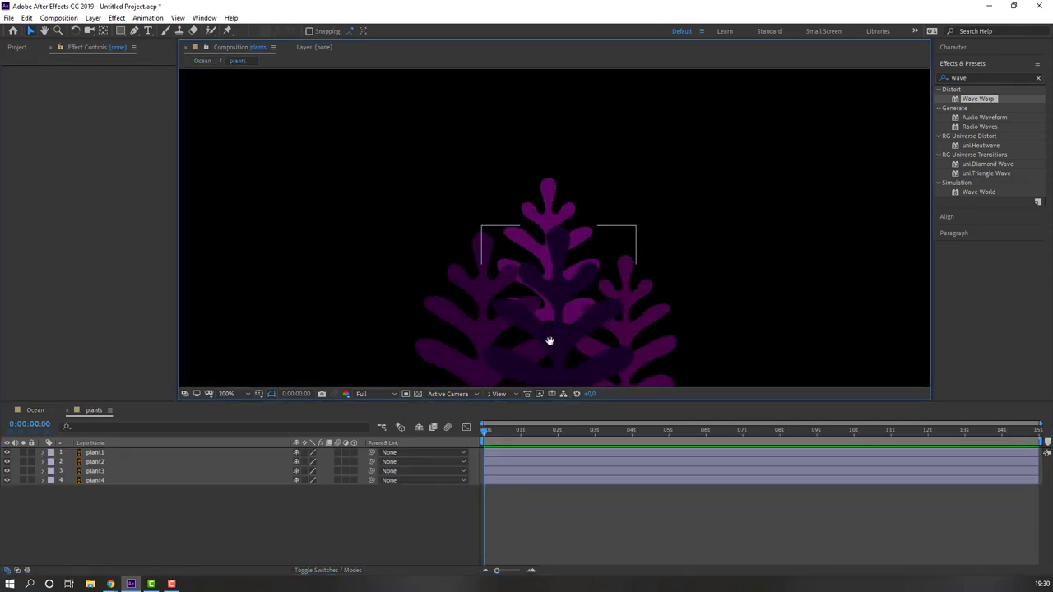
click(85, 454)
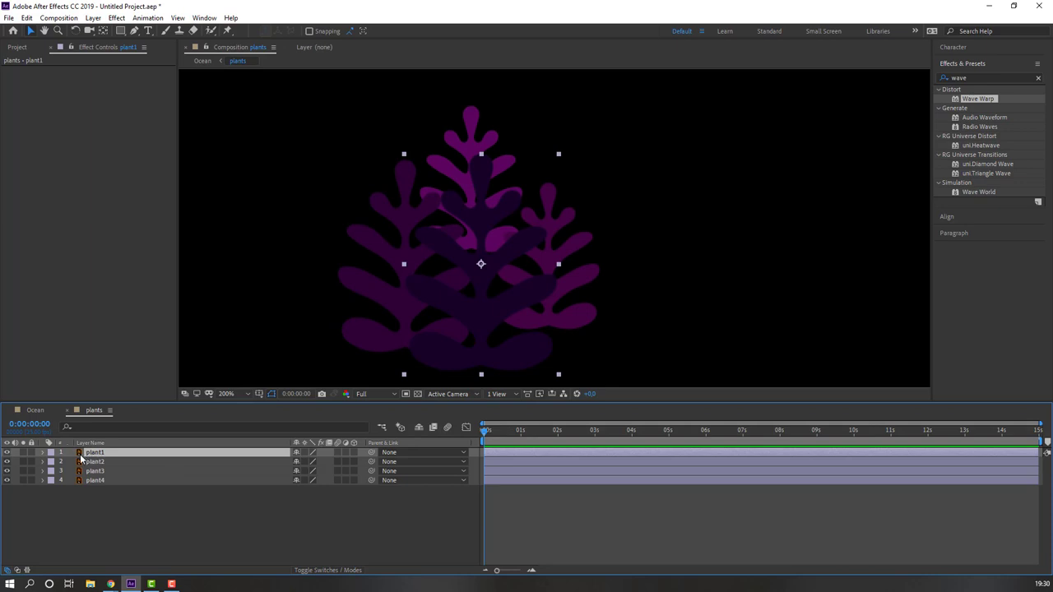
click(23, 453)
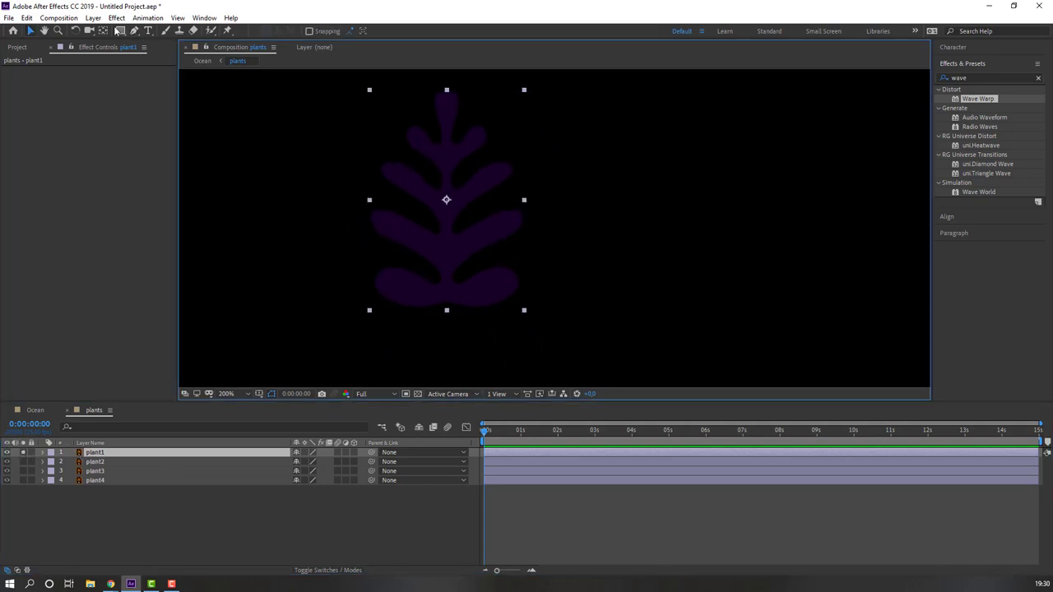
drag(447, 200, 447, 298)
Step: Move the soloed plant2 layer's anchor point to the base of its stem and turn its solo off
key(ctrl+Down)
click(30, 30)
click(102, 32)
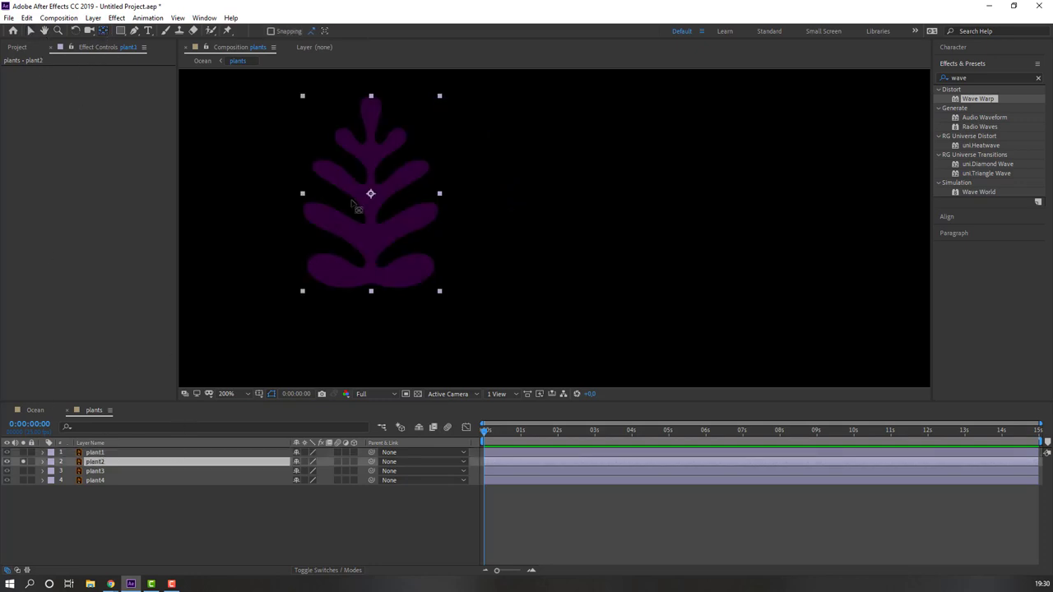
drag(371, 201, 374, 285)
click(31, 30)
click(23, 461)
Step: Solo plant3, move its anchor point to the base of its stem, and turn the solo off
click(23, 470)
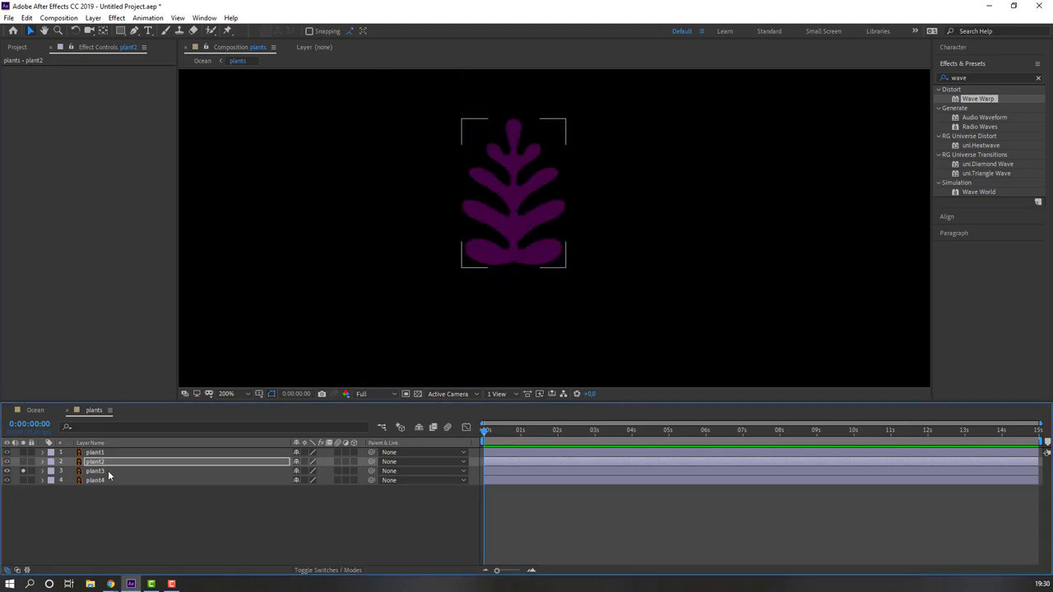
click(107, 470)
click(103, 31)
drag(513, 194, 514, 255)
click(37, 31)
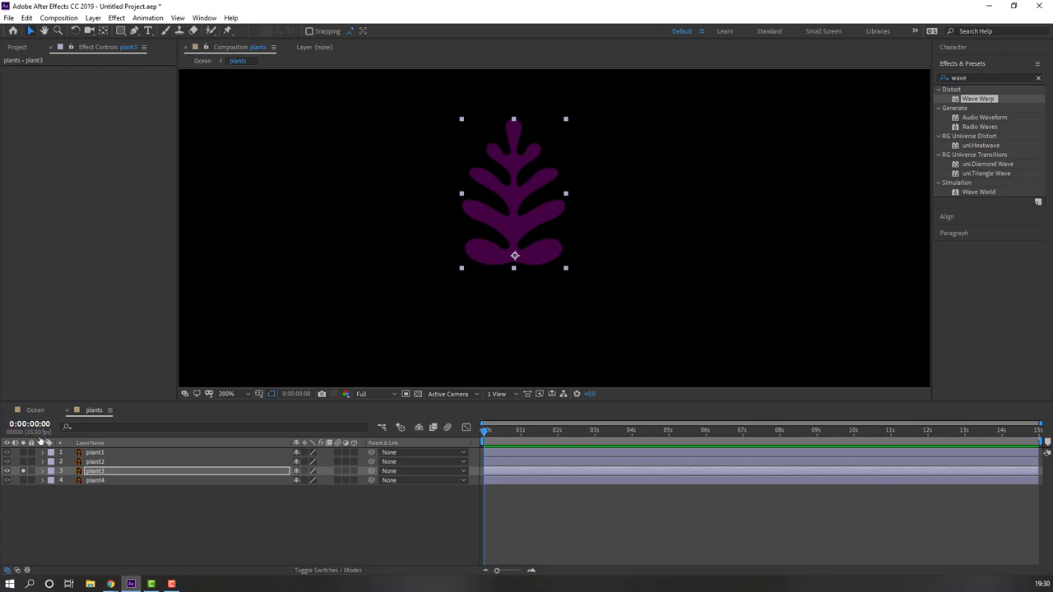
click(23, 470)
Step: Solo plant4, place its anchor point at the bottom of its stem, and unsolo the layer
click(23, 479)
click(92, 481)
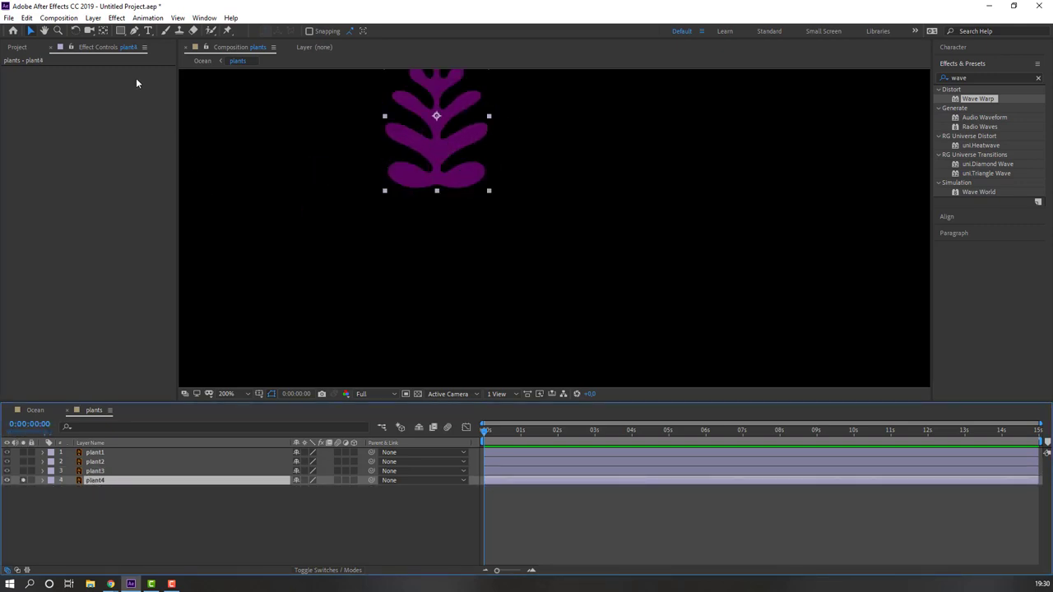
click(102, 31)
drag(436, 116, 436, 183)
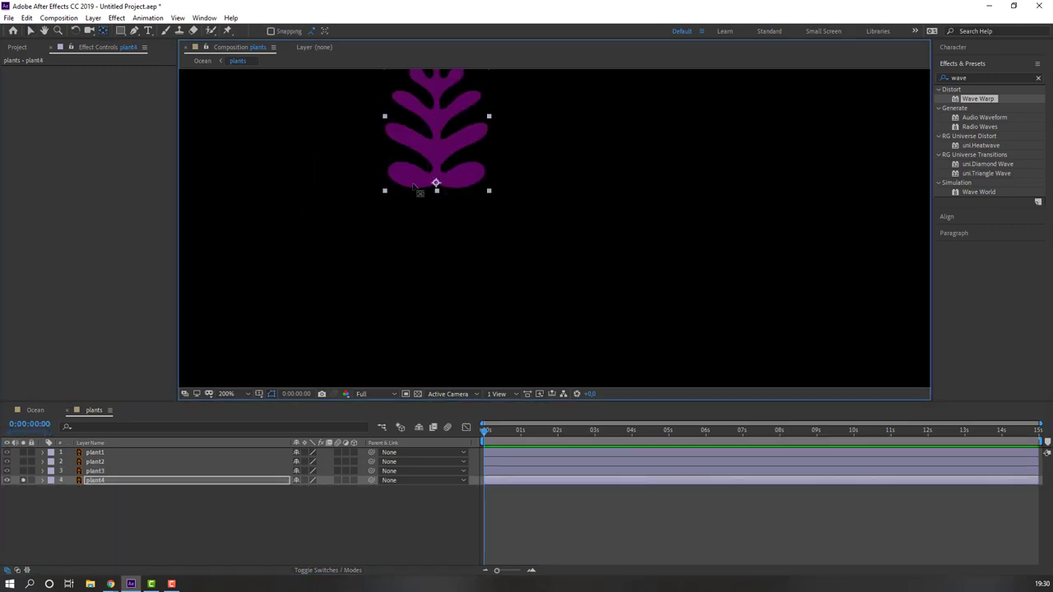
click(30, 32)
click(23, 480)
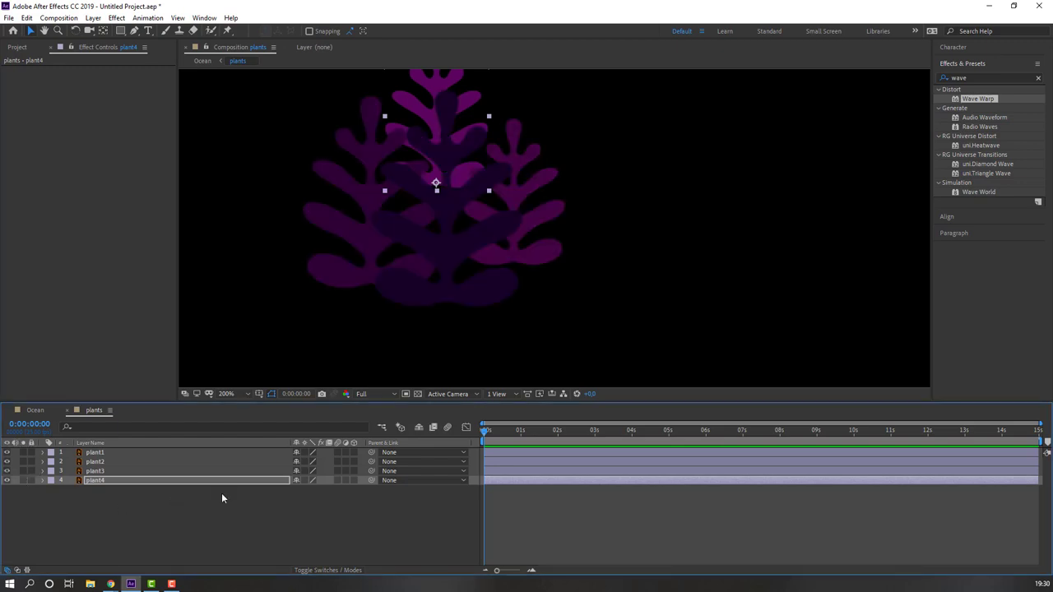
Step: Apply the Wiggle - rotation preset to plant1 and set its Wiggle Speed to 0.5
click(969, 78)
text(wiggle)
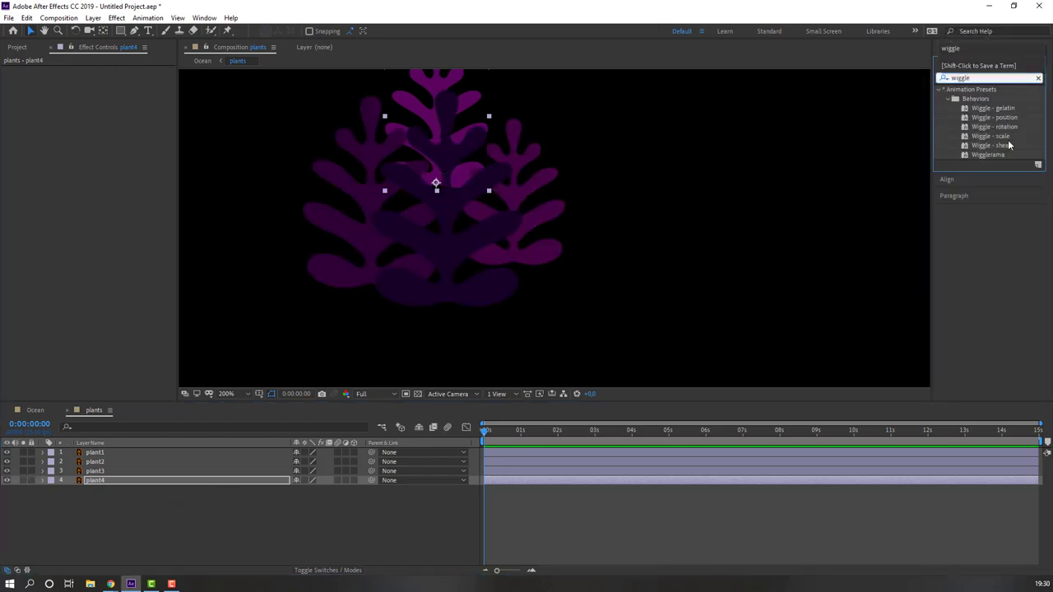
click(1005, 128)
drag(979, 127, 122, 453)
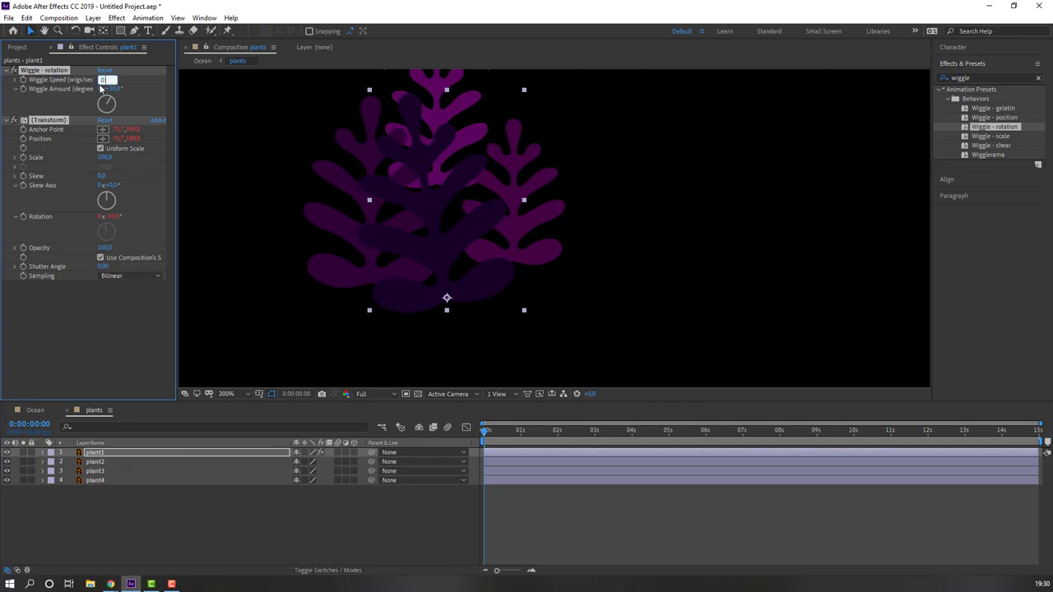
key(Return)
Step: Preview plant1's sway and try a Wiggle Amount of 10°
key(space)
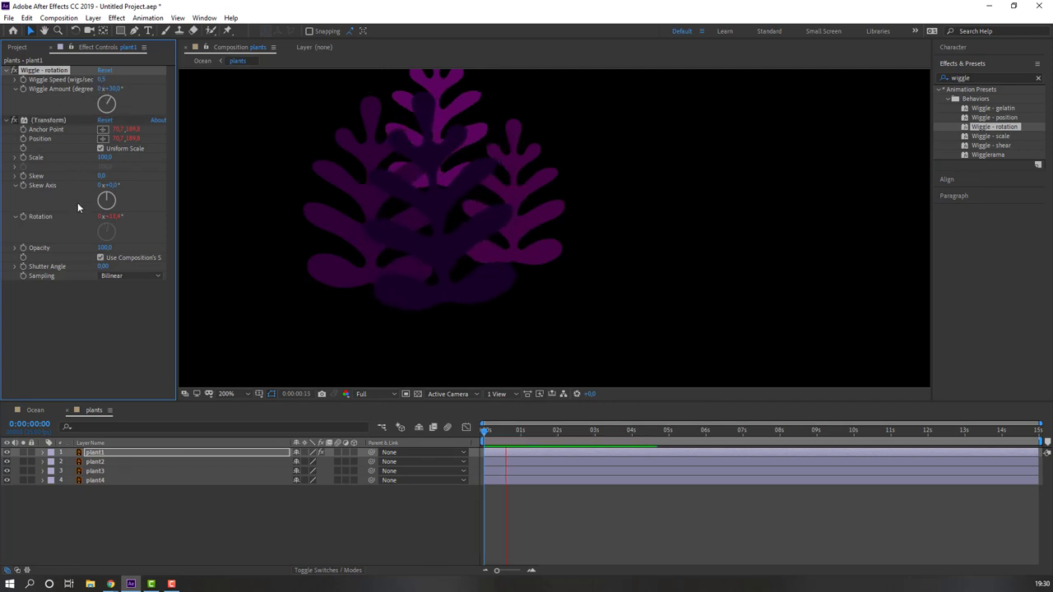
key(space)
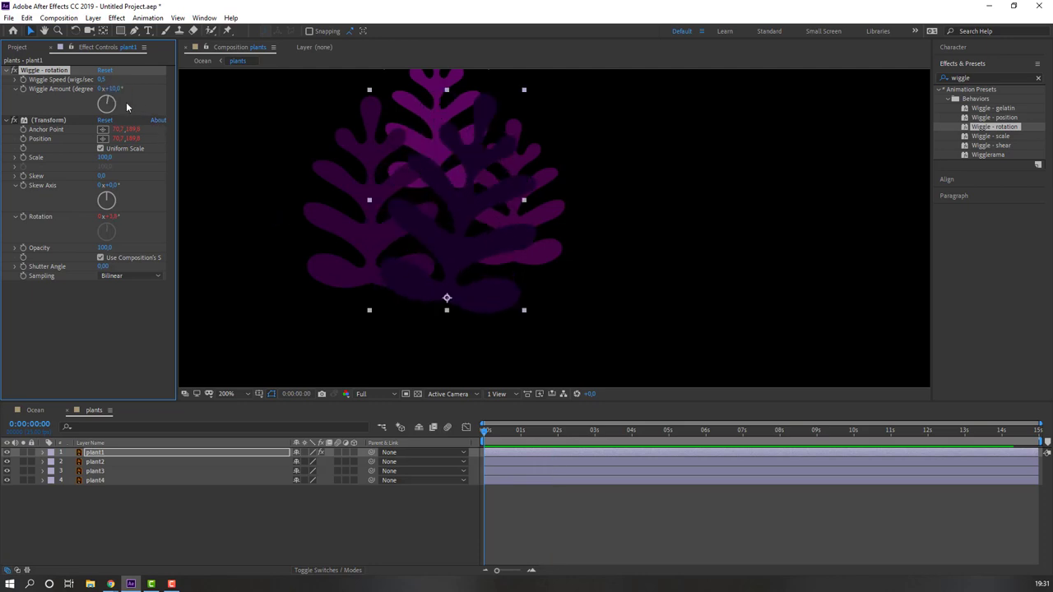
key(space)
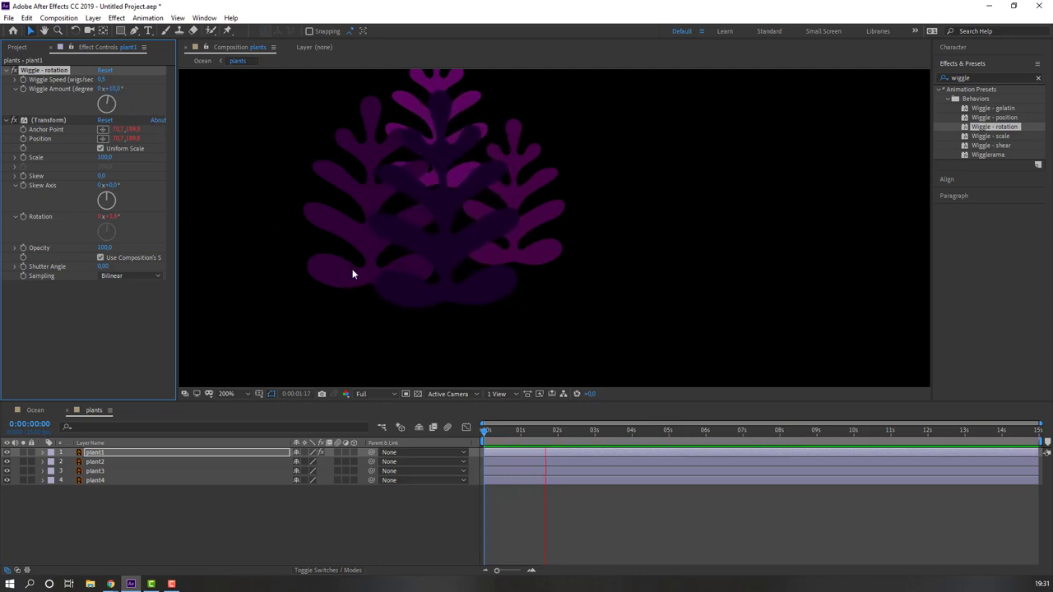
key(space)
Step: Set plant1's Wiggle Amount to 7° and preview the sway
click(113, 89)
text(70)
key(Return)
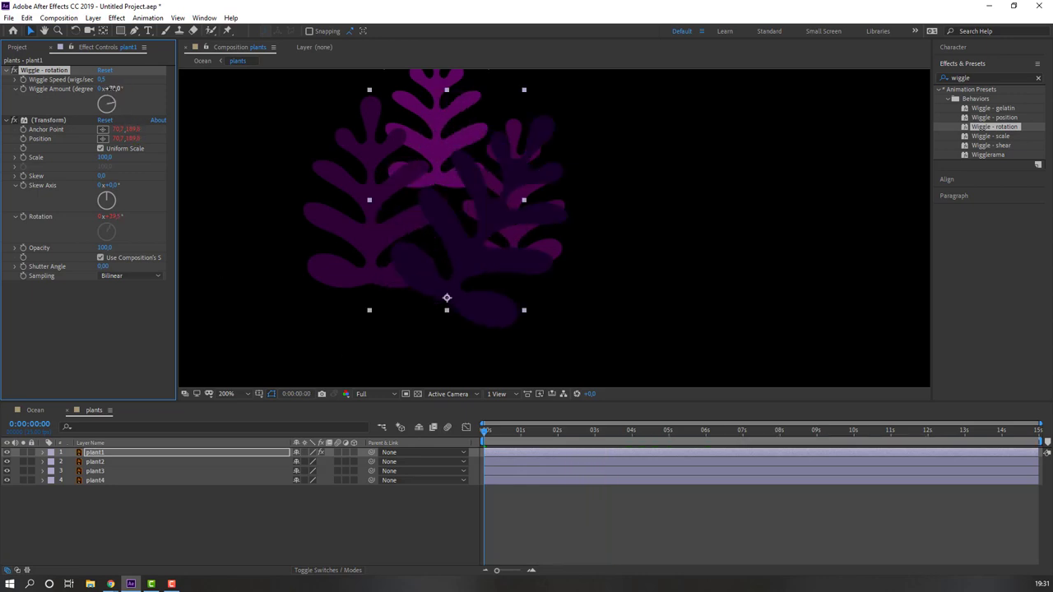
key(space)
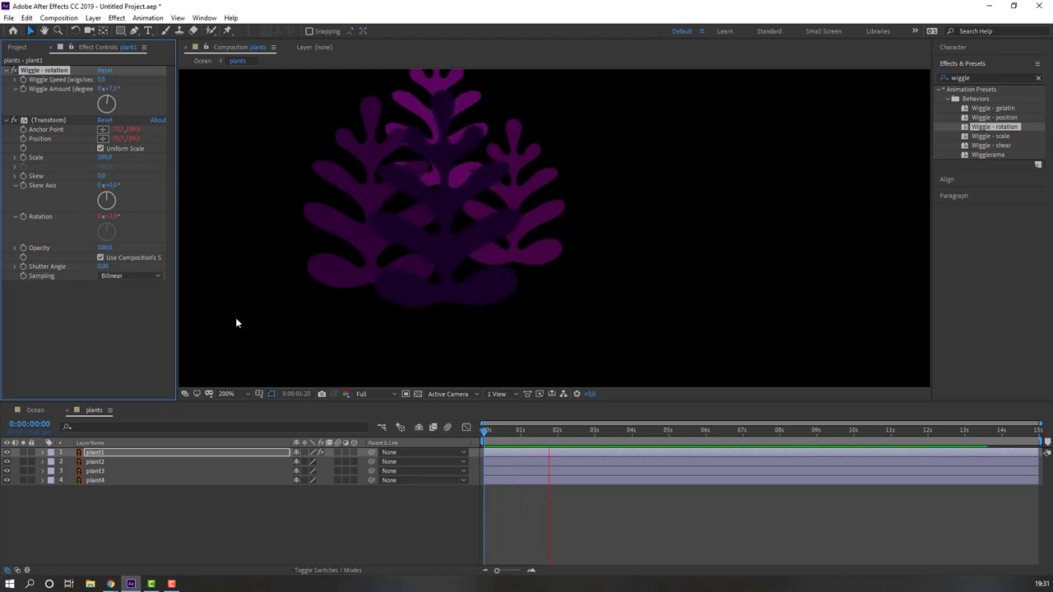
key(space)
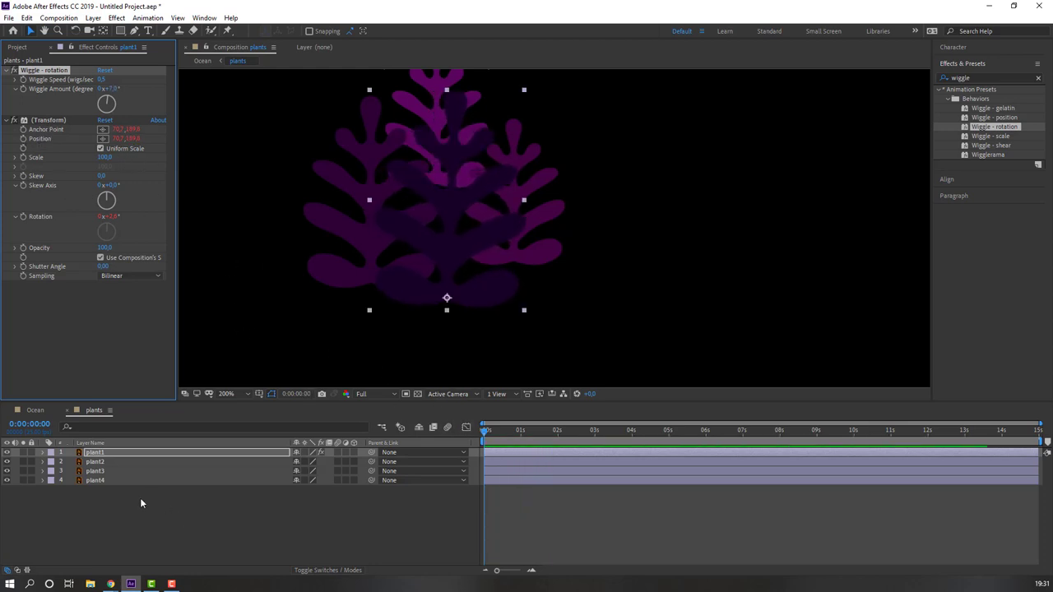
Step: Apply the Wiggle - rotation preset to plant2 with a Wiggle Amount of 7° and preview the result
click(100, 463)
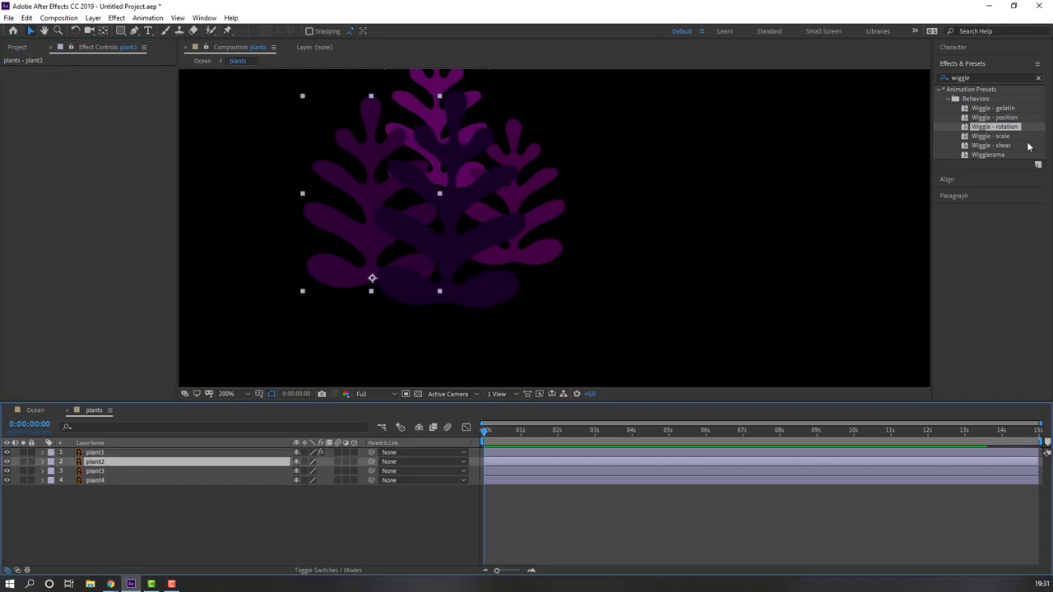
drag(990, 129, 107, 462)
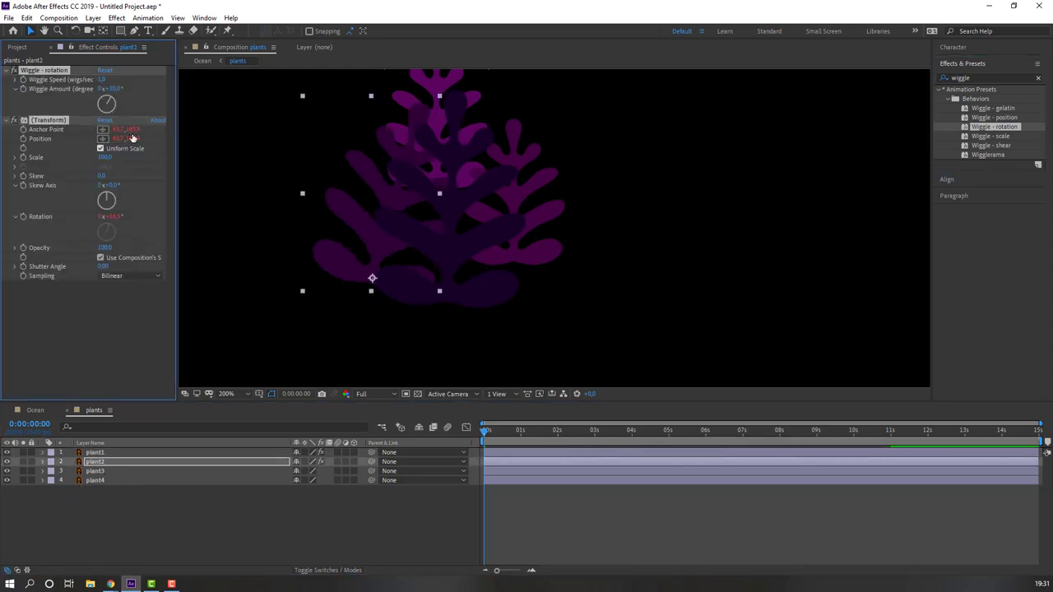
click(111, 88)
text(7)
key(Return)
key(space)
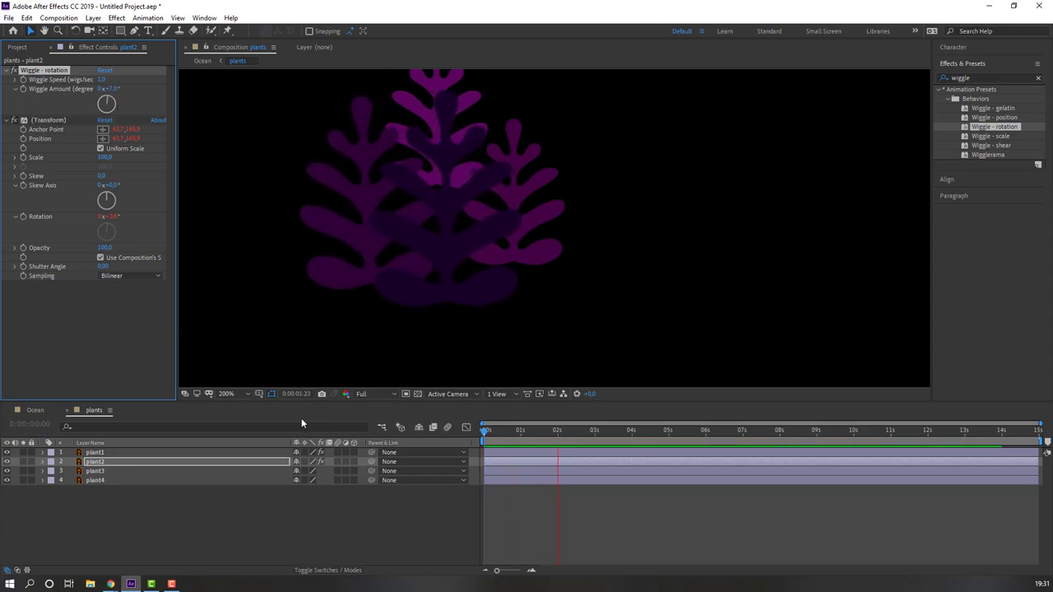
key(space)
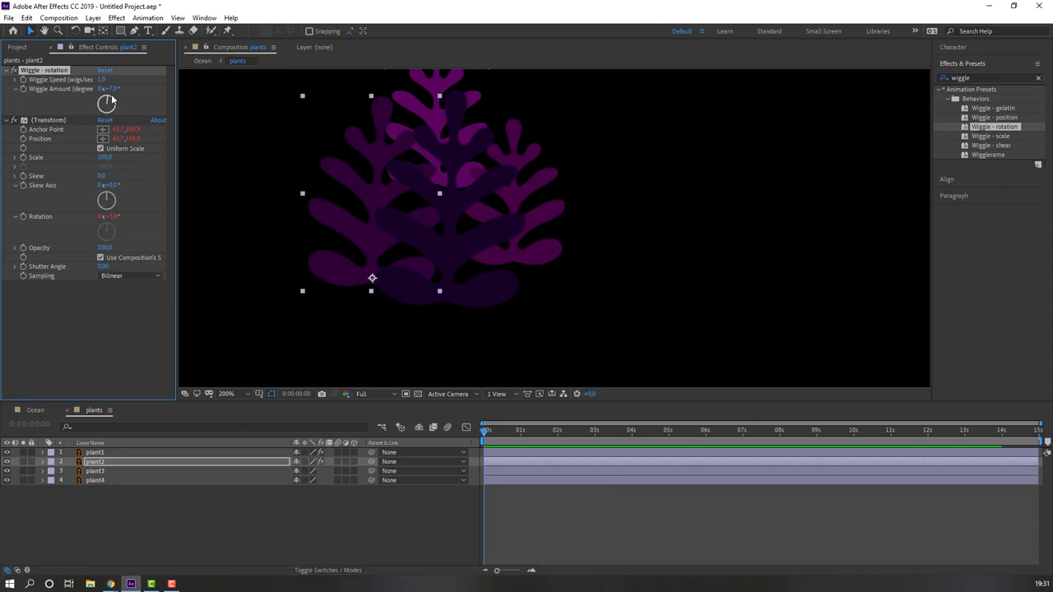
Step: Set plant2's Wiggle Speed to 0.5 and select both its Wiggle - rotation and Transform effects
click(106, 79)
key(Return)
click(64, 124)
ctrl+click(47, 70)
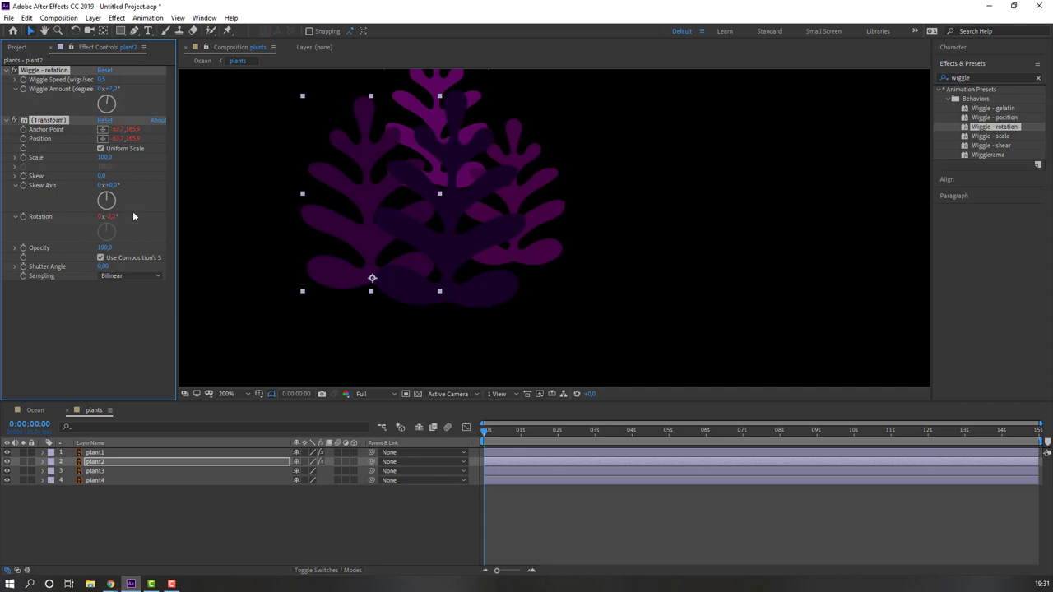
Step: Copy plant2's Wiggle - rotation and Transform effects to plant3 and plant4, and preview all plants swaying
click(93, 532)
drag(84, 523, 125, 472)
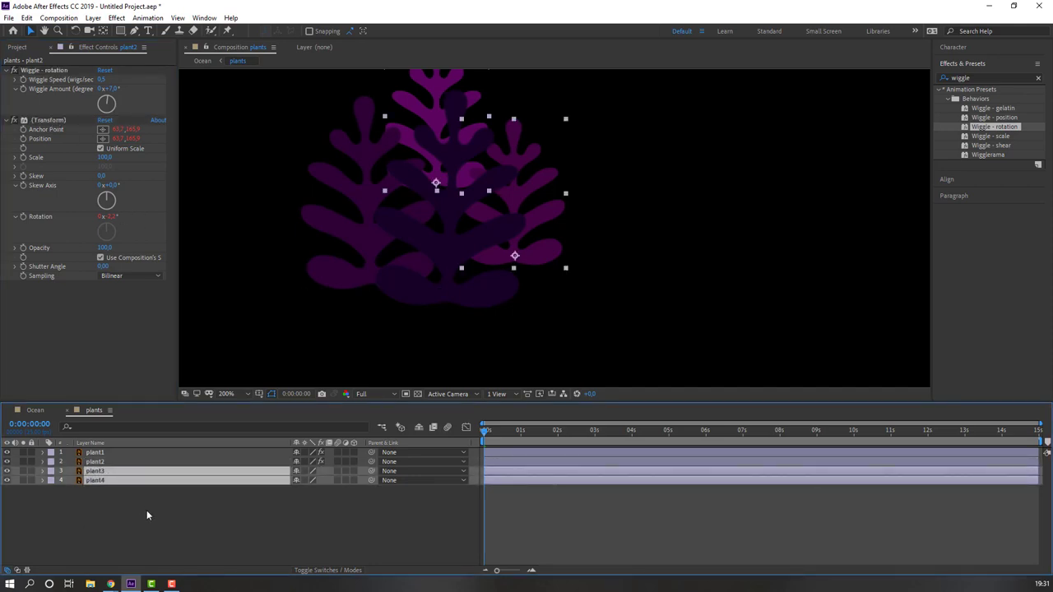
key(space)
click(146, 516)
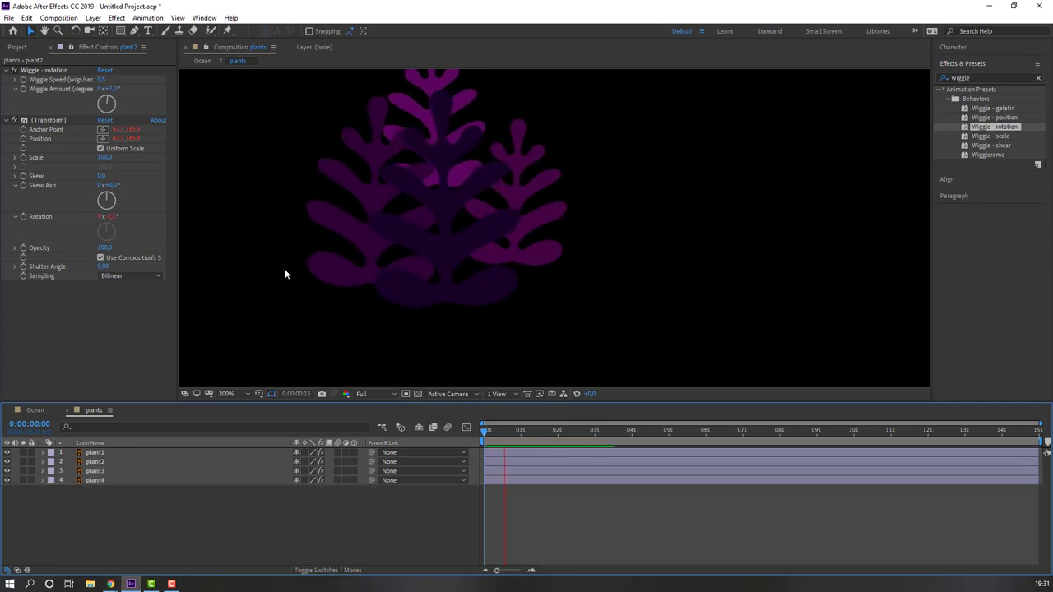
scroll(317, 289, down, 1)
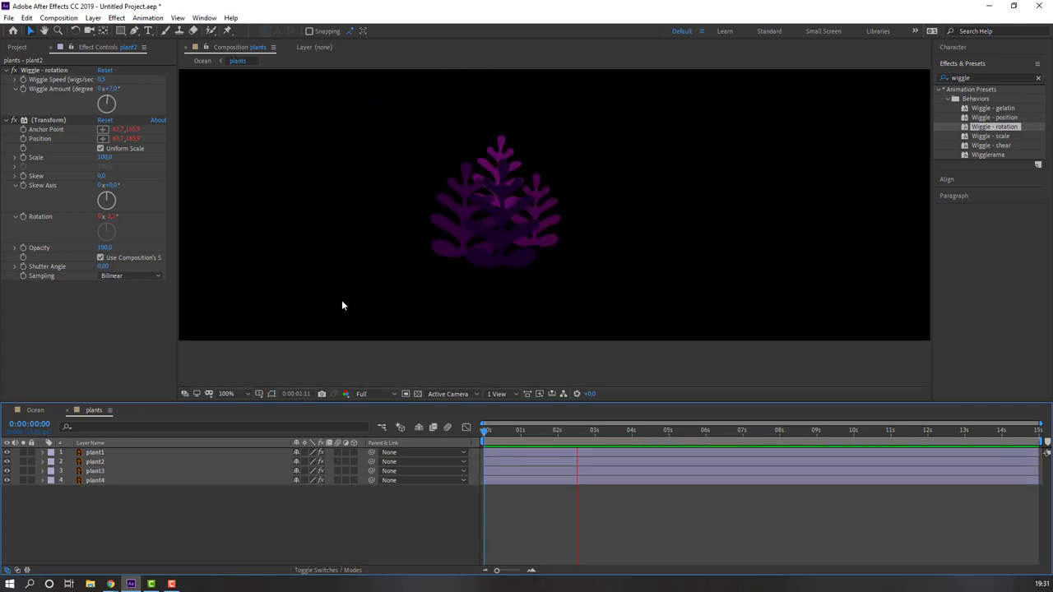
Step: Return to the Ocean composition, place the star layer above plants, and move the plants slightly closer to the starfish
click(66, 411)
key(space)
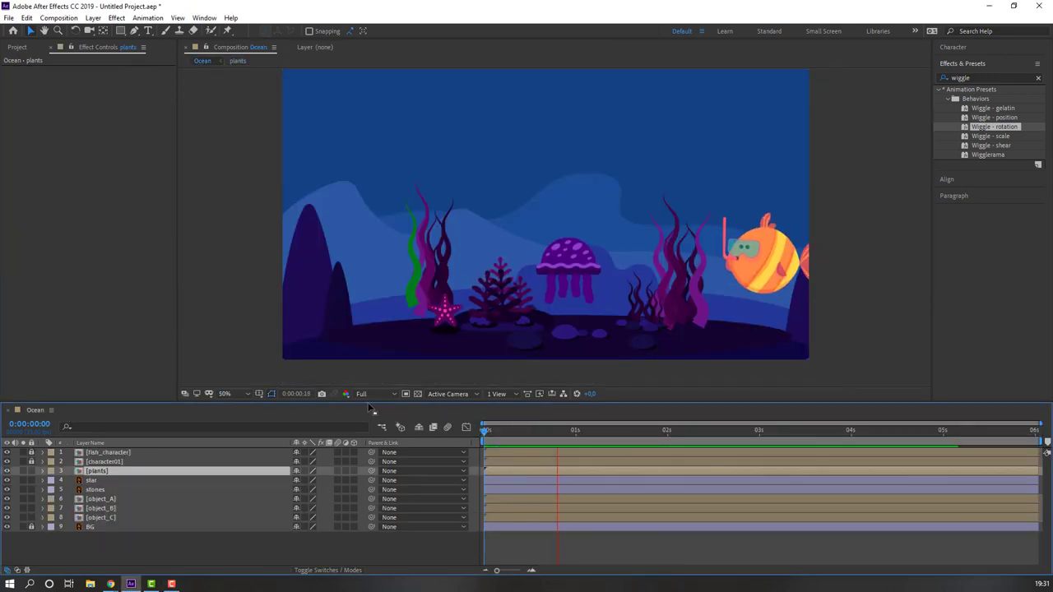
scroll(533, 337, up, 2)
key(space)
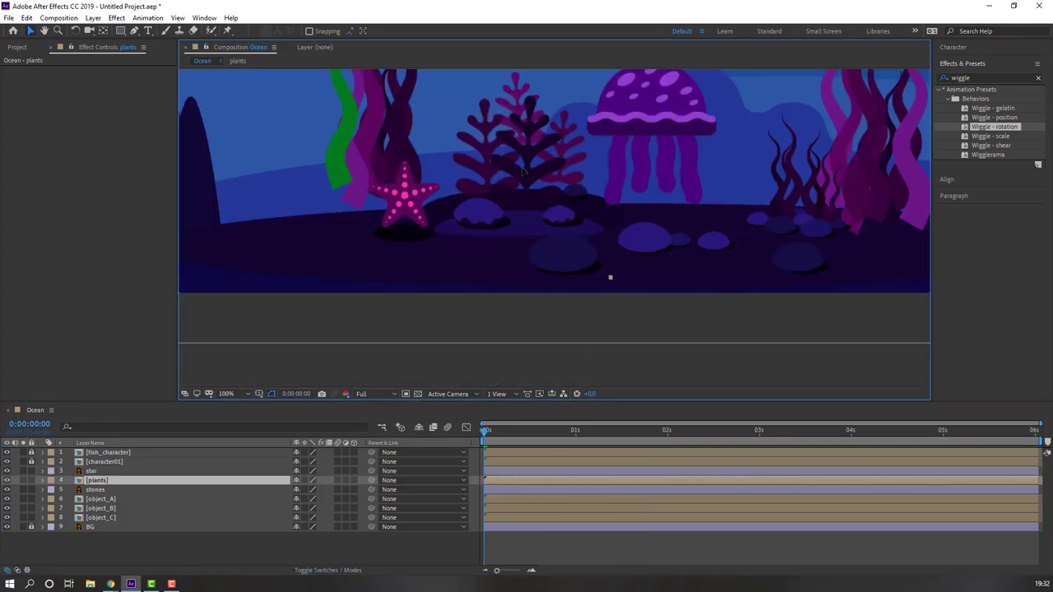
drag(499, 186, 509, 177)
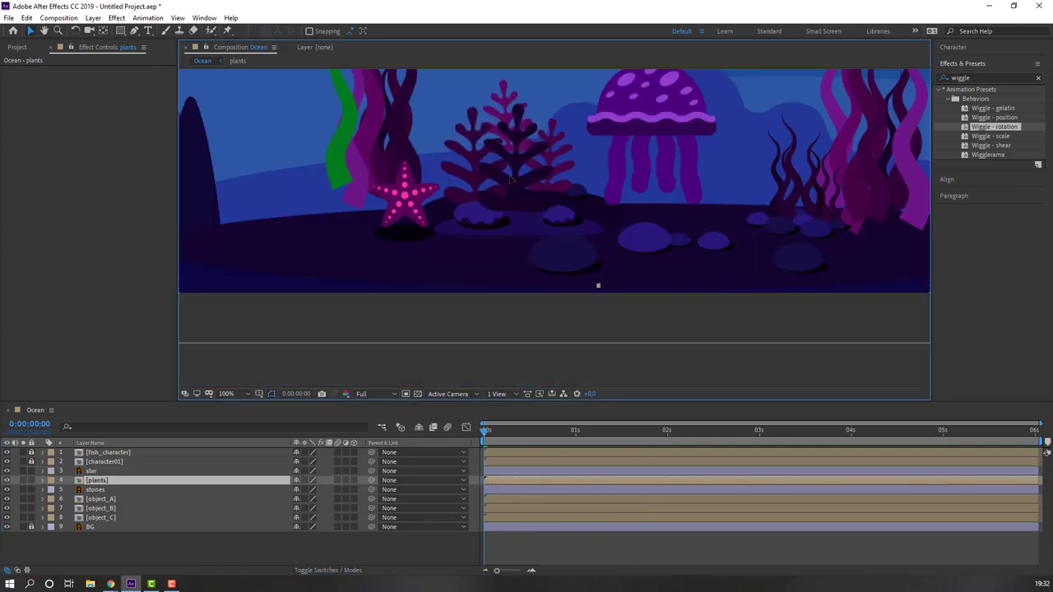
scroll(427, 325, down, 4)
scroll(384, 326, up, 4)
scroll(543, 169, down, 2)
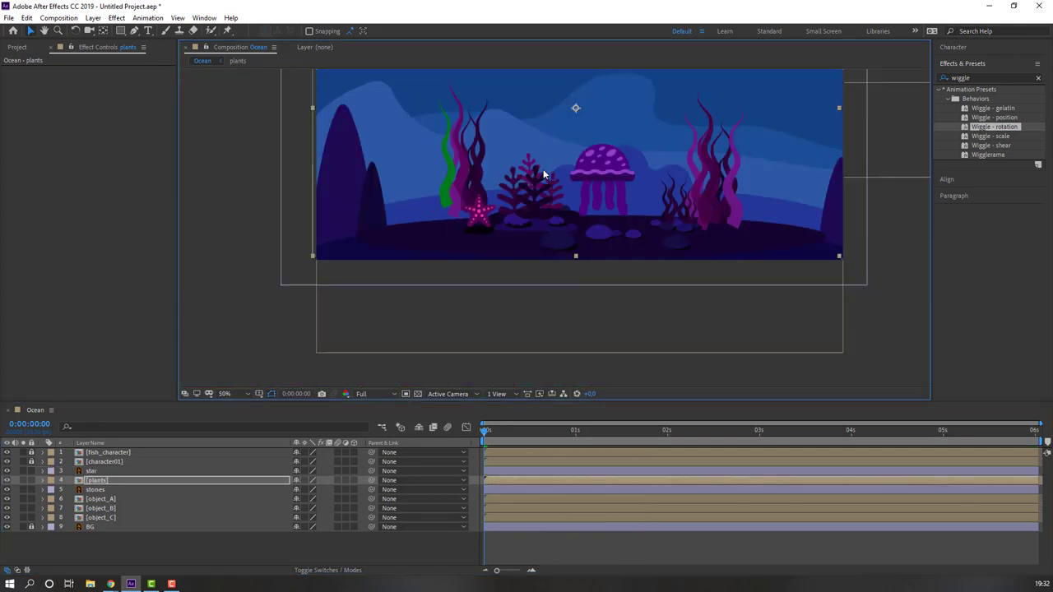
Step: Open the object_A composition, find the Wave Warp effect, and apply it to layer A1
click(96, 499)
double_click(93, 500)
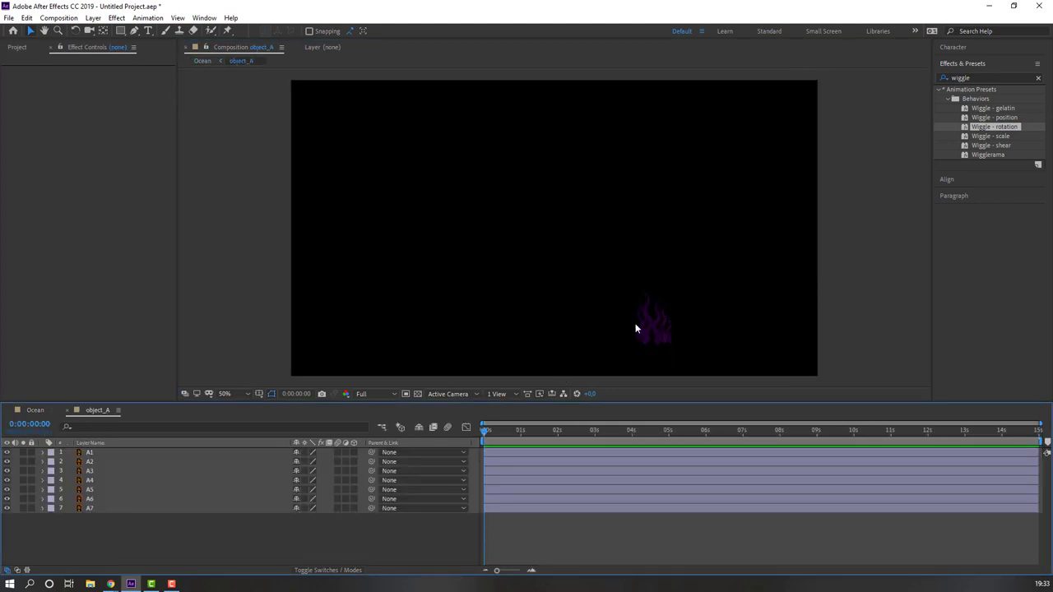
scroll(369, 145, up, 4)
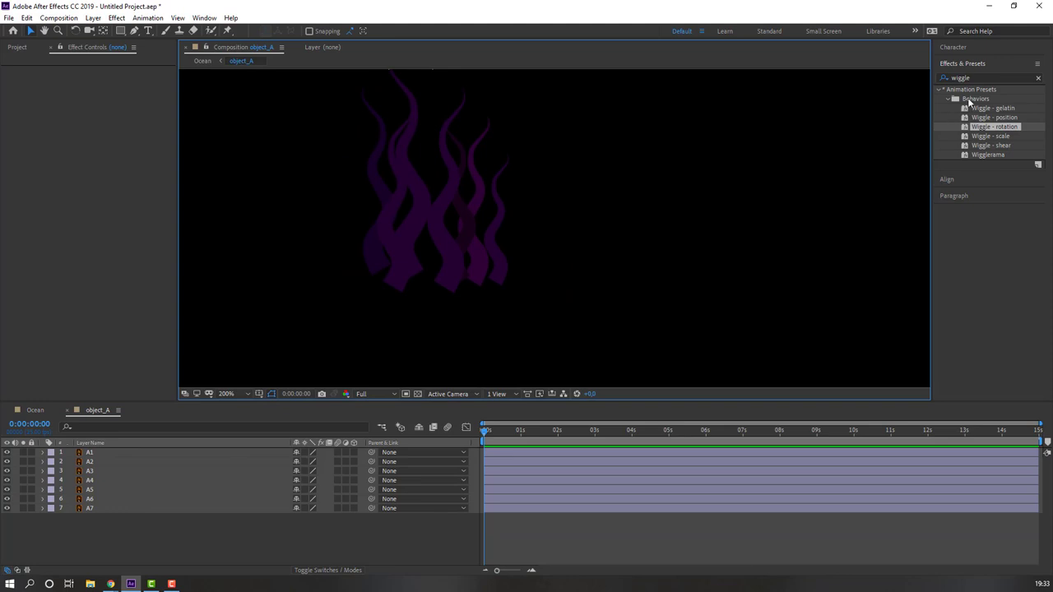
click(979, 78)
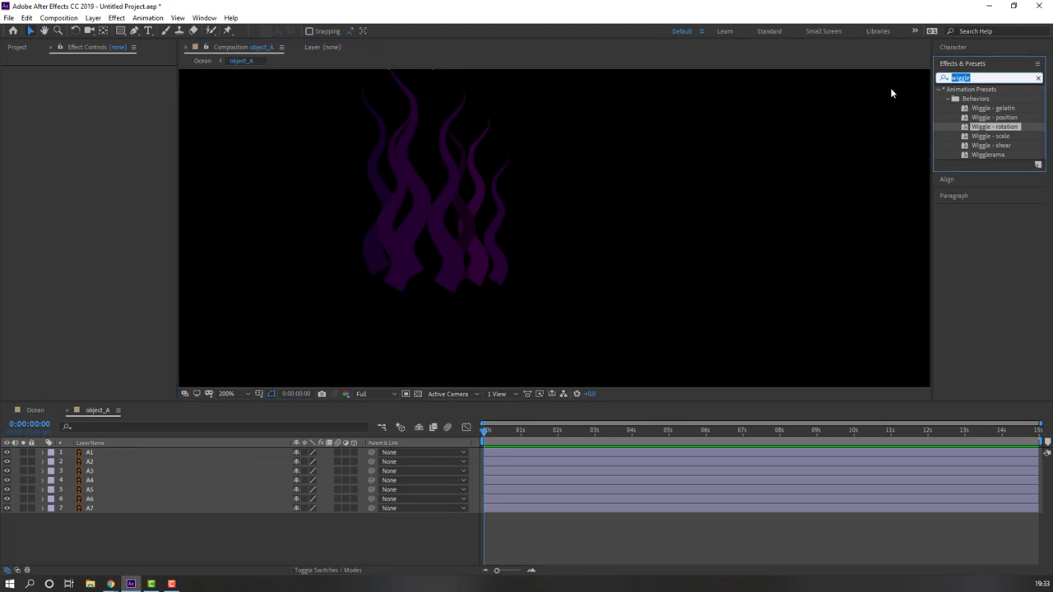
text(wave)
drag(977, 98, 88, 460)
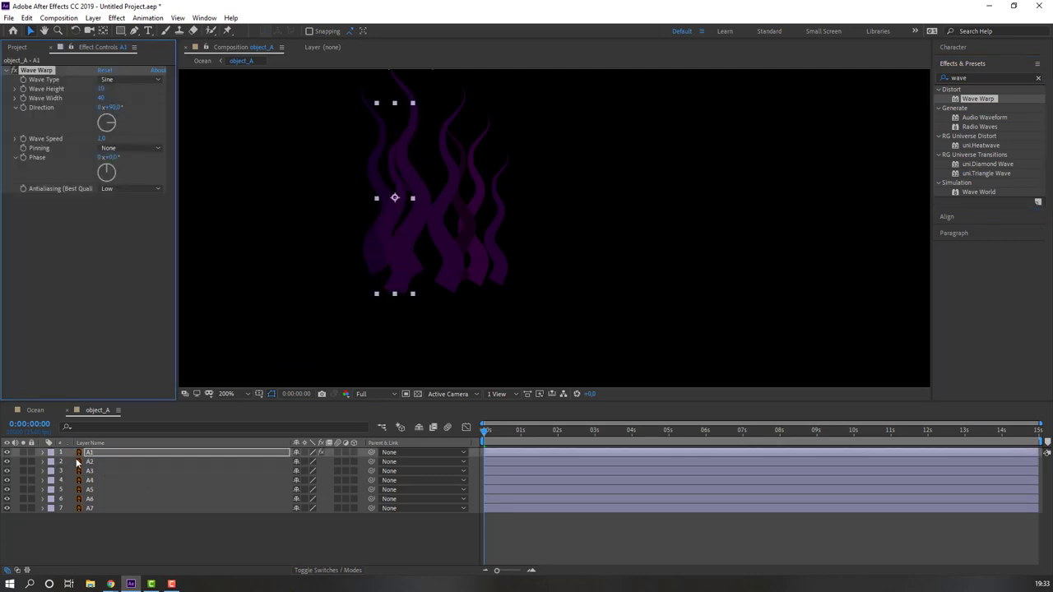
Step: Set Pinning to All Edges in A1's Wave Warp and preview the motion
click(123, 149)
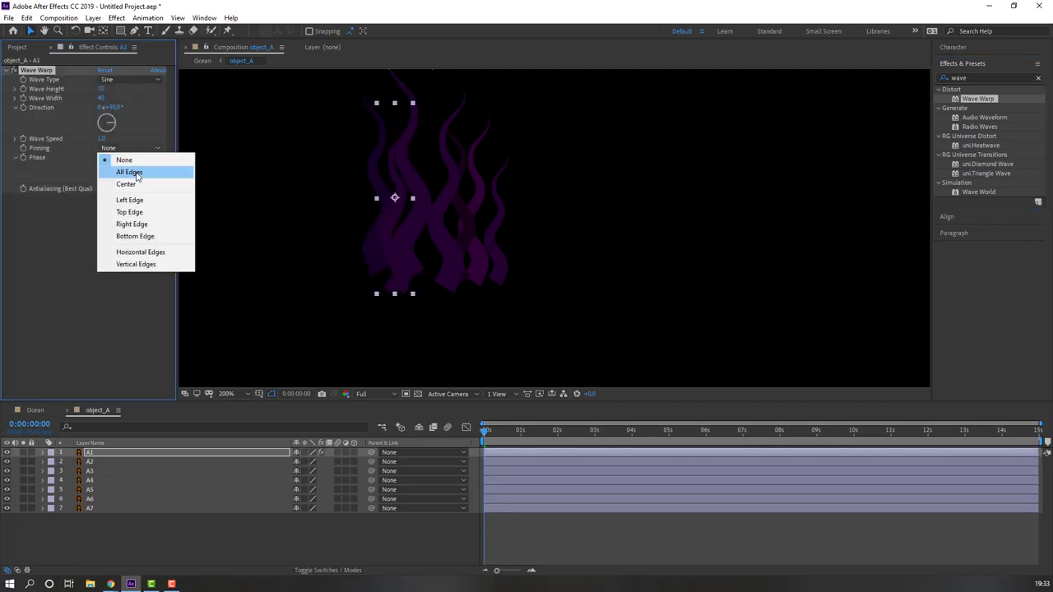
click(129, 172)
key(space)
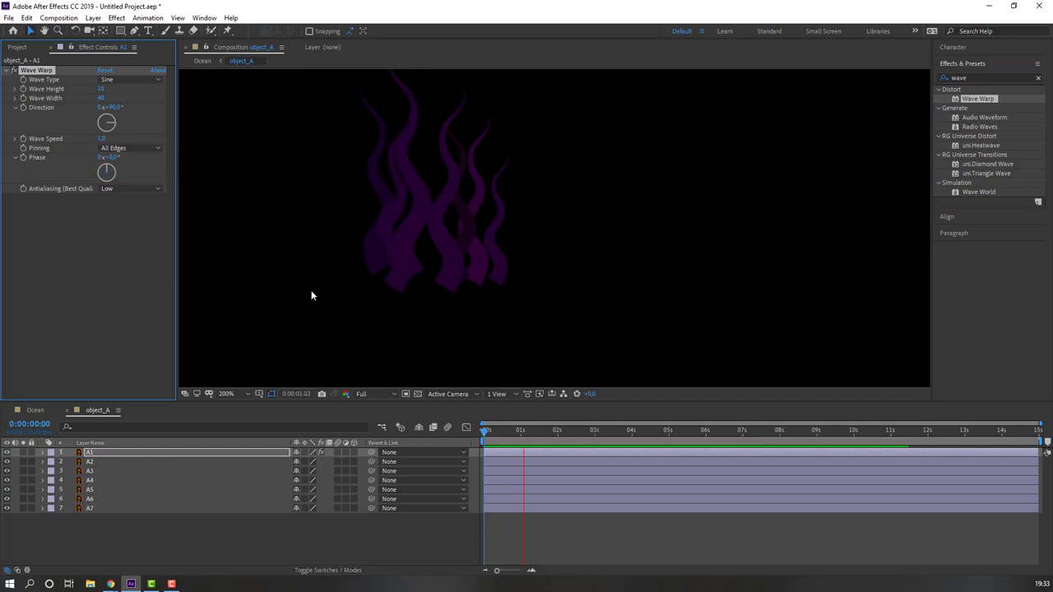
key(space)
Step: Set A1's Wave Width to 20 and Wave Height to 5, previewing the wave after each change
click(101, 98)
text(20)
key(Return)
key(space)
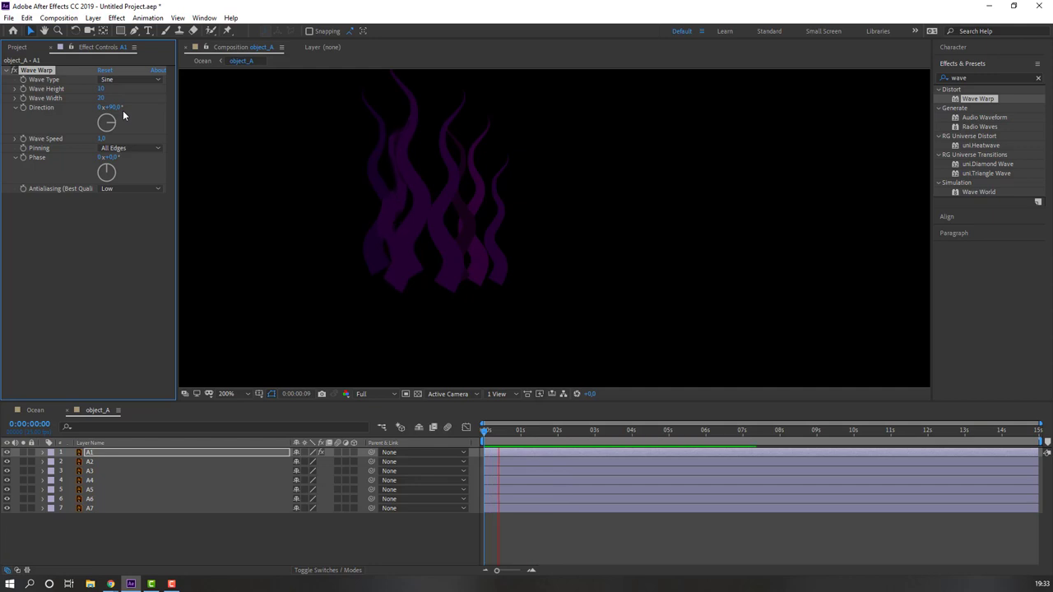
key(space)
click(99, 89)
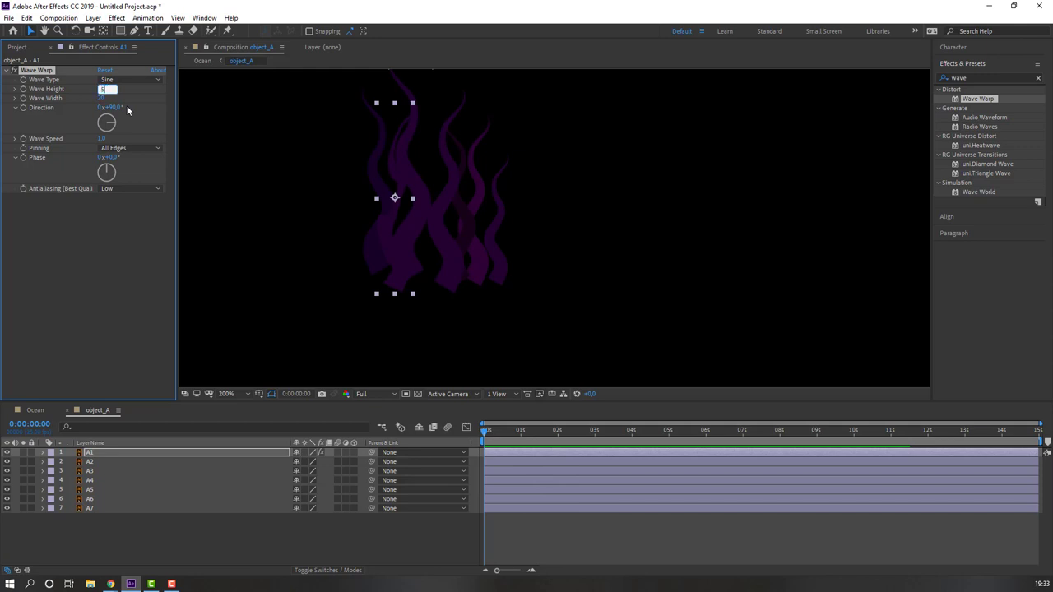
key(space)
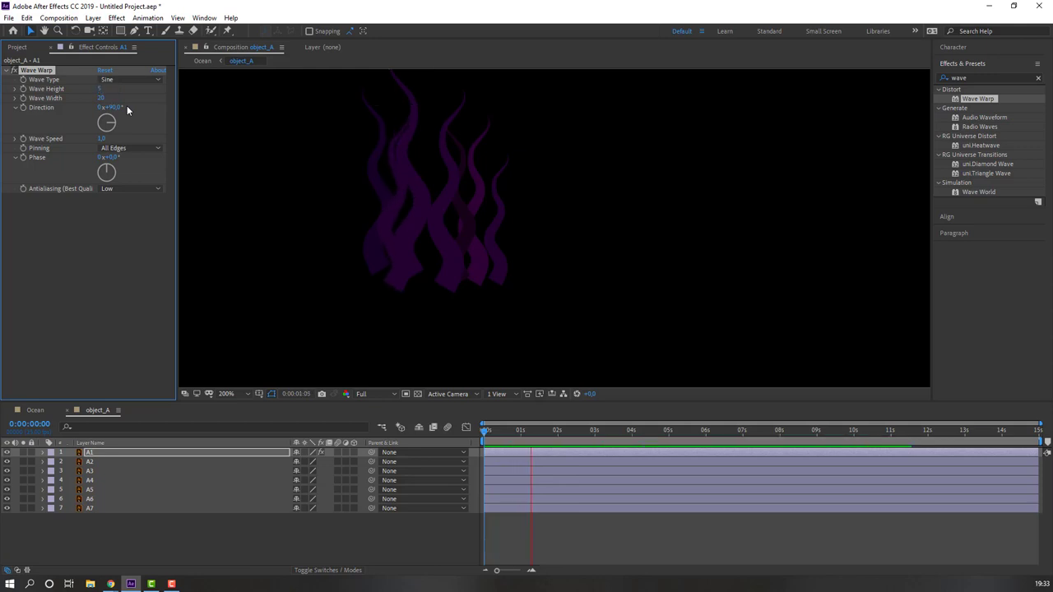
click(440, 434)
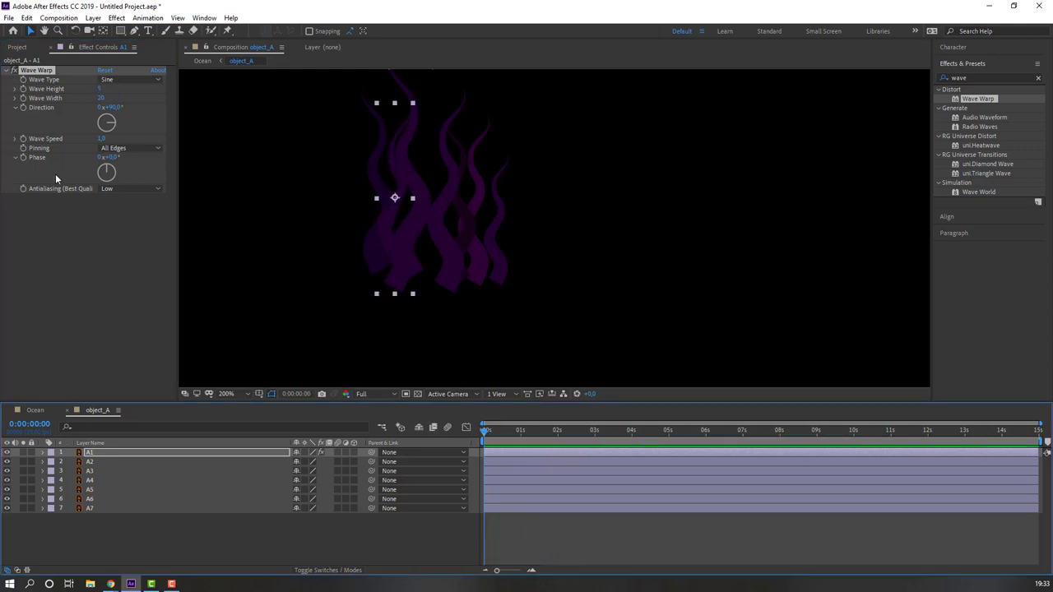
Step: Copy A1's Wave Warp effect to layers A2 through A7 and preview the seaweed
click(45, 76)
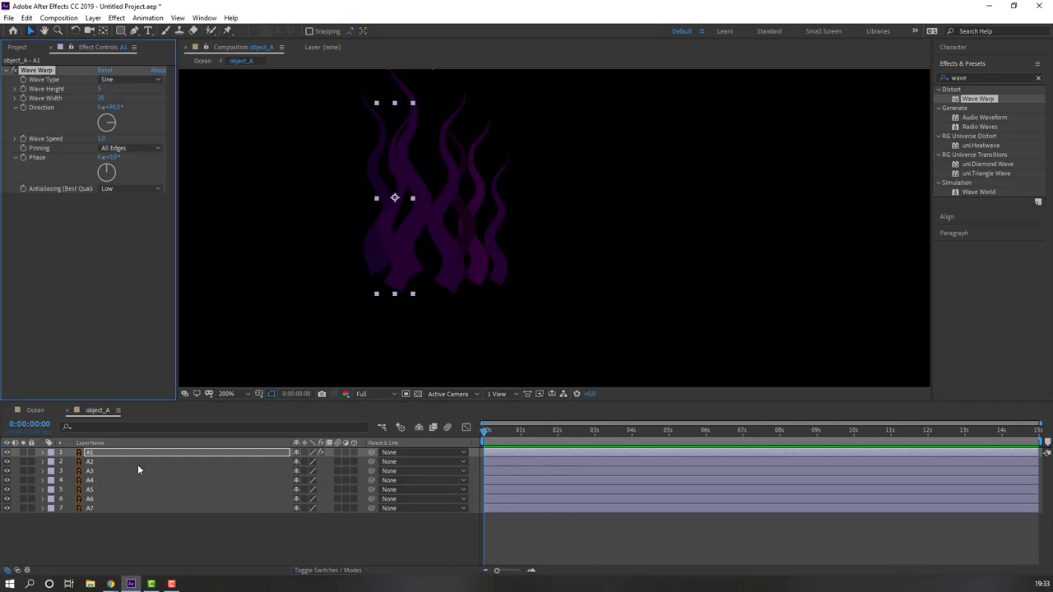
drag(75, 544, 101, 459)
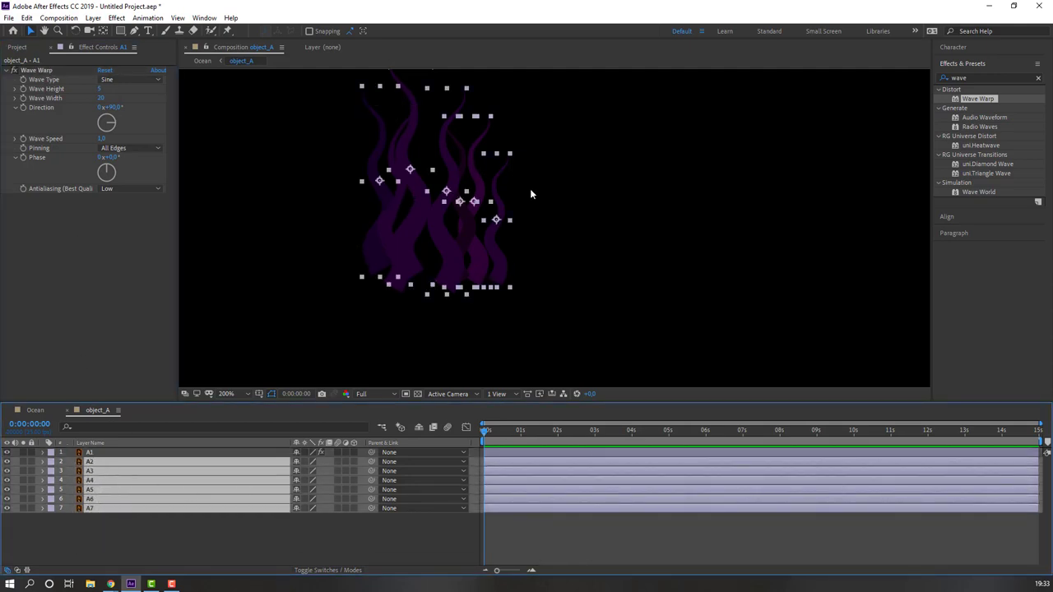
drag(328, 182, 314, 221)
key(ctrl+v)
click(256, 548)
key(space)
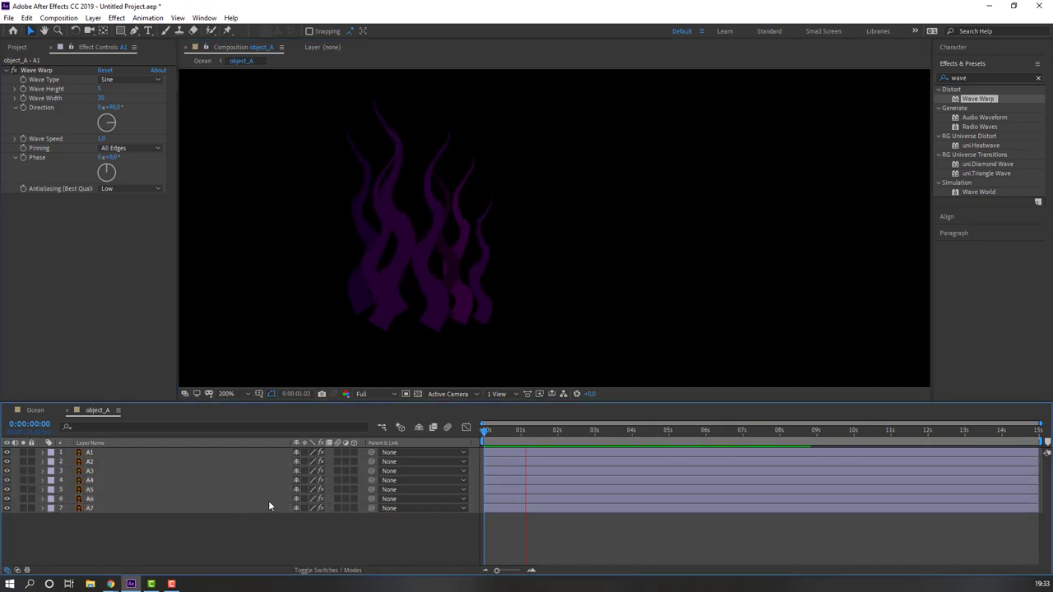
key(space)
Step: Set the Wave Warp Direction of layer A7 to -90° and preview the result
click(96, 504)
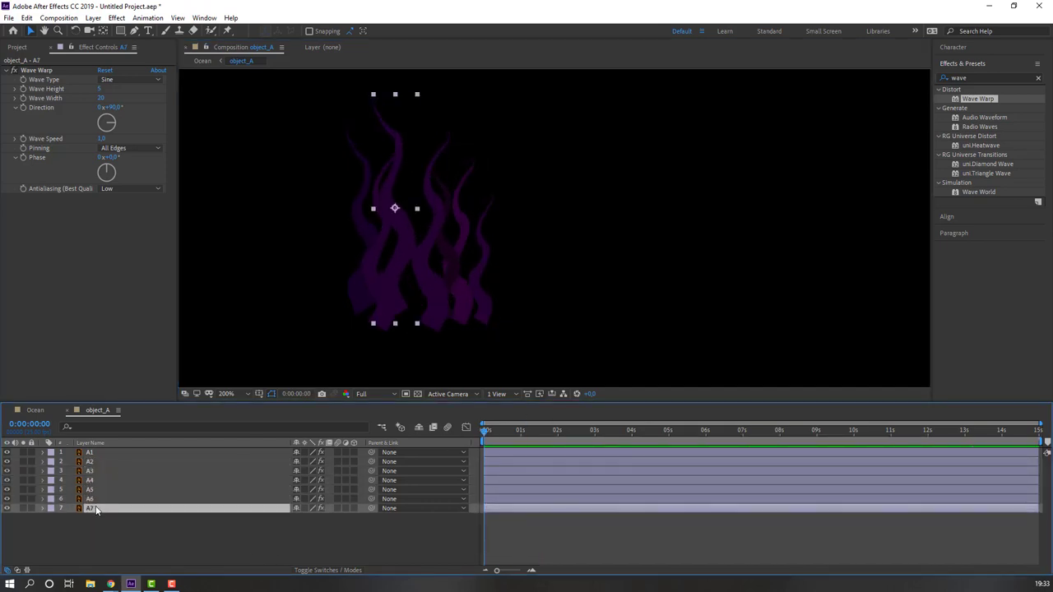
click(112, 108)
text(90)
key(Return)
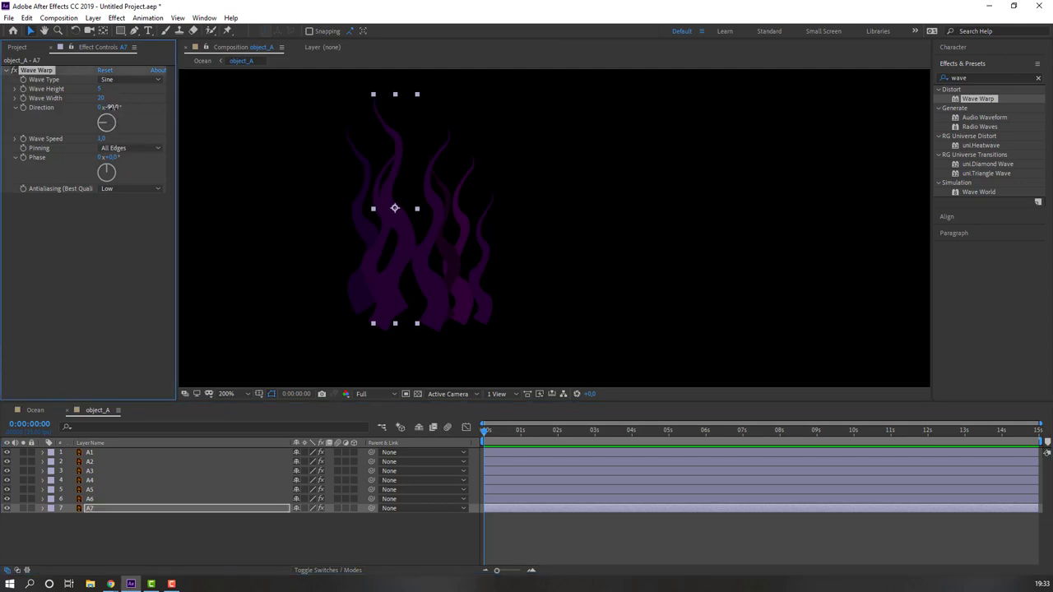
key(space)
key(space)
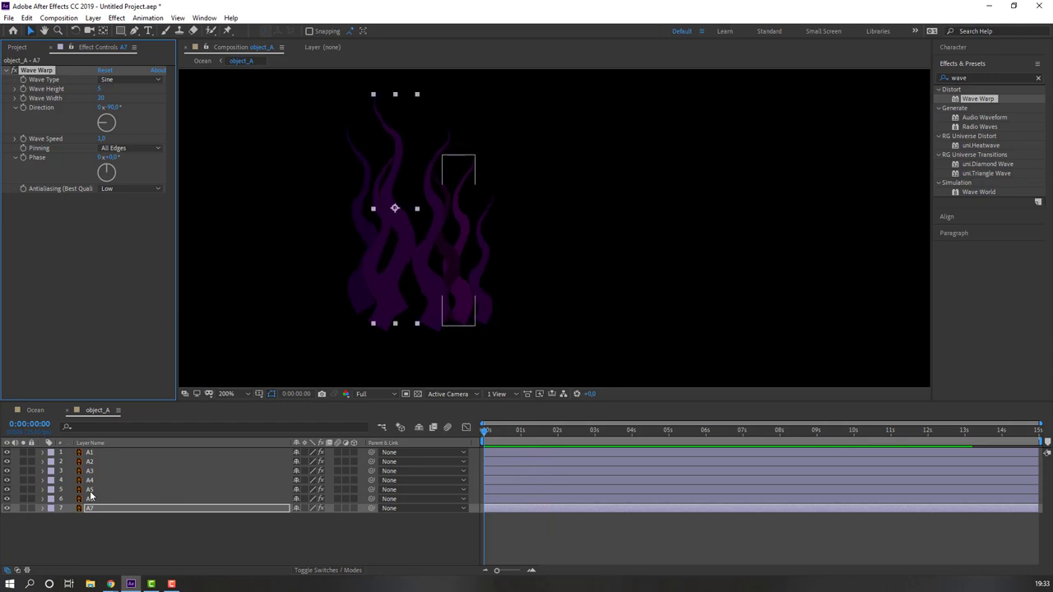
Step: Set the Wave Warp Direction of layers A5 and A3 to -90°
click(92, 490)
click(112, 108)
text(-90)
key(Return)
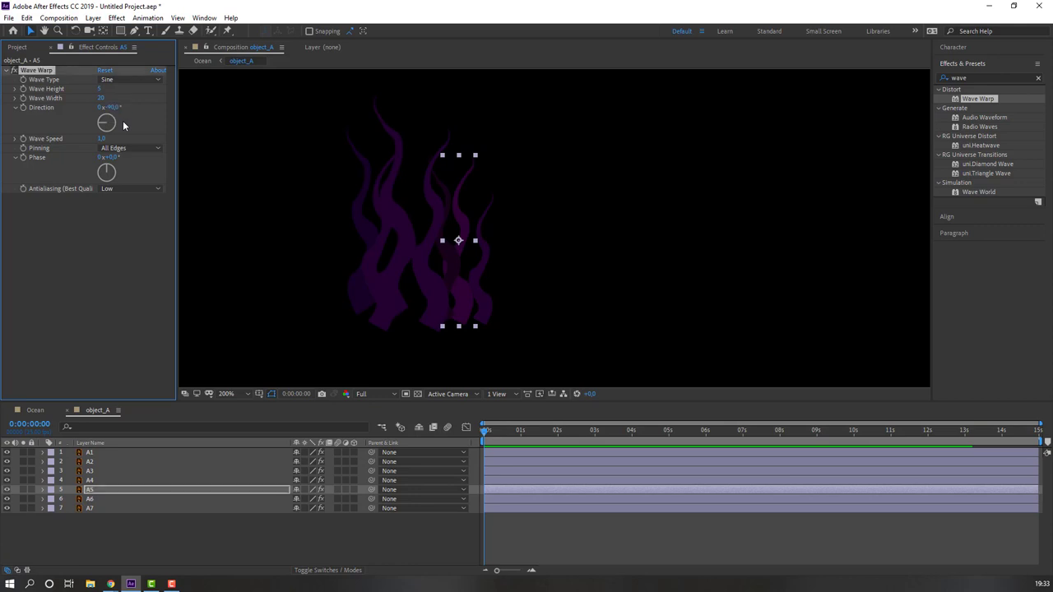
click(94, 472)
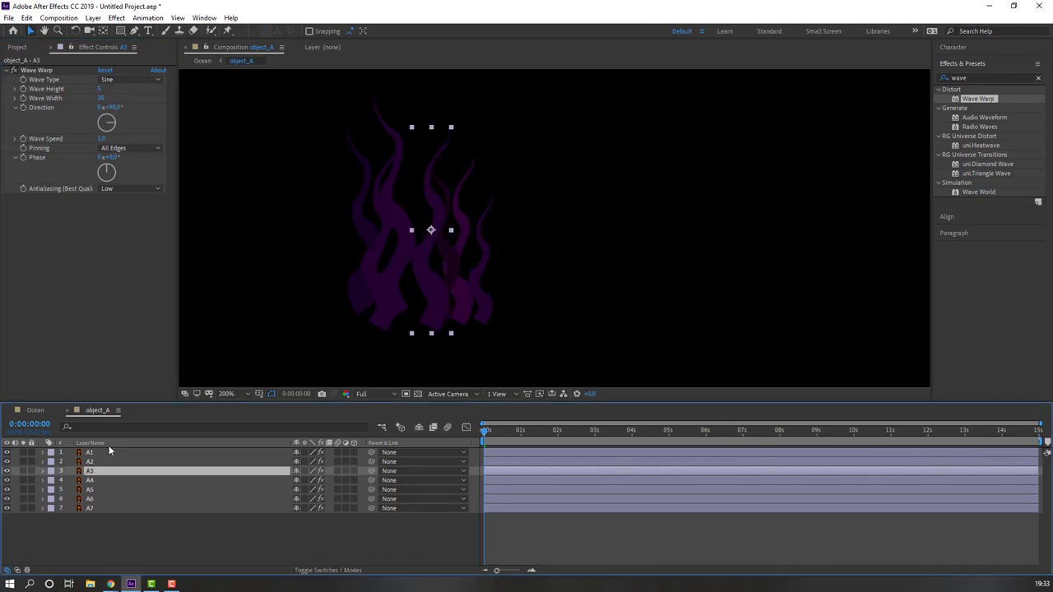
click(115, 108)
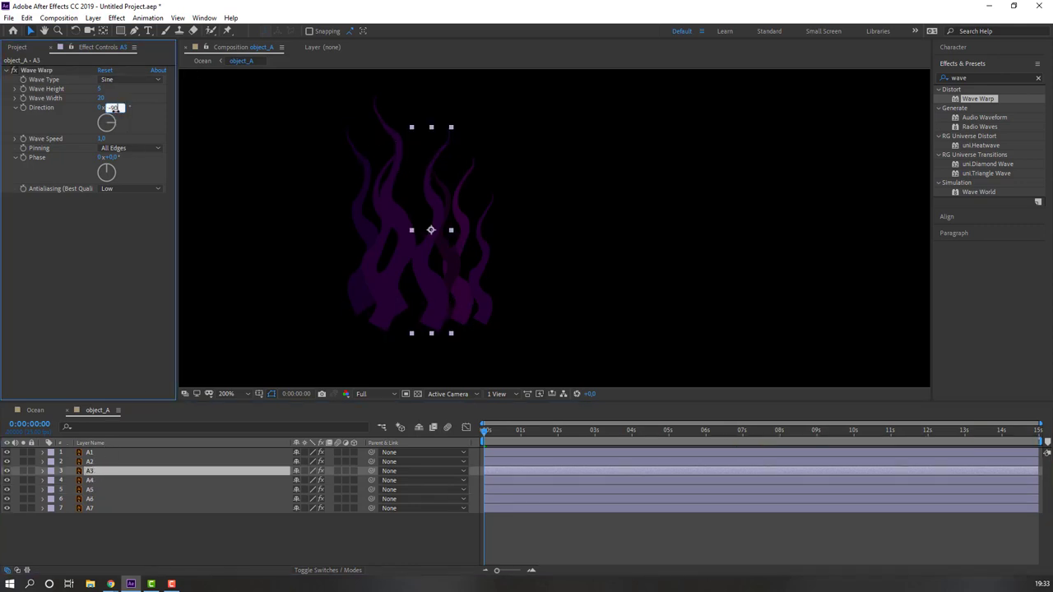
key(Return)
Step: Preview the object_A seaweed, return to the Ocean composition, and play the whole scene
click(484, 227)
key(space)
scroll(323, 238, down, 2)
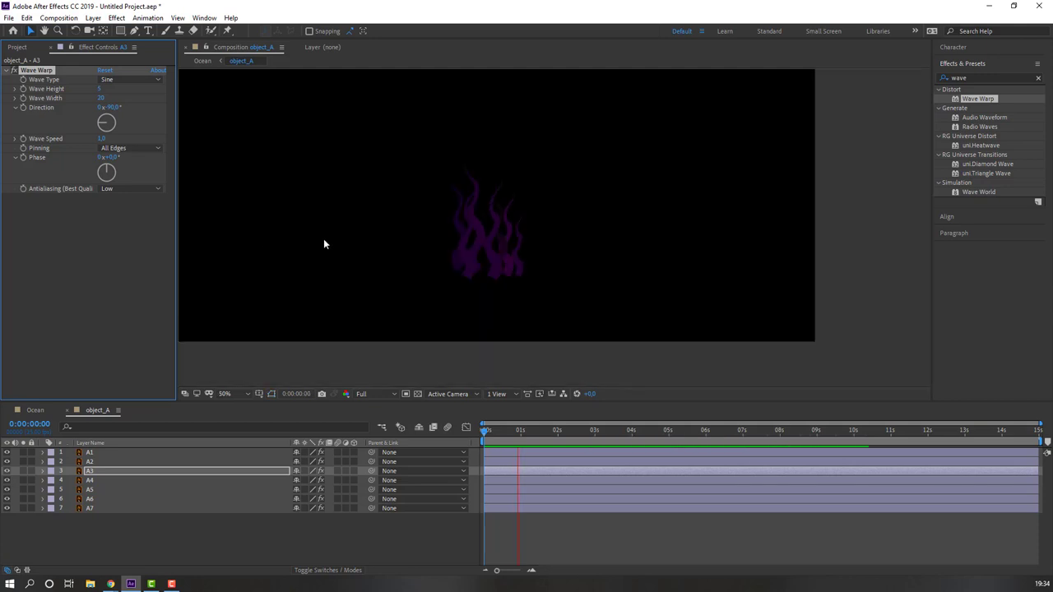
key(space)
click(67, 413)
key(space)
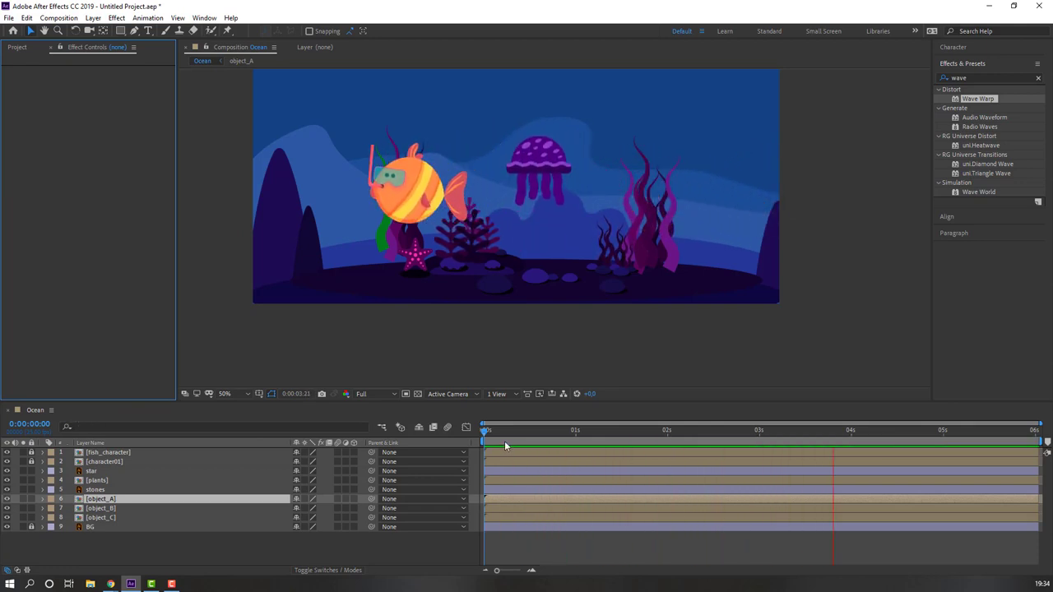
key(space)
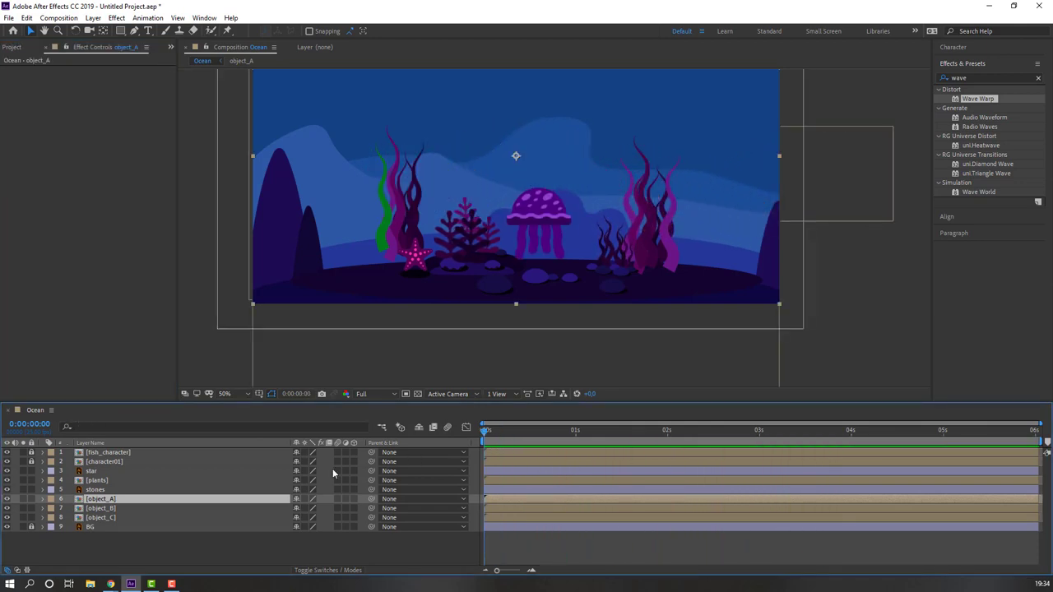
Step: Open the object_B composition and apply the Wave Warp effect to layer B1
double_click(102, 509)
scroll(644, 334, up, 1)
drag(643, 334, 212, 174)
drag(973, 99, 124, 454)
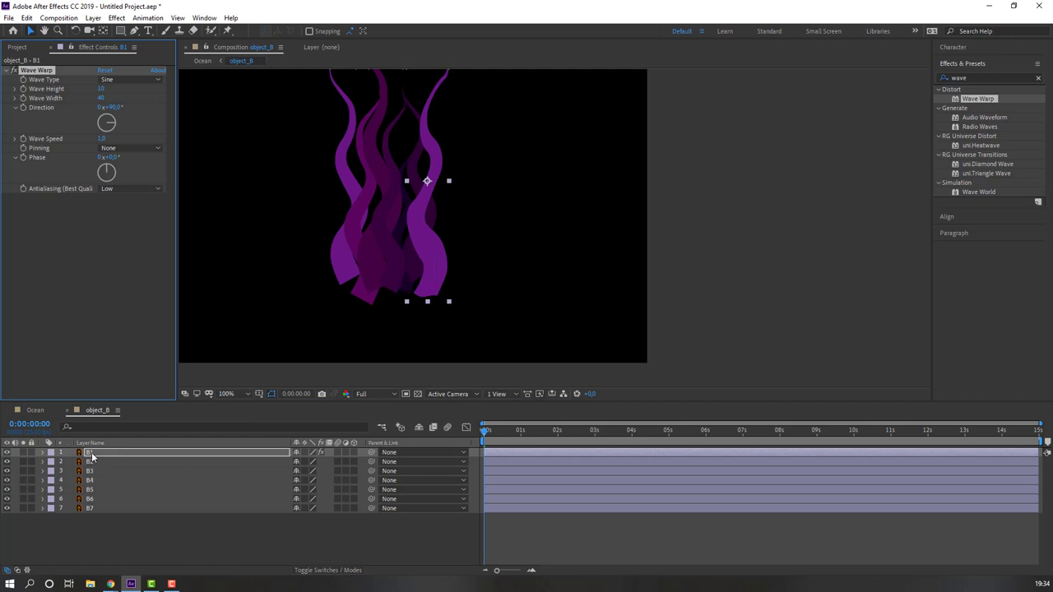
Step: Set B1's Wave Height to 5 and Wave Width to 20
click(101, 88)
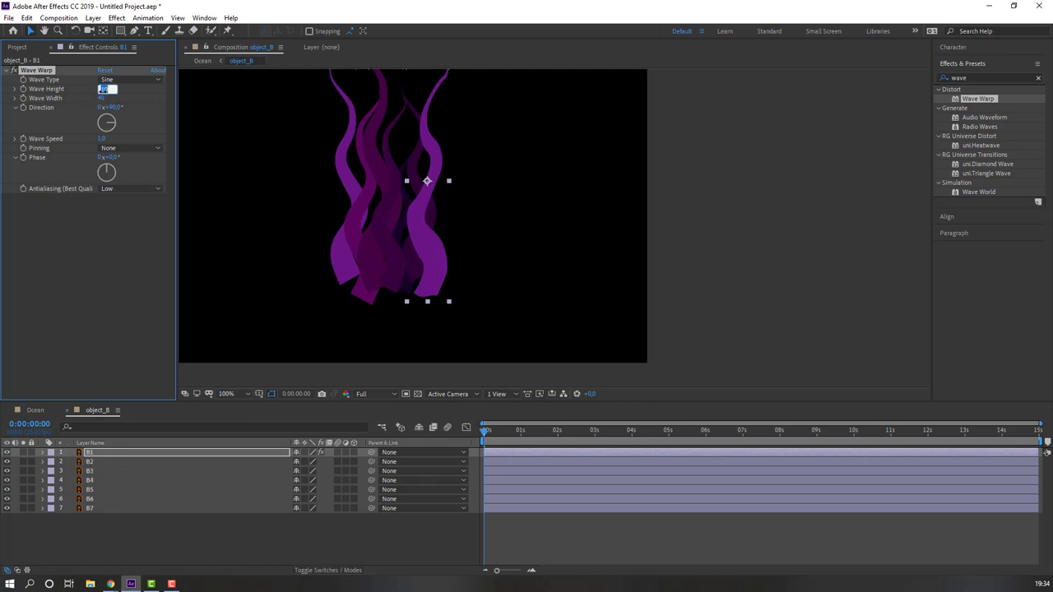
key(Return)
click(101, 98)
text(20)
key(Return)
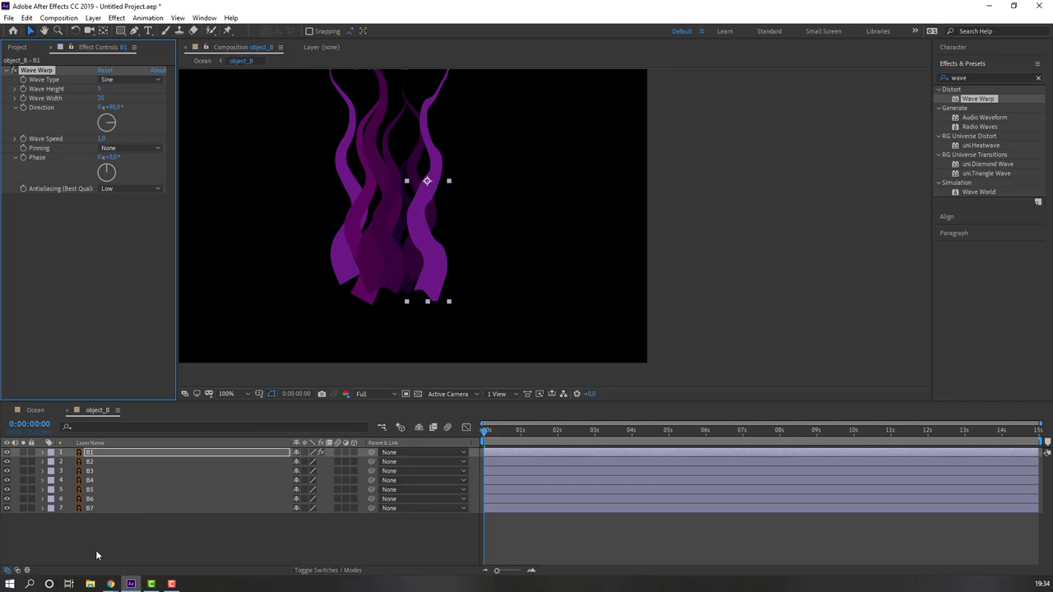
Step: Copy B1's Wave Warp effect to layers B2 through B7 and preview the seaweed motion
drag(95, 556, 103, 467)
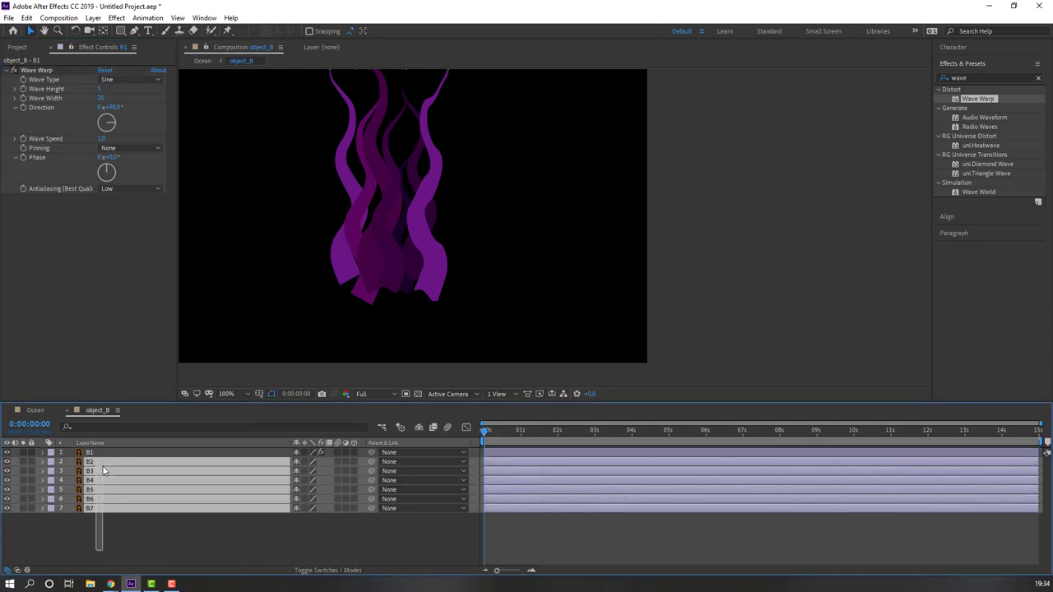
click(132, 544)
key(space)
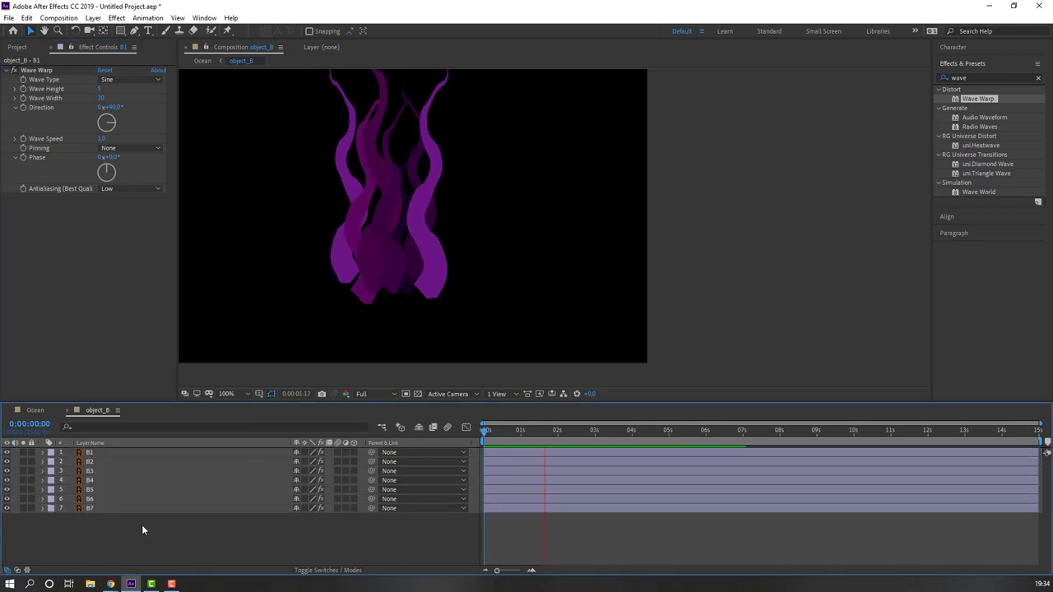
key(space)
Step: Set the Wave Warp Direction to -90° on seaweed layers B7 and B5
click(90, 509)
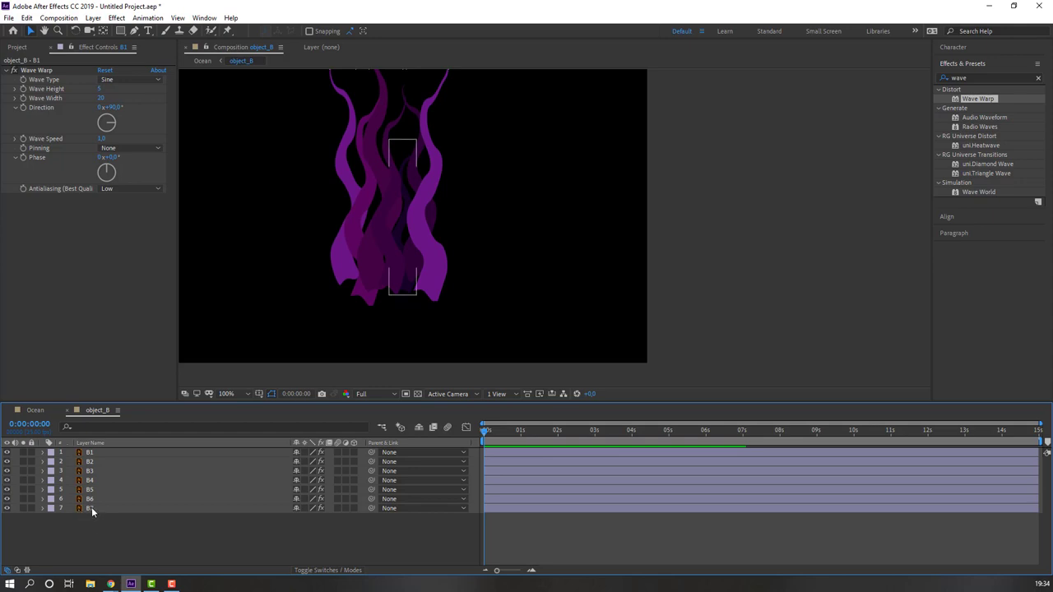
click(111, 108)
text(-)
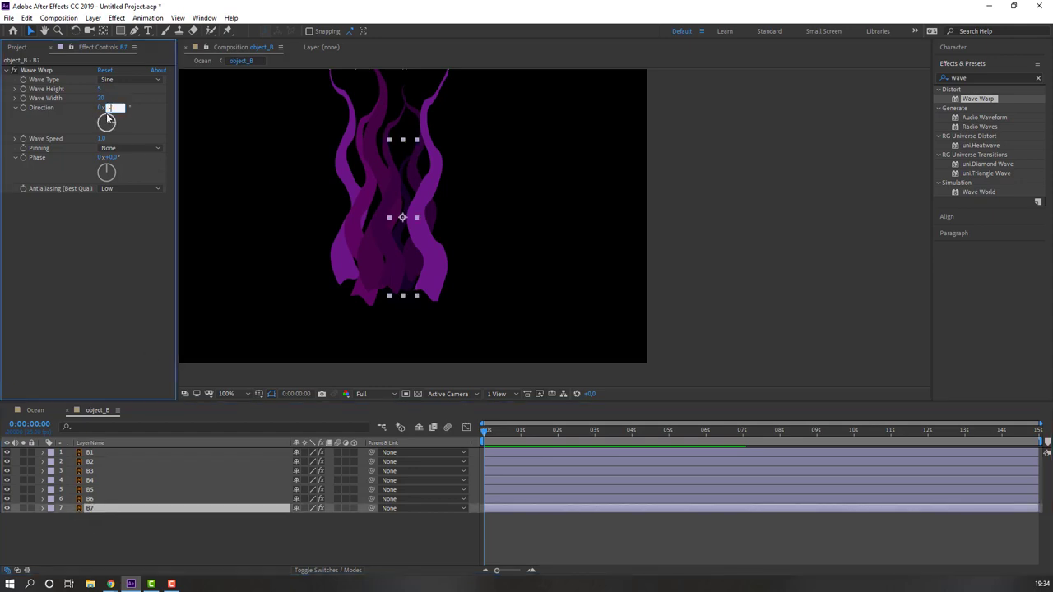
text(90)
key(Return)
click(94, 490)
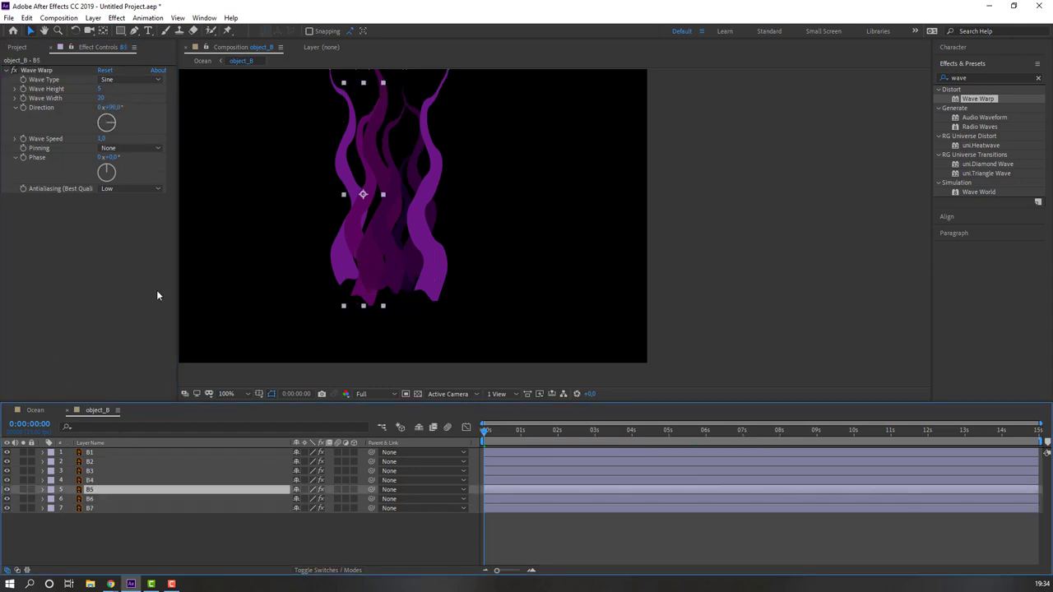
click(119, 108)
text(-)
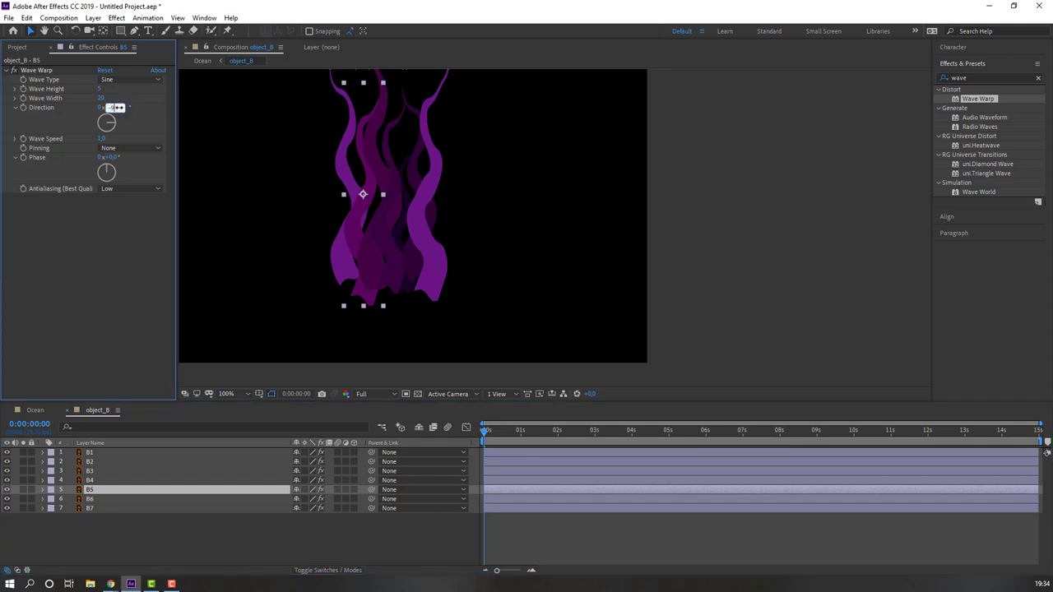
text(90)
key(Return)
Step: Set the Wave Warp Direction to -90° on layer B3 and preview the object_B seaweed
click(90, 470)
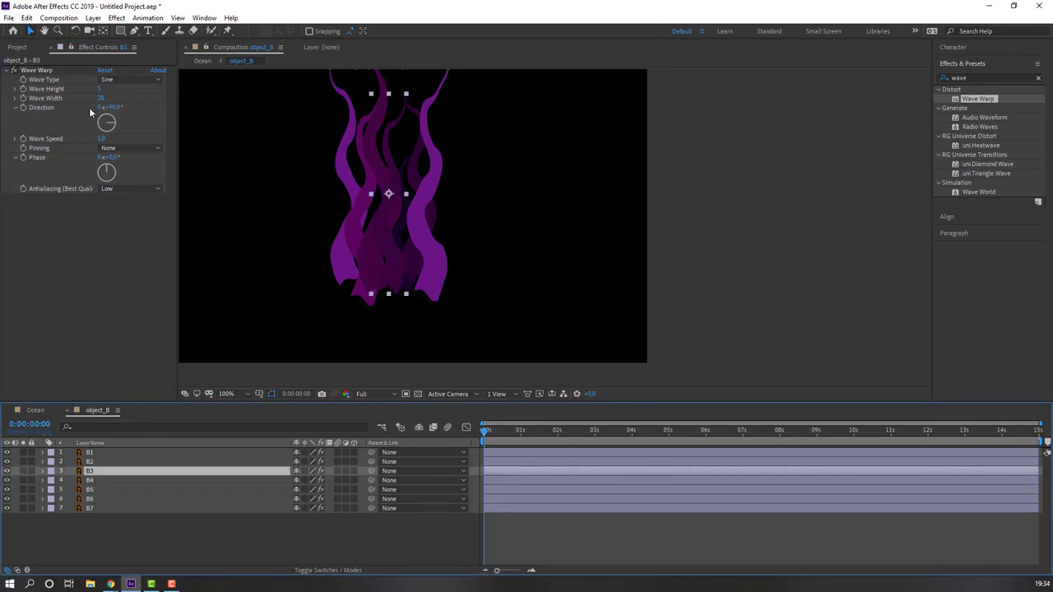
click(111, 108)
key(Return)
key(space)
scroll(353, 295, down, 1)
scroll(362, 346, up, 2)
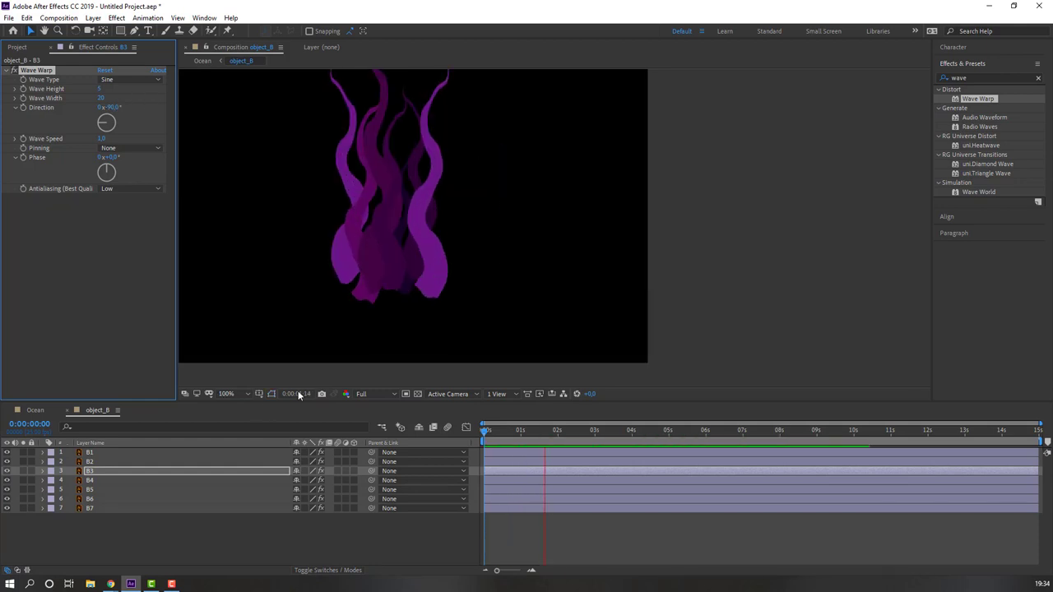
key(space)
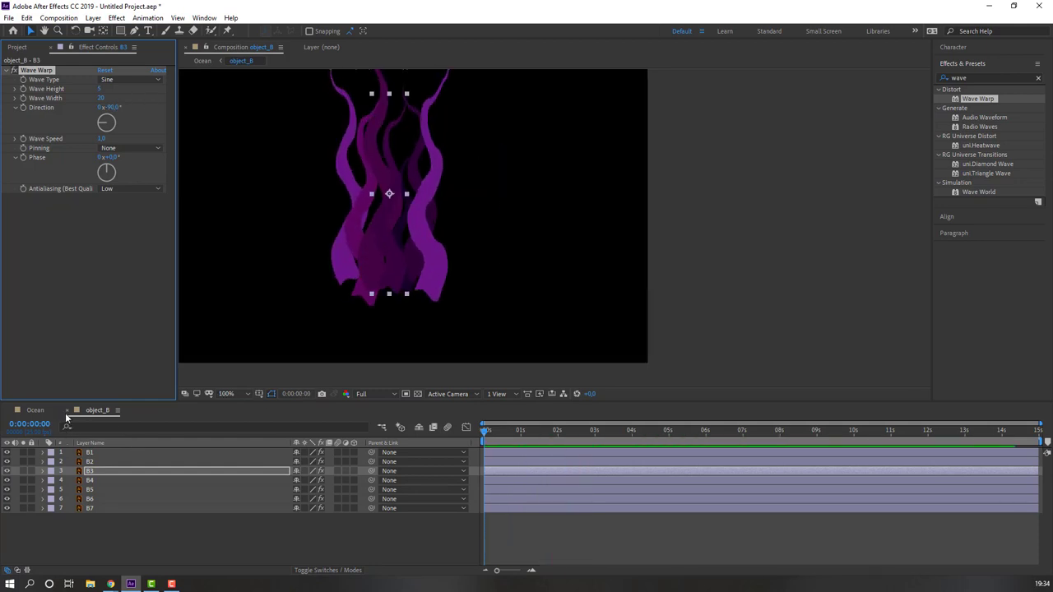
Step: Return from object_B to the Ocean composition and play the scene
click(66, 410)
key(space)
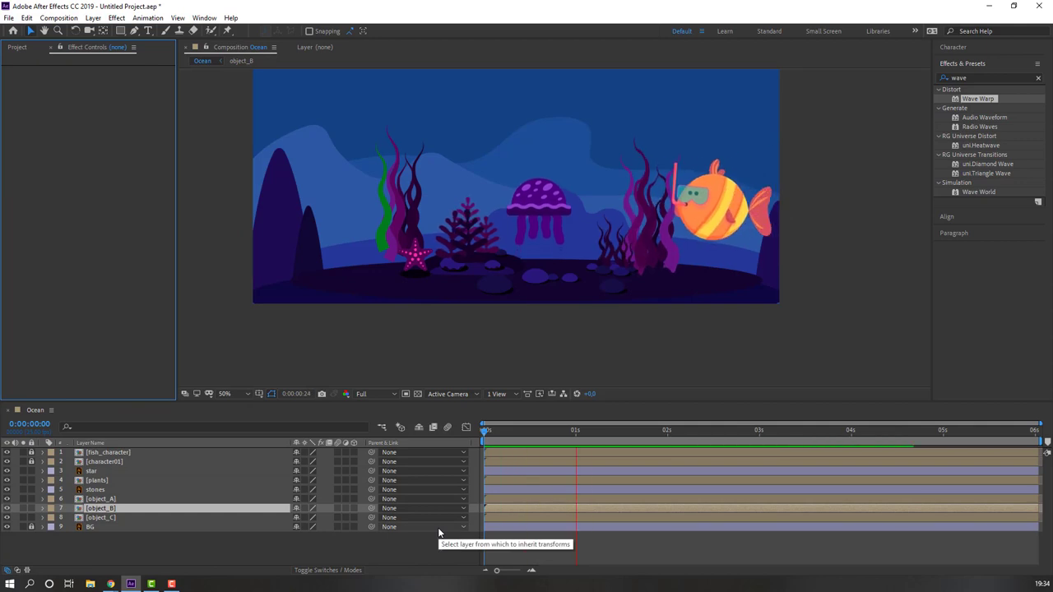
key(space)
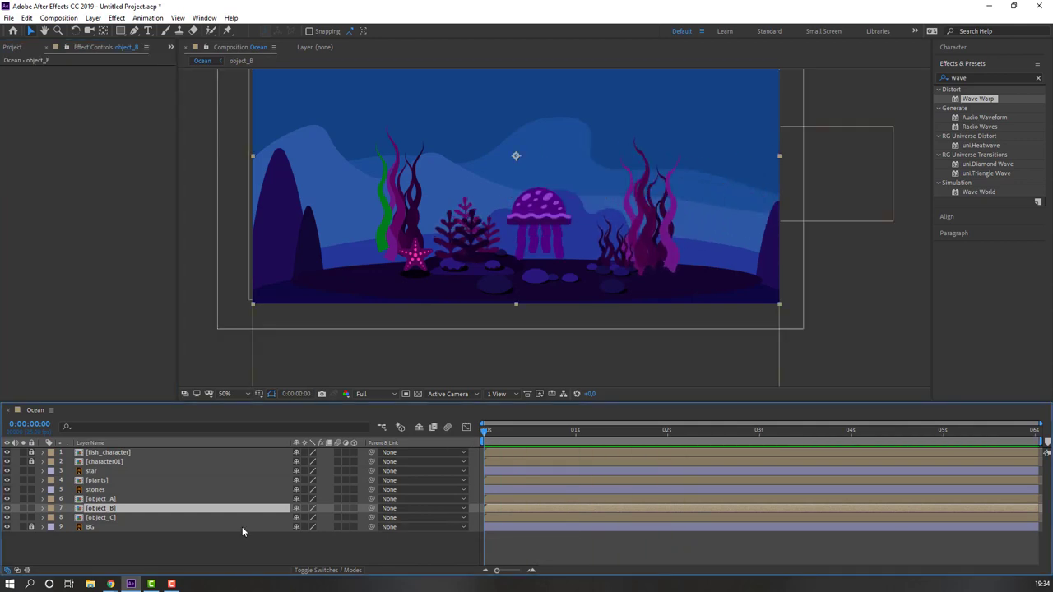
Step: Open the object_C composition and apply the Wave Warp effect to layer C1
double_click(101, 517)
scroll(346, 362, up, 2)
drag(391, 250, 527, 118)
drag(976, 94, 112, 454)
Step: Set C1's Wave Width to 20 and Wave Height to 5, and copy the Wave Warp effect to layers C2 through C7
click(101, 97)
text(20)
key(Return)
click(99, 89)
text(5)
key(Return)
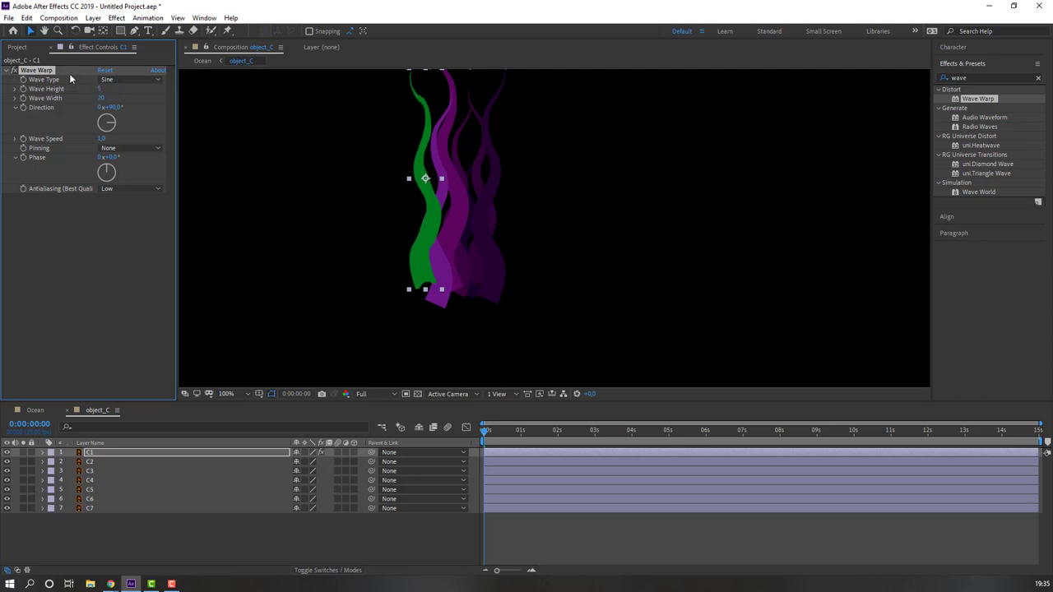
drag(94, 552, 103, 462)
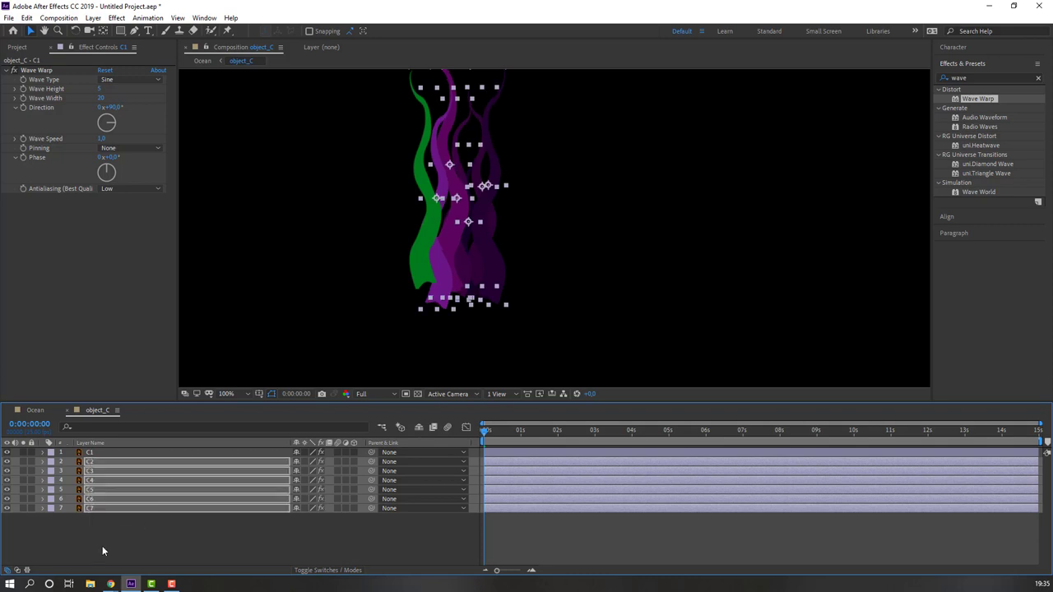
Step: Set the Wave Warp Direction to -90° on seaweed layers C7, C5 and C3
click(87, 514)
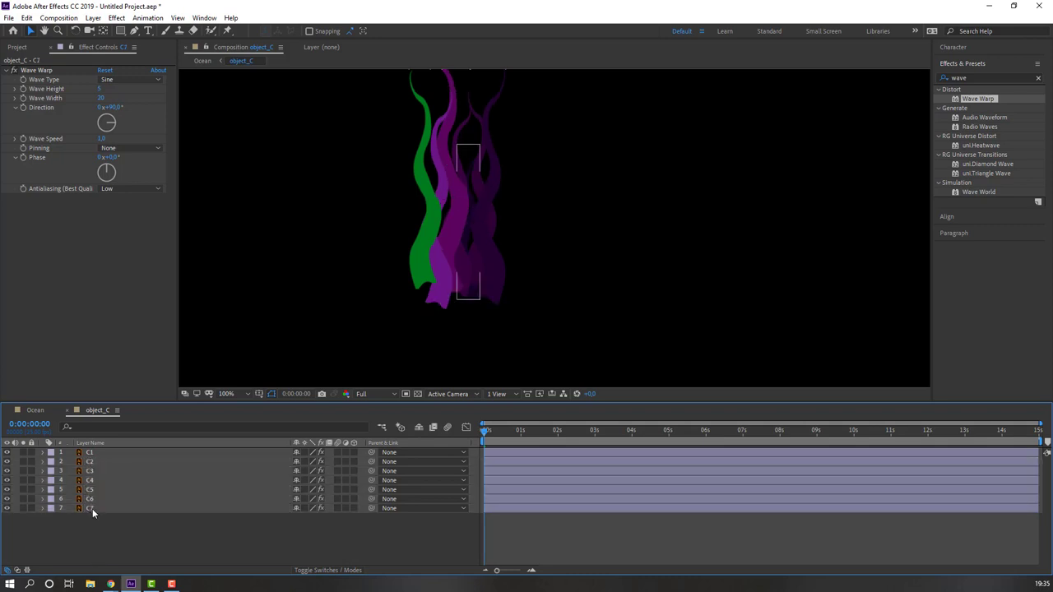
click(92, 508)
click(113, 108)
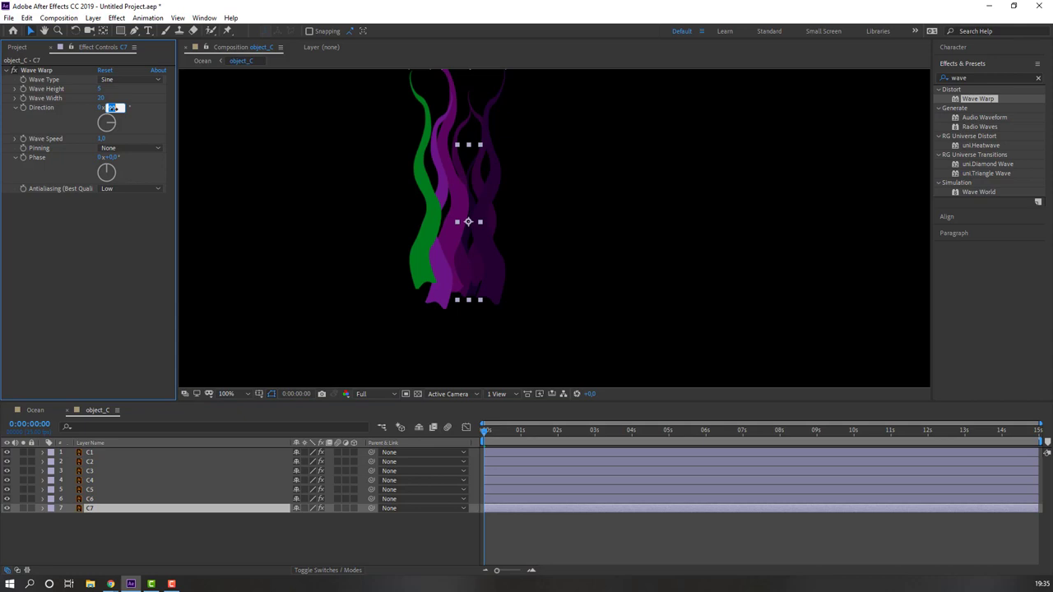
click(101, 490)
click(112, 108)
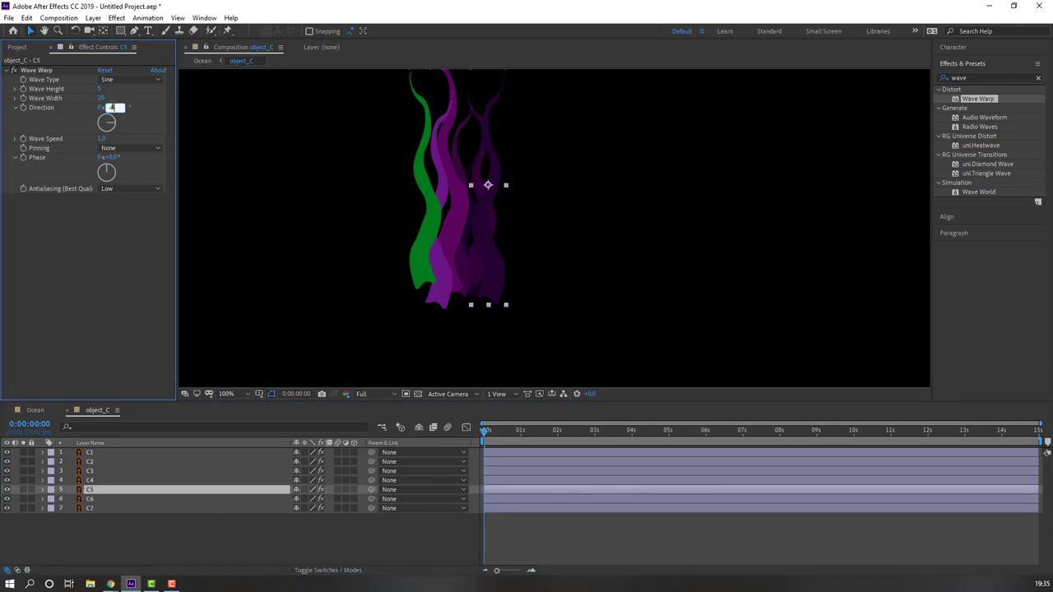
key(Return)
click(93, 472)
click(117, 108)
text(-90)
key(Return)
Step: Preview the object_C waves, return to the Ocean composition, and check the whole scene in playback
key(space)
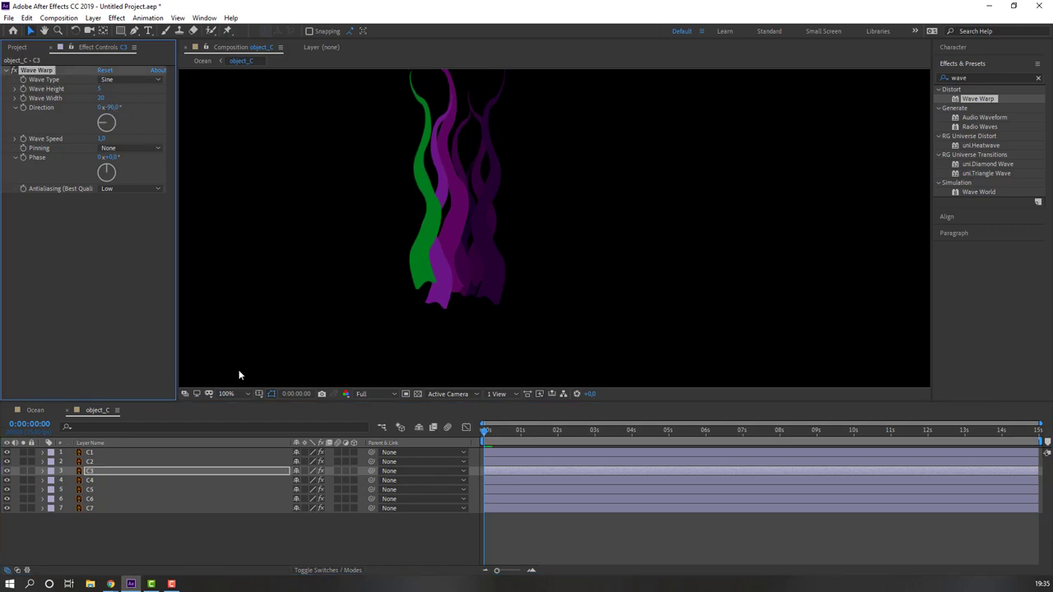
click(66, 411)
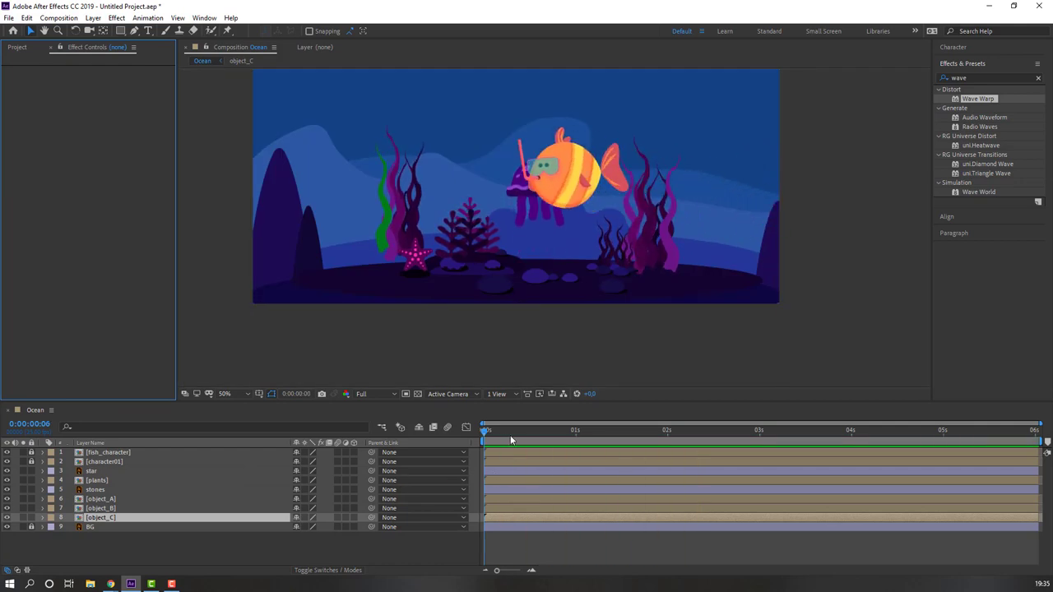
click(92, 518)
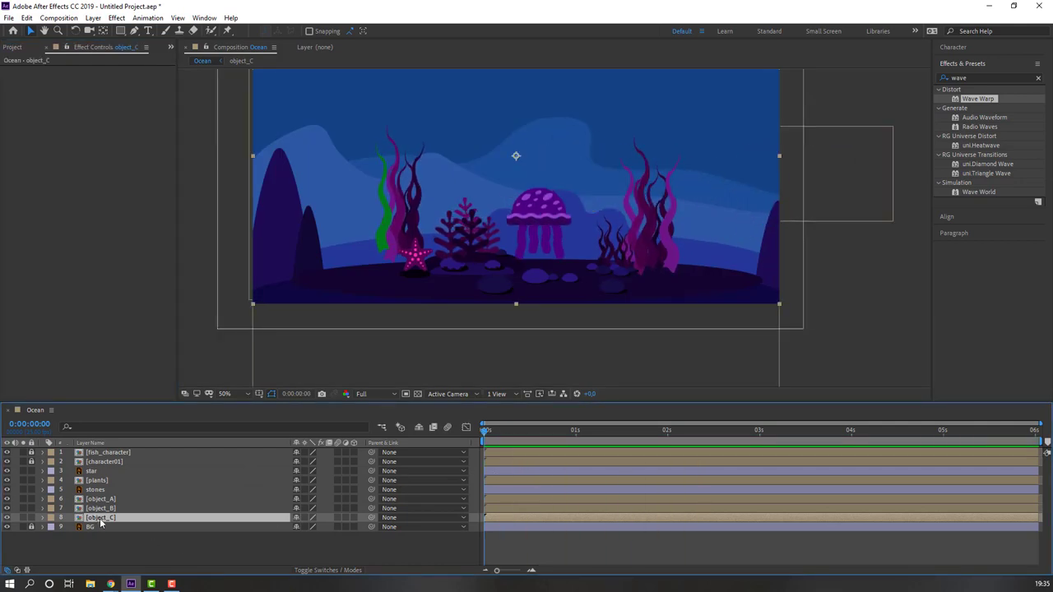
Step: Reopen object_C and move the anchor points of layers C1 through C7 to their bottom centre using Anchor Point Mover
double_click(100, 518)
click(204, 17)
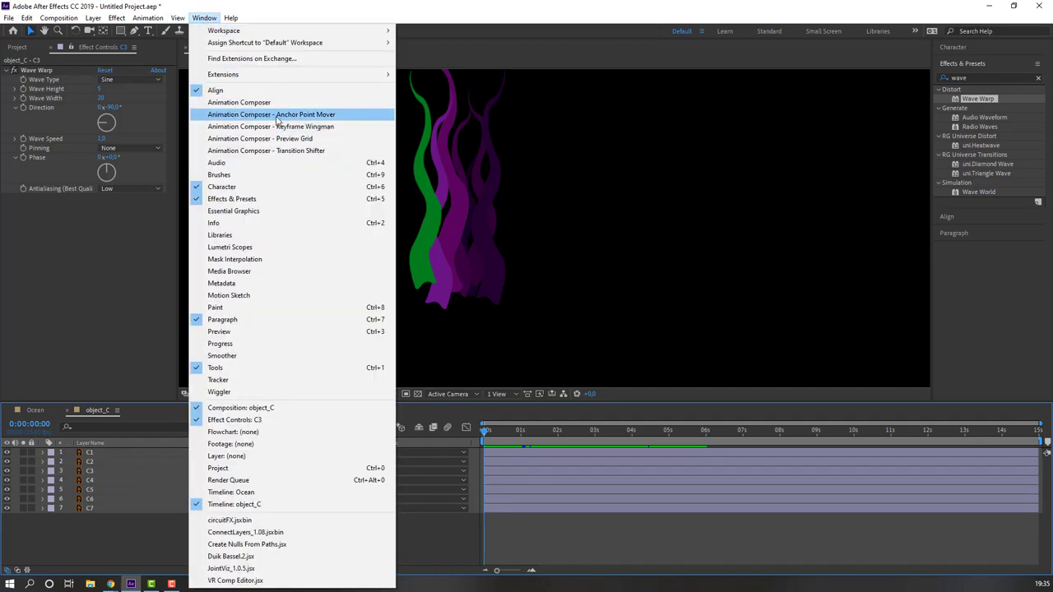
click(323, 115)
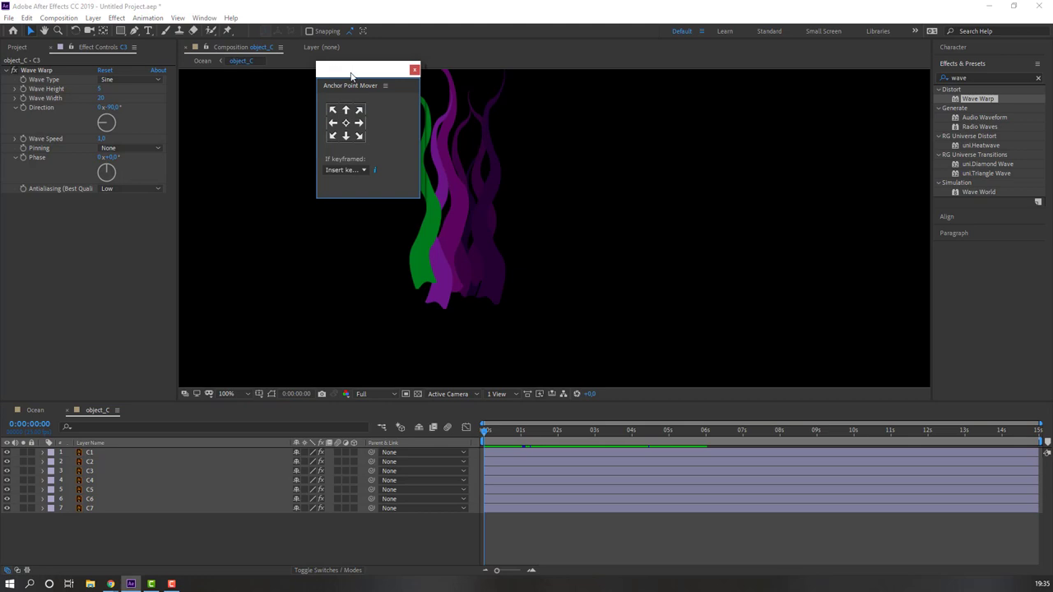
drag(355, 87, 647, 114)
click(71, 567)
key(ctrl+a)
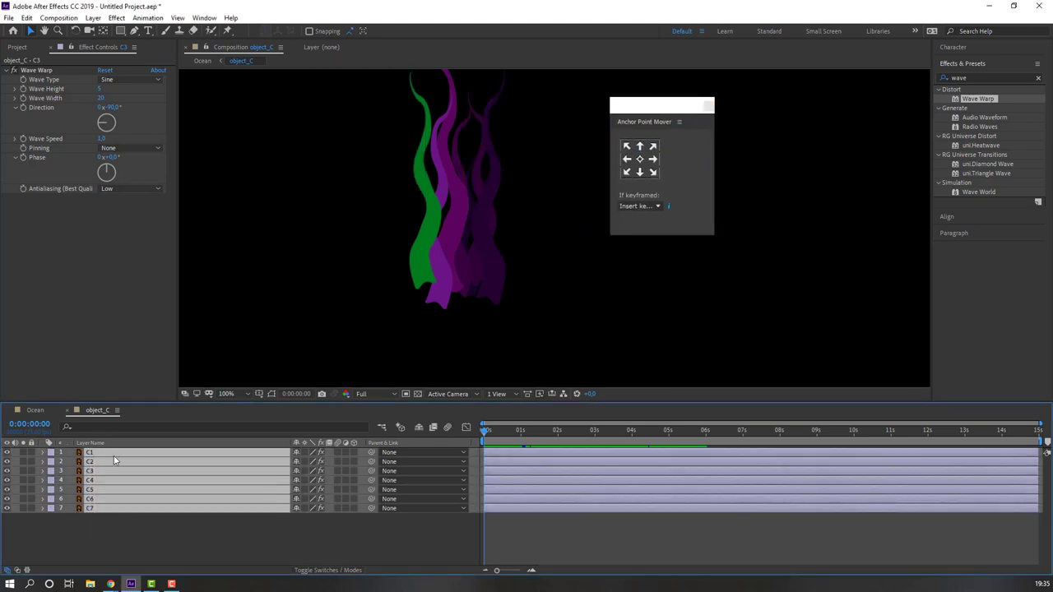
click(639, 175)
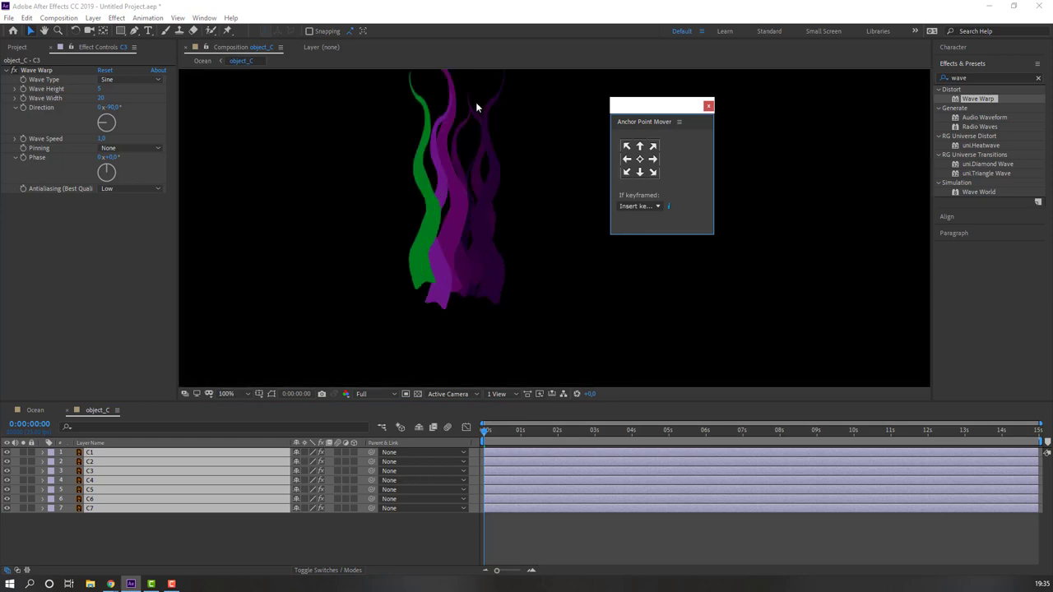
click(271, 394)
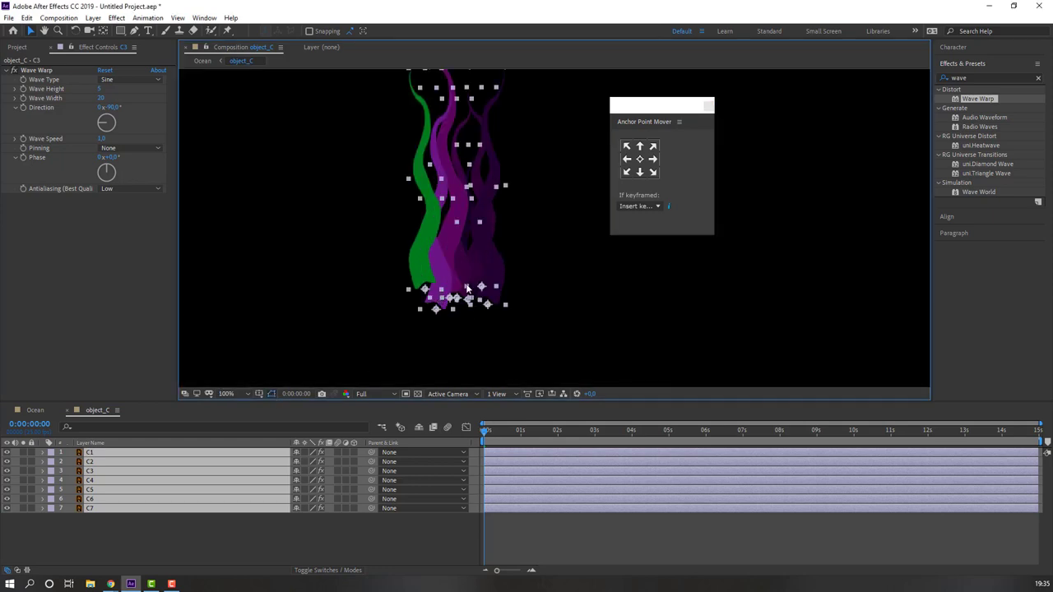
click(708, 105)
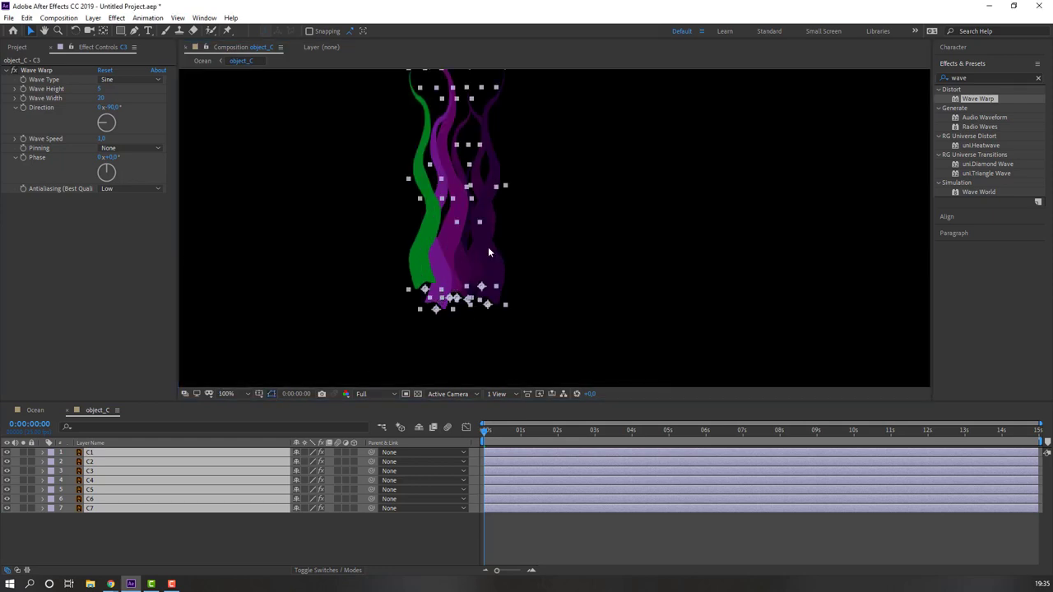
Step: Search the effects and presets for "wiggle" and apply Wiggle - rotation to layer C1
click(975, 79)
text(wi)
text(e)
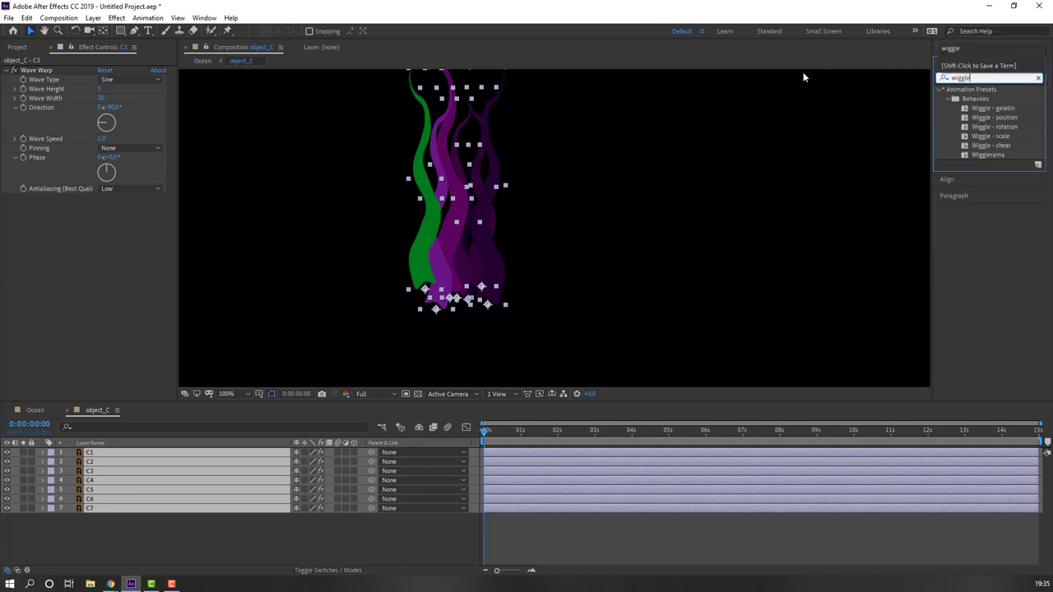
click(976, 127)
drag(991, 131, 546, 444)
drag(1001, 130, 155, 452)
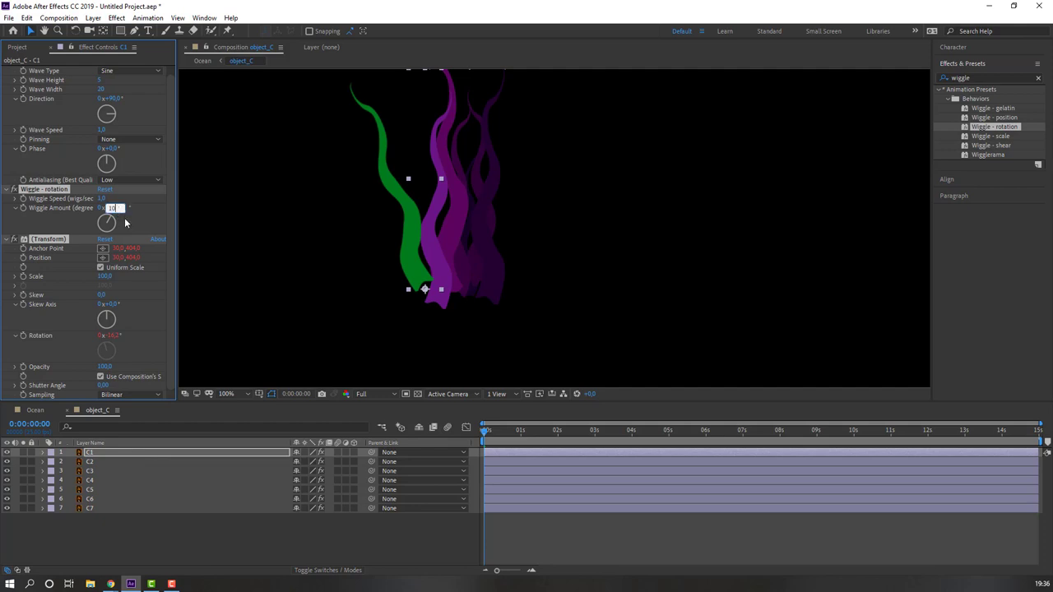
Step: Set C1's Wiggle Amount to 7° and Wiggle Speed to 1, and preview the swaying motion
key(Return)
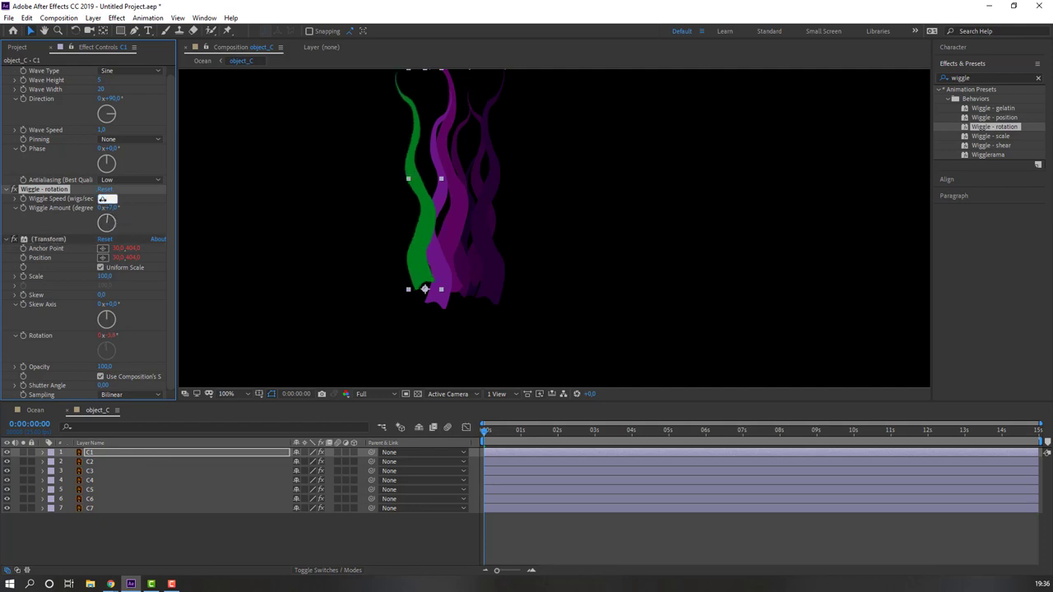
key(space)
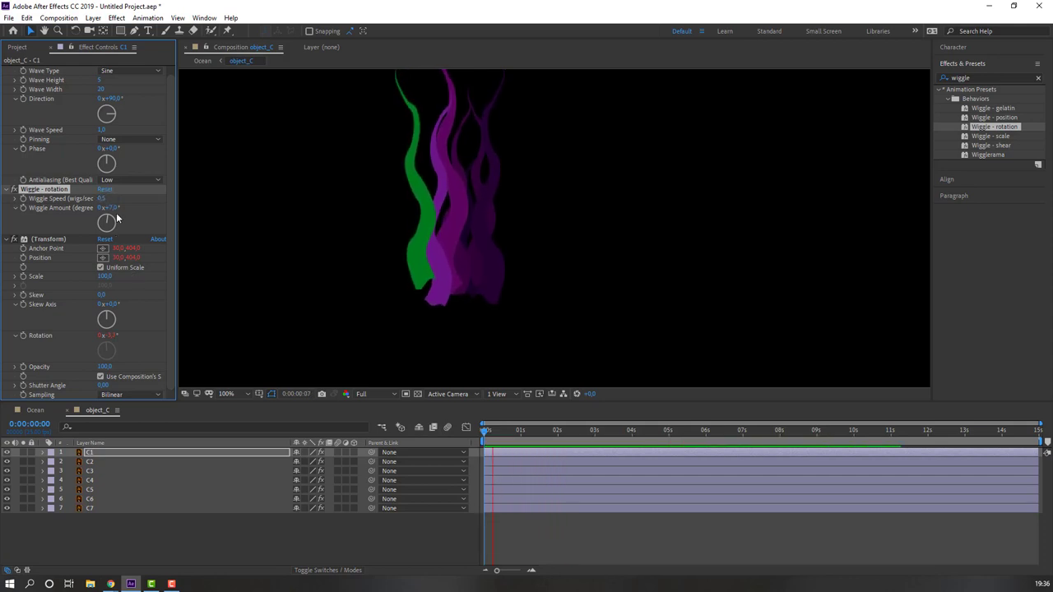
click(102, 199)
text(1)
key(Return)
key(space)
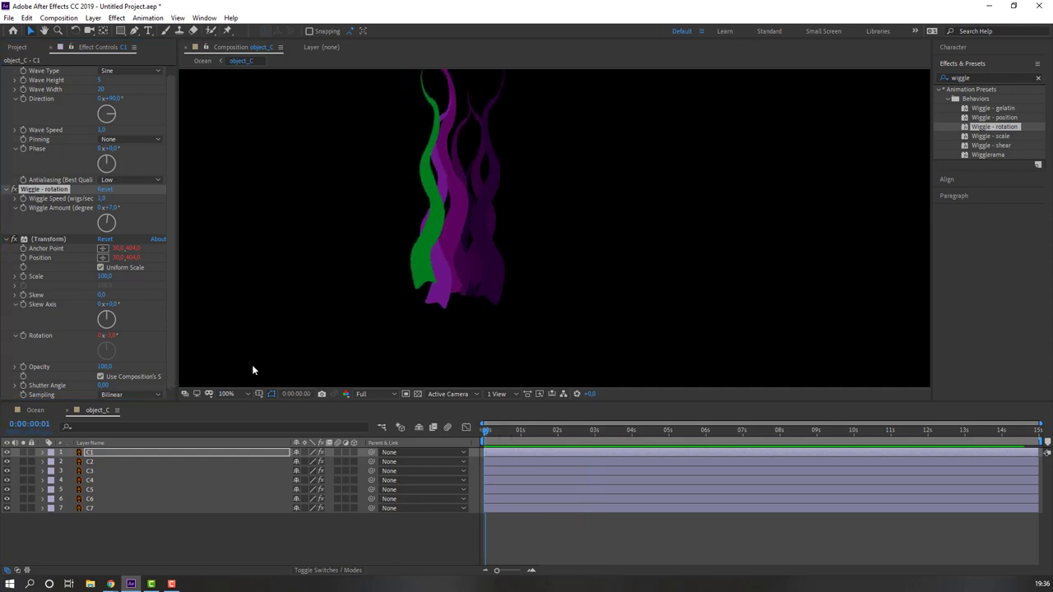
Step: Copy C1's Wiggle - rotation and its Transform effect to layers C2 through C7
click(58, 241)
drag(76, 545, 107, 467)
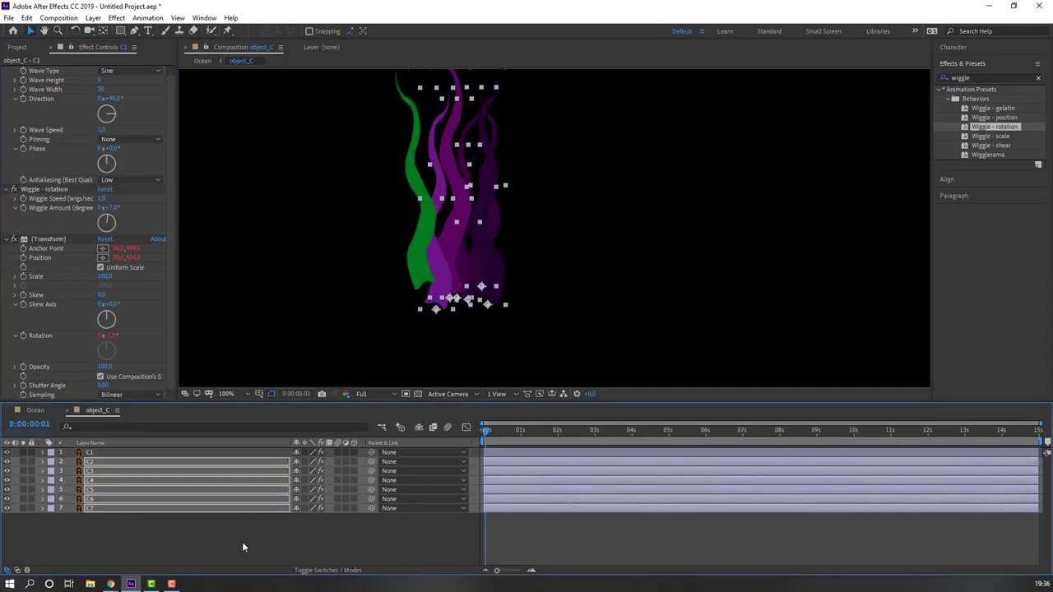
click(194, 339)
Step: Preview the wiggling object_C seaweed, return to the Ocean composition, and play the scene
key(space)
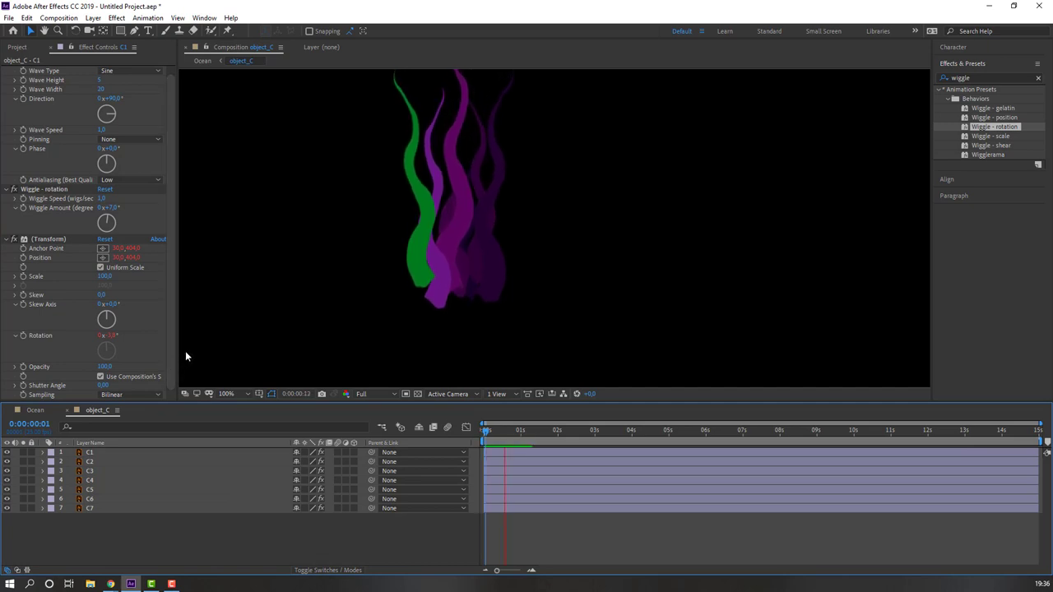
key(comma)
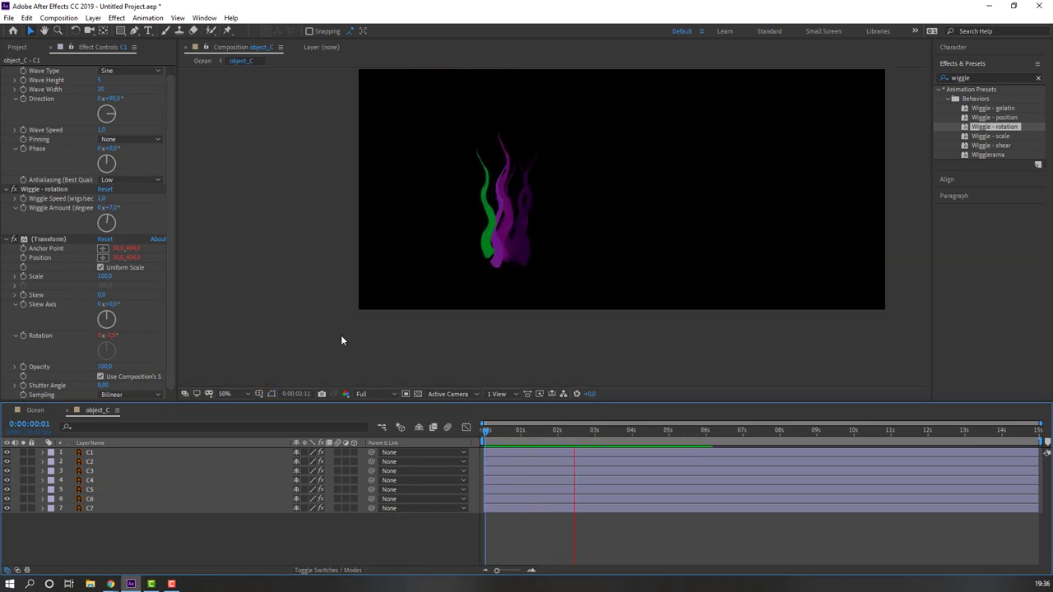
click(70, 410)
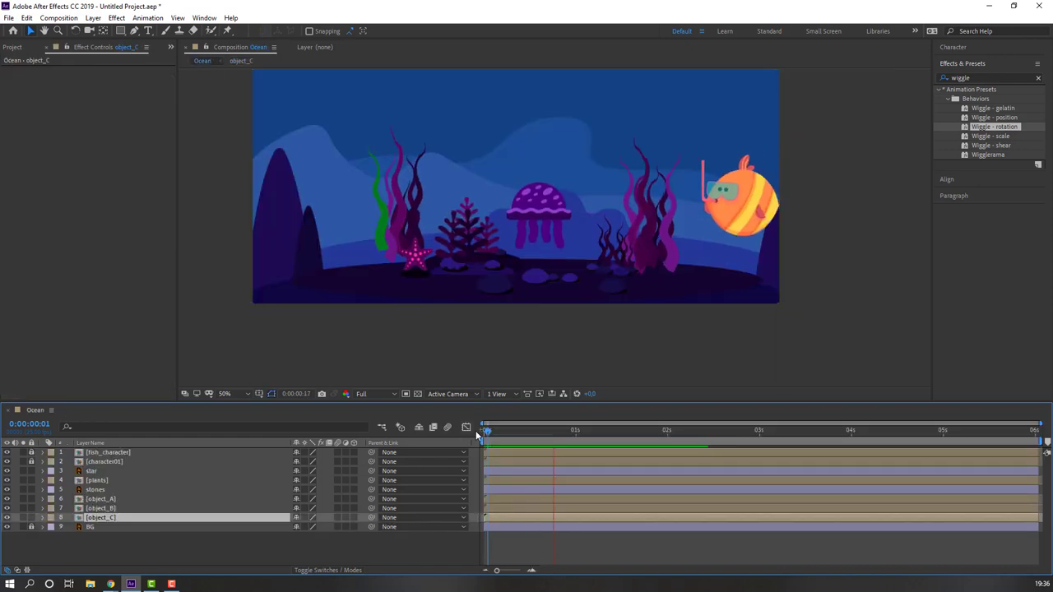
key(space)
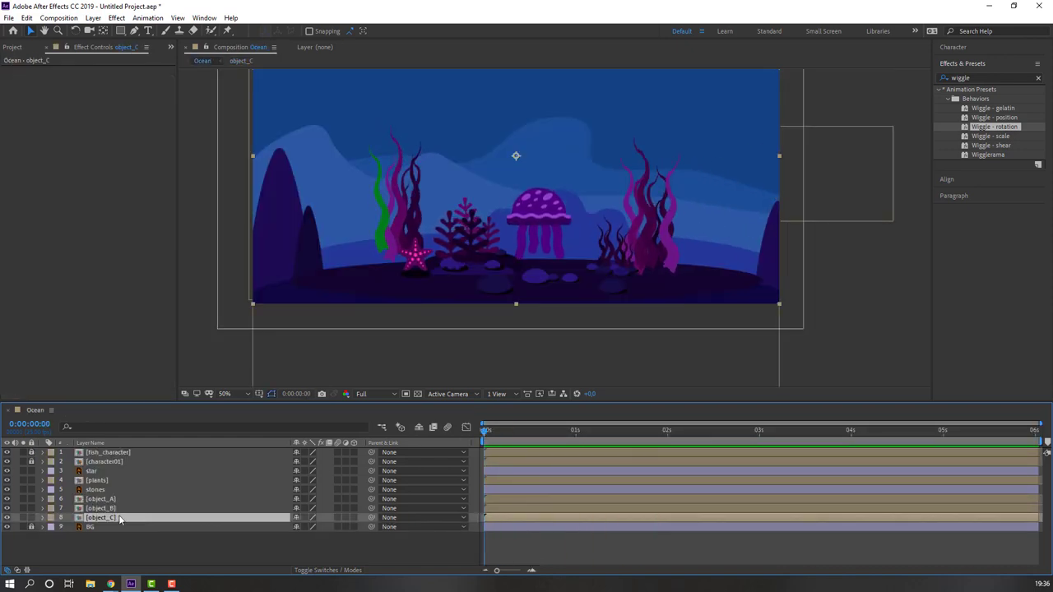
Step: Open the object_B composition and move the anchor points of layers B1 through B7 to their bottom centres with Anchor Point Mover
click(100, 509)
double_click(100, 509)
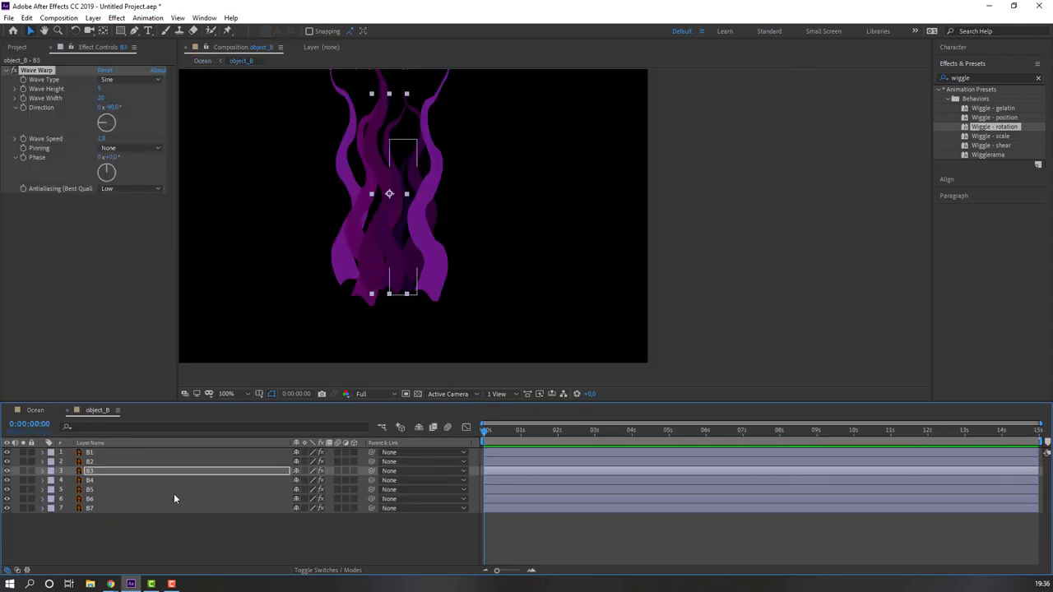
key(ctrl+a)
click(204, 17)
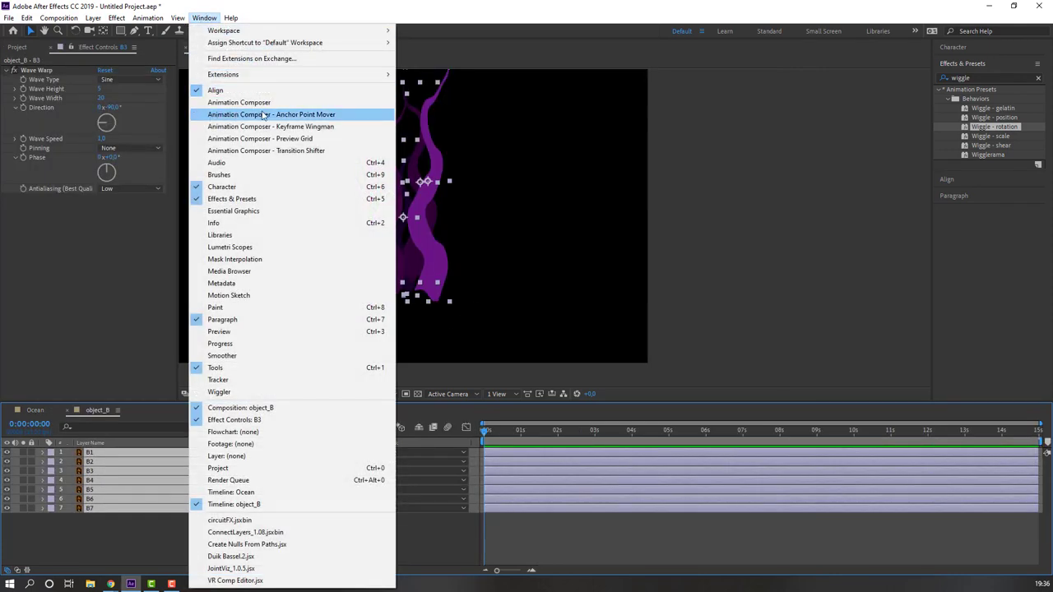
click(332, 117)
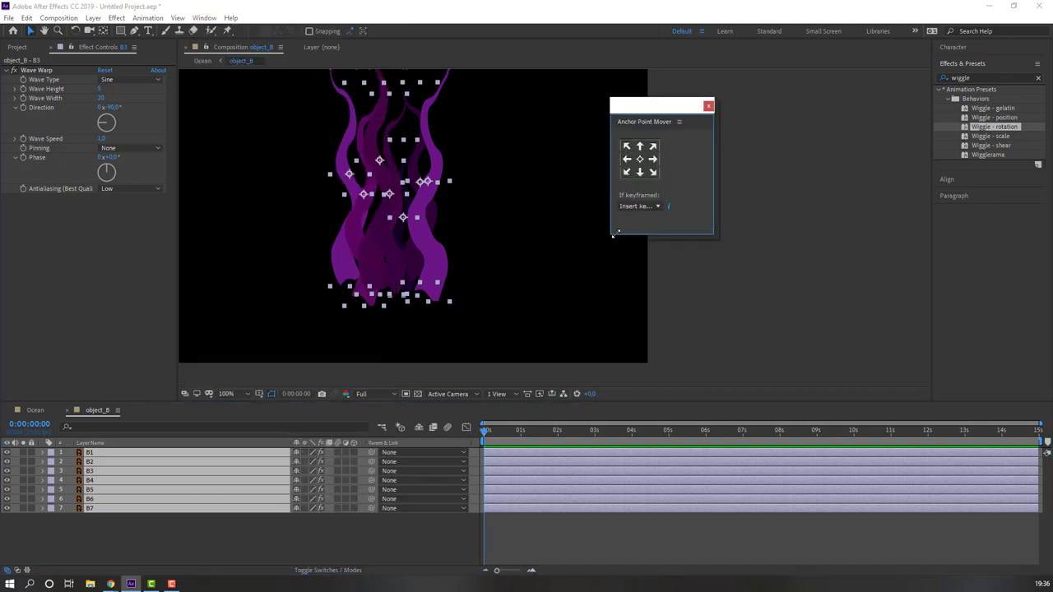
click(640, 172)
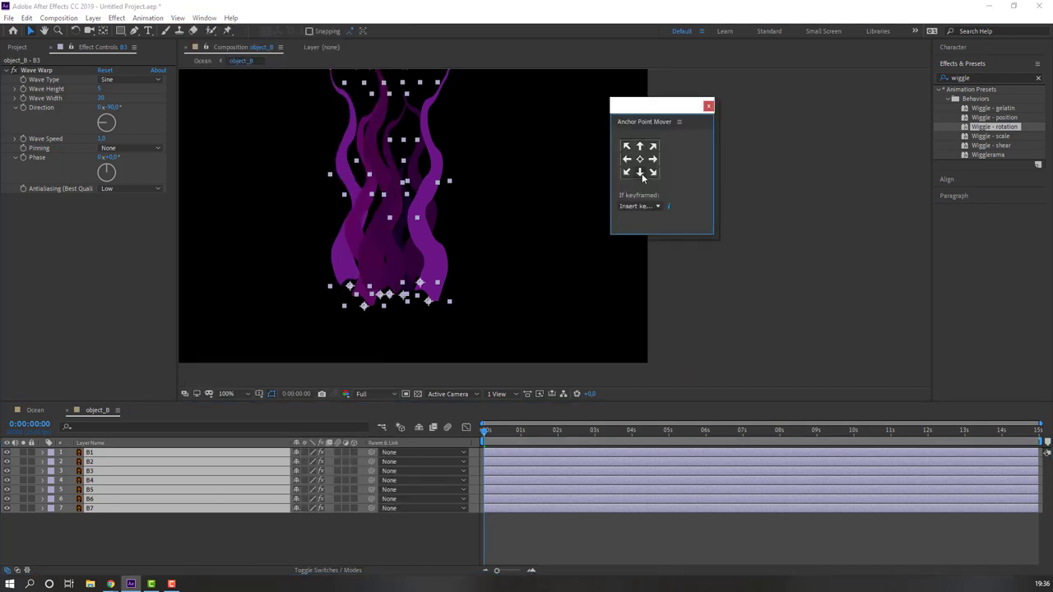
click(707, 107)
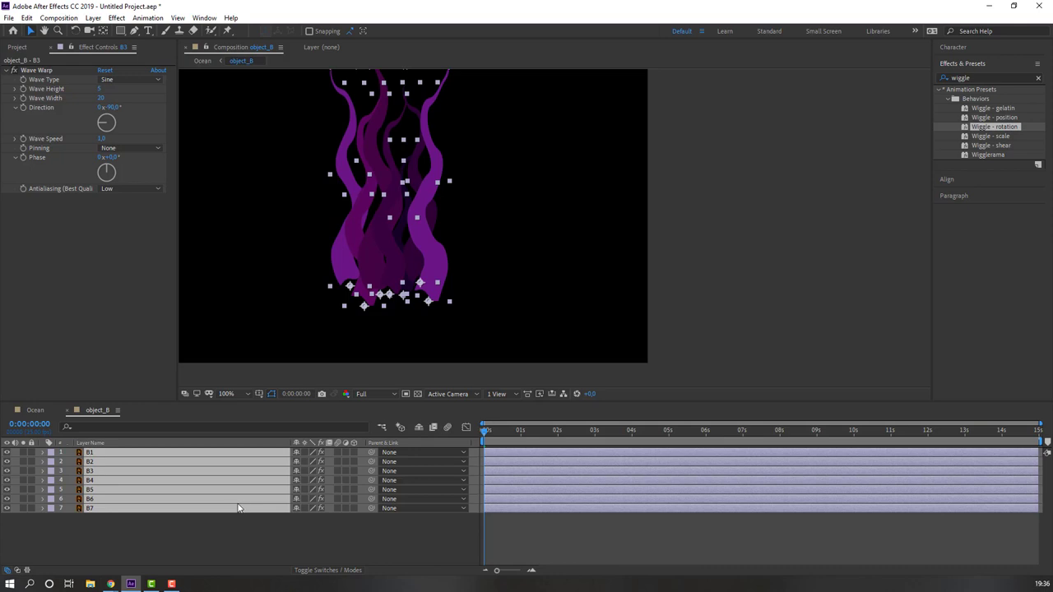
Step: Paste the copied Wiggle - rotation and Transform effects onto layers B1 through B7, preview the sway, and return to the Ocean composition
drag(235, 505, 236, 505)
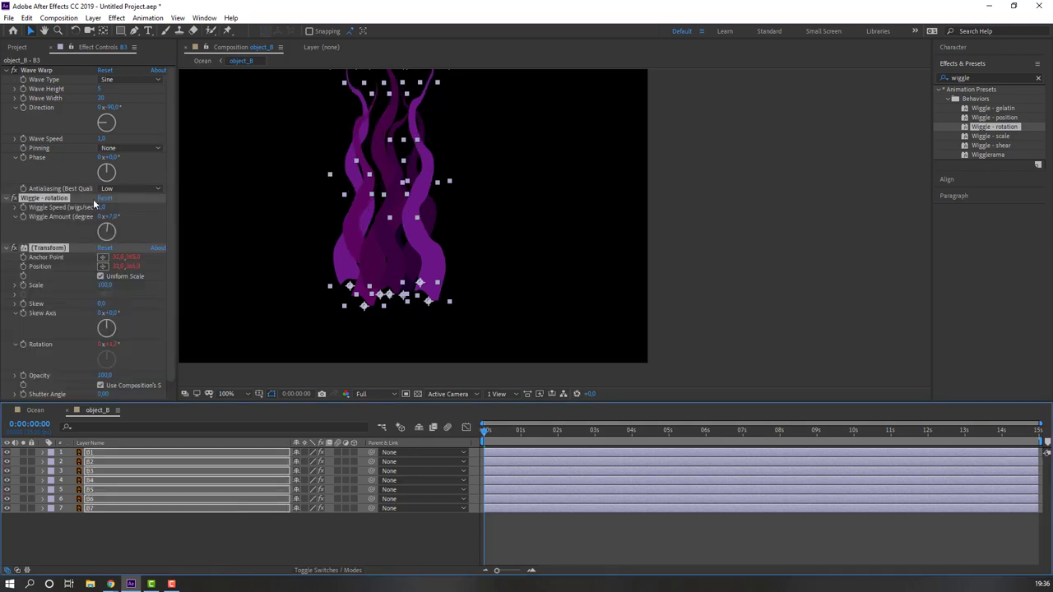
key(F2)
key(space)
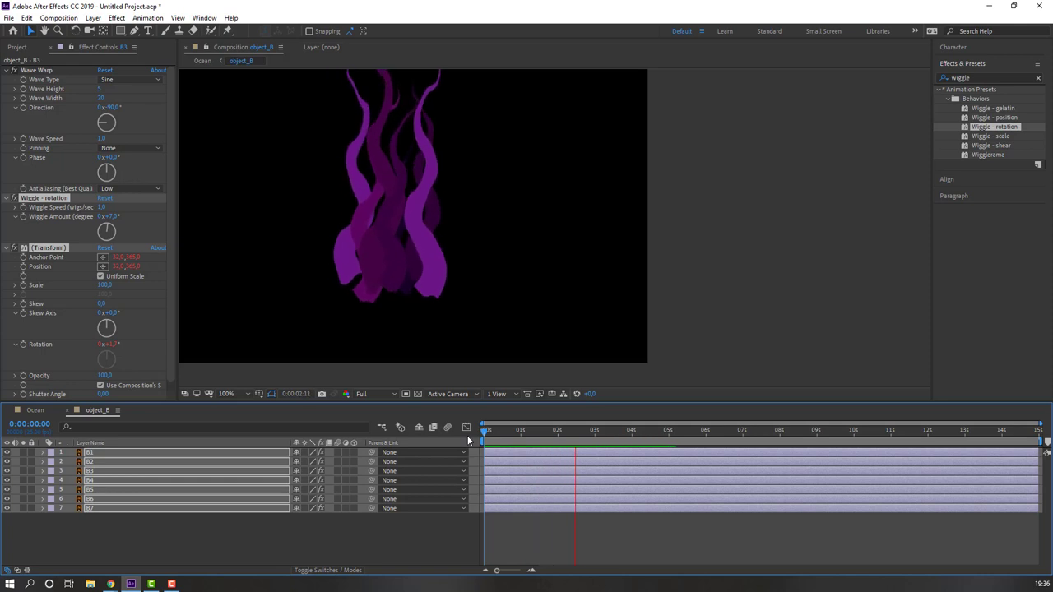
key(space)
click(68, 410)
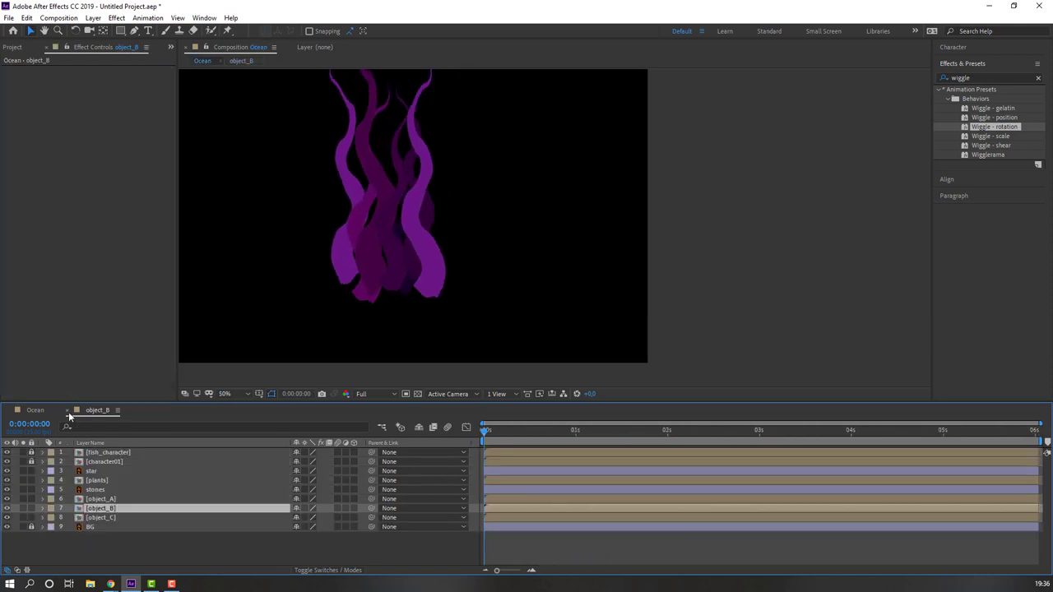
Step: Open the object_A composition and move the anchor points of layers A1 through A7 to their bottom centres with Anchor Point Mover
click(80, 499)
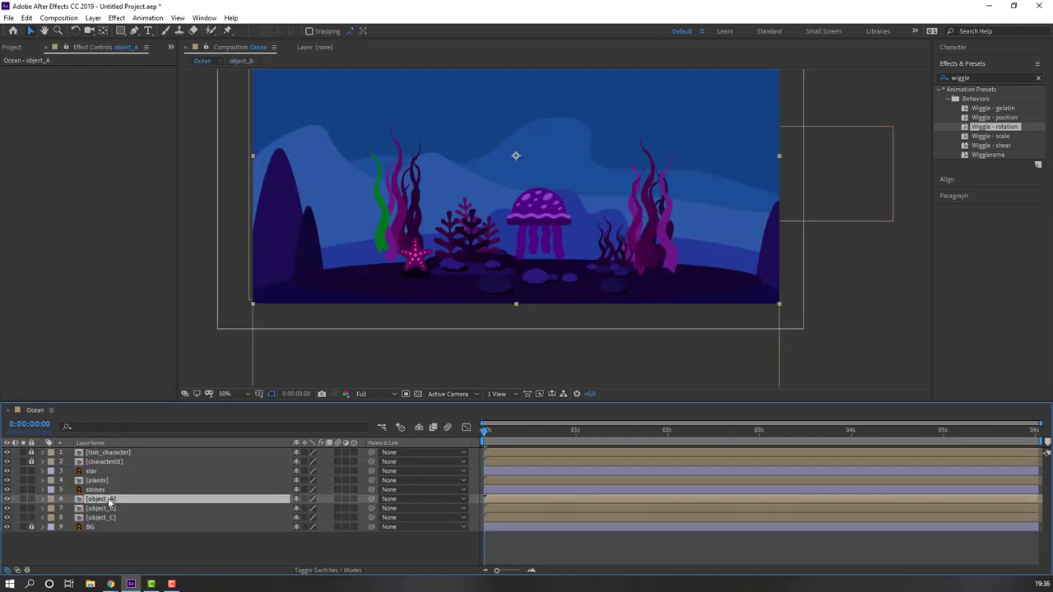
double_click(107, 499)
drag(107, 545, 116, 433)
click(203, 18)
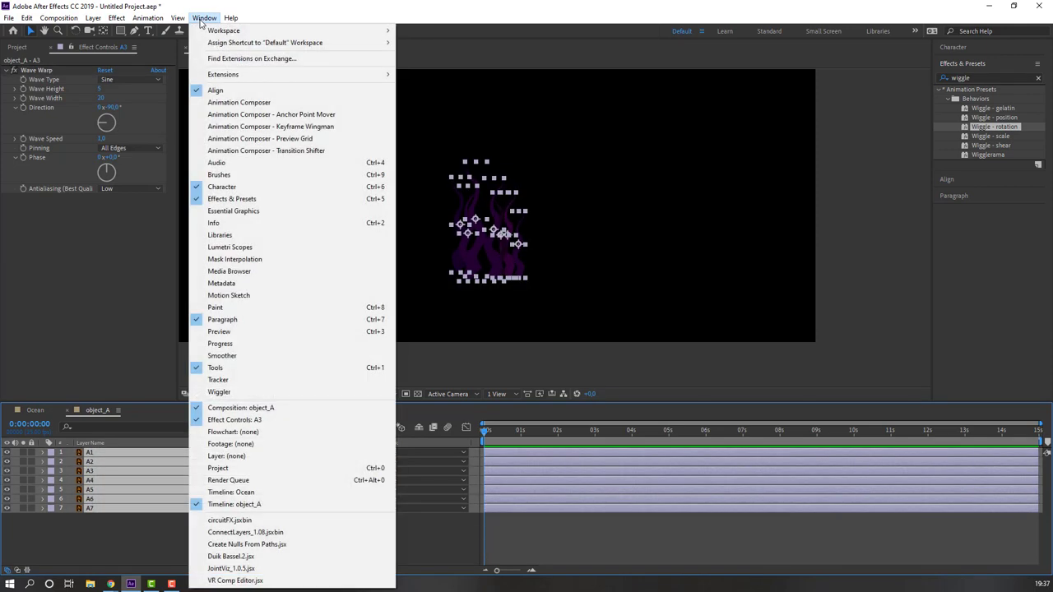
click(294, 116)
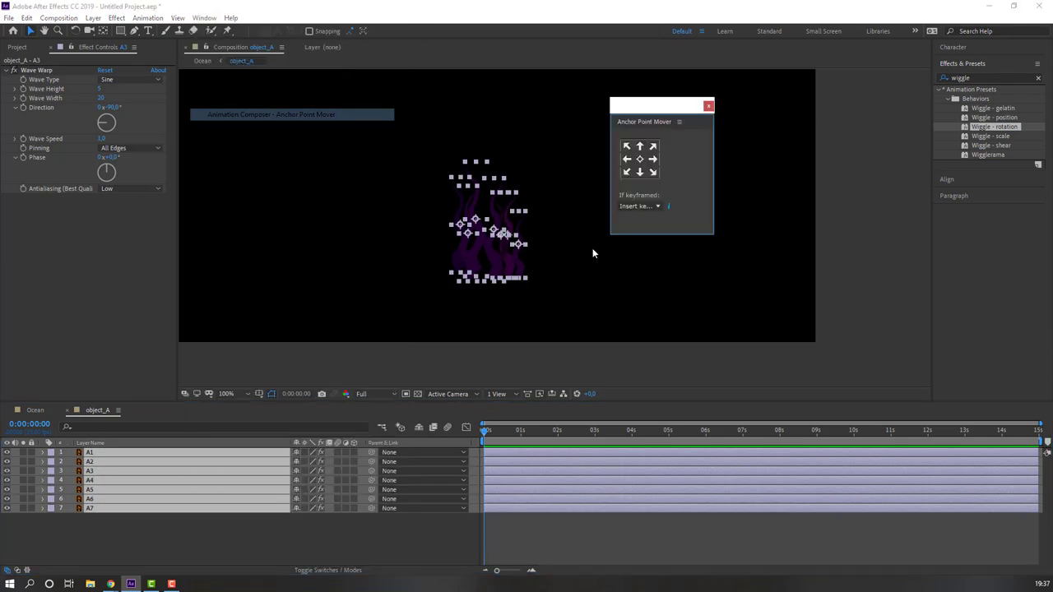
click(641, 172)
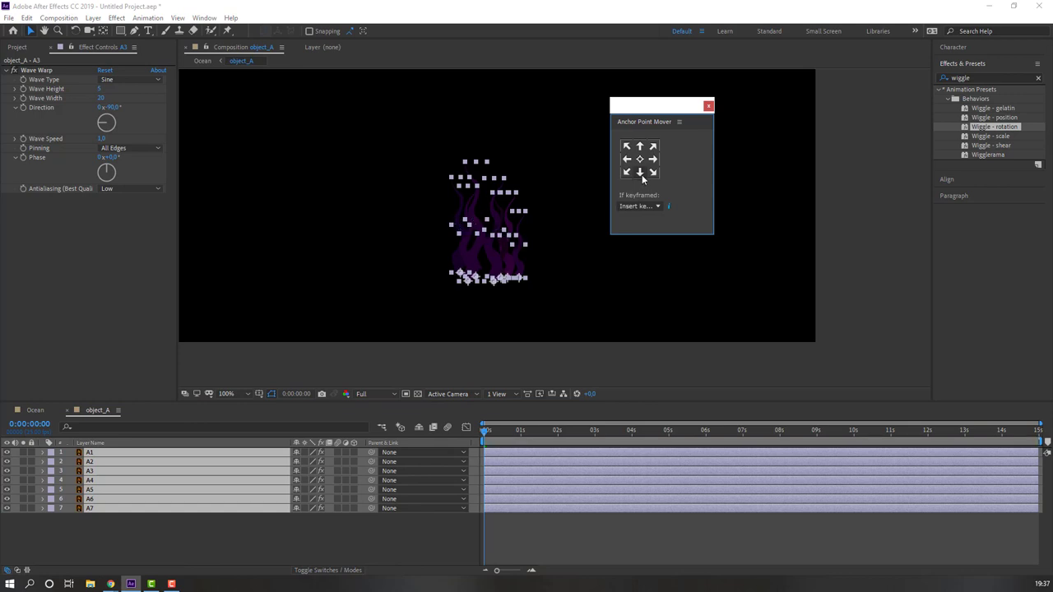
click(708, 106)
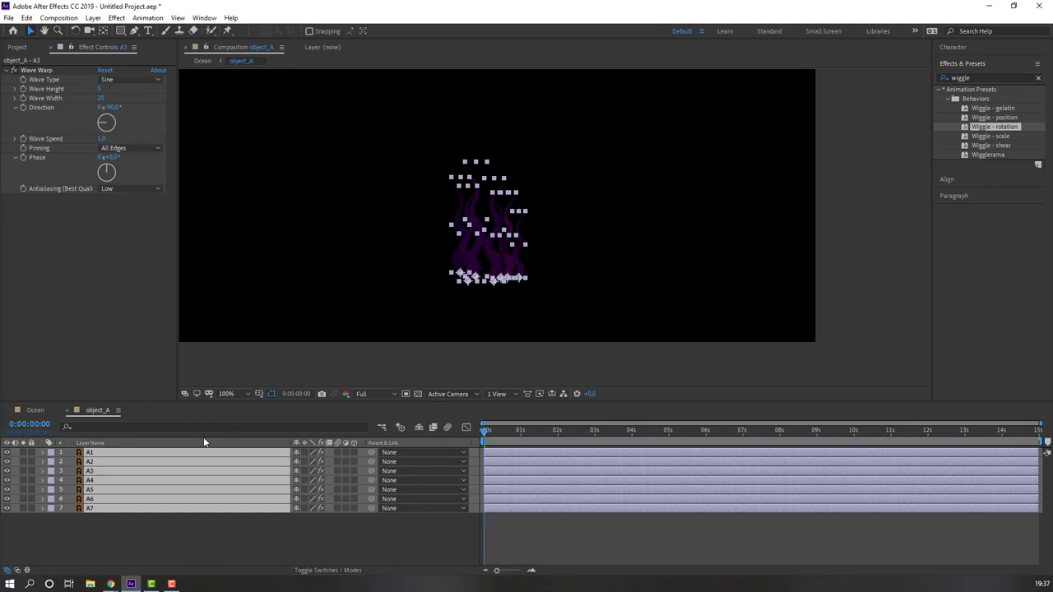
Step: Paste the Wiggle - rotation and Transform effects onto layers A1 through A7, preview them, and close the object_A composition
key(ctrl+v)
key(space)
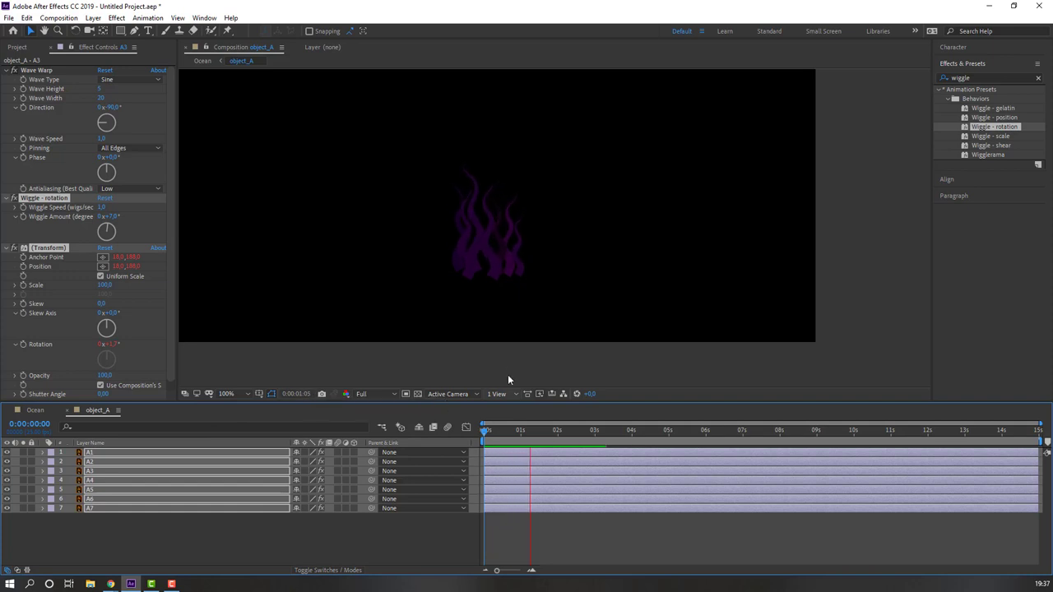
click(66, 410)
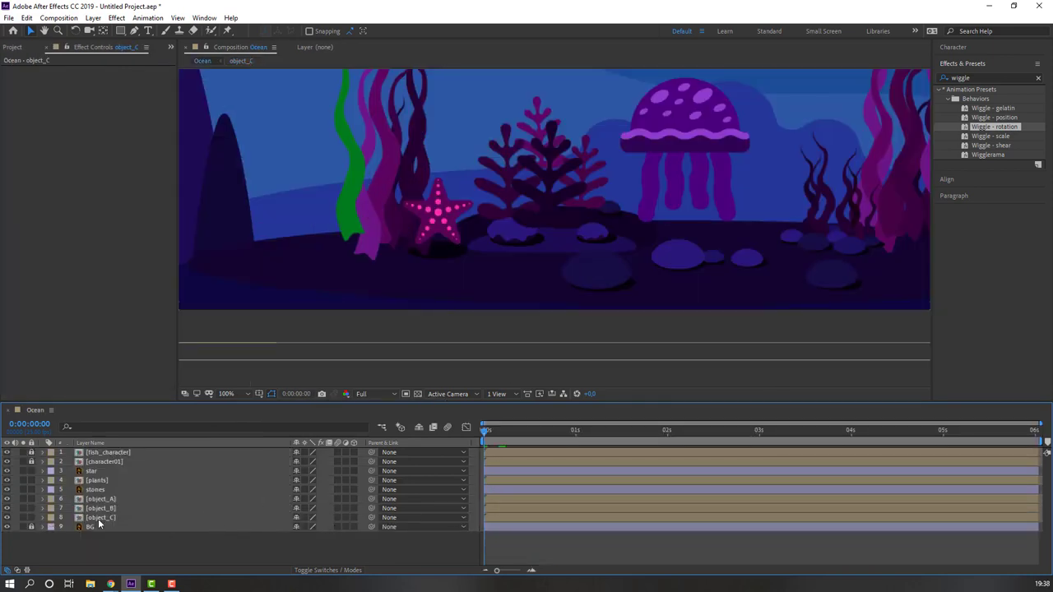
Step: Draw a closed Pen tool mask on object_C around the seaweed's lower ends, with its upper edge along the seabed line
click(100, 519)
click(132, 31)
click(417, 229)
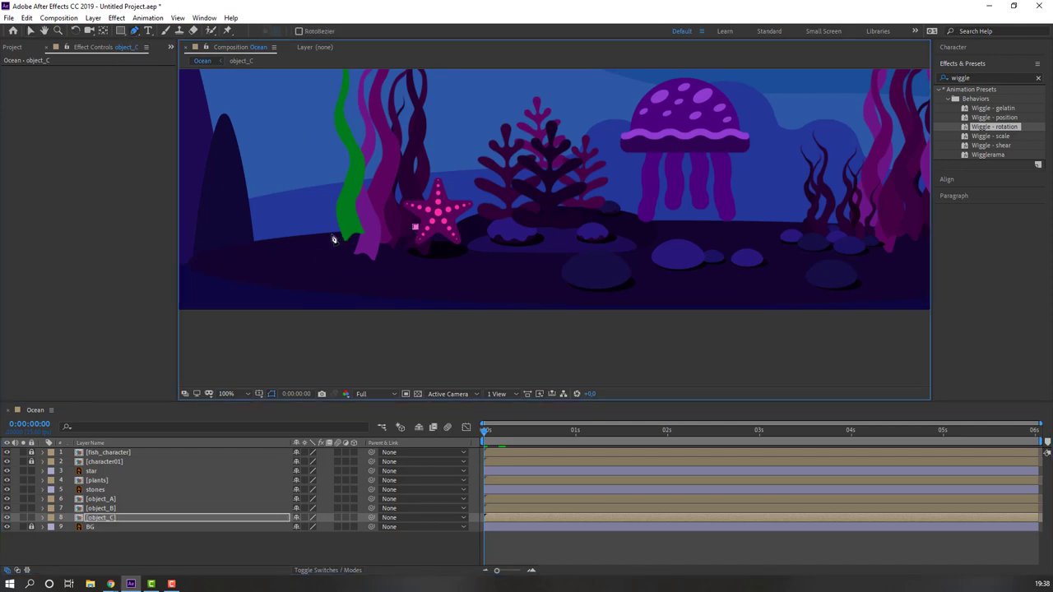
click(433, 265)
click(447, 234)
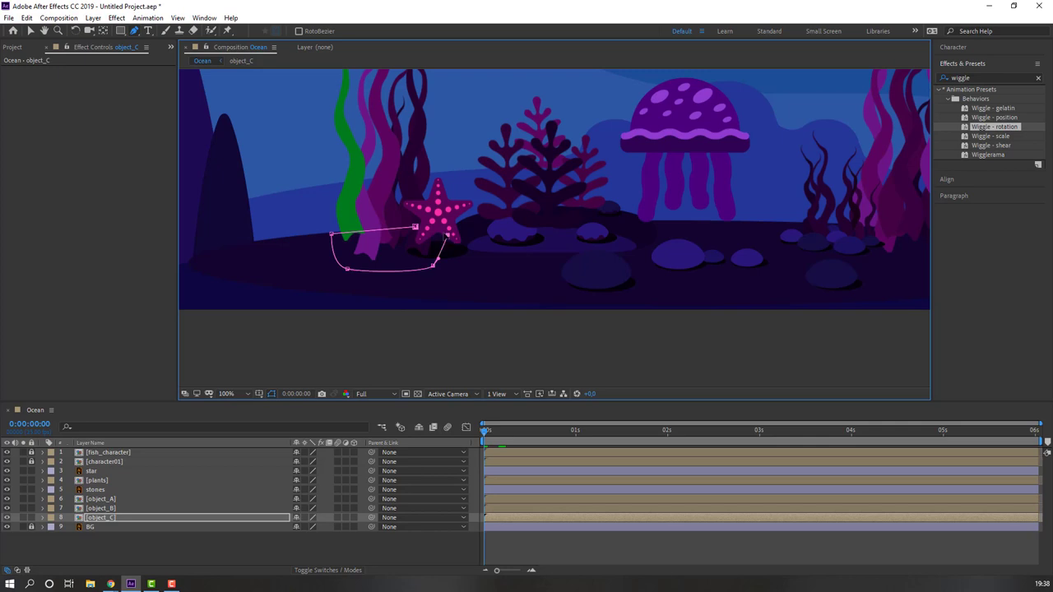
click(416, 229)
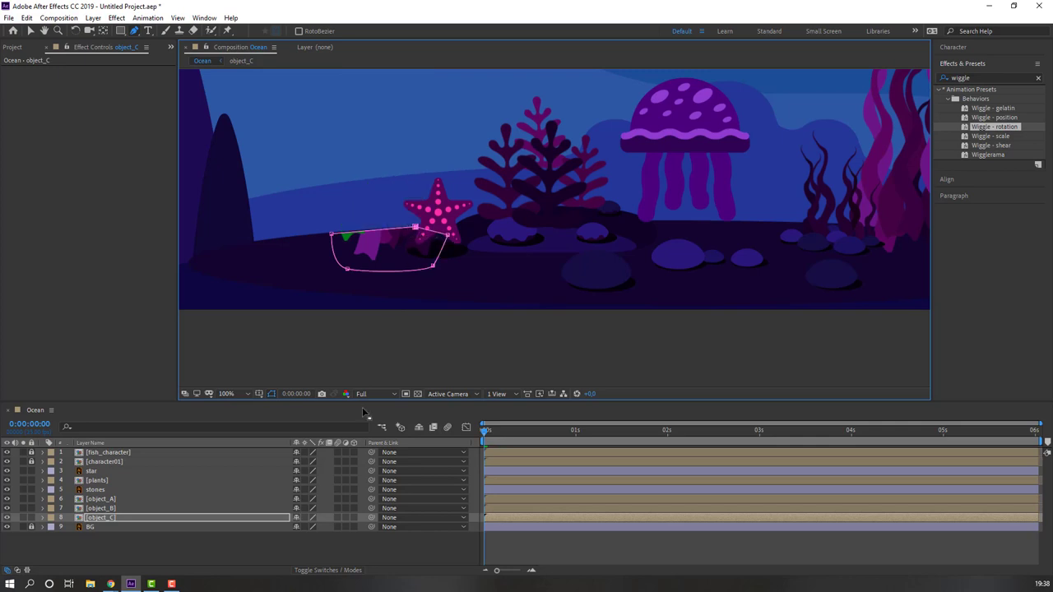
Step: Invert object_C's mask to hide the seaweed's lower ends, and play the Ocean scene
key(m)
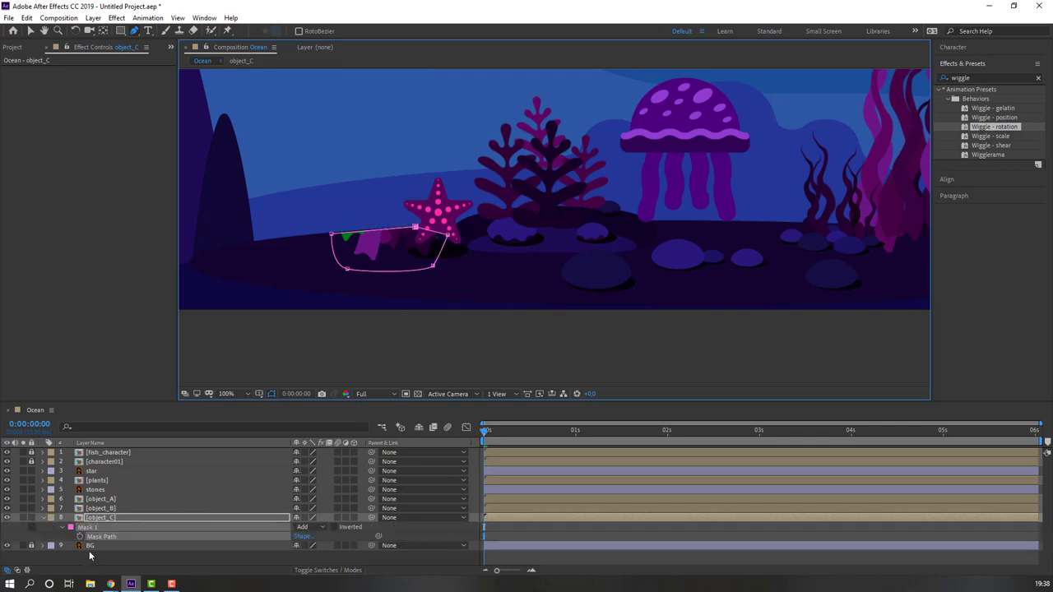
click(334, 527)
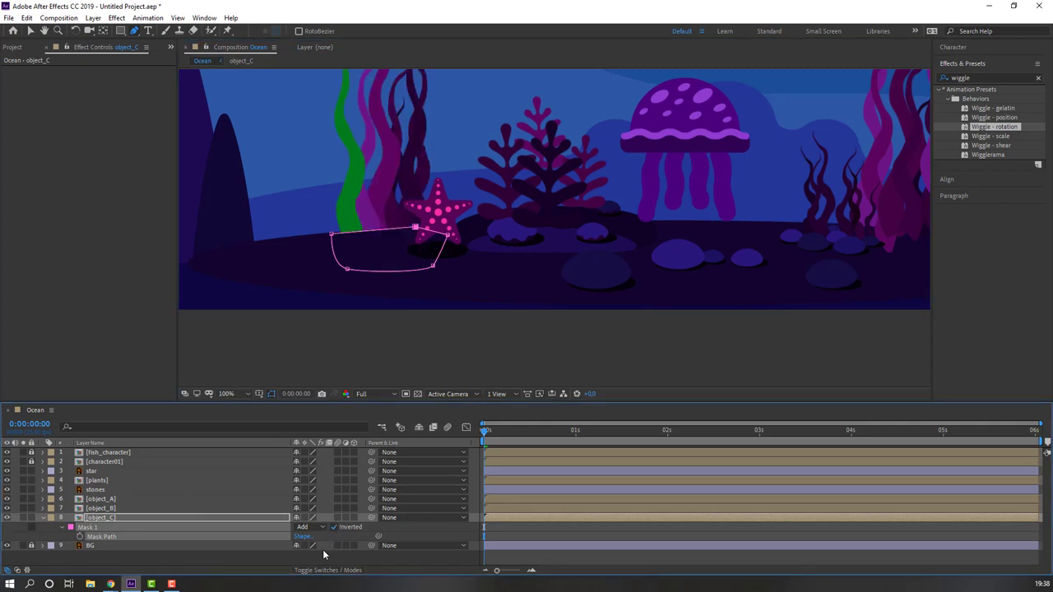
click(214, 566)
key(v)
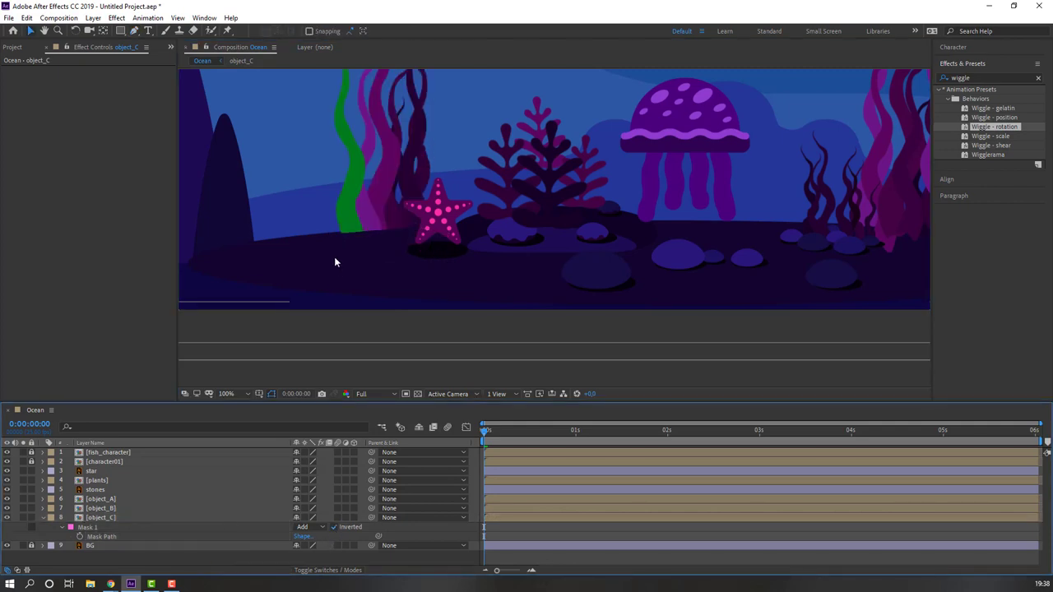
scroll(347, 268, down, 2)
key(space)
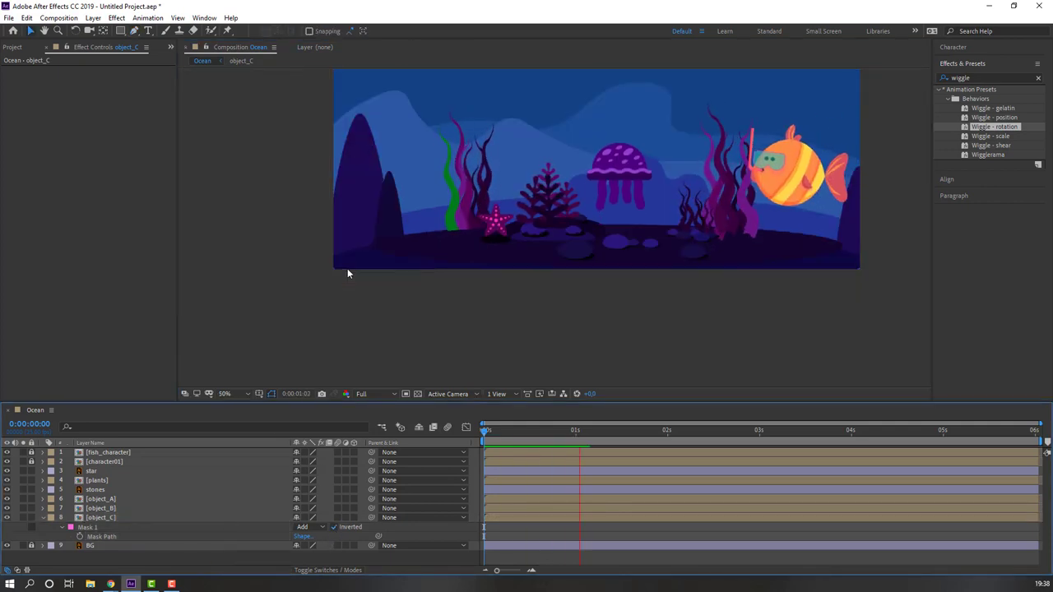
drag(533, 429, 499, 437)
Step: Draw a closed Pen tool mask on object_B around its seaweed's lower ends, with the upper edge along the seabed line
drag(732, 247, 365, 296)
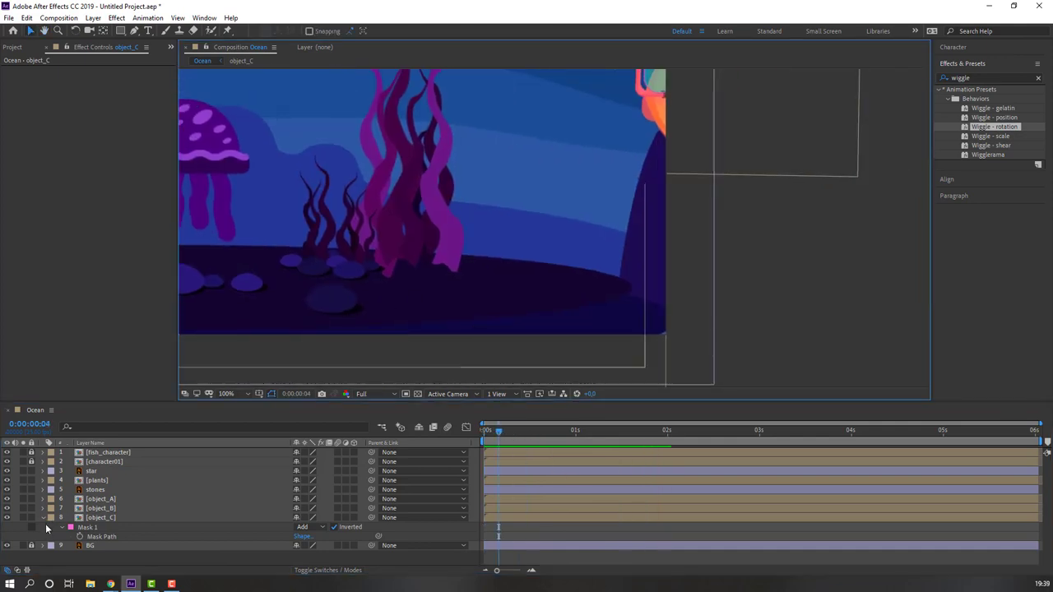
click(42, 517)
click(96, 508)
click(6, 508)
click(7, 508)
click(135, 31)
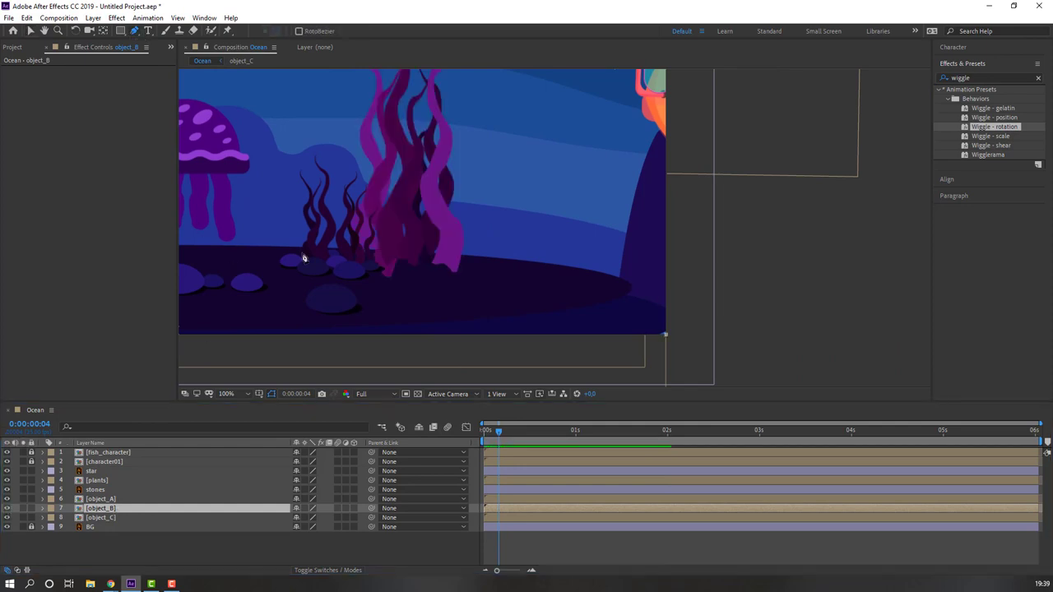
click(473, 255)
click(340, 246)
drag(400, 285, 411, 285)
drag(490, 261, 498, 267)
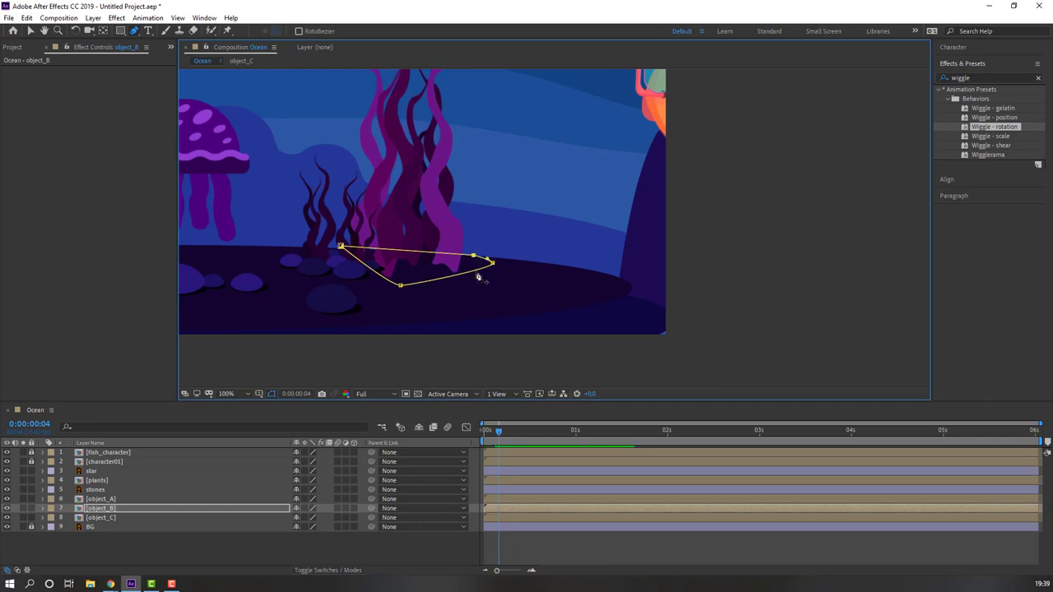
click(475, 260)
Step: Invert object_B's mask, collapse the layer's properties, and deselect the layer
key(m)
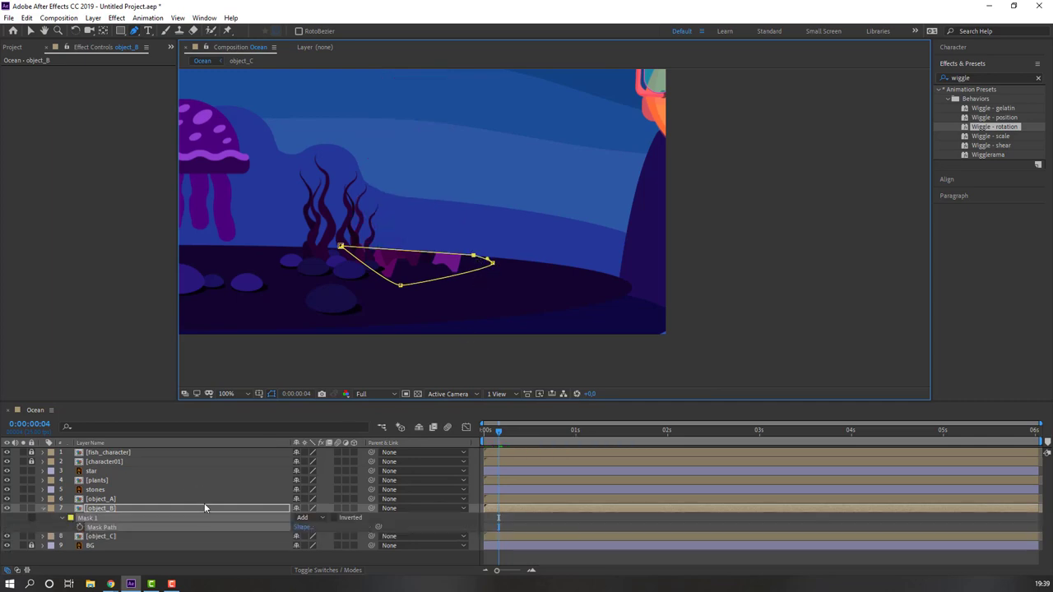
click(333, 518)
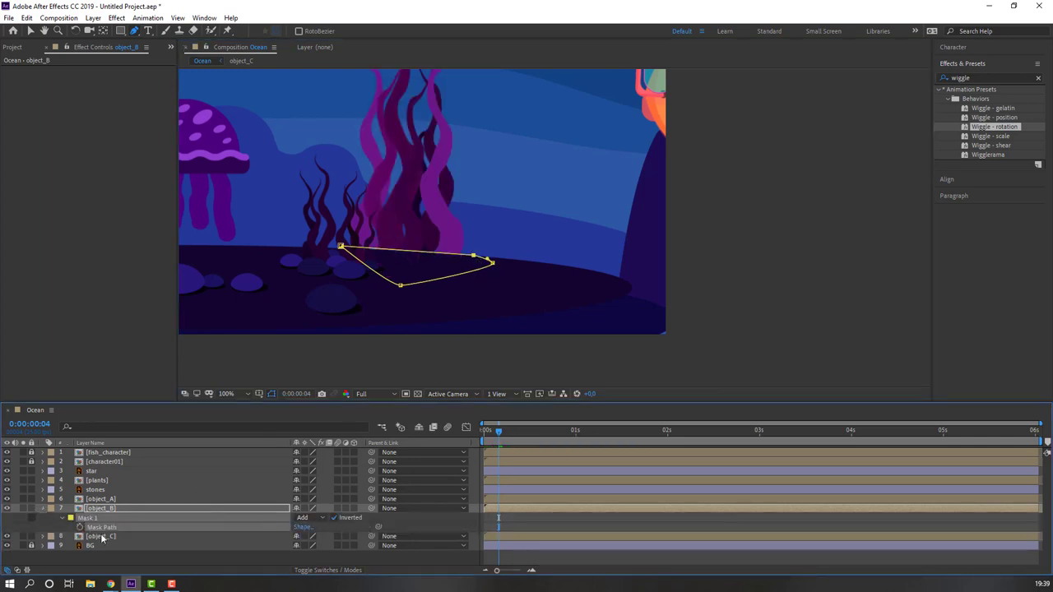
click(42, 508)
click(156, 557)
key(v)
Step: Adjust the upper-left point of object_B's mask so that its upper edge follows the seabed line more closely
click(428, 220)
scroll(426, 264, up, 1)
drag(386, 291, 558, 229)
click(113, 509)
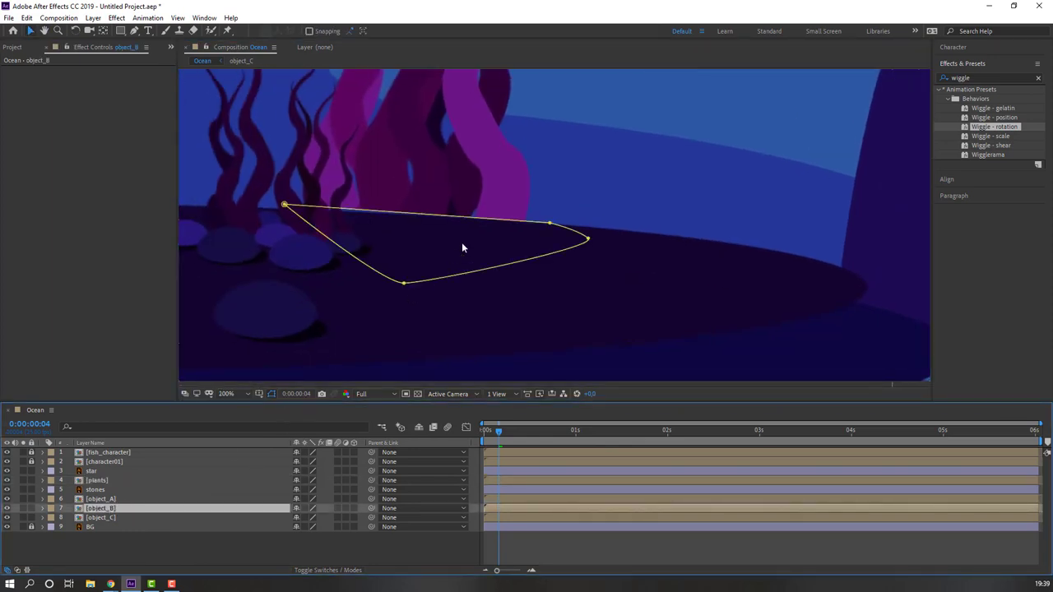
scroll(458, 255, up, 3)
scroll(329, 239, down, 1)
mouse_move(276, 179)
mouse_down()
mouse_move(268, 198)
mouse_move(271, 189)
mouse_up()
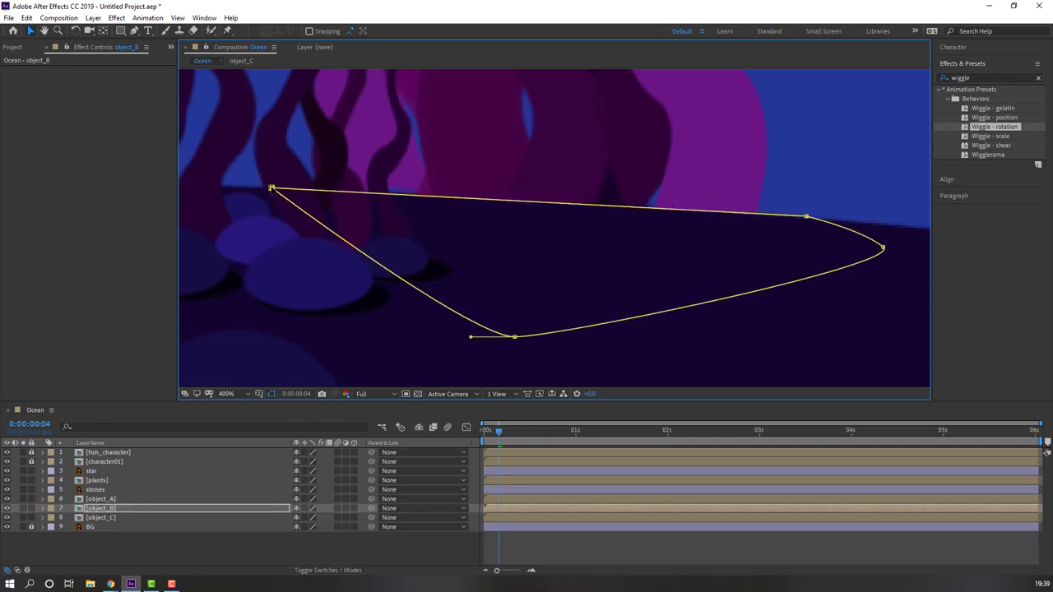
click(393, 542)
scroll(393, 298, down, 6)
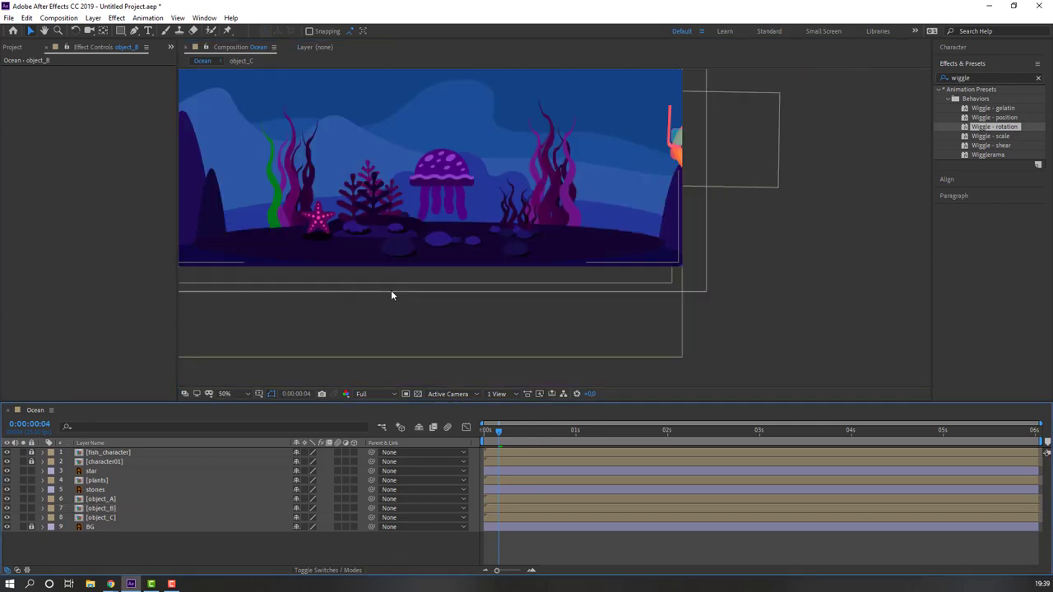
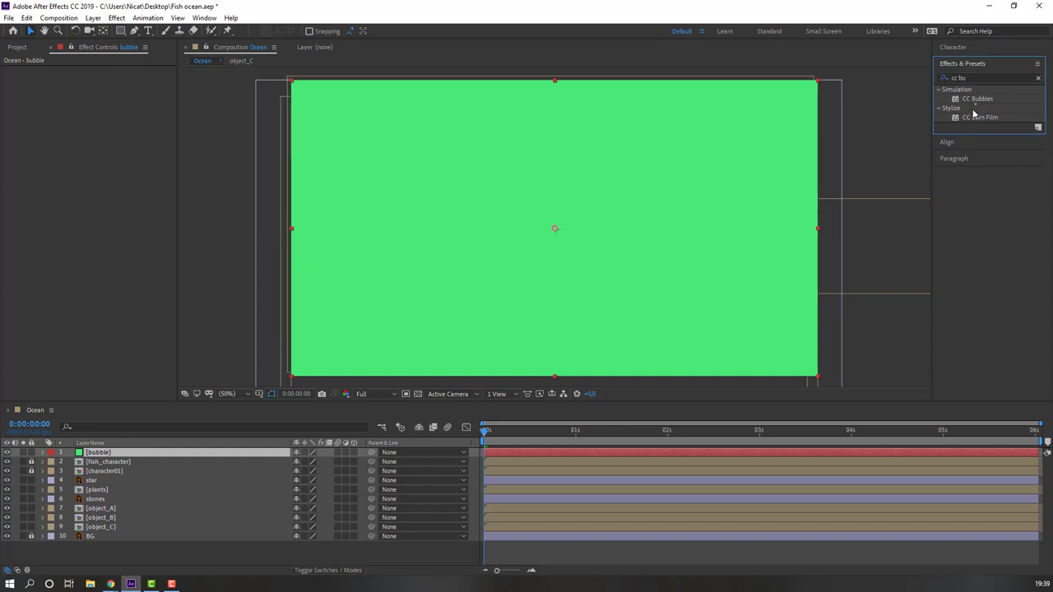
Step: Apply CC Bubbles to the bubble layer, with Reflection Type set to Metal and Shading Type set to None
drag(971, 108, 101, 454)
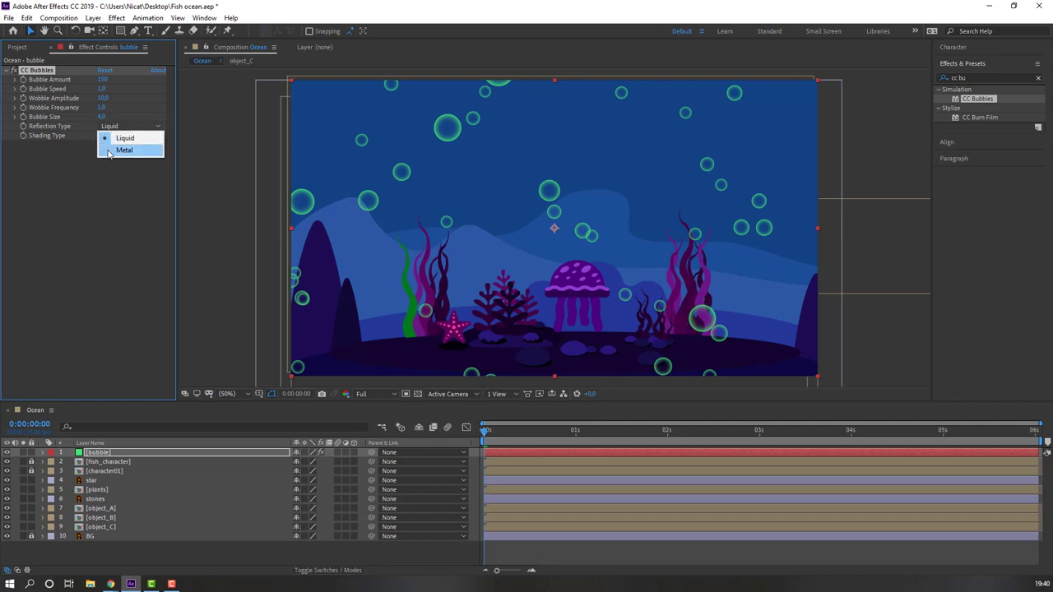
click(36, 146)
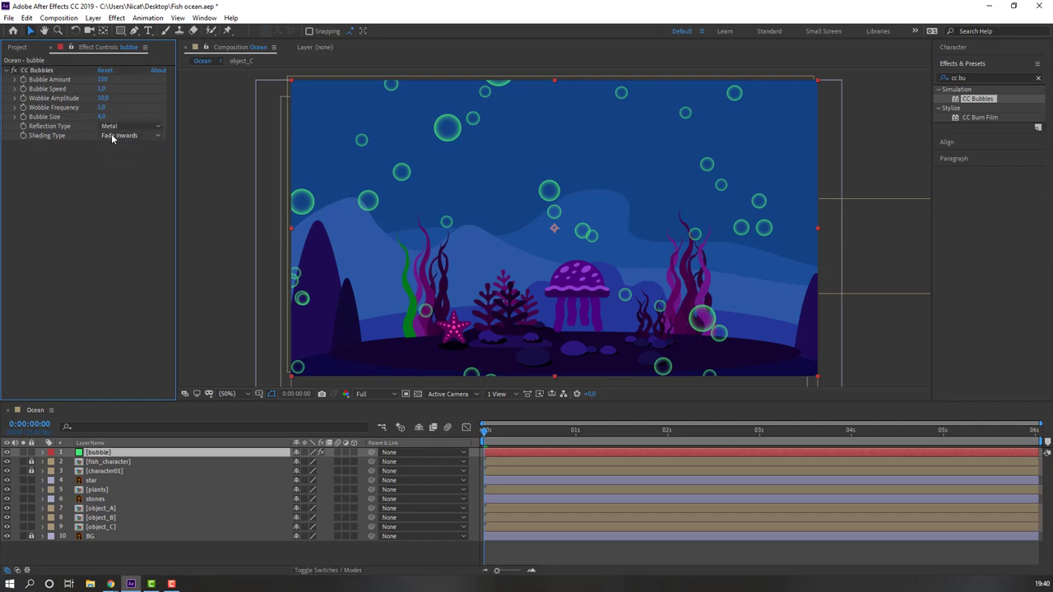
click(112, 136)
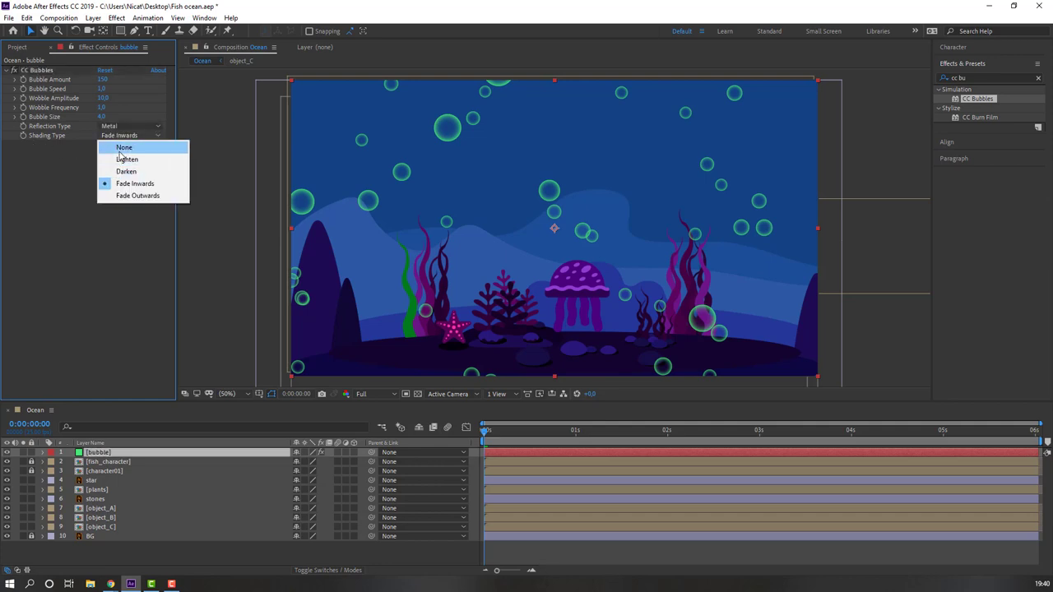
click(121, 149)
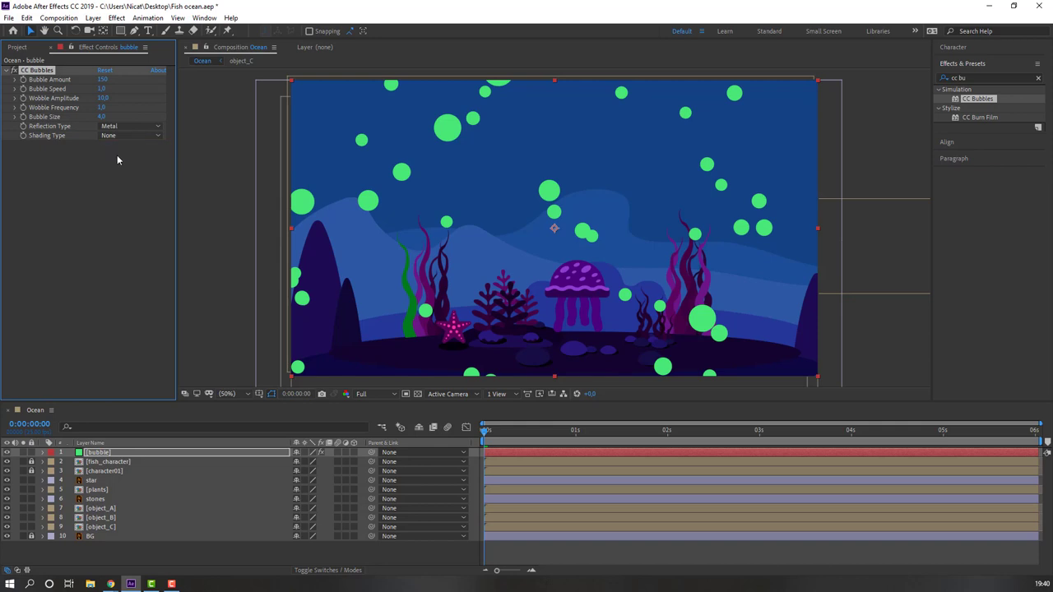
Step: Apply a Fill effect to the bubble layer with a blue colour close to 325FB2 and preview the bubbles
click(967, 78)
text(fill)
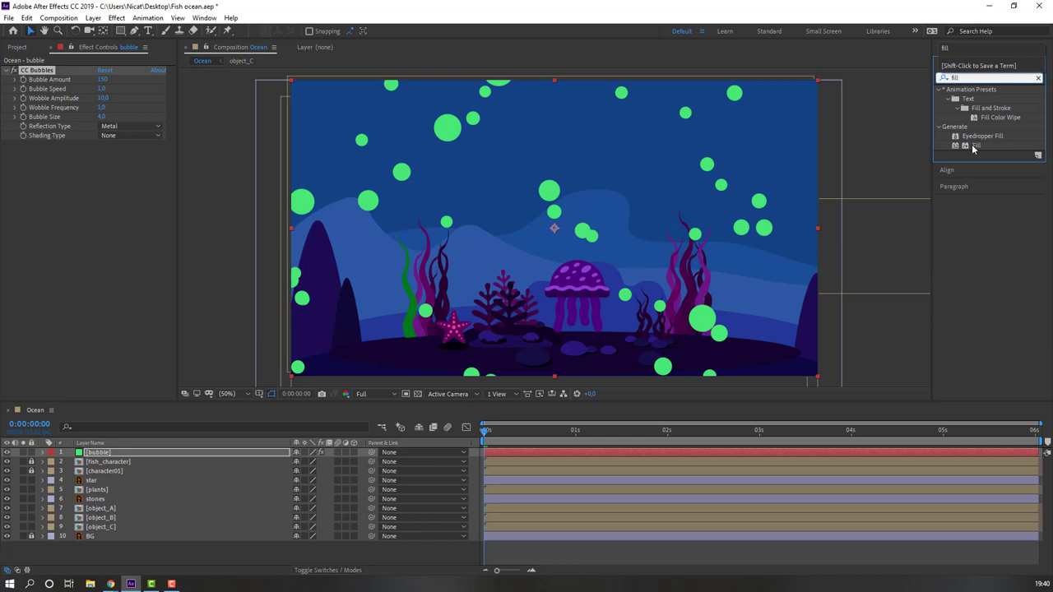
drag(973, 148, 127, 452)
click(105, 171)
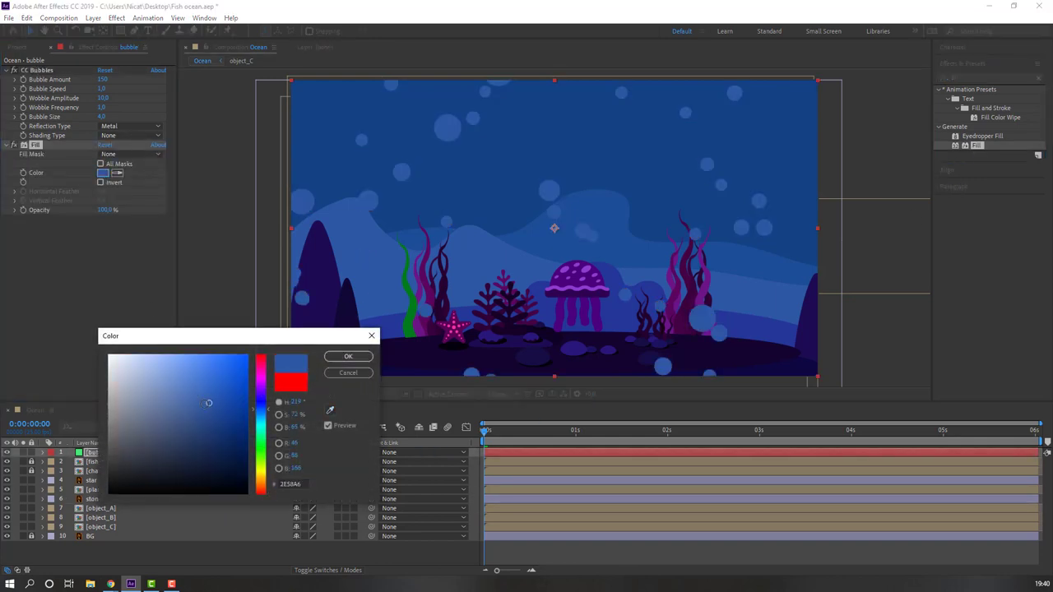
mouse_move(208, 402)
mouse_down()
mouse_move(185, 392)
mouse_move(206, 398)
mouse_up()
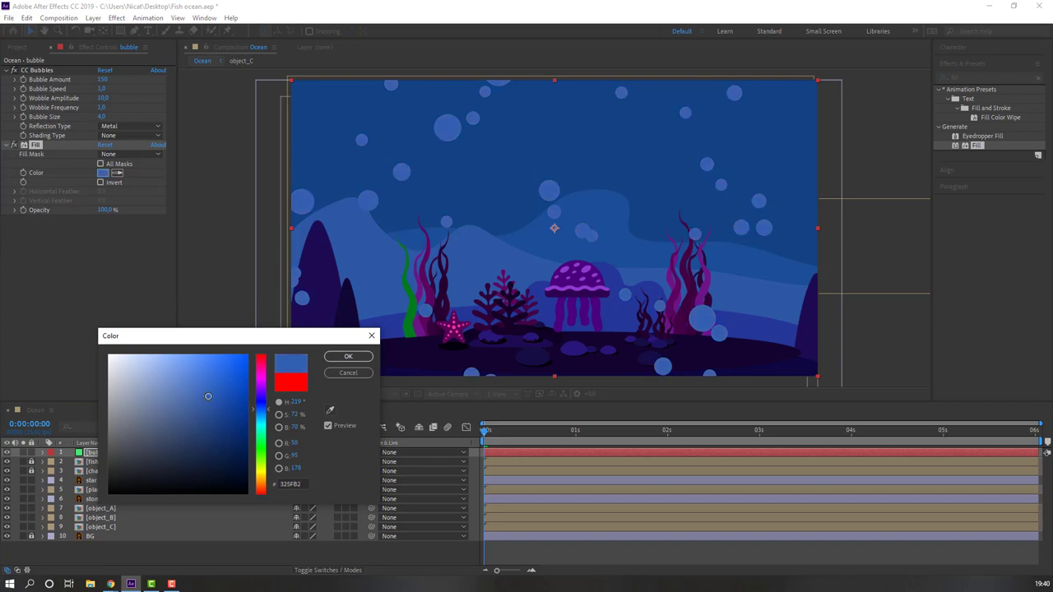
click(344, 358)
key(space)
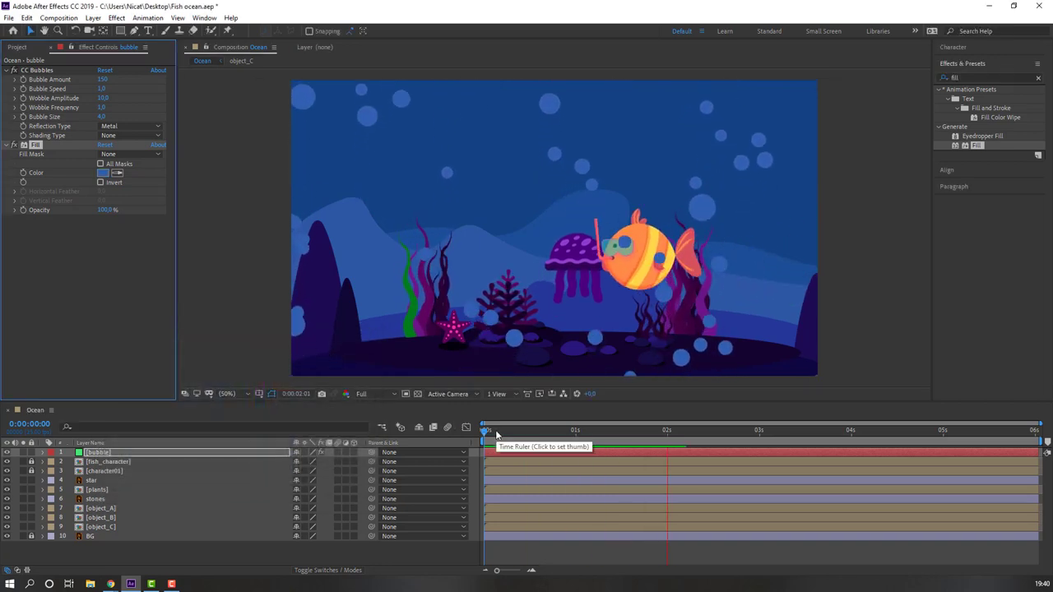
key(space)
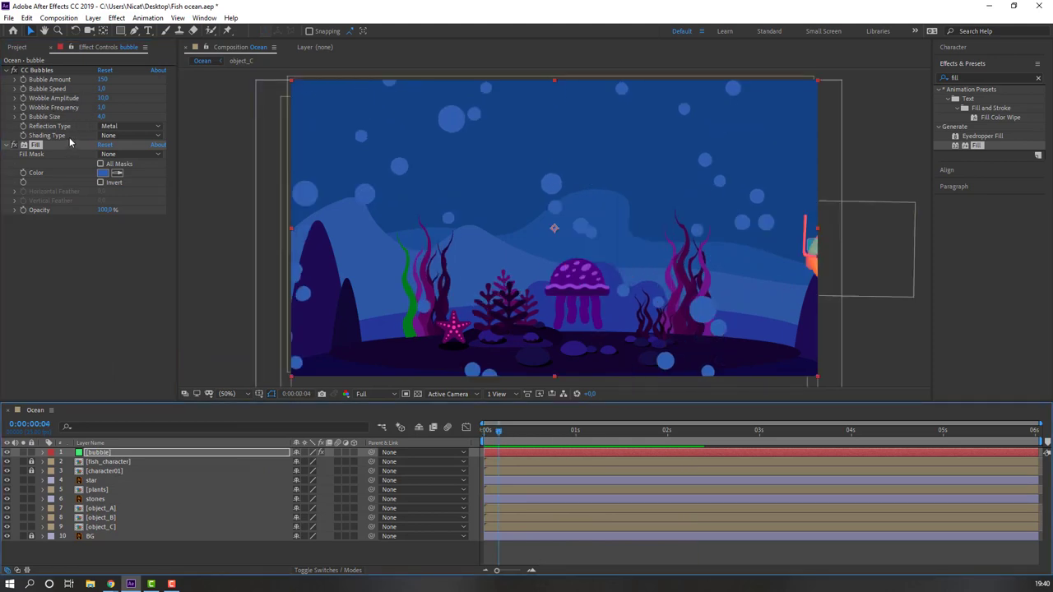
Step: Set the Bubble Size of CC Bubbles to 1.5 on the bubble layer and play back the animation
drag(97, 117, 79, 117)
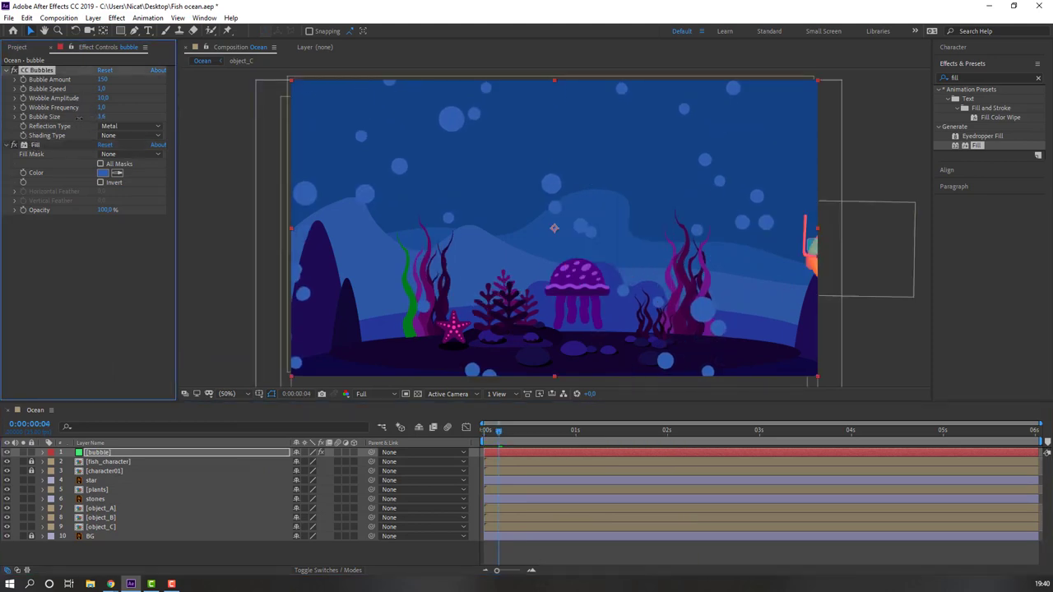
key(space)
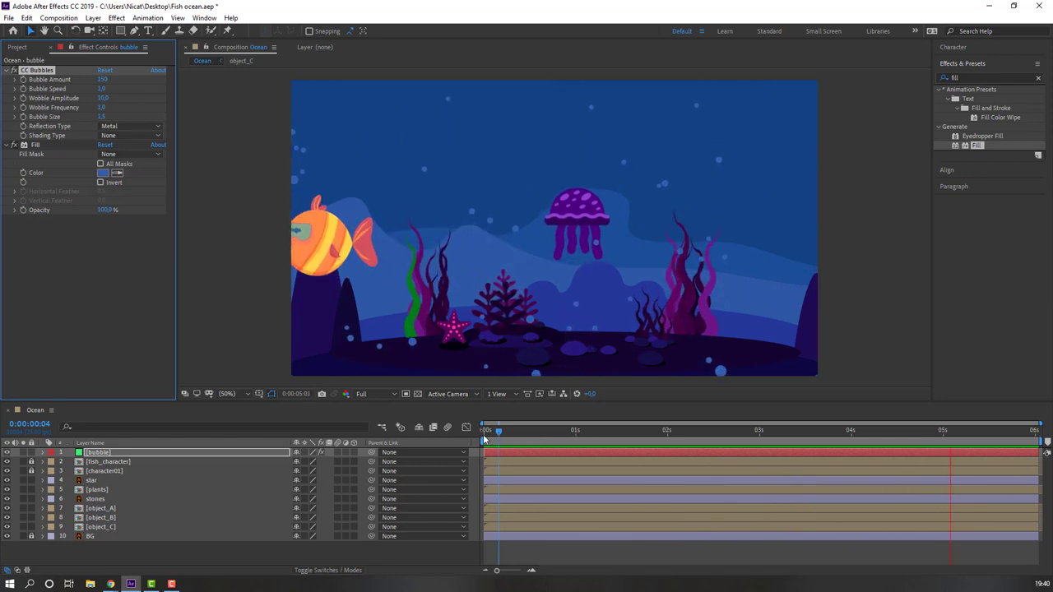
key(space)
Step: Keyframe the star layer's Position at 593, 900.5 at 0 s, 593, 883.5 at 1 s, and 593, 900.5 at 2 s
click(91, 481)
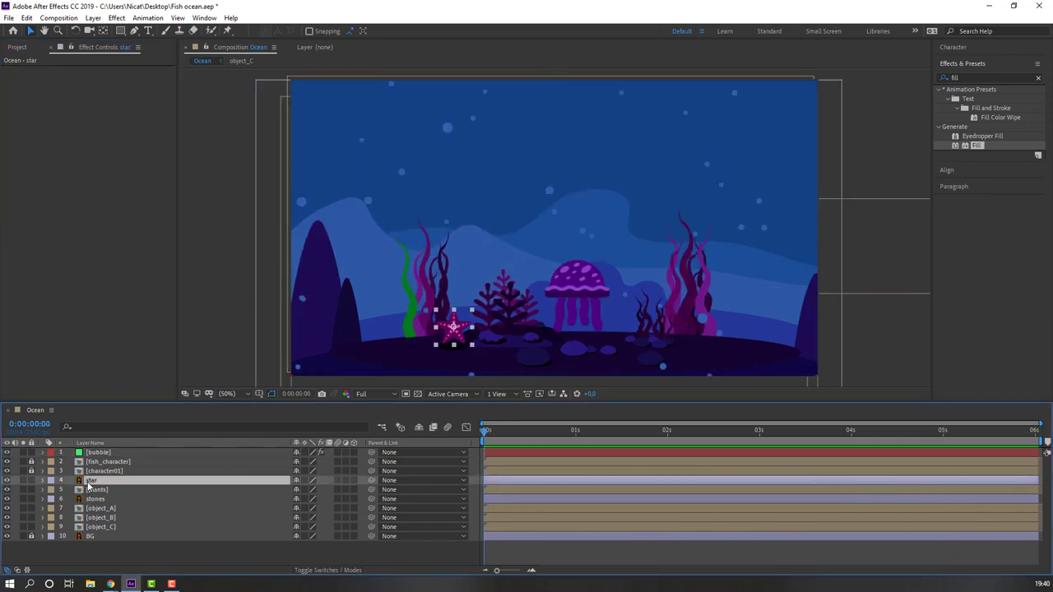
key(alt+shift+p)
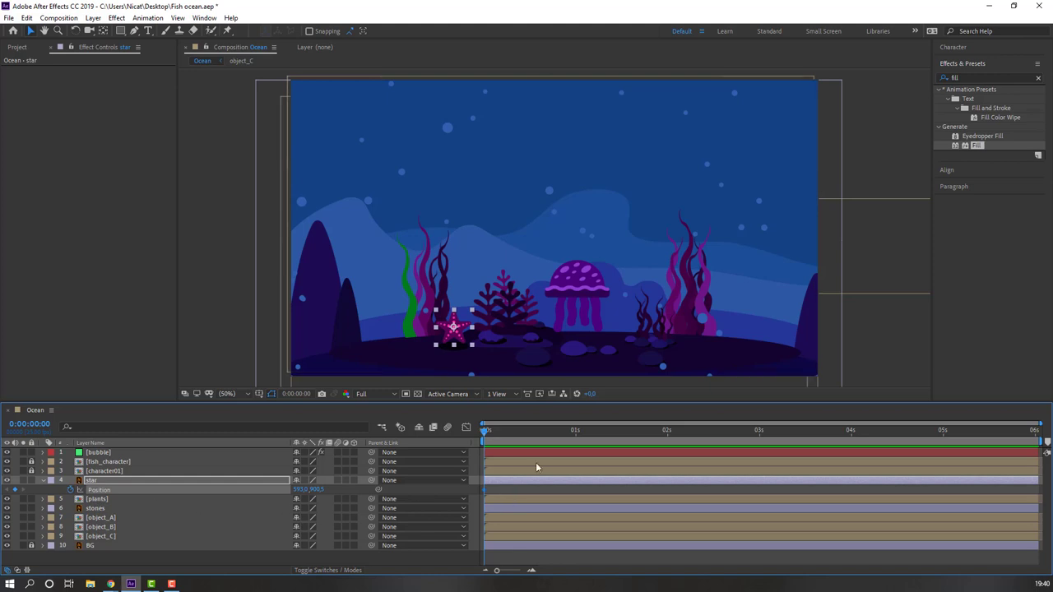
drag(503, 442, 575, 445)
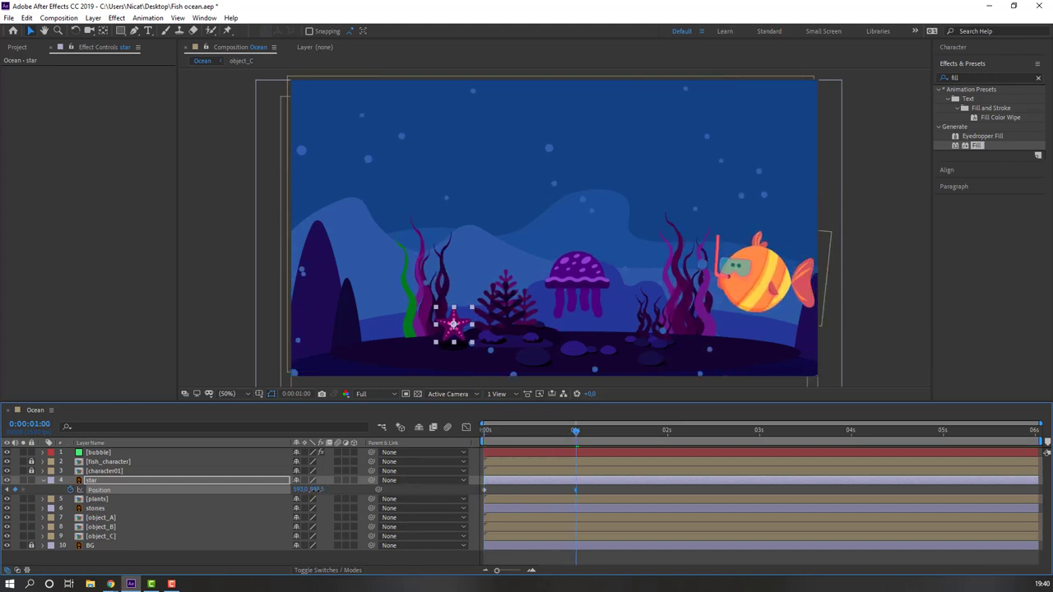
drag(610, 436, 669, 443)
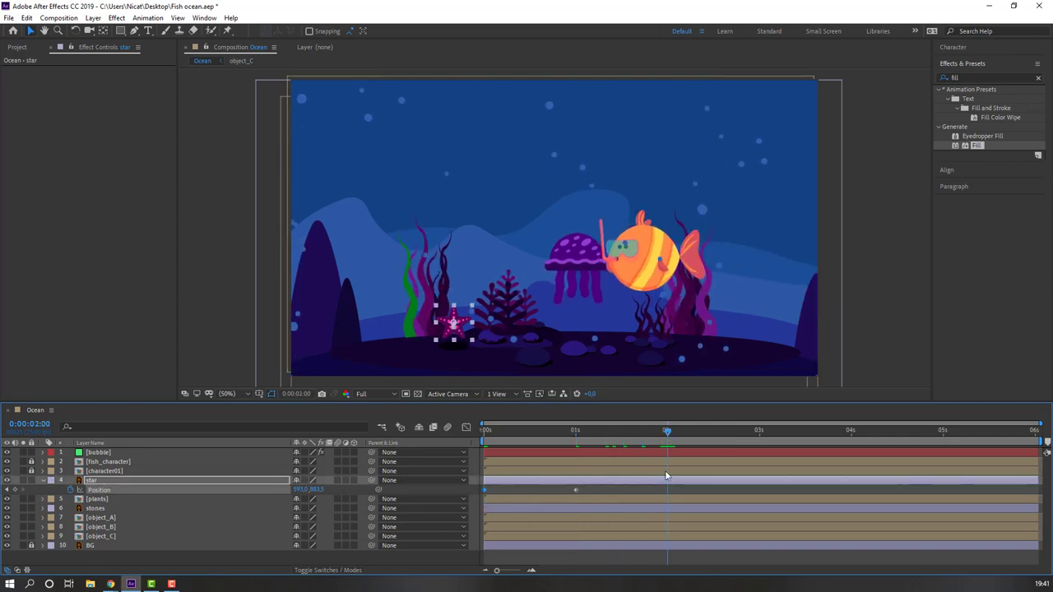
key(ctrl+v)
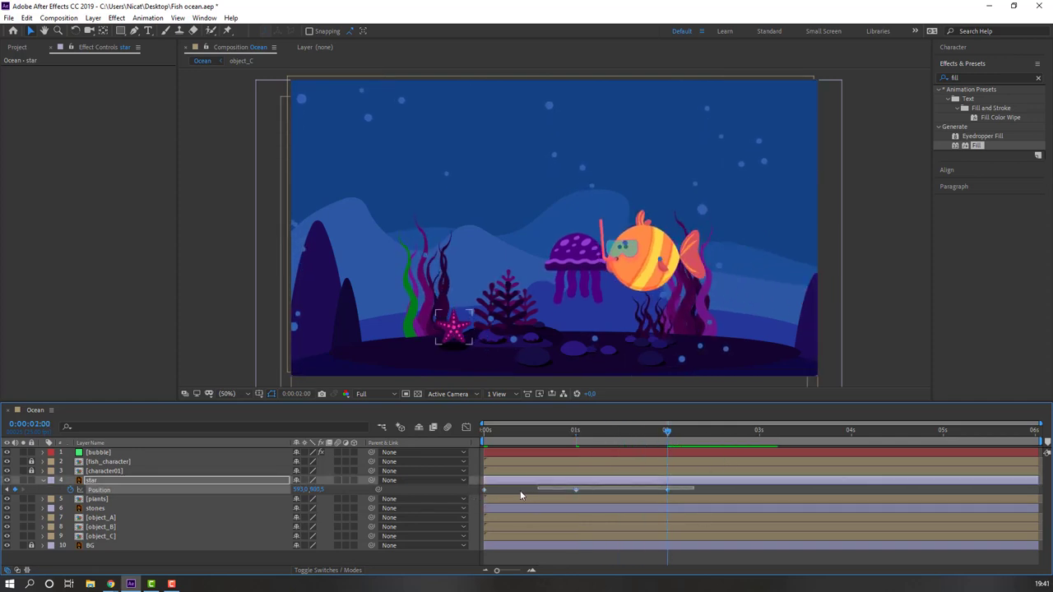
Step: Repeat the star's up-and-down Position keyframes every second through 6 s and preview the motion
drag(519, 494, 481, 497)
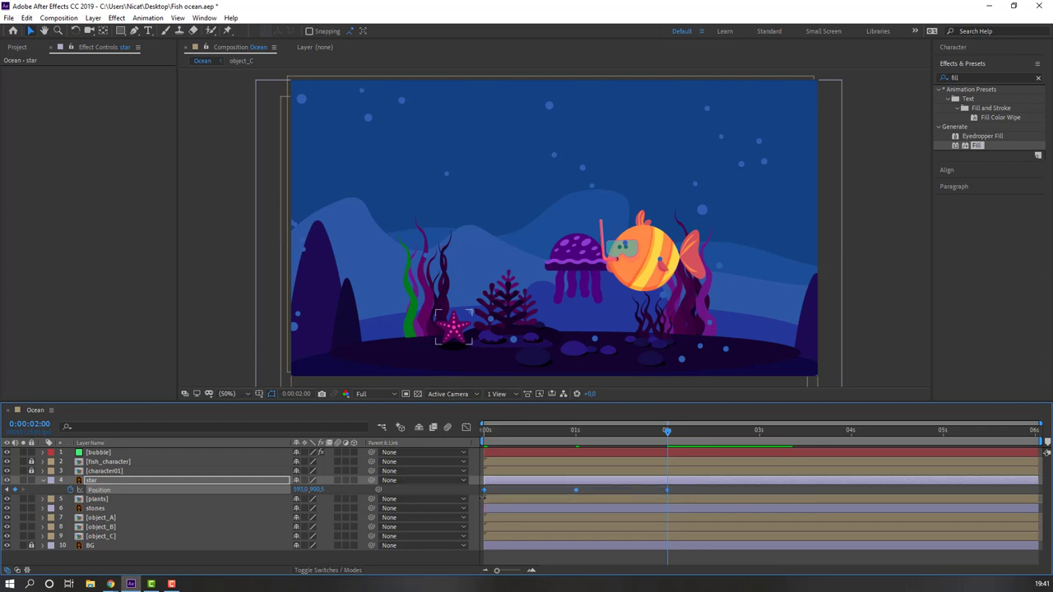
click(851, 438)
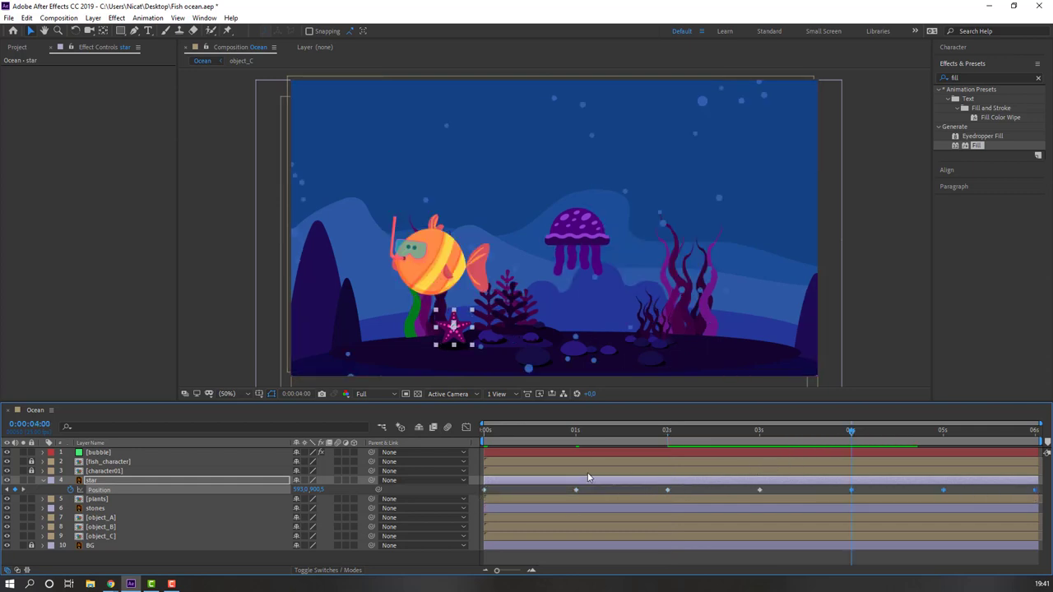
key(space)
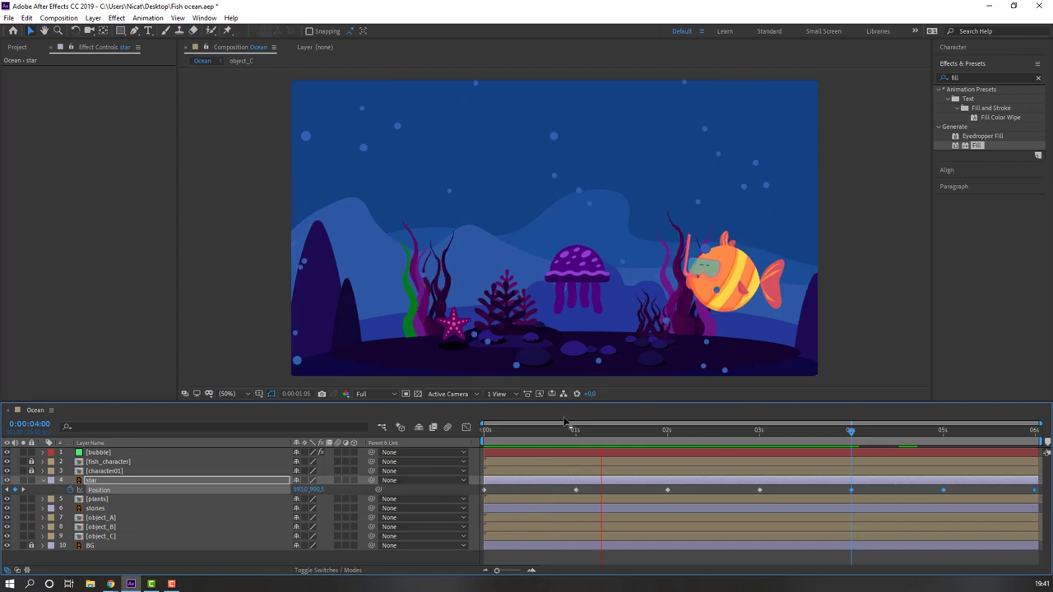
key(space)
Step: Keyframe the star's Rotation at 0 s, 1 s and 2 s, tilting it to -8° at 0 s and 2 s
key(Home)
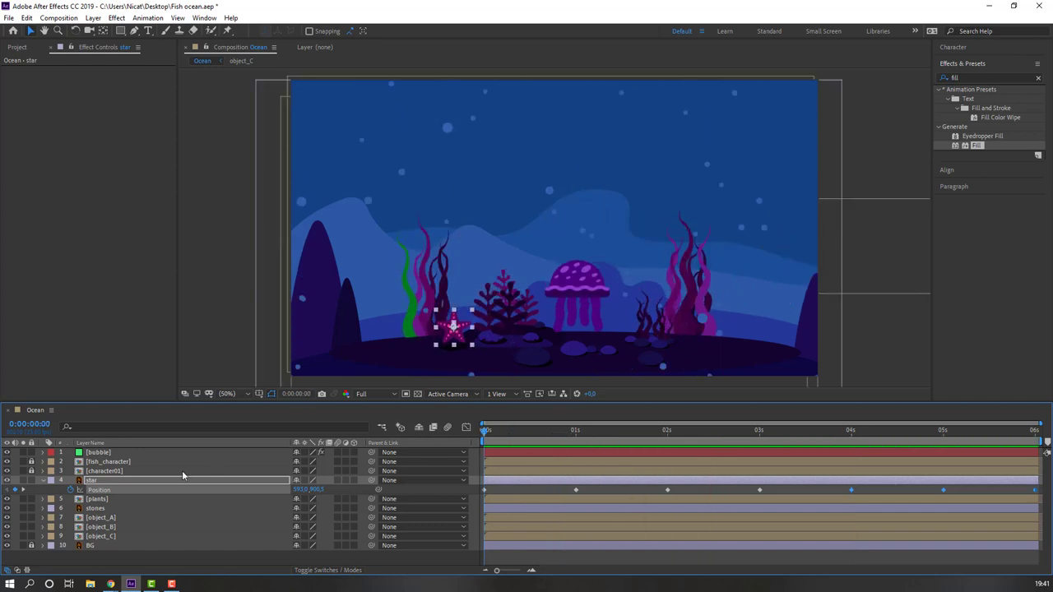
key(shift+r)
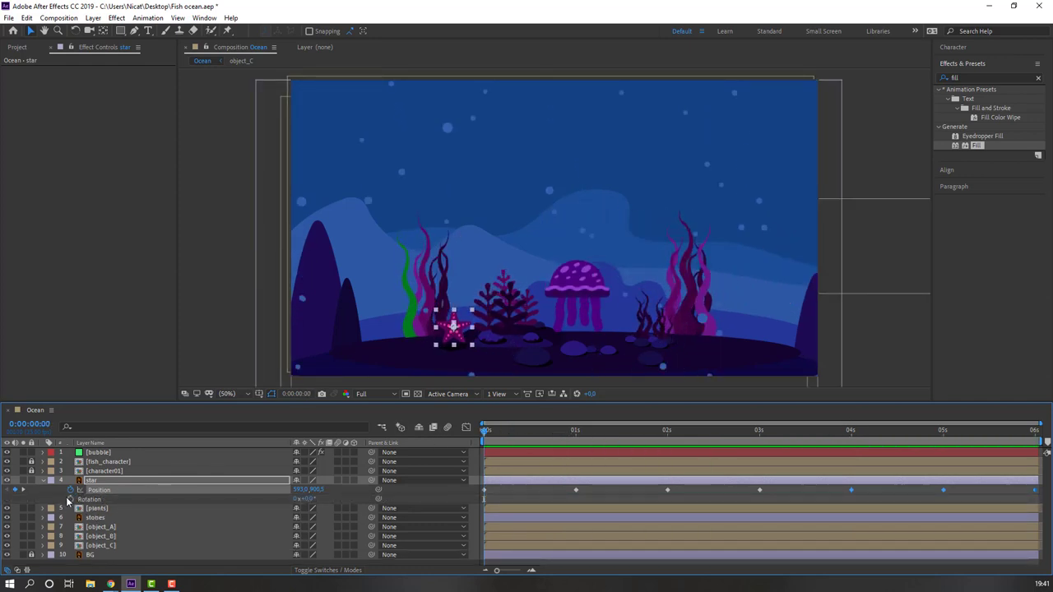
click(515, 498)
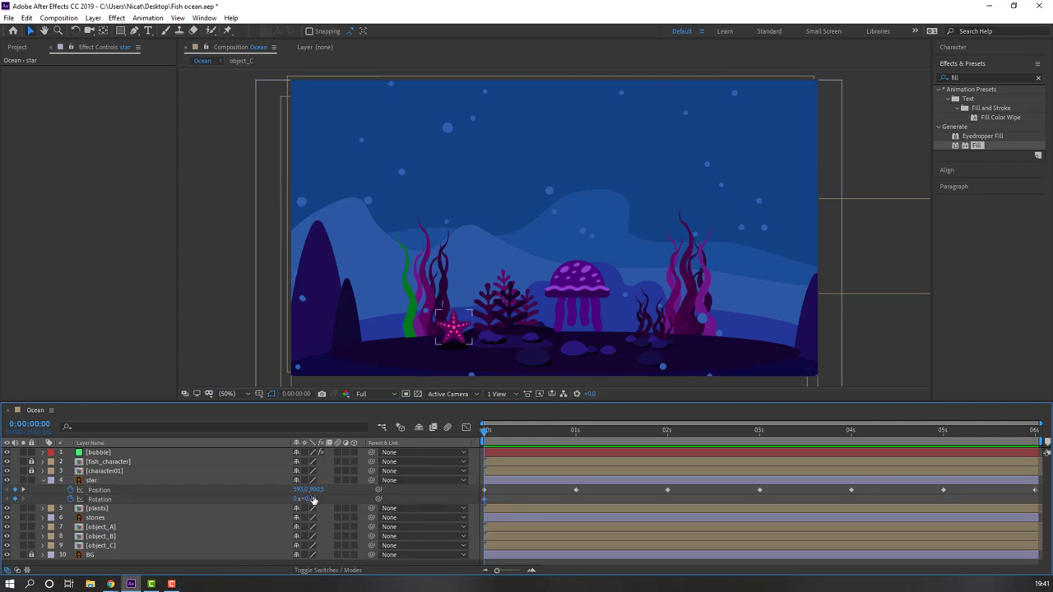
click(531, 480)
drag(492, 431, 575, 431)
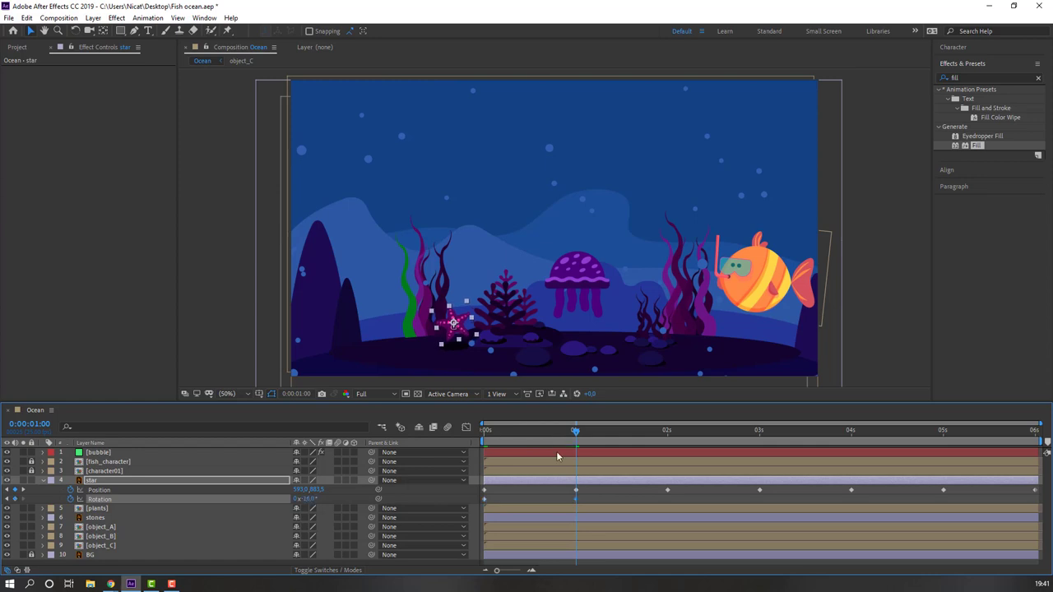
drag(586, 435, 669, 438)
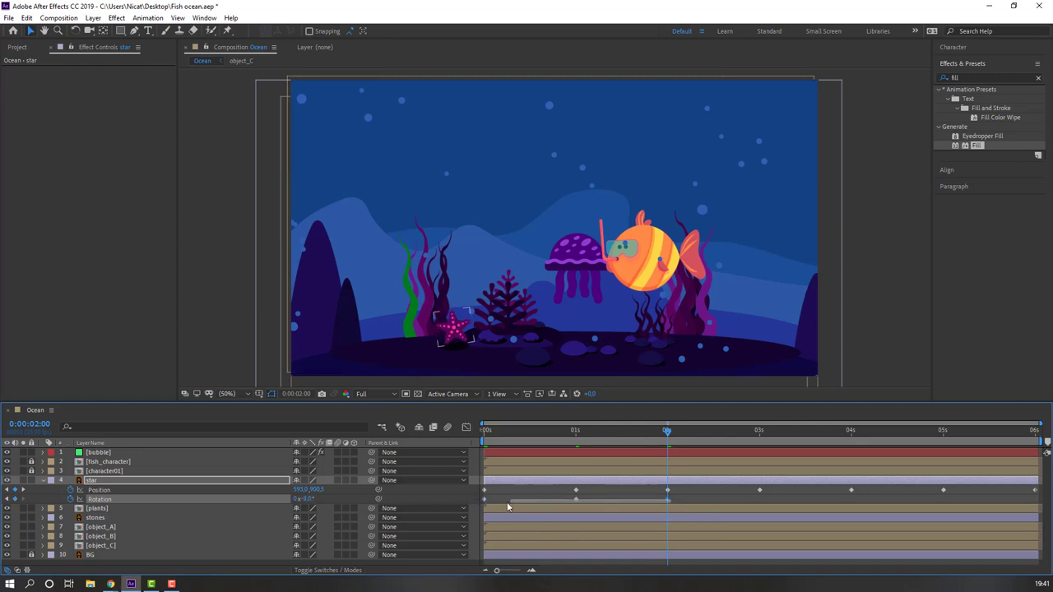
Step: Copy the star's Rotation keyframes so that the rocking motion repeats every second through 6 s
drag(507, 506, 509, 508)
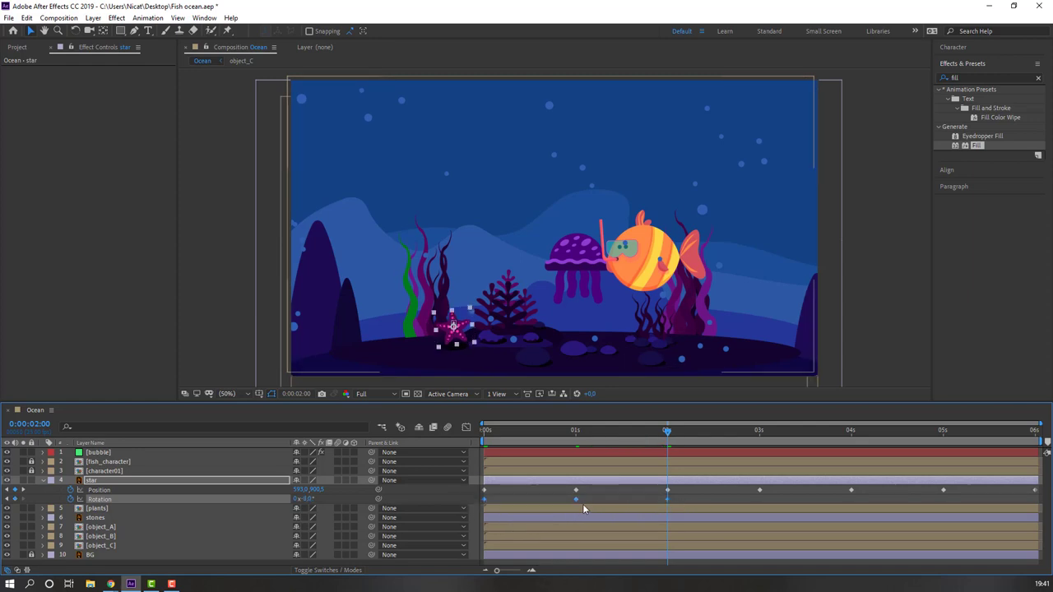
key(ctrl+v)
drag(762, 436, 850, 438)
click(604, 499)
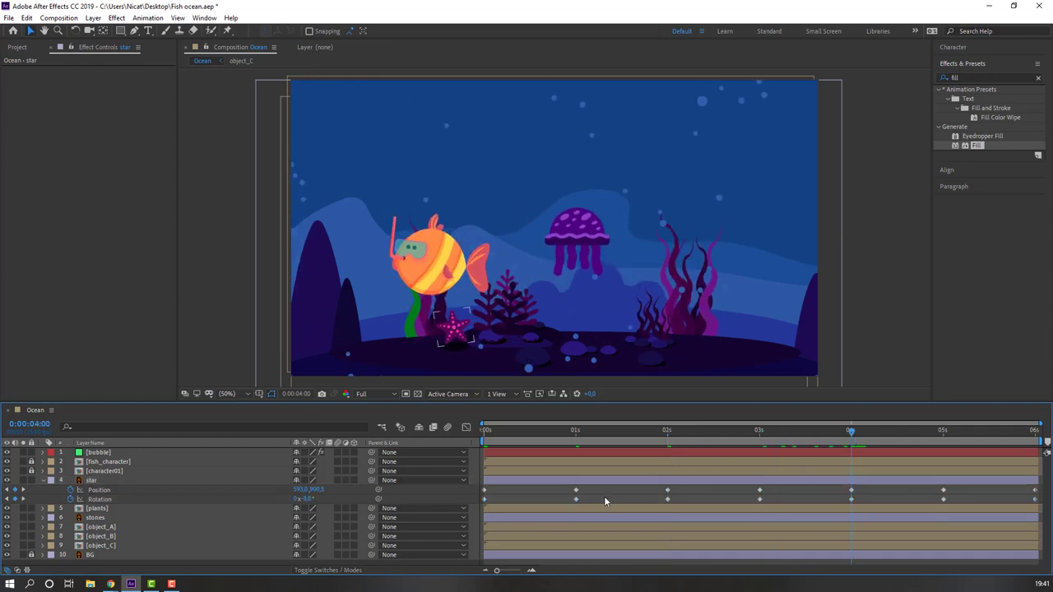
Step: Apply Easy Ease to all of the star's Position and Rotation keyframes and preview the result from the start
shift+click(106, 492)
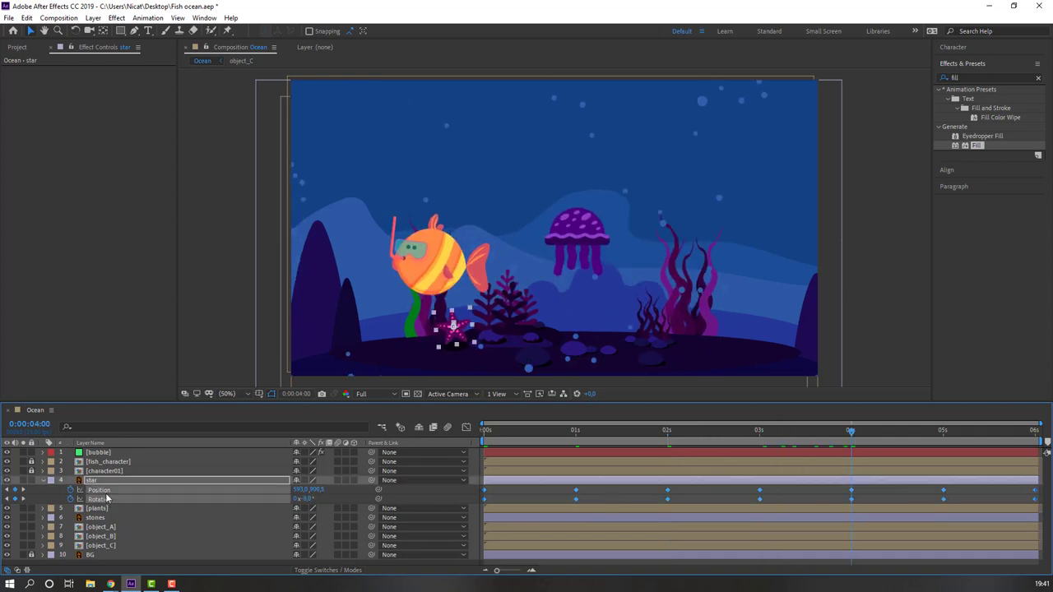
right_click(485, 502)
mouse_move(533, 492)
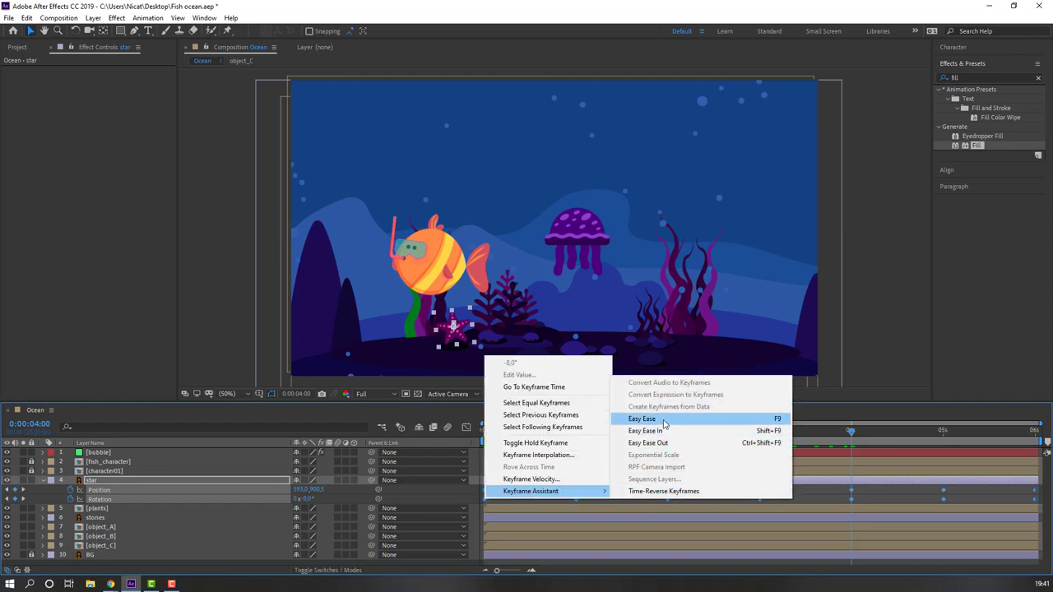
click(664, 421)
click(553, 495)
key(space)
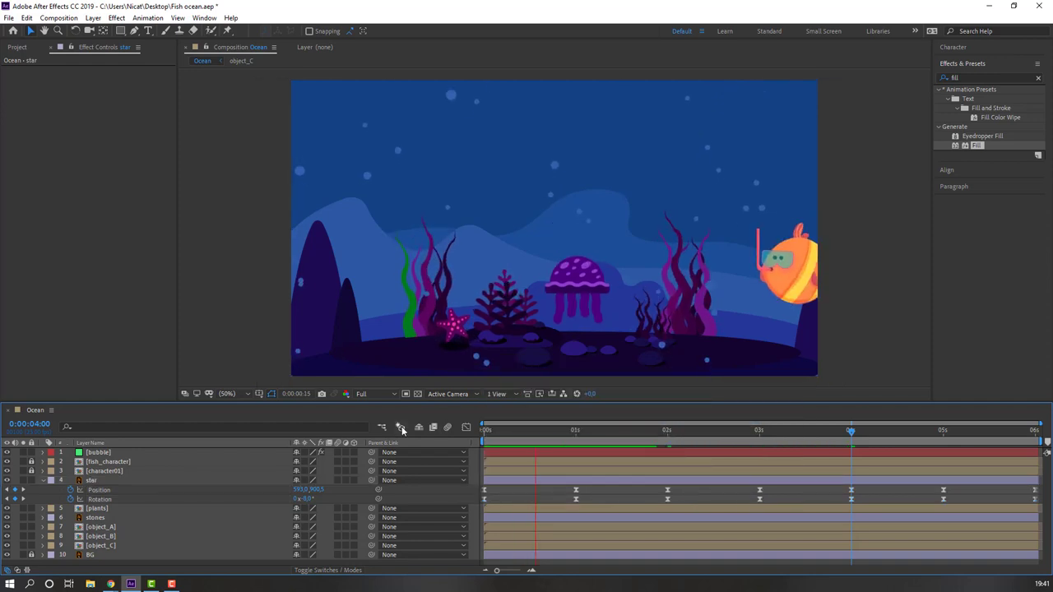
drag(534, 431, 482, 432)
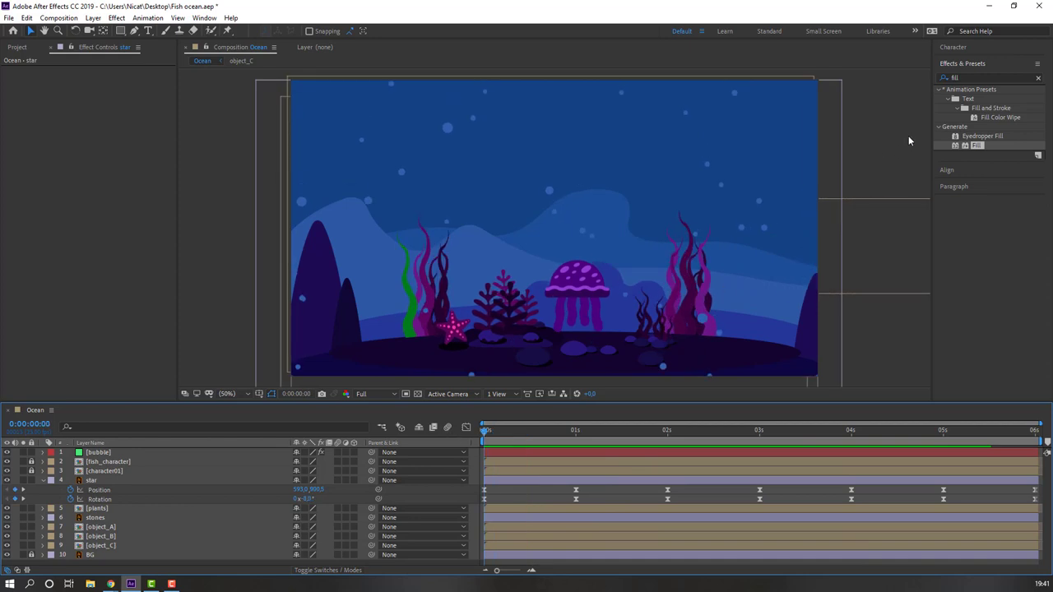
Step: Apply the Stylize Glow effect to the star layer, with Glow Radius 21 and a lowered Glow Threshold
click(986, 76)
text(glow)
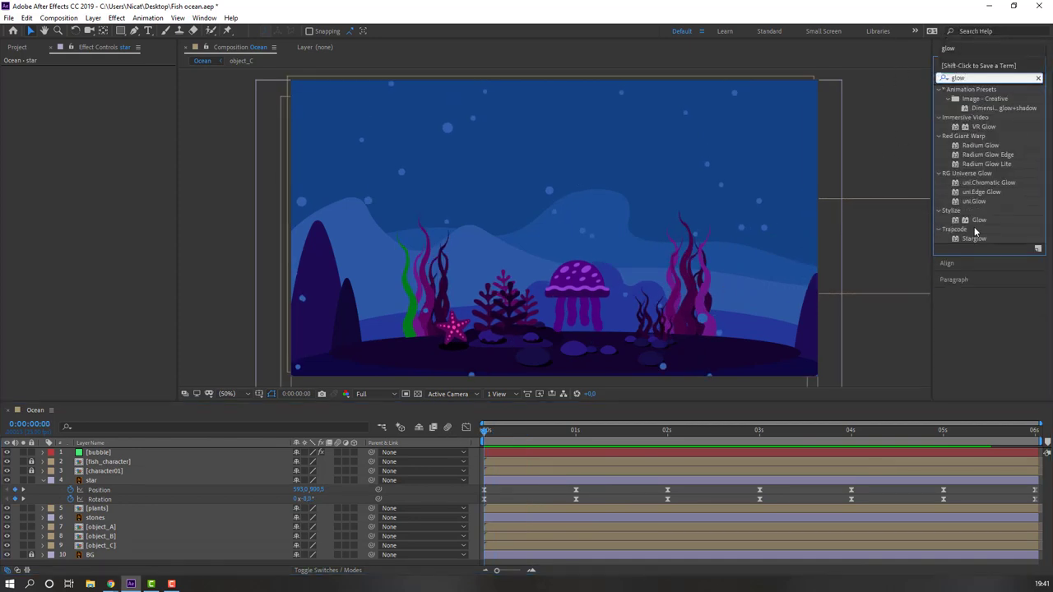
drag(977, 220, 127, 490)
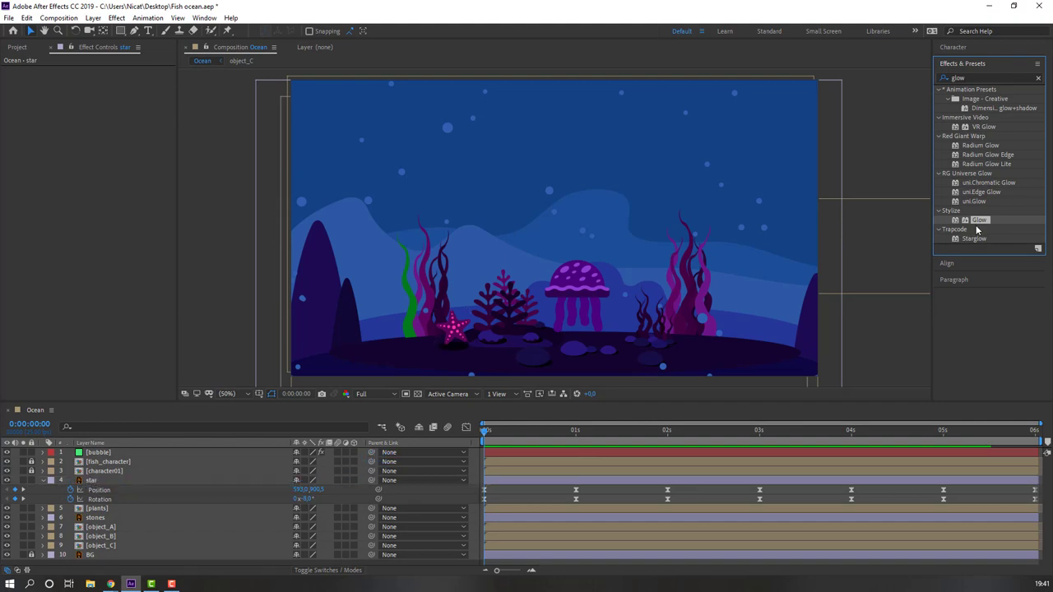
drag(80, 497, 90, 480)
scroll(517, 337, up, 4)
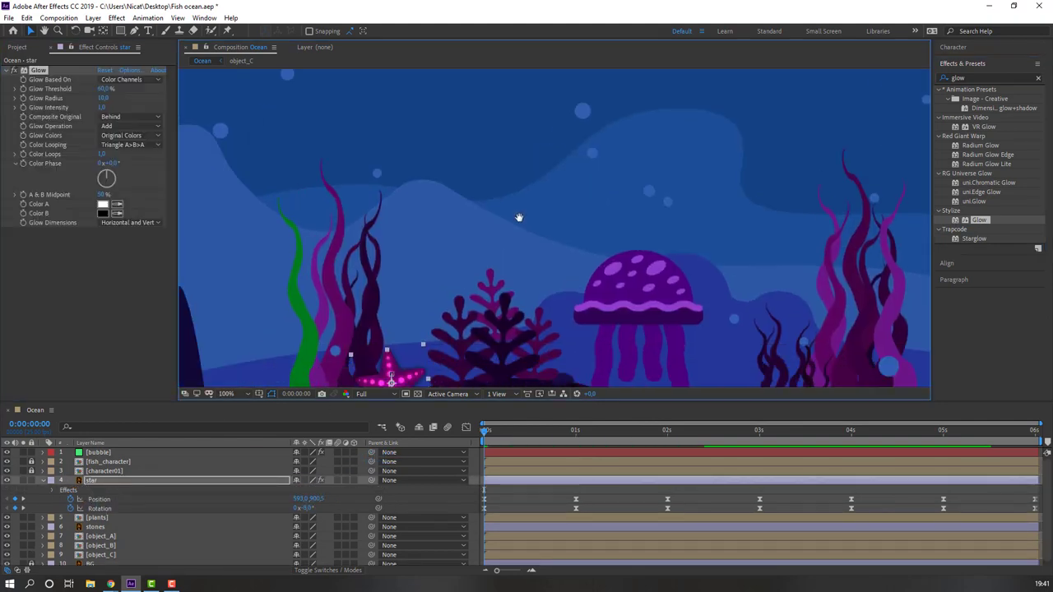
drag(518, 338, 433, 274)
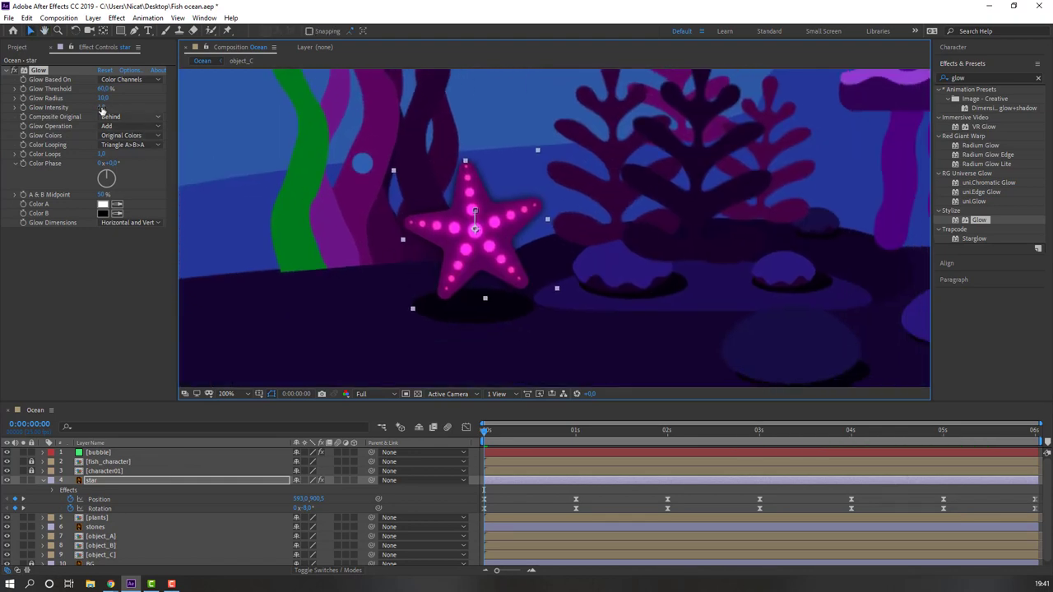
drag(103, 100, 76, 89)
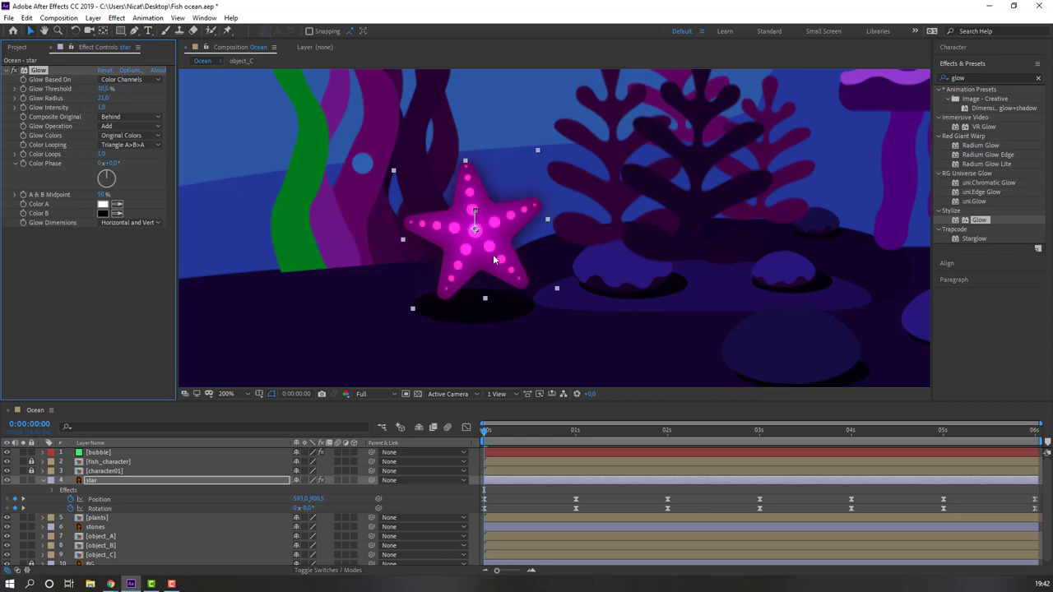
Step: Play back the animation with the whole frame in view, and collapse the star layer's properties
key(comma)
key(comma)
key(comma)
key(comma)
key(space)
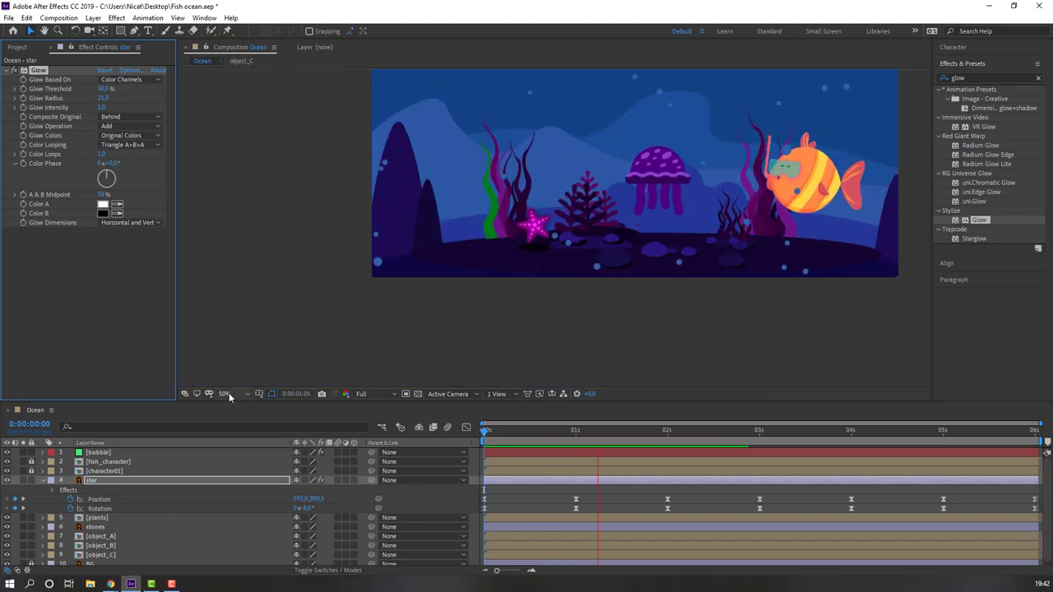
click(229, 393)
click(246, 212)
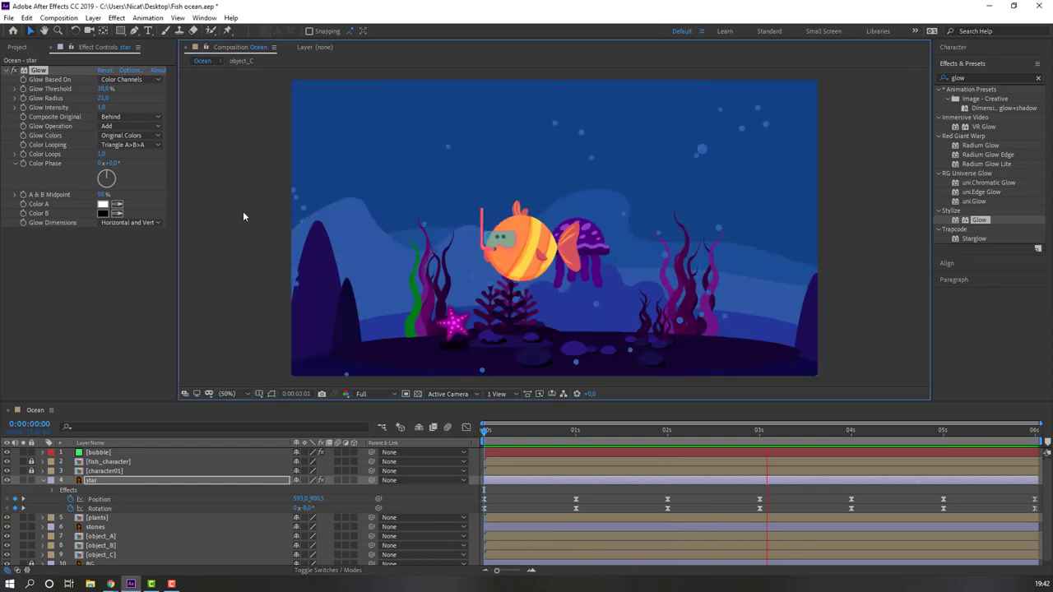
click(111, 487)
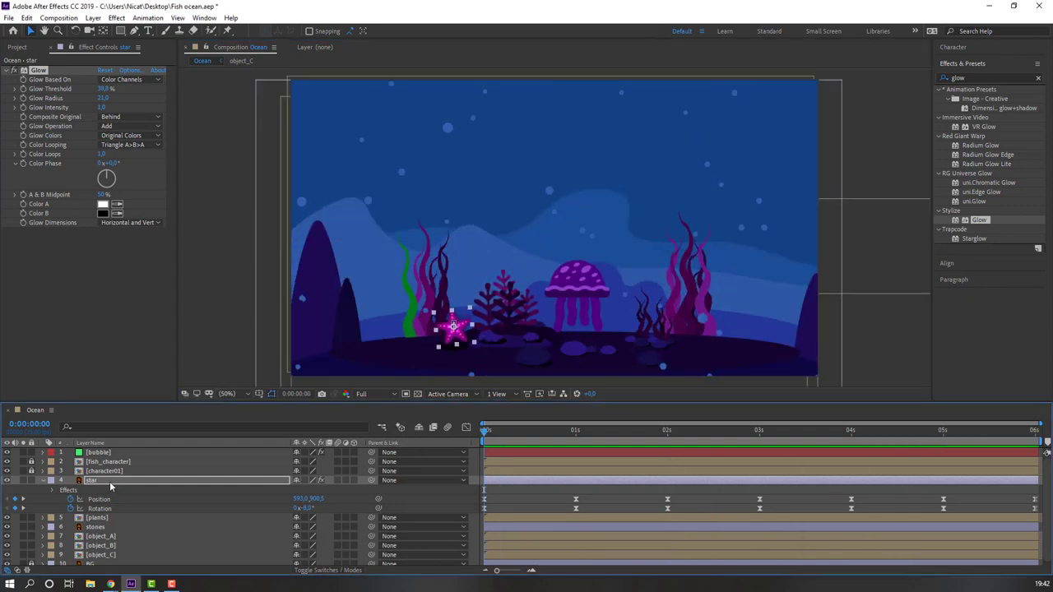
key(u)
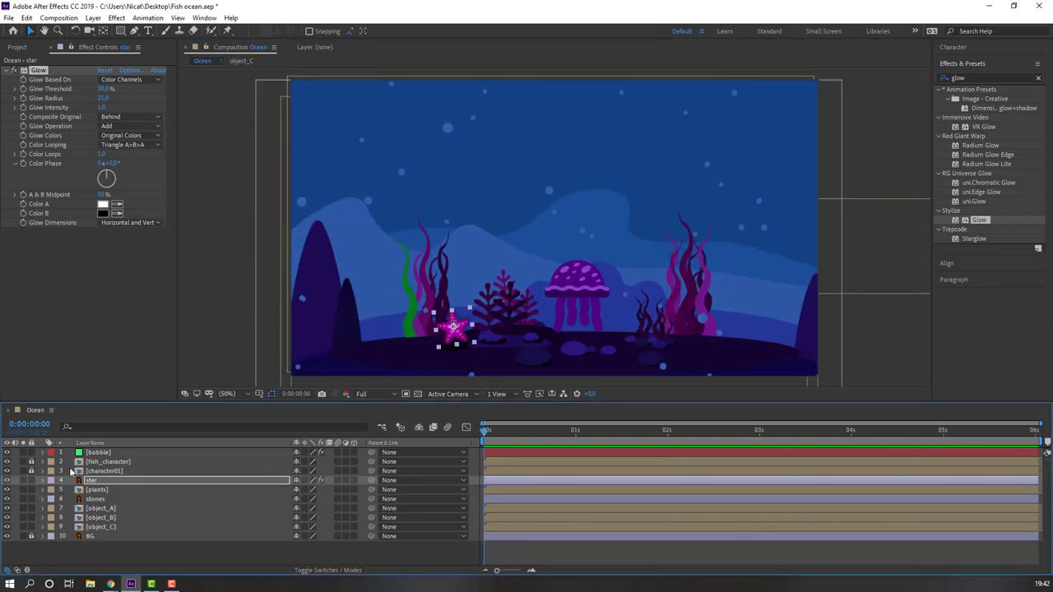
Step: Unlock the fish_character layer, apply Easy Ease to all of its Rotation keyframes, and preview the animation
click(95, 465)
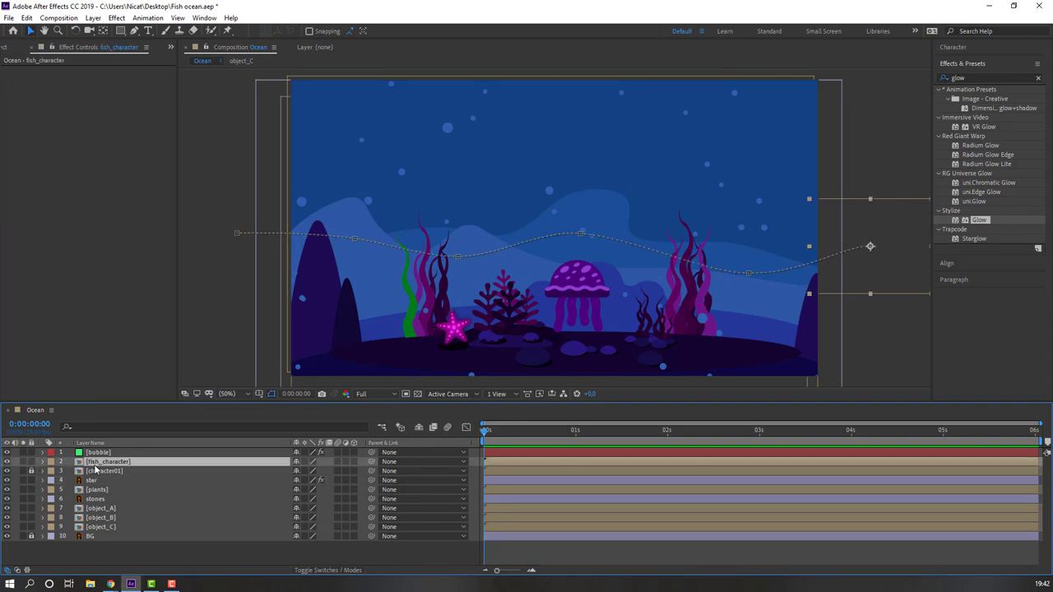
key(u)
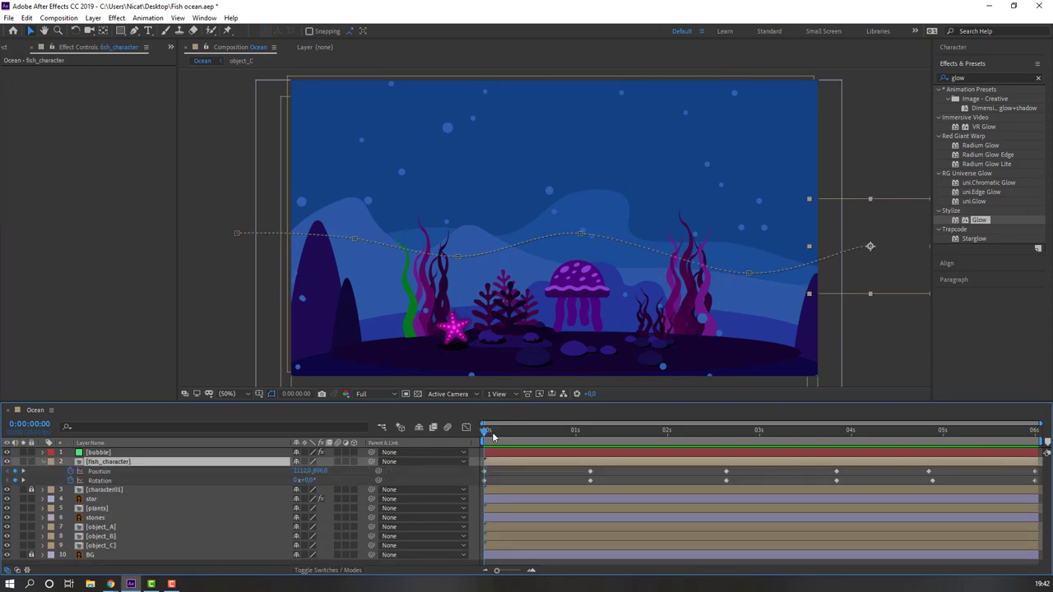
mouse_move(493, 437)
mouse_down()
mouse_move(689, 431)
mouse_move(732, 418)
mouse_move(908, 421)
mouse_move(486, 423)
mouse_up()
drag(1041, 482, 474, 494)
right_click(483, 486)
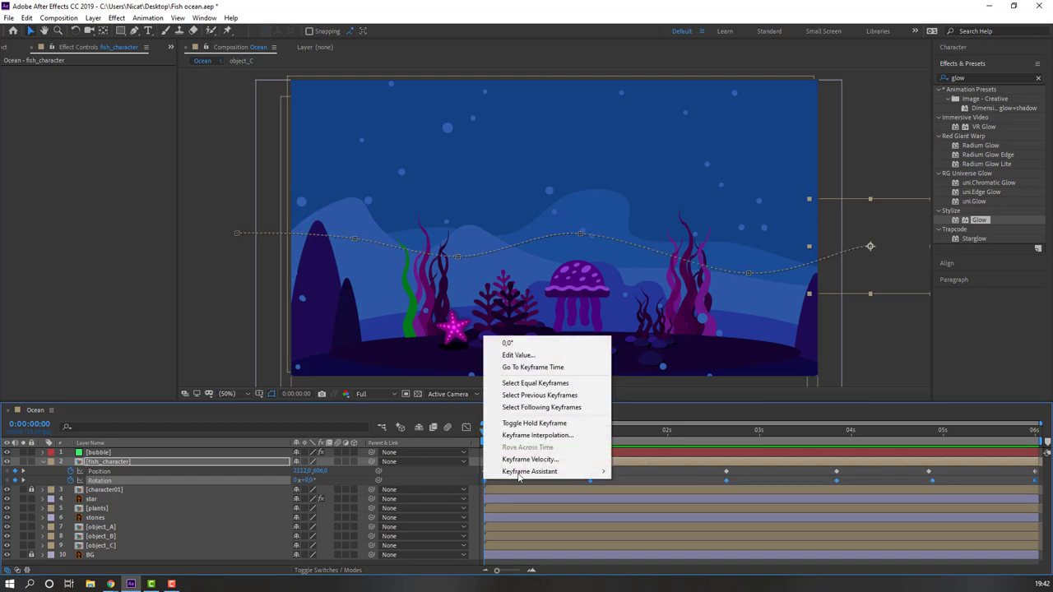
mouse_move(540, 400)
click(649, 507)
click(526, 469)
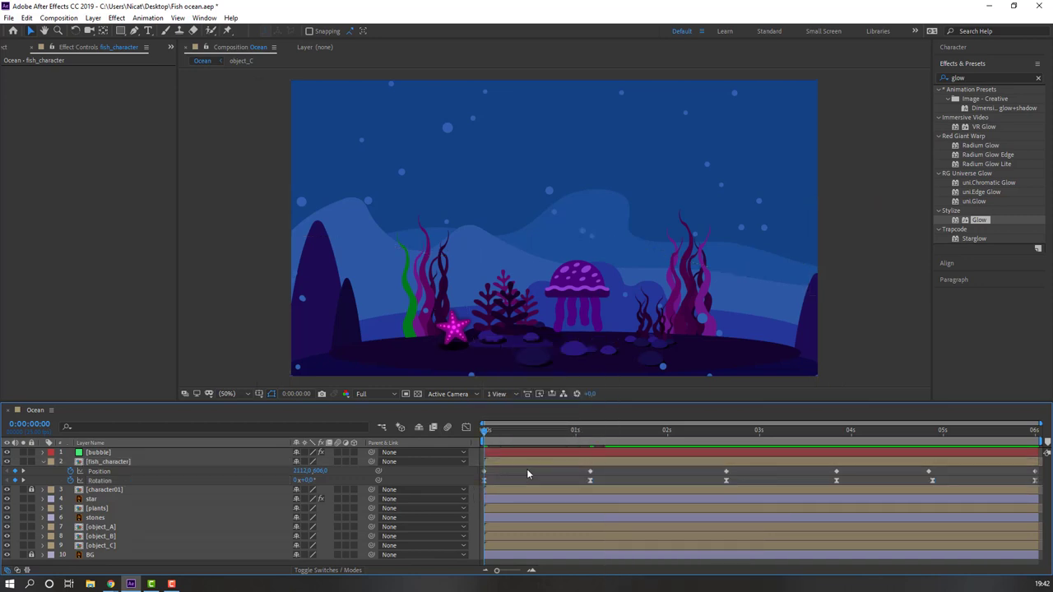
key(space)
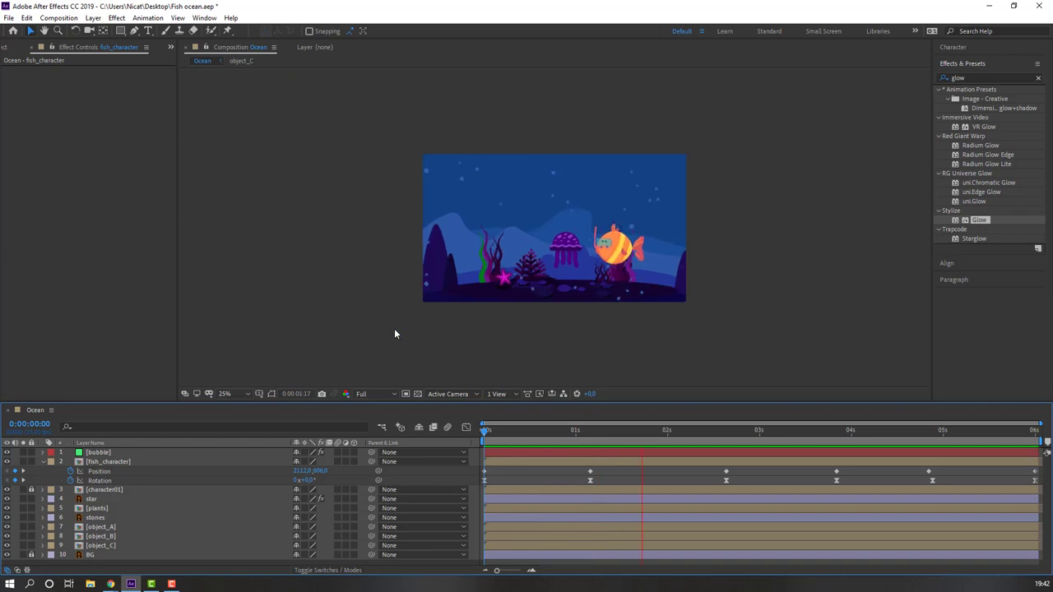
scroll(394, 331, up, 2)
key(space)
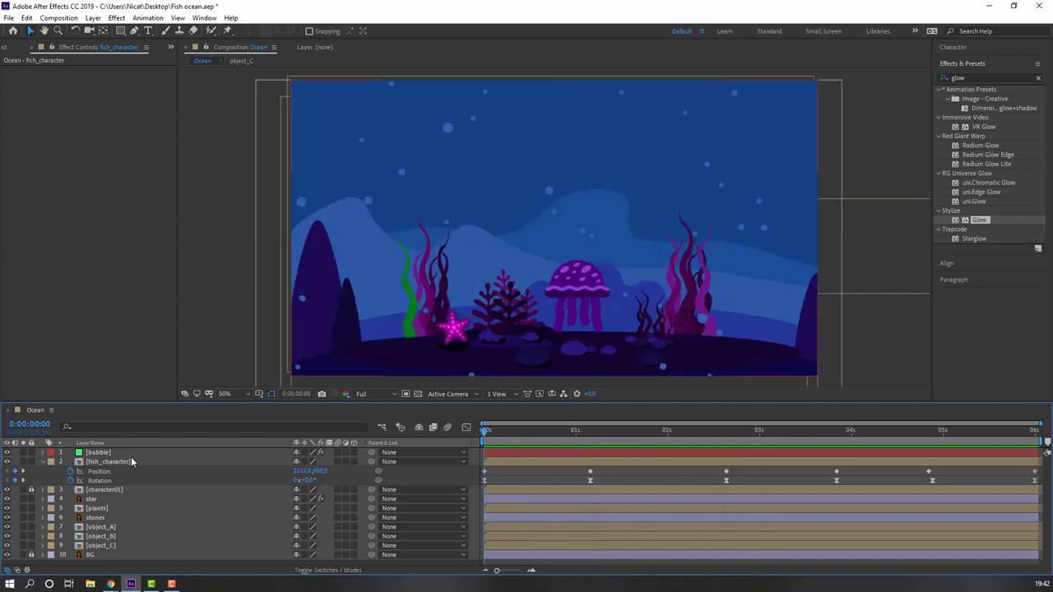
Step: Scale the fish_character layer up to 152% and preview the larger fish swimming through the scene
click(123, 461)
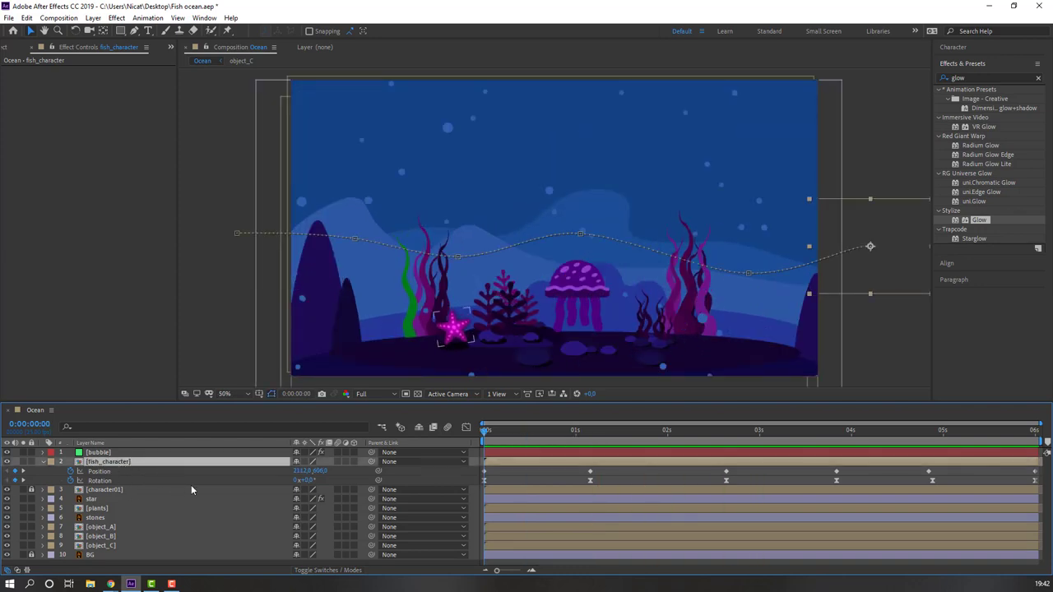
key(s)
drag(305, 474, 312, 475)
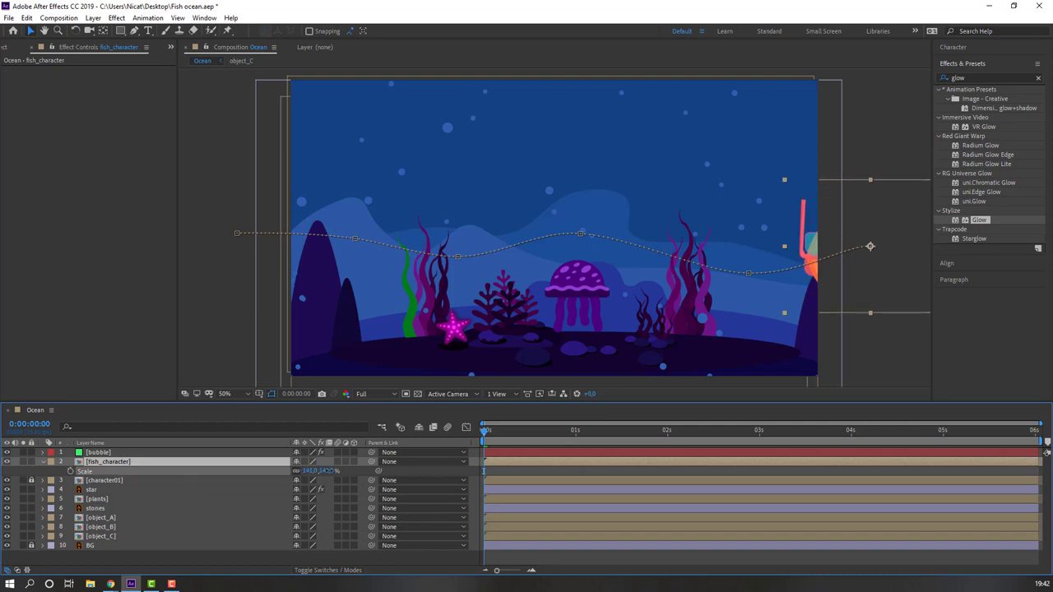
key(space)
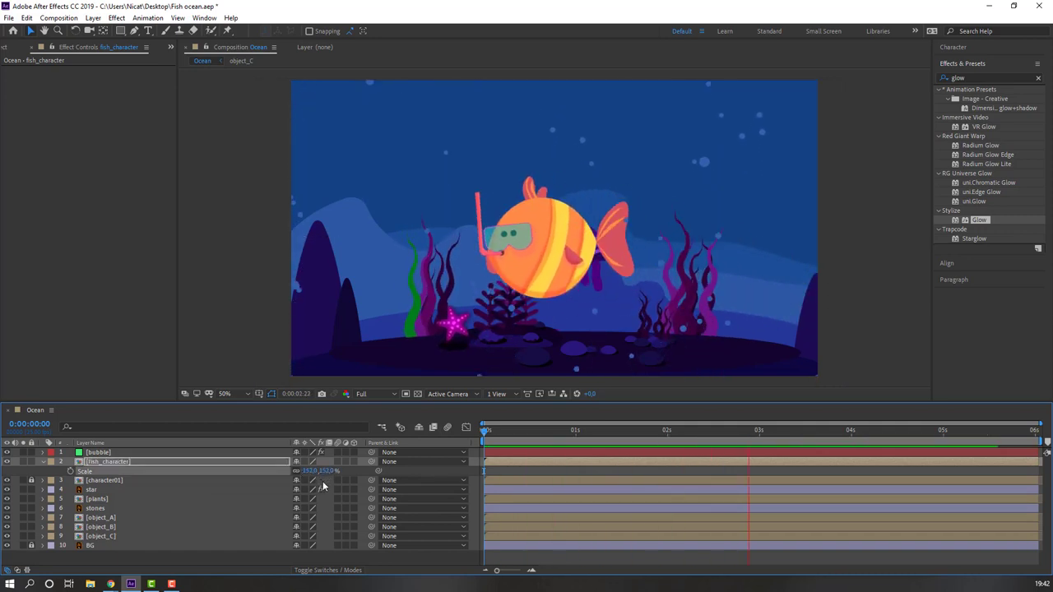
key(space)
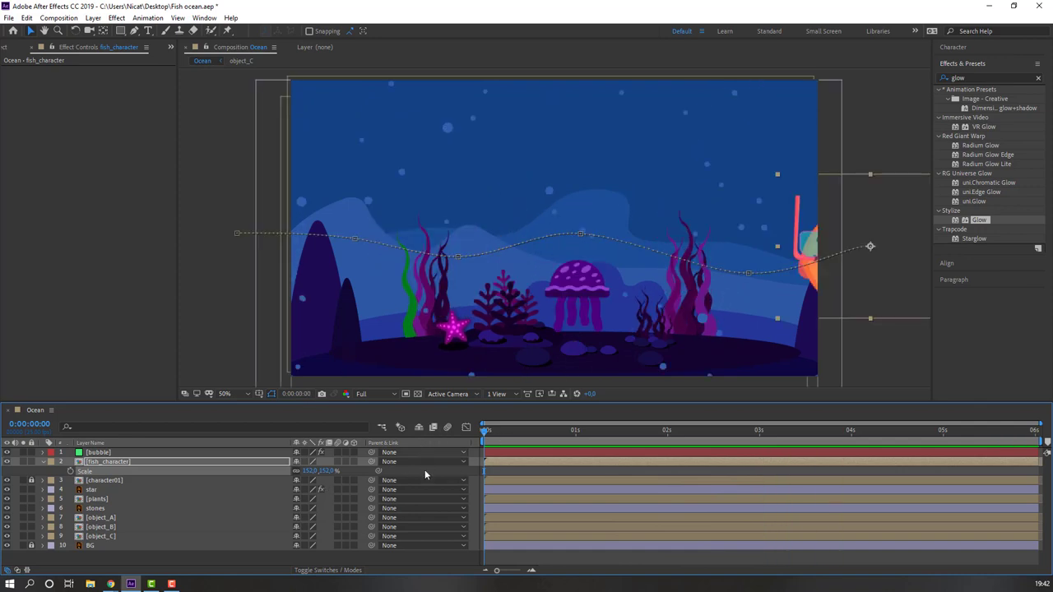
Step: Set fish_character's X position at 0 s to 2235 and flatten its motion path by lowering the third and fifth keyframe points
key(p)
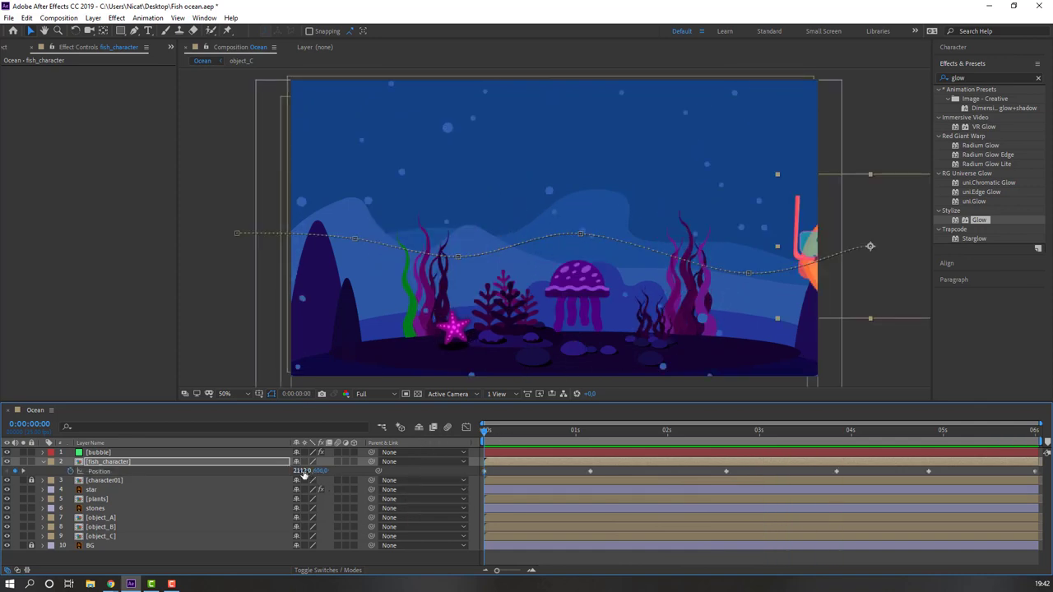
drag(300, 471, 327, 472)
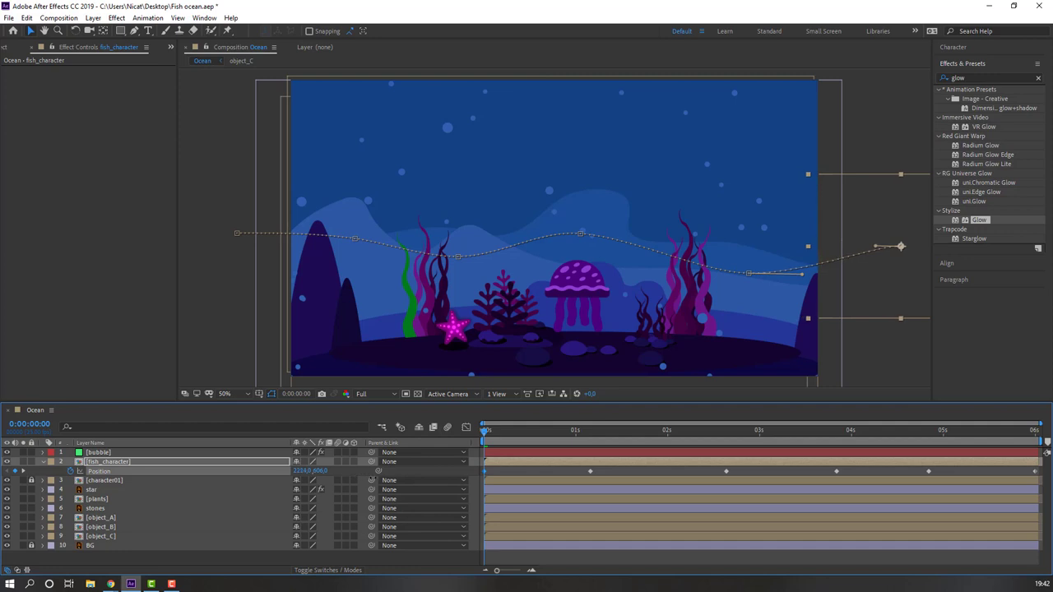
drag(581, 236, 579, 251)
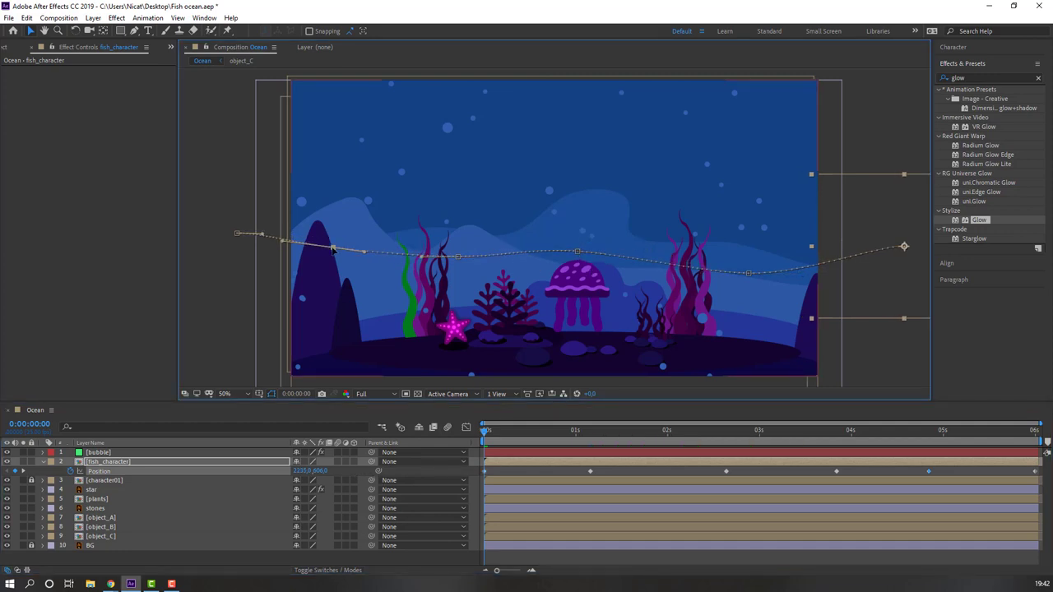
Step: Play back the animation from the start to check the fish's adjusted swim path
key(space)
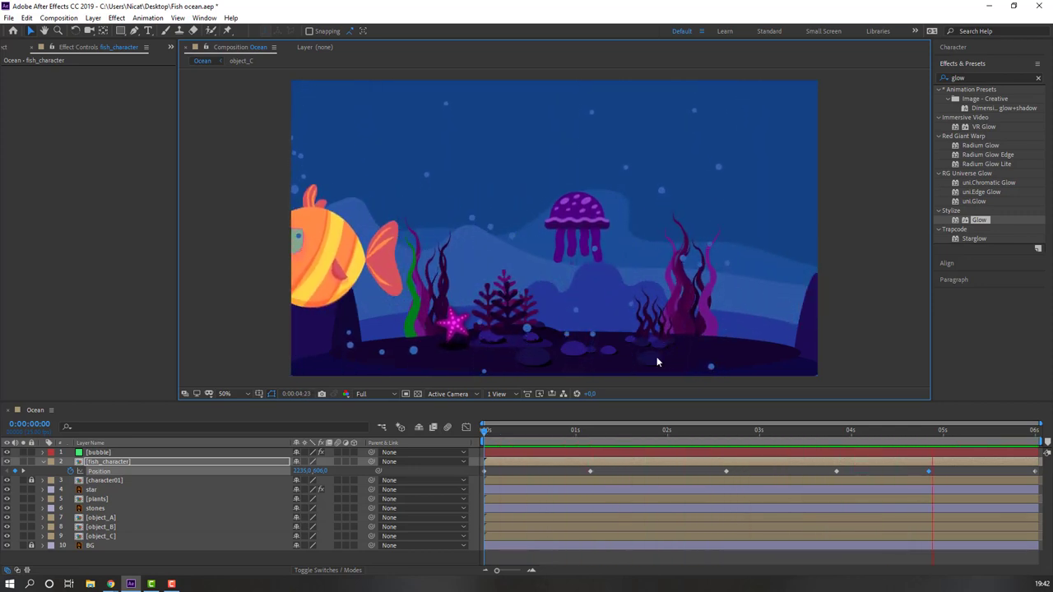
drag(484, 430, 329, 435)
key(space)
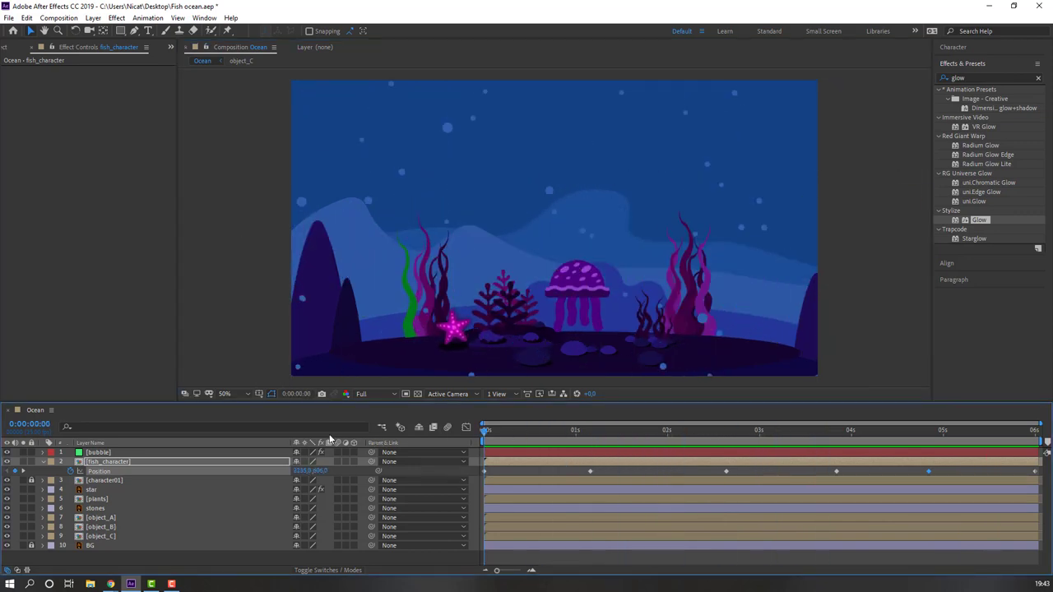